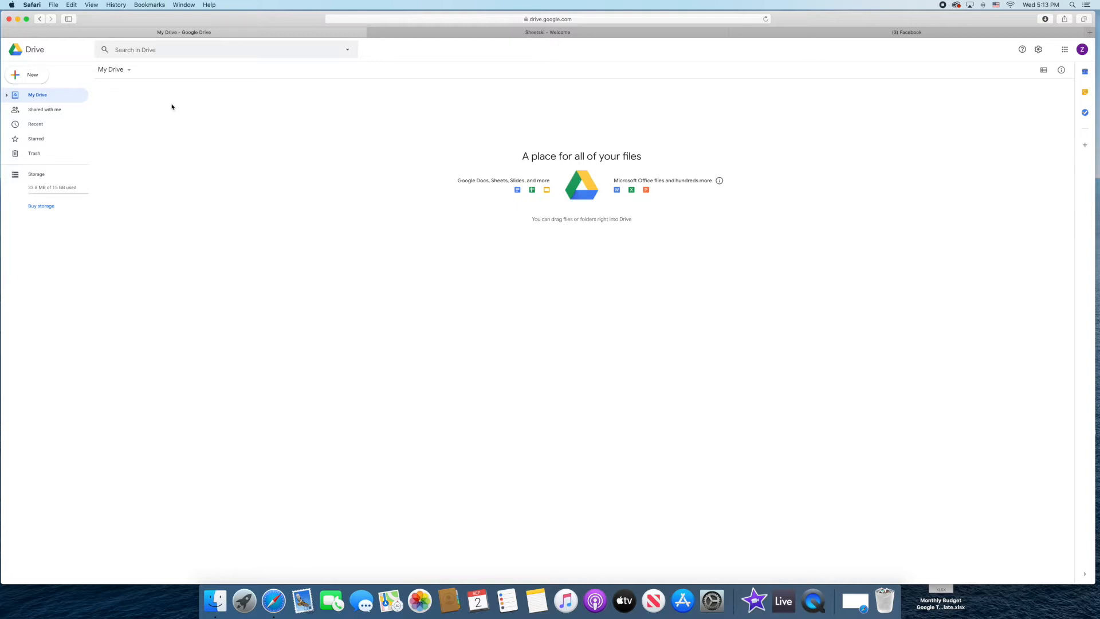
# Step: Upload the Monthly Budget Google Template-2.xlsx file from Downloads to My Drive and open it with Google Sheets
pyautogui.click(42, 83)
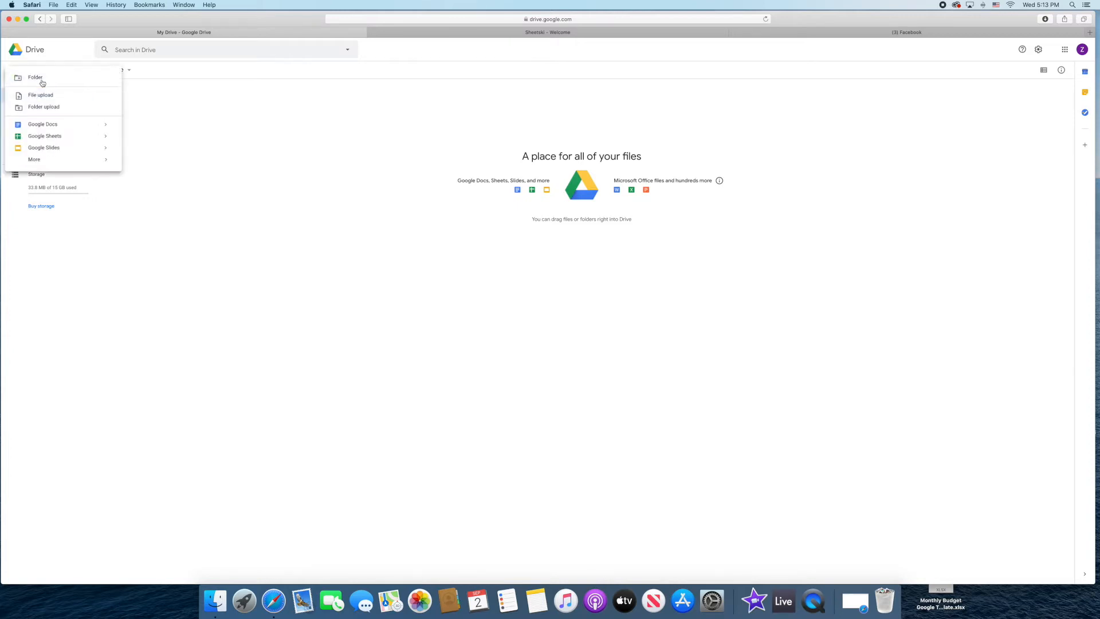
pyautogui.click(44, 100)
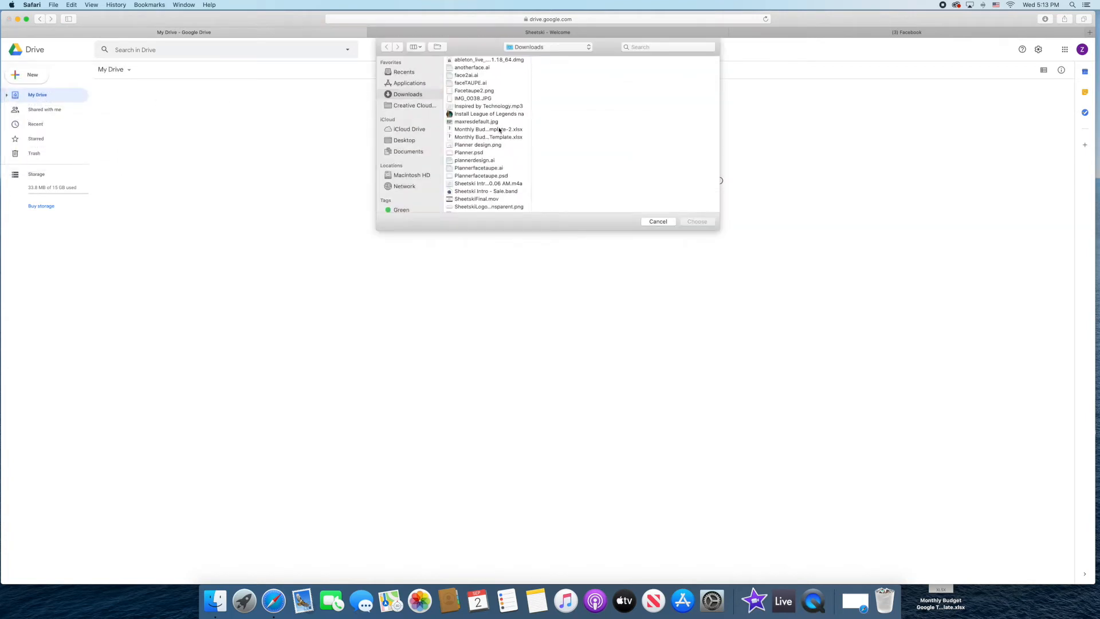
pyautogui.click(526, 130)
pyautogui.click(705, 228)
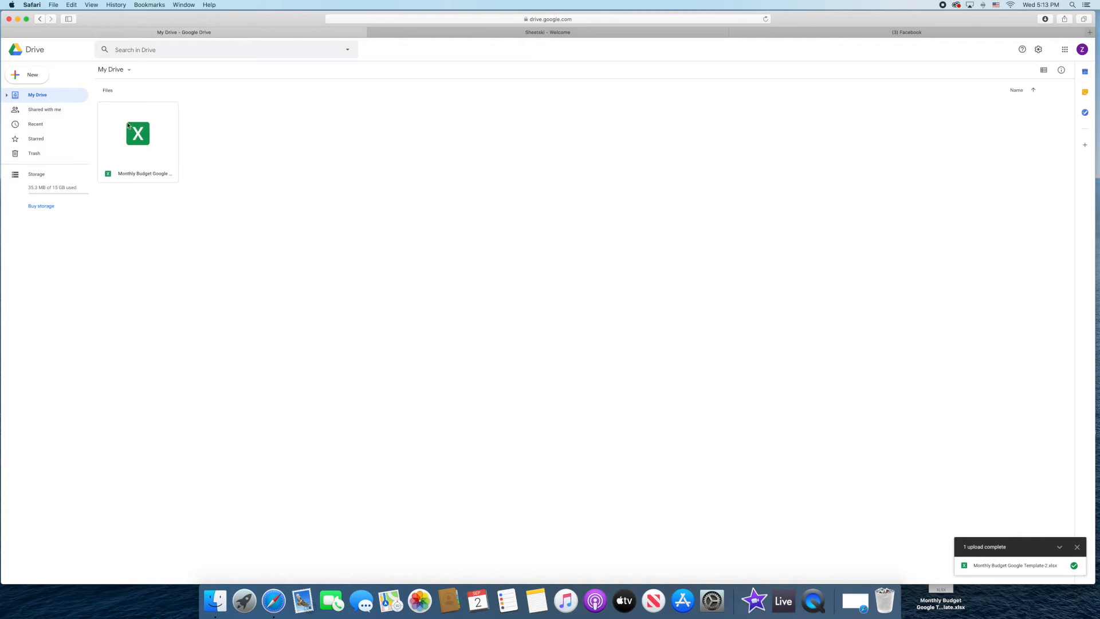
pyautogui.doubleClick(142, 139)
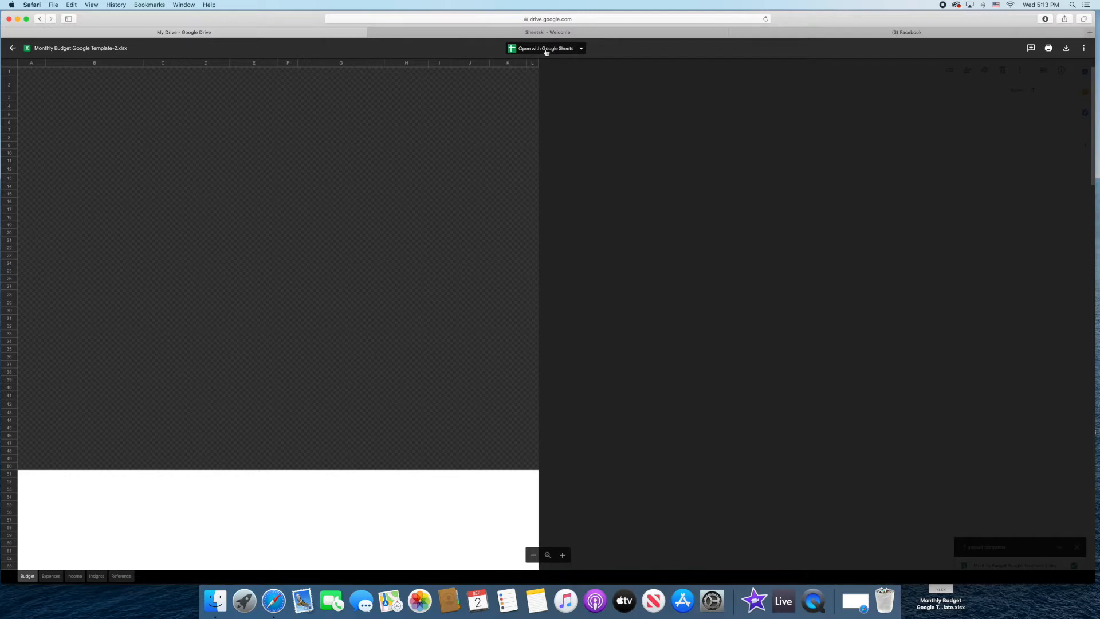
pyautogui.click(546, 50)
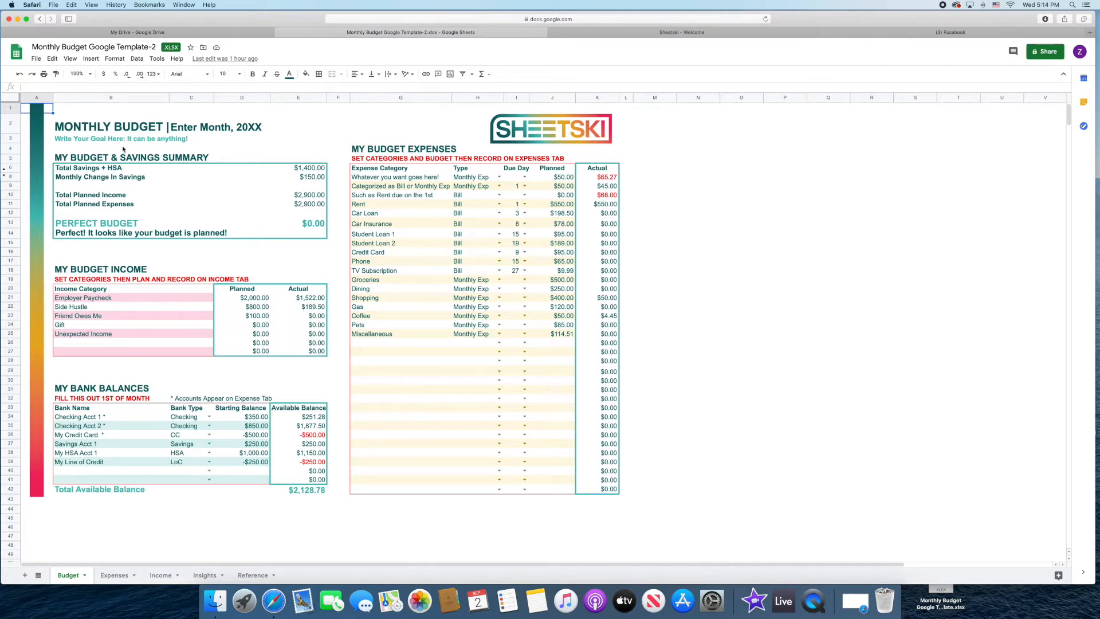
# Step: Make a copy of the budget template in My Drive named September 2020.xlsx
pyautogui.click(35, 59)
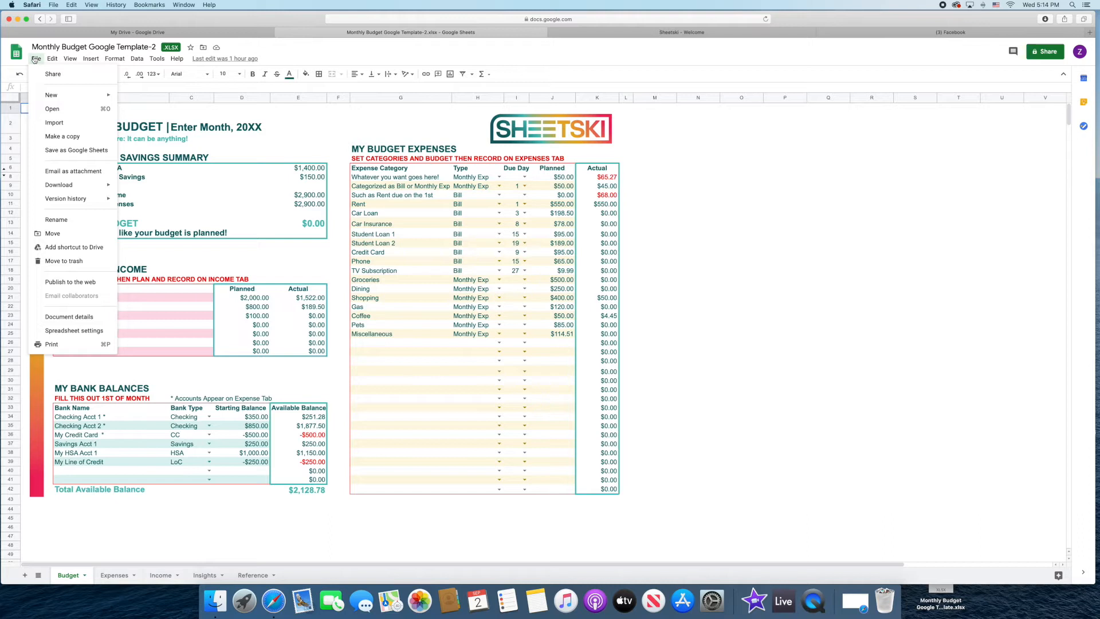
pyautogui.click(69, 137)
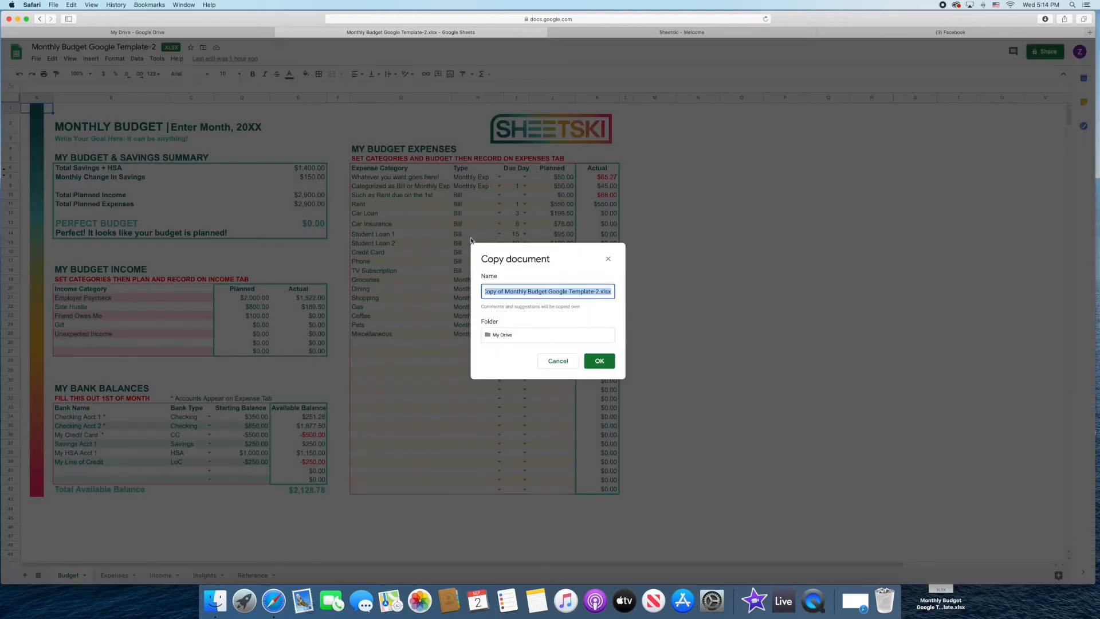
pyautogui.click(601, 291)
pyautogui.moveTo(600, 291); pyautogui.dragTo(444, 290)
pyautogui.write('September ')
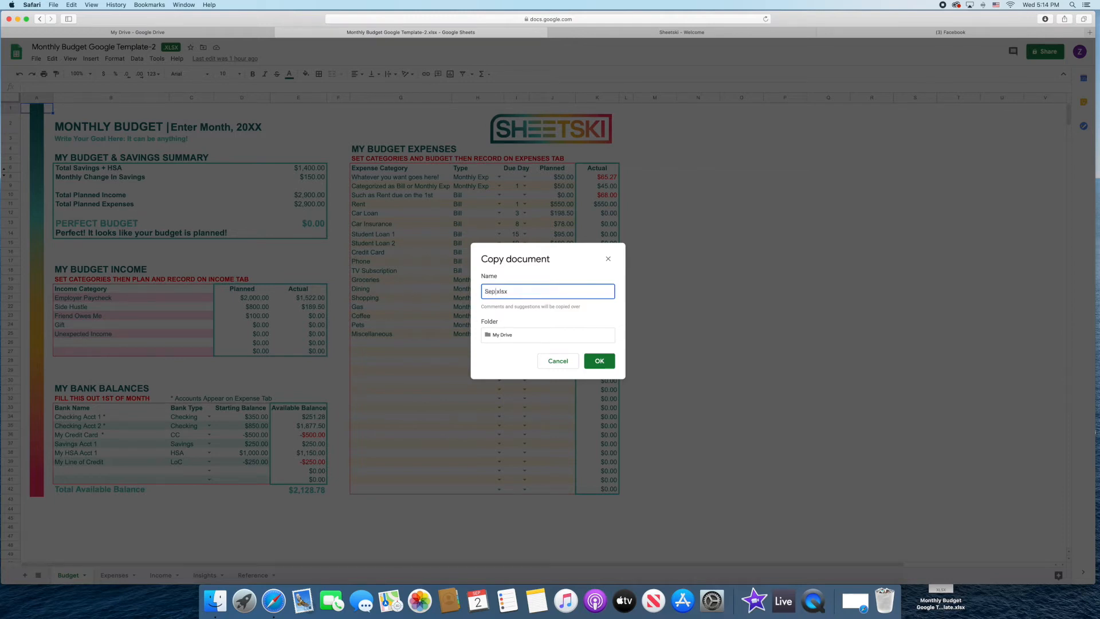
pyautogui.write('2020')
pyautogui.press('Return')
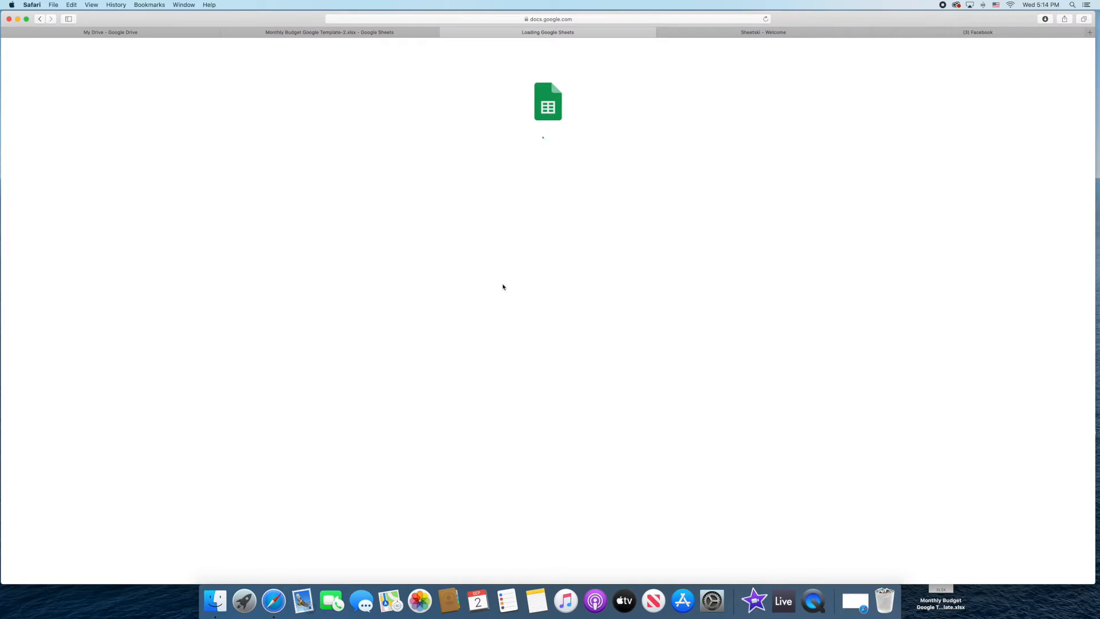
# Step: In the September 2020 copy, replace the month placeholder beside the Monthly Budget title with September 2020
pyautogui.click(296, 33)
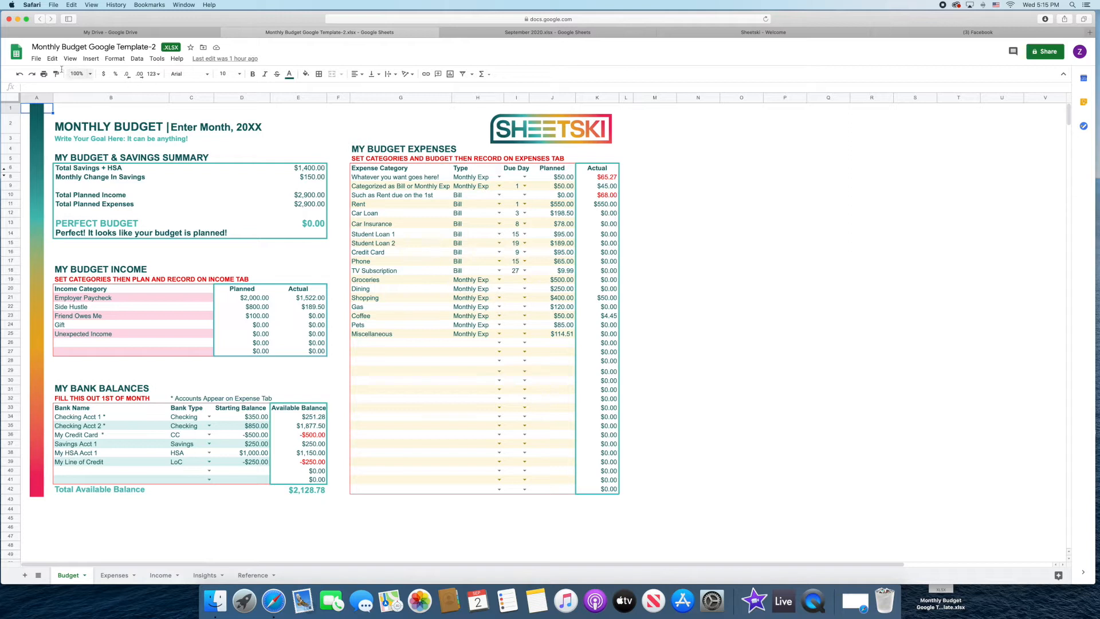
pyautogui.click(468, 36)
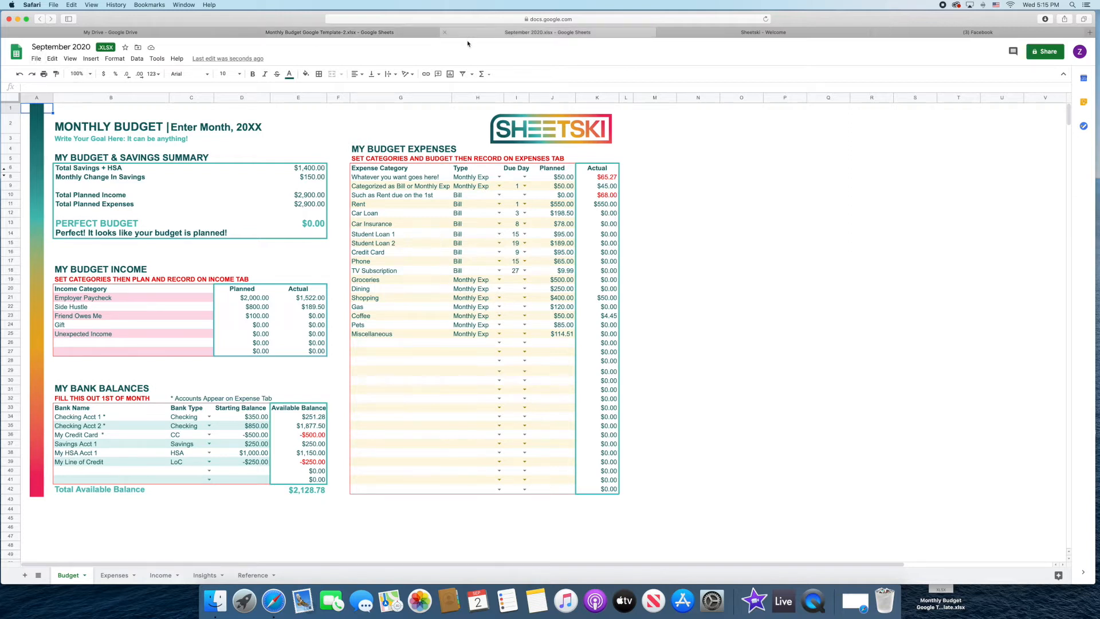
pyautogui.click(188, 126)
pyautogui.moveTo(98, 88); pyautogui.dragTo(1, 77)
pyautogui.write('September')
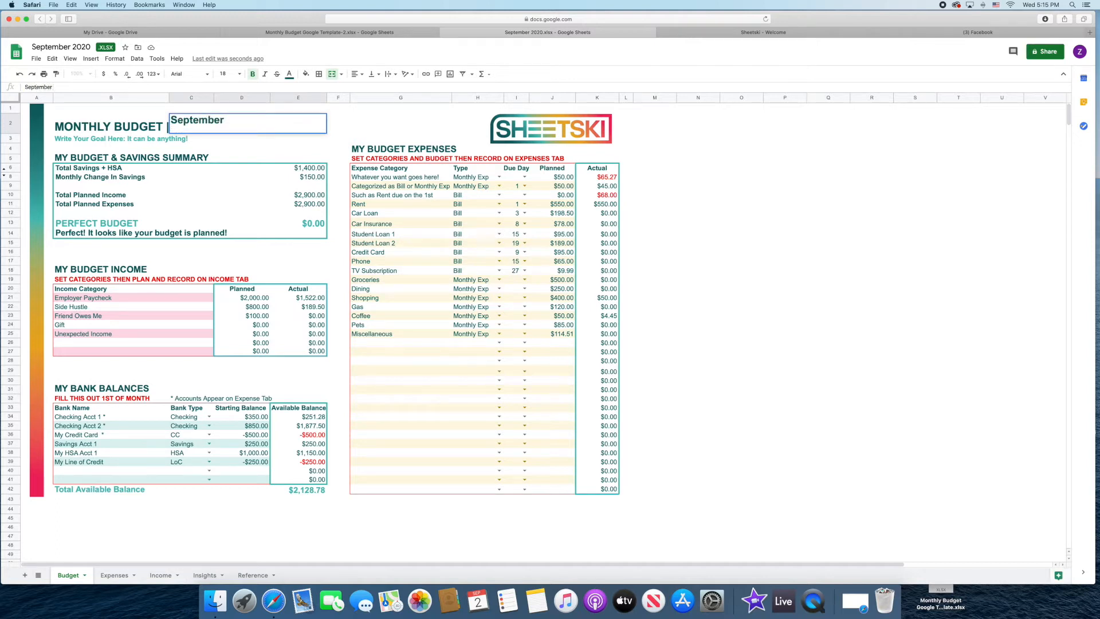
pyautogui.write(' 2020')
pyautogui.press('Return')
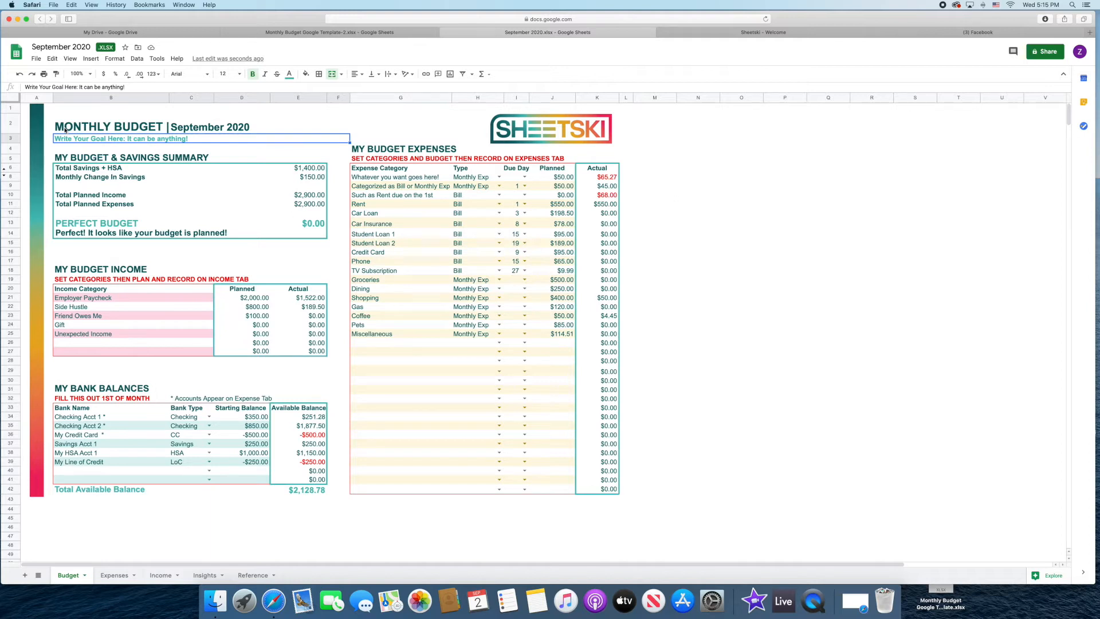
# Step: Replace the goal placeholder below the title with "Making and Keeping a Budget"
pyautogui.write('Mak')
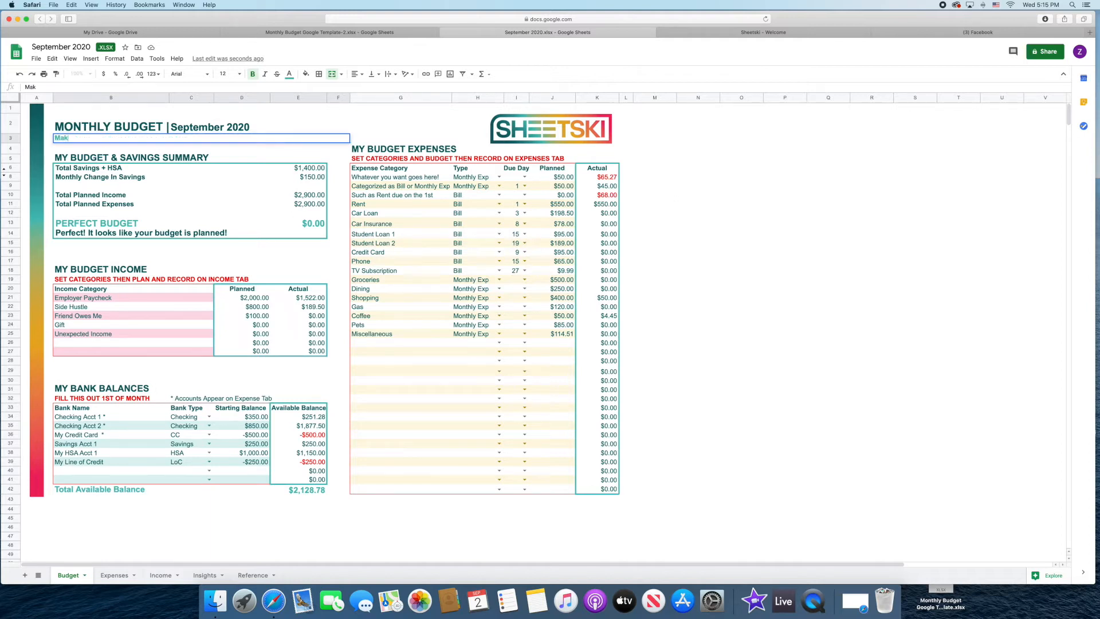
pyautogui.write('ing and Keeping a Budget')
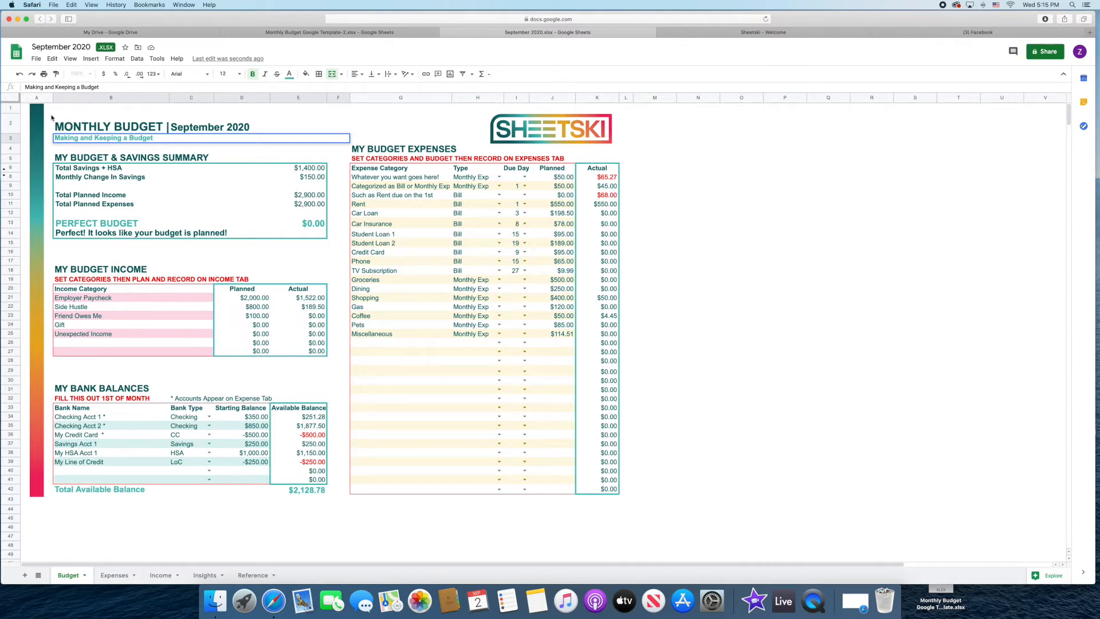
pyautogui.press('Tab')
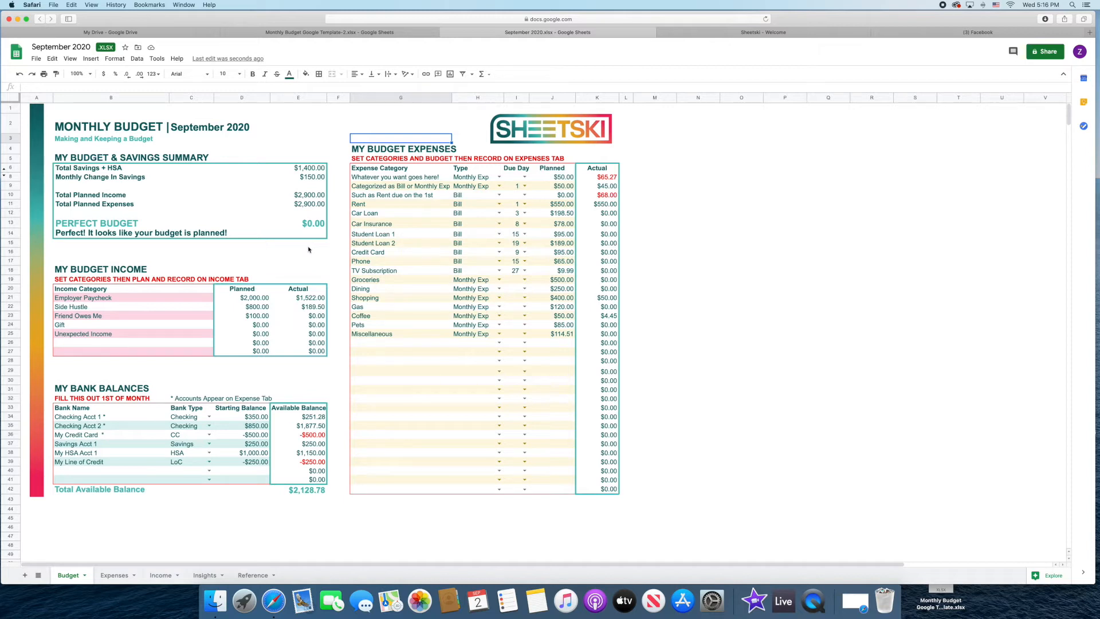
# Step: Examine the sample accounts in the bank balances table and the bank type options for Checking Acct 1
pyautogui.moveTo(94, 419); pyautogui.dragTo(216, 438)
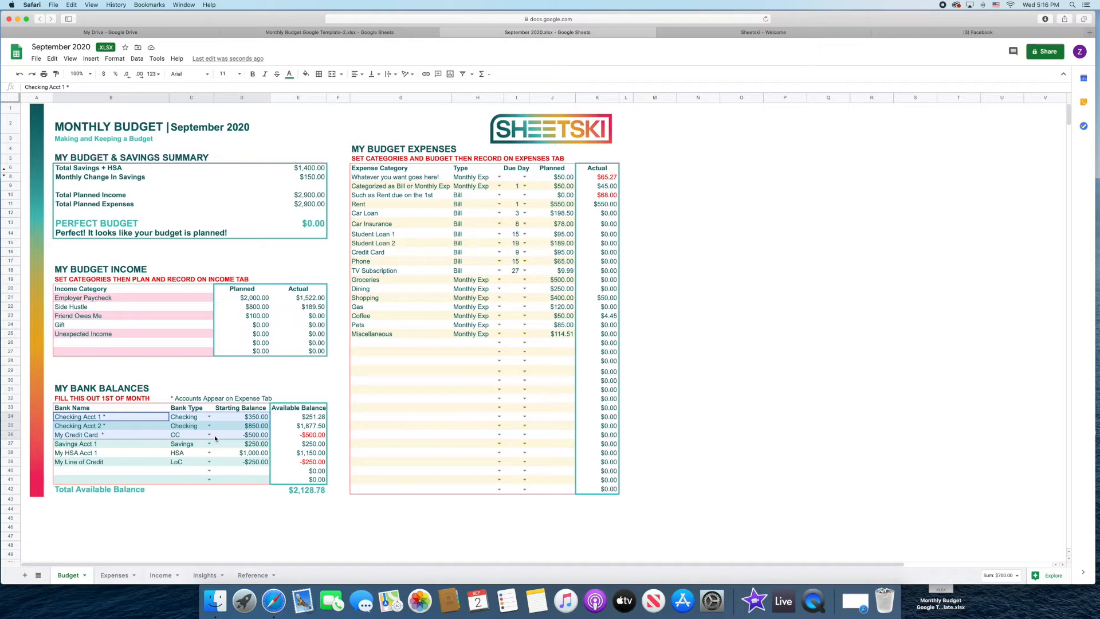
pyautogui.click(234, 479)
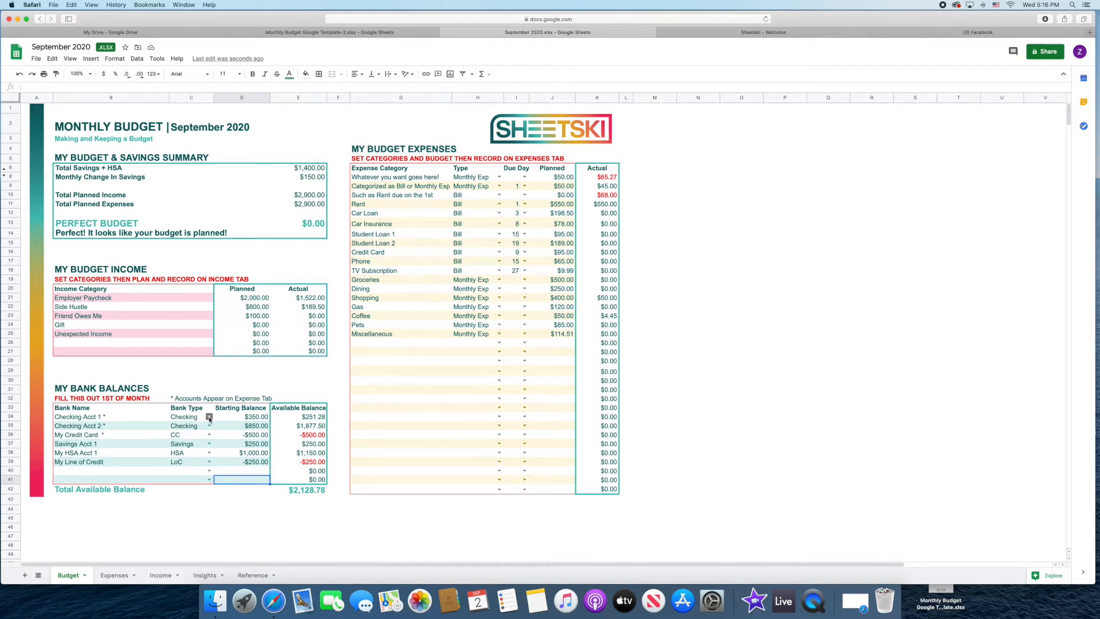
pyautogui.click(209, 417)
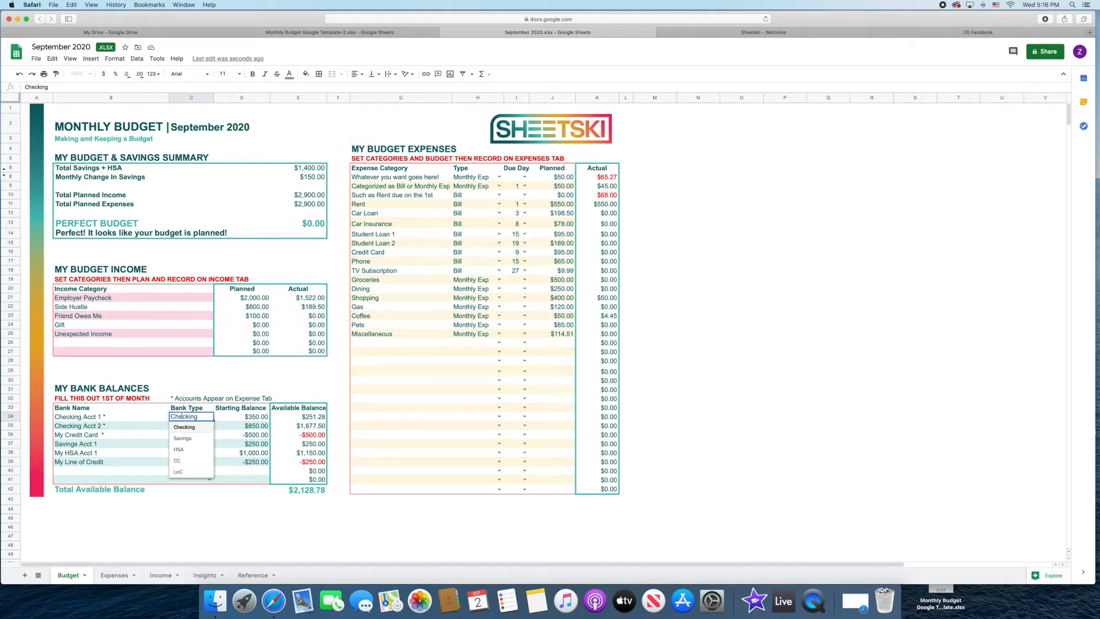
pyautogui.click(155, 417)
pyautogui.click(227, 417)
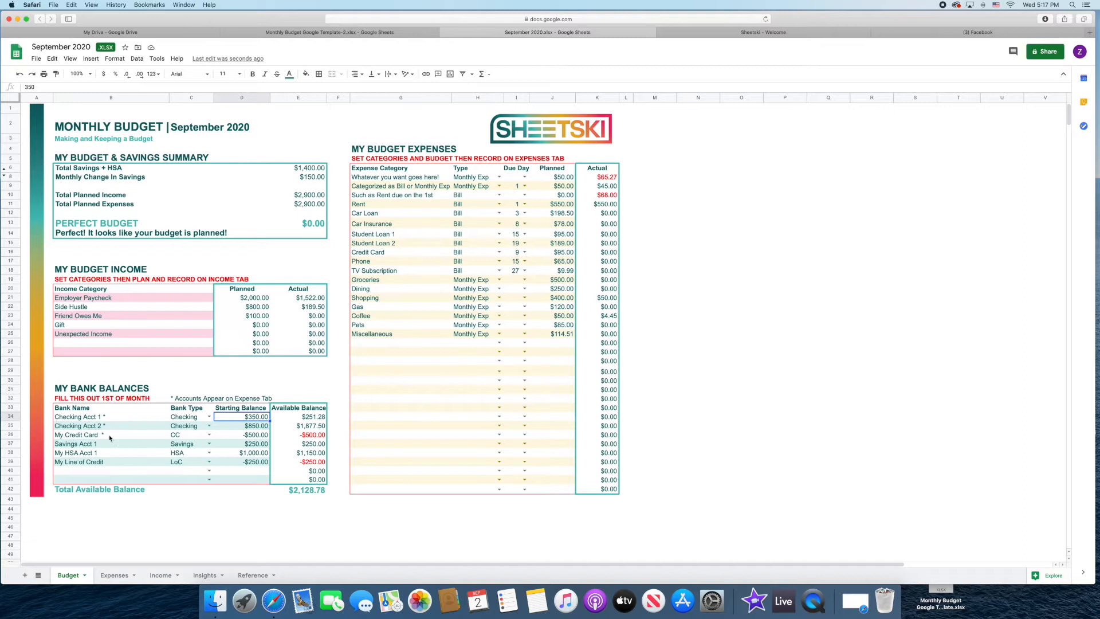
# Step: Clear all sample accounts from the bank balances table and add Wells Fargo as Checking with a starting balance of 851.22
pyautogui.moveTo(70, 422); pyautogui.dragTo(249, 484)
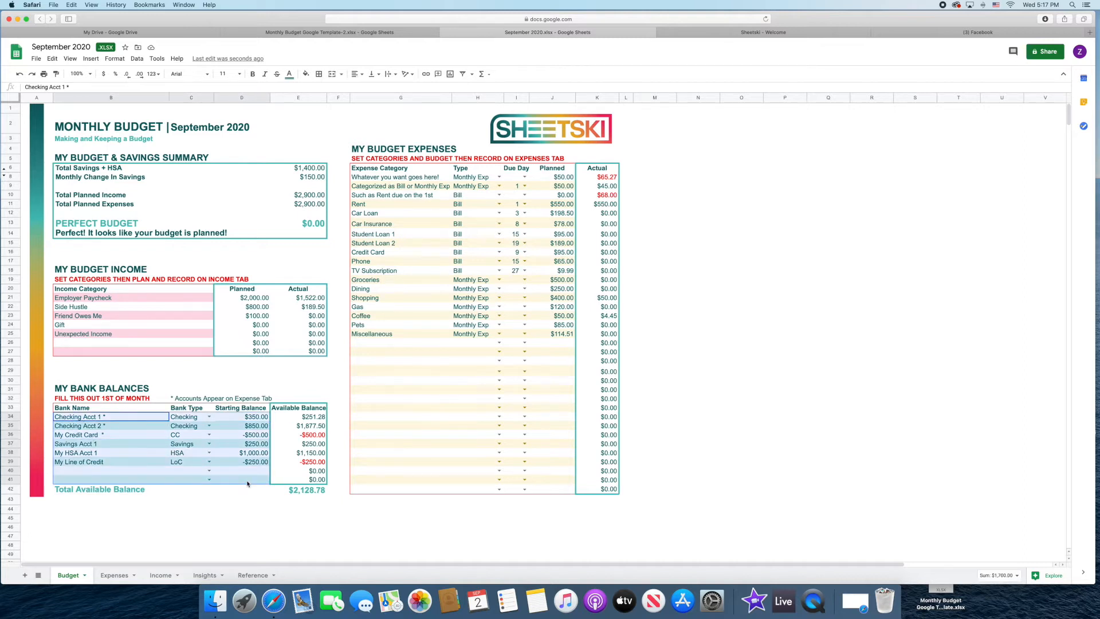
pyautogui.press('Delete')
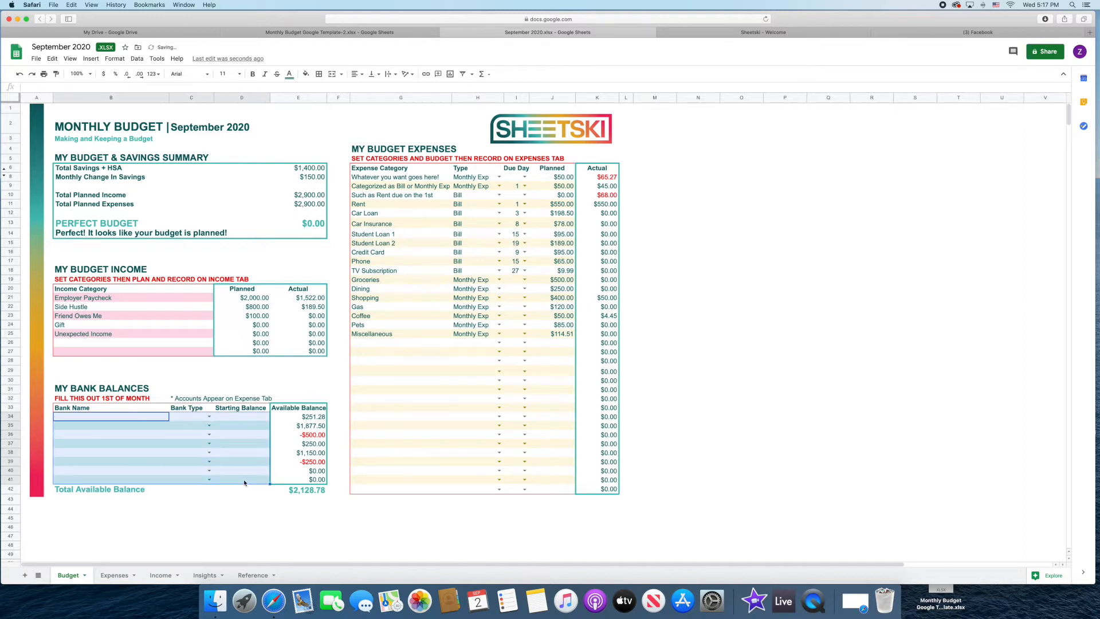
pyautogui.click(97, 419)
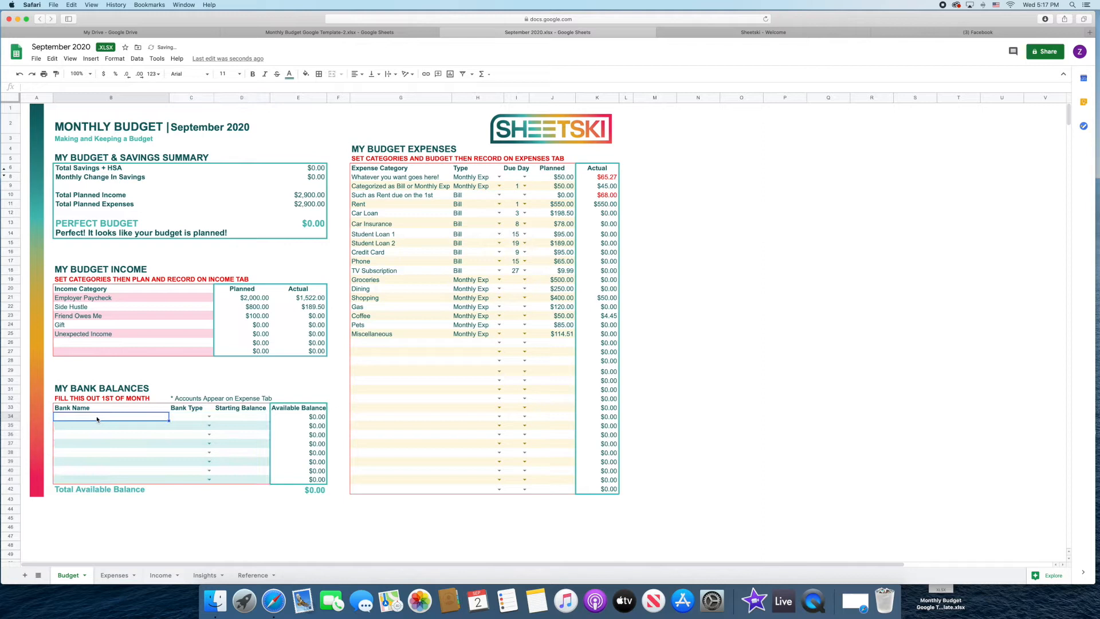
pyautogui.write('Wells Fargo')
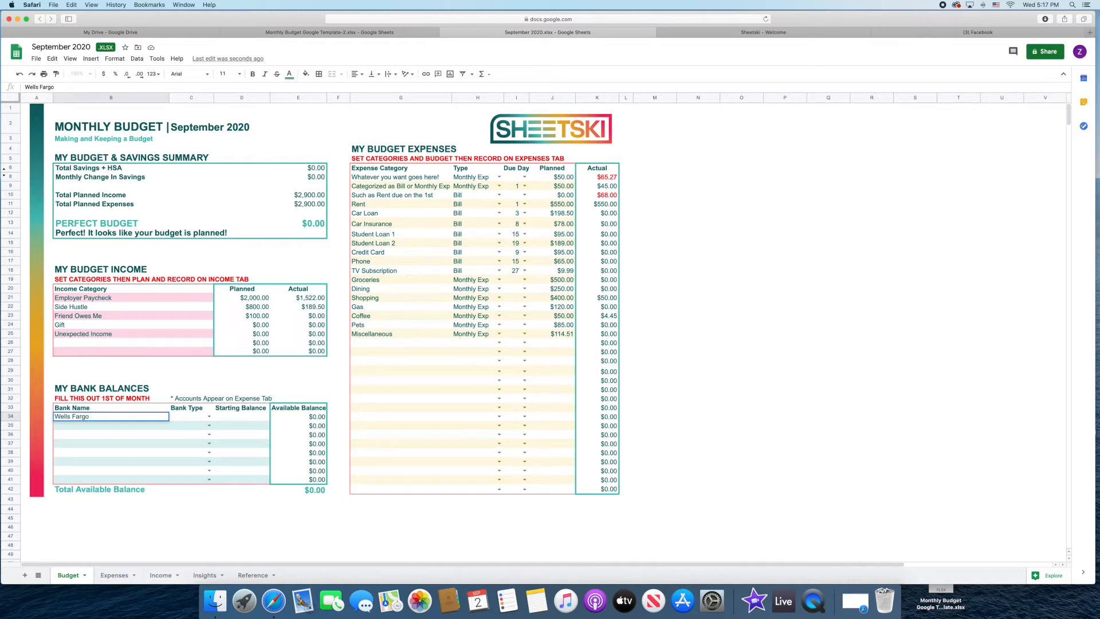
pyautogui.press('Tab')
pyautogui.write('Ch')
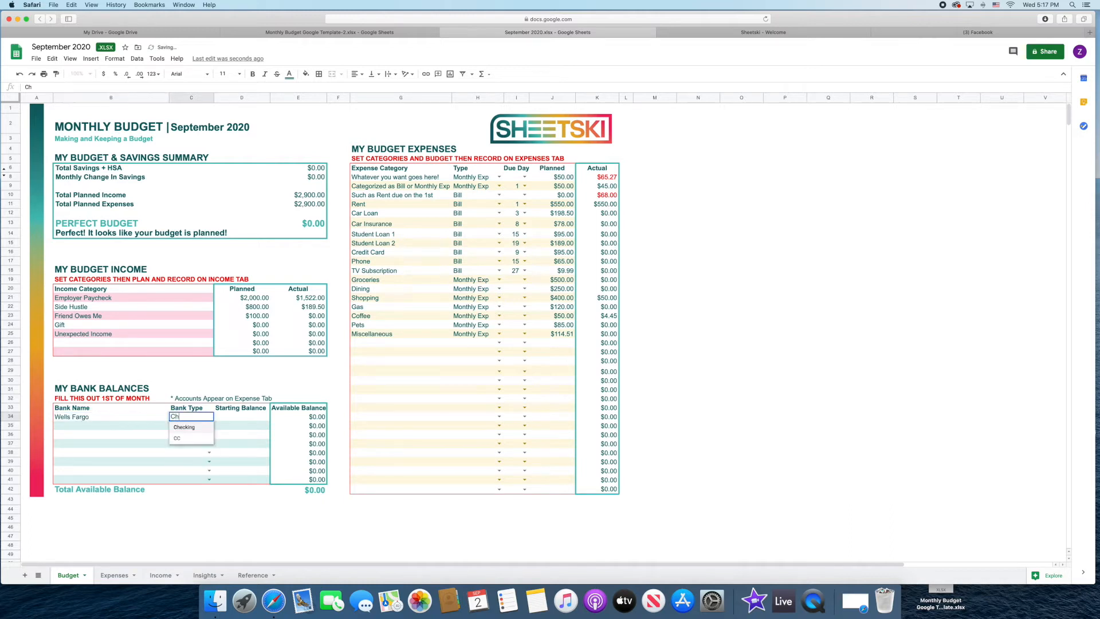
pyautogui.press('Tab')
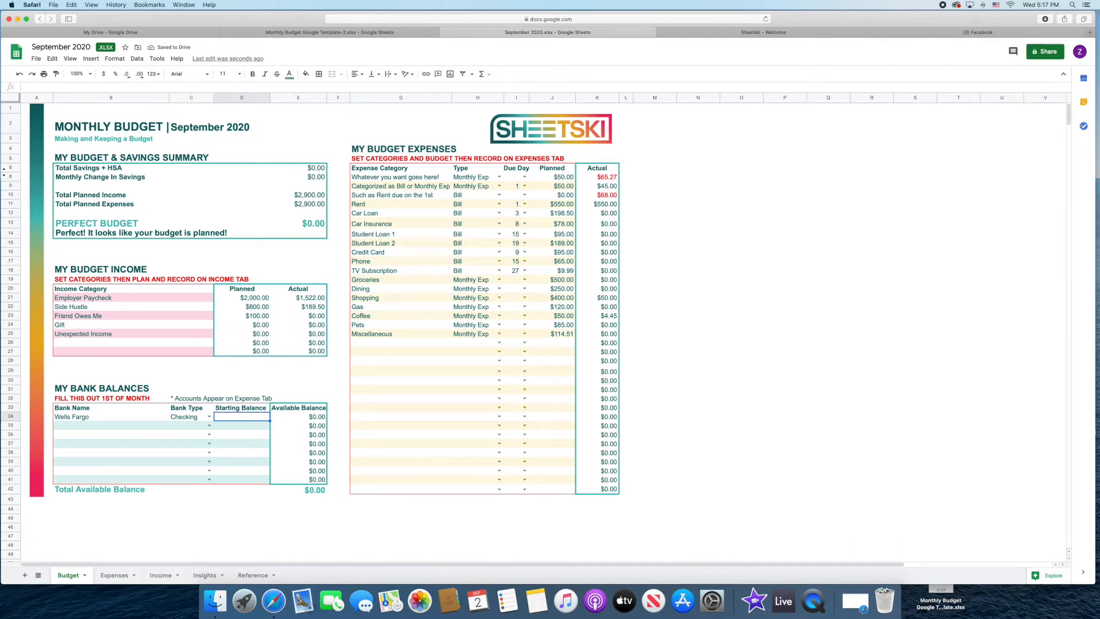
pyautogui.write('851.22')
pyautogui.press('Return')
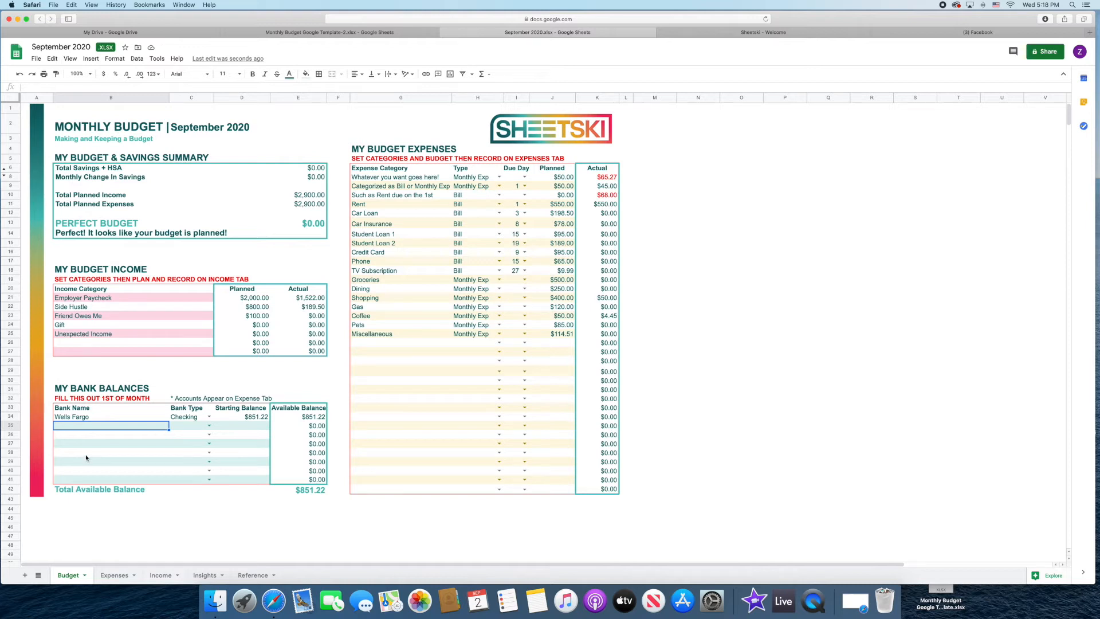
# Step: Add a second bank account named My Main Squeeze (Checking), with type Checking and a starting balance of 252.52
pyautogui.write('My Main Squeeze')
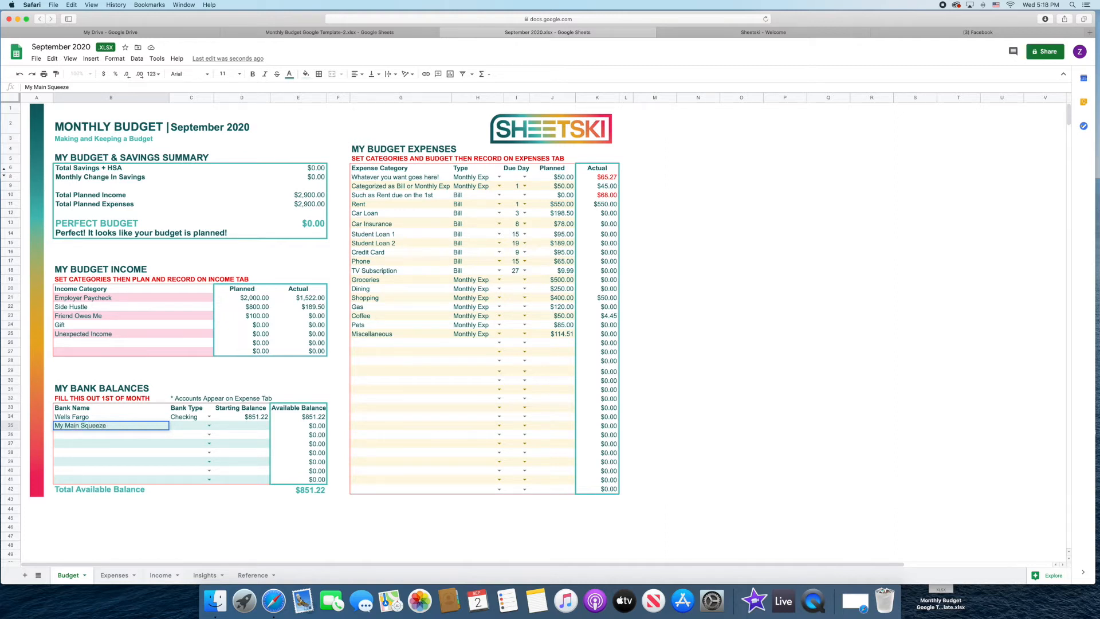
pyautogui.write(' (Checking)')
pyautogui.press('Tab')
pyautogui.write('ch')
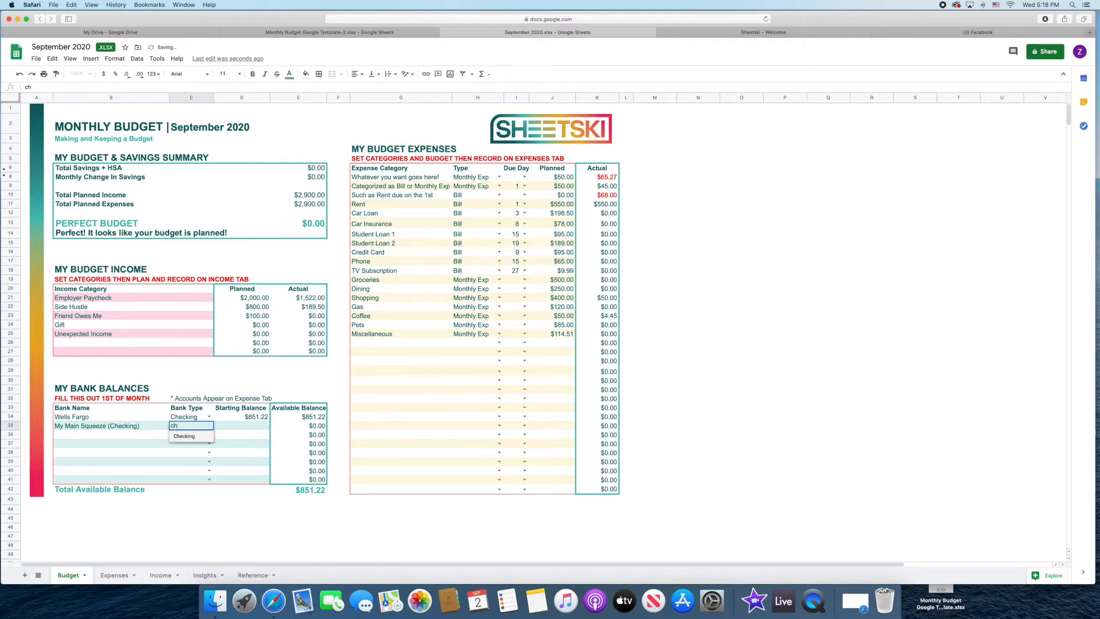
pyautogui.press('Tab')
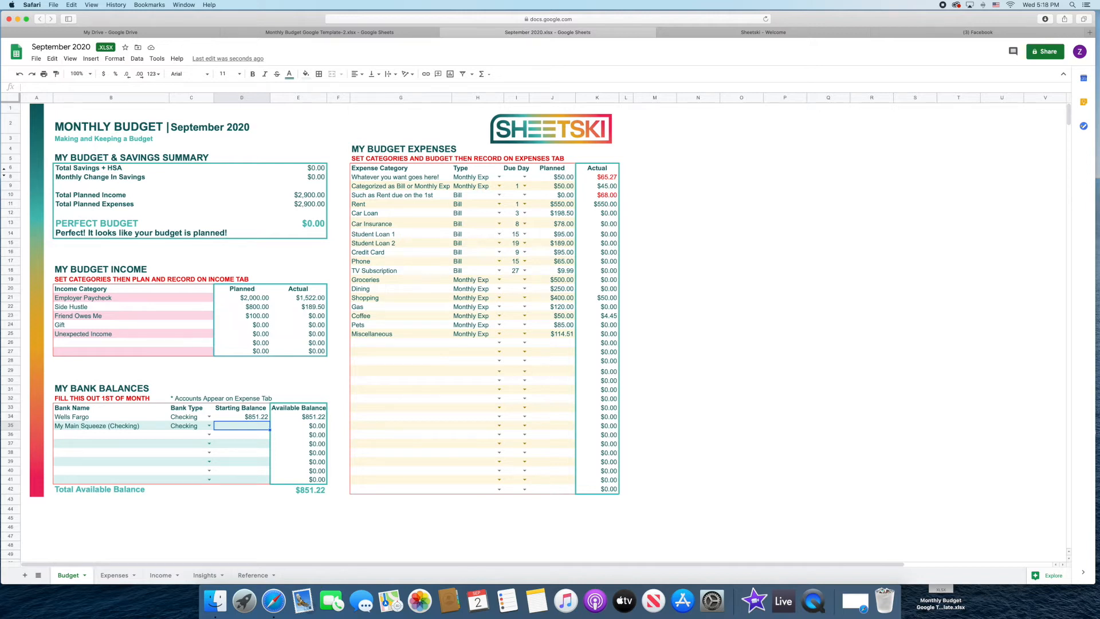
pyautogui.write('252.52')
pyautogui.press('Return')
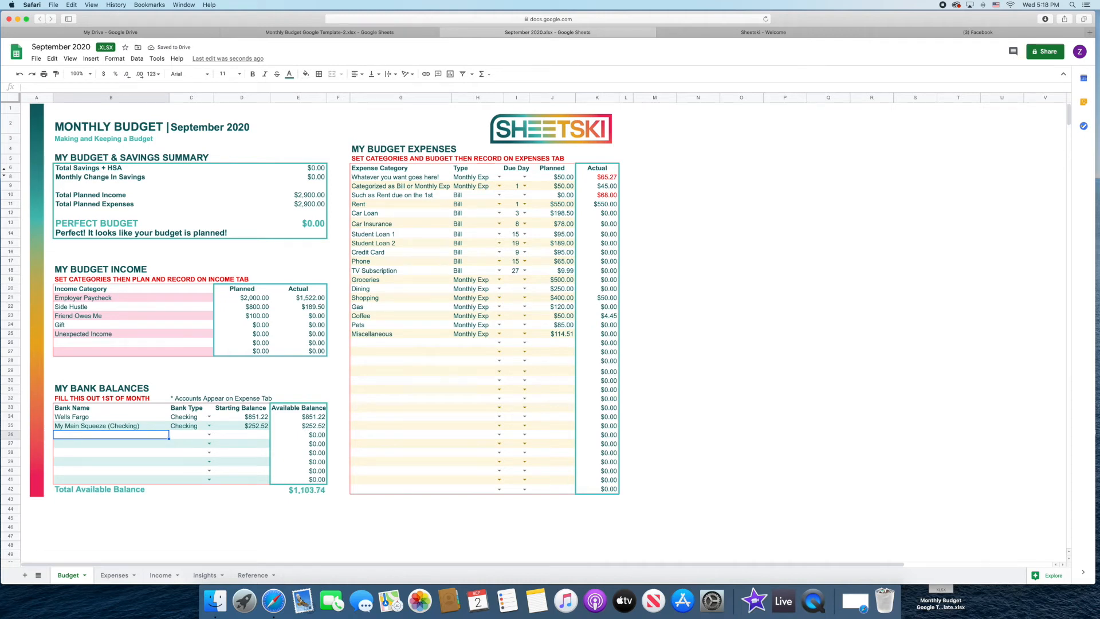
# Step: Add a third account named Captain One, with type CC and a starting balance of -500
pyautogui.write('Capt')
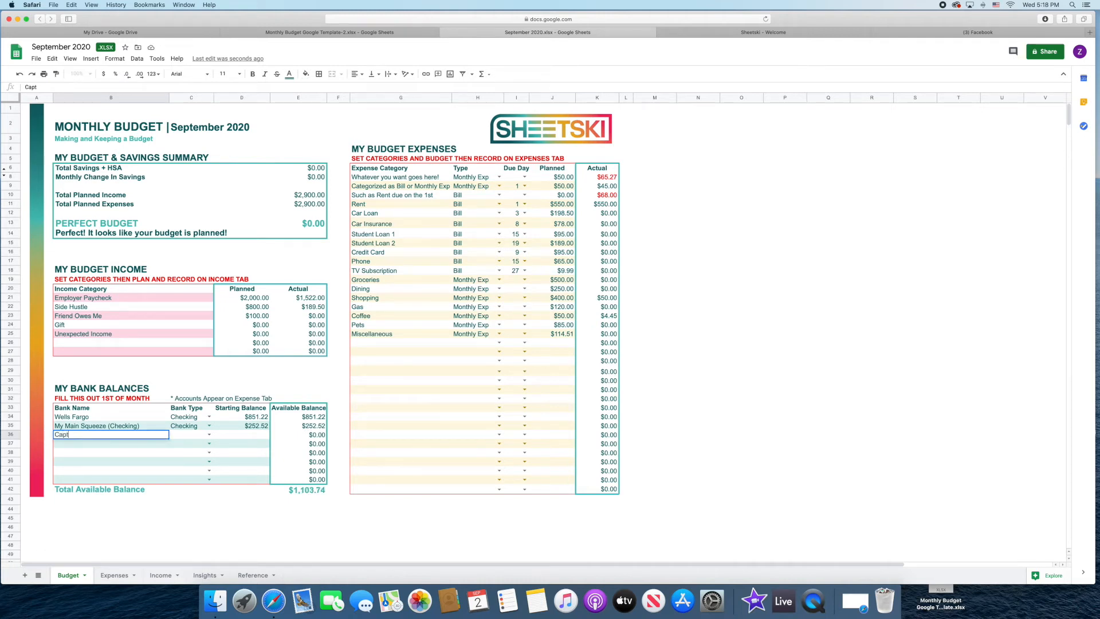
pyautogui.press('BackSpace')
pyautogui.write('tain One')
pyautogui.press('Tab')
pyautogui.write('CC')
pyautogui.press('Tab')
pyautogui.write('-500')
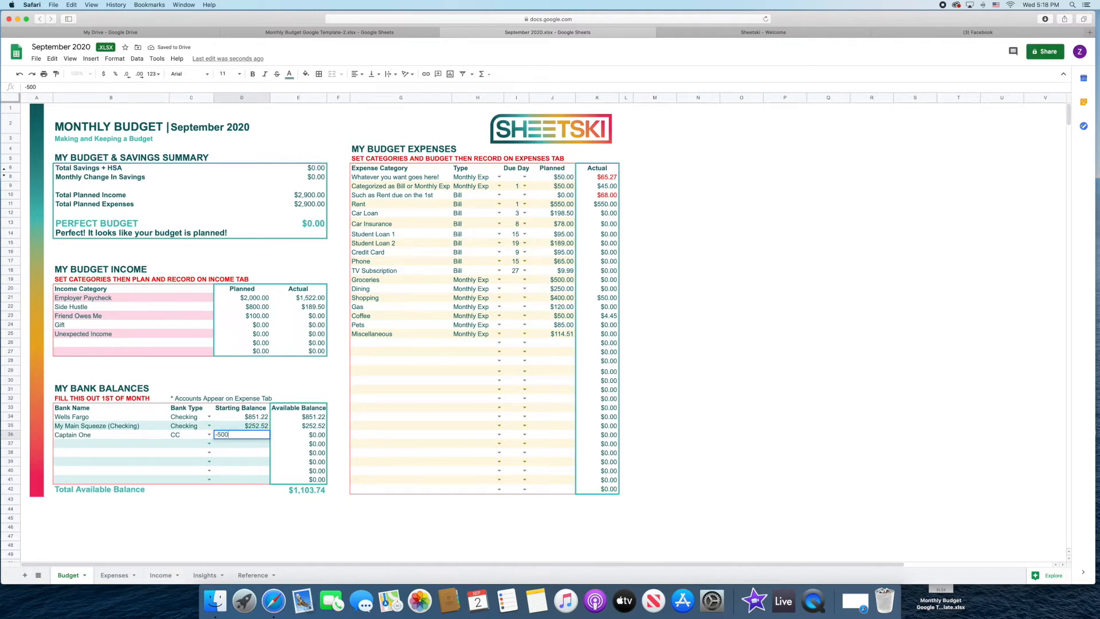
pyautogui.press('Return')
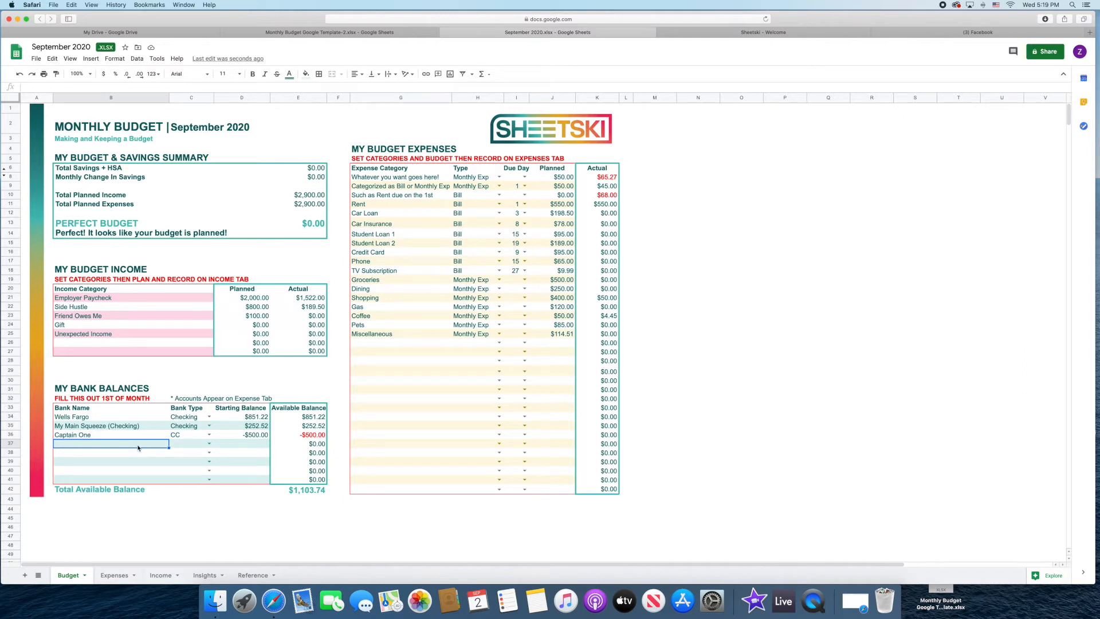
# Step: Add a fourth bank account named HSA, with type HSA and a starting balance of 1220
pyautogui.write('HSA')
pyautogui.press('Tab')
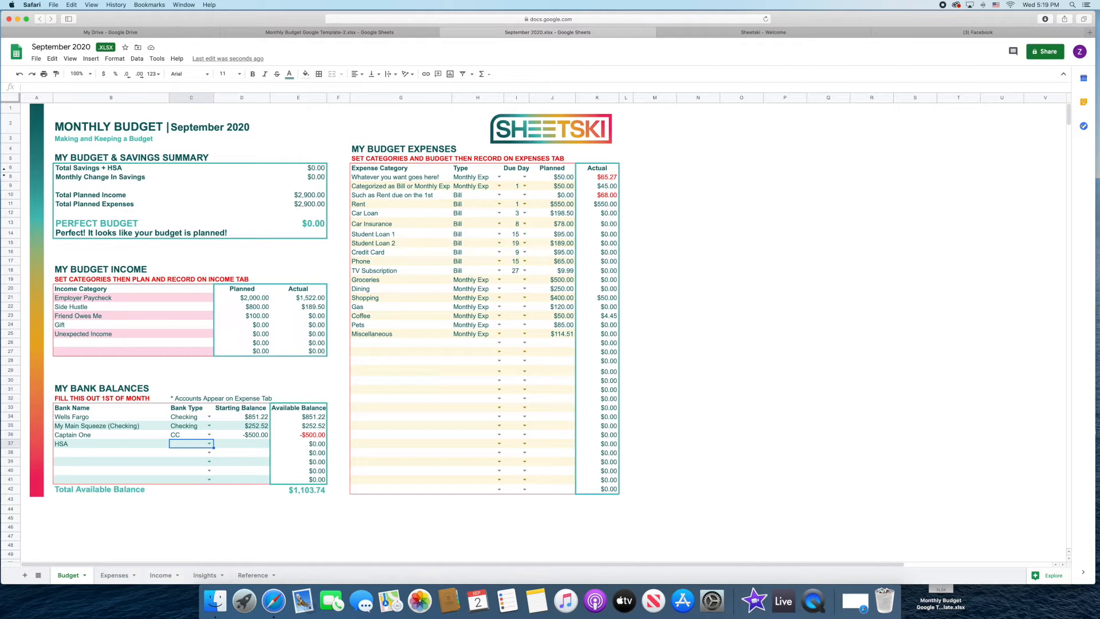
pyautogui.write('h')
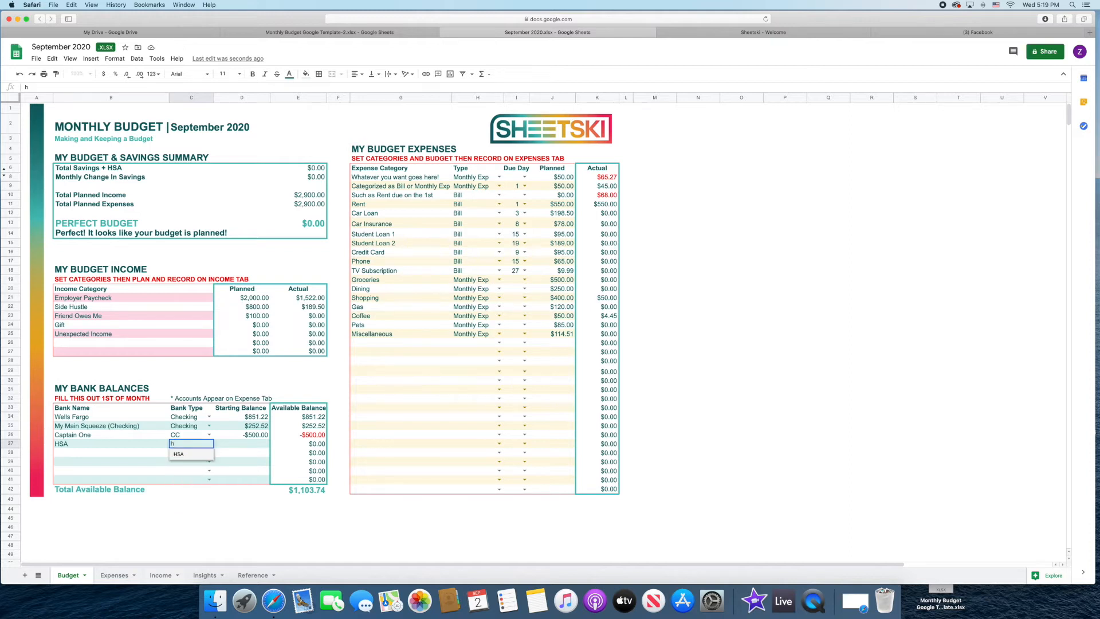
pyautogui.press('Tab')
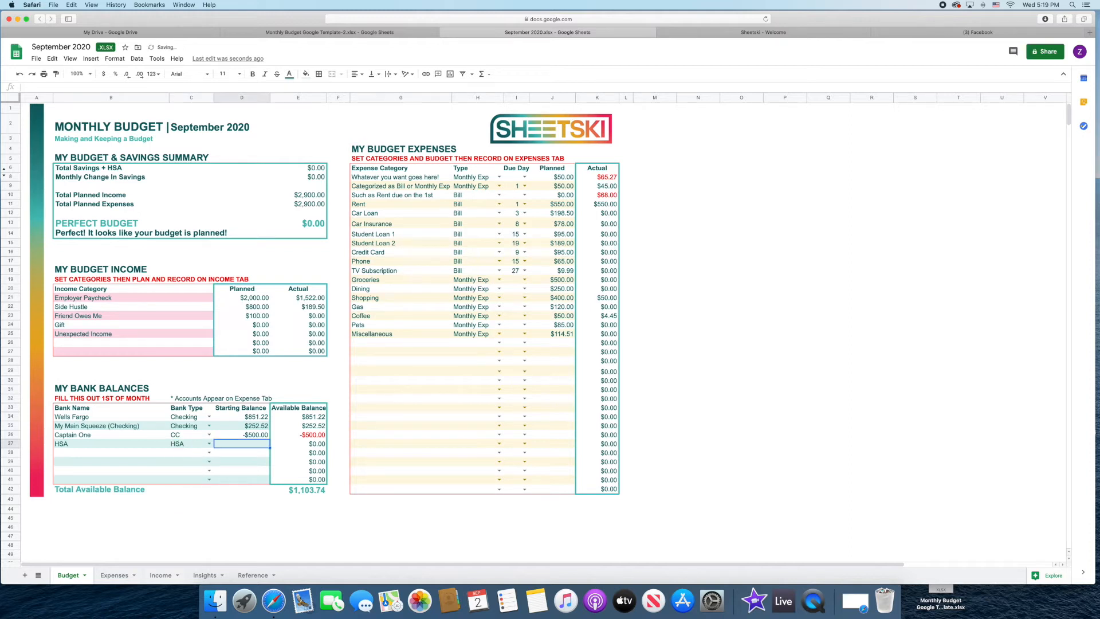
pyautogui.write('1220')
pyautogui.press('Return')
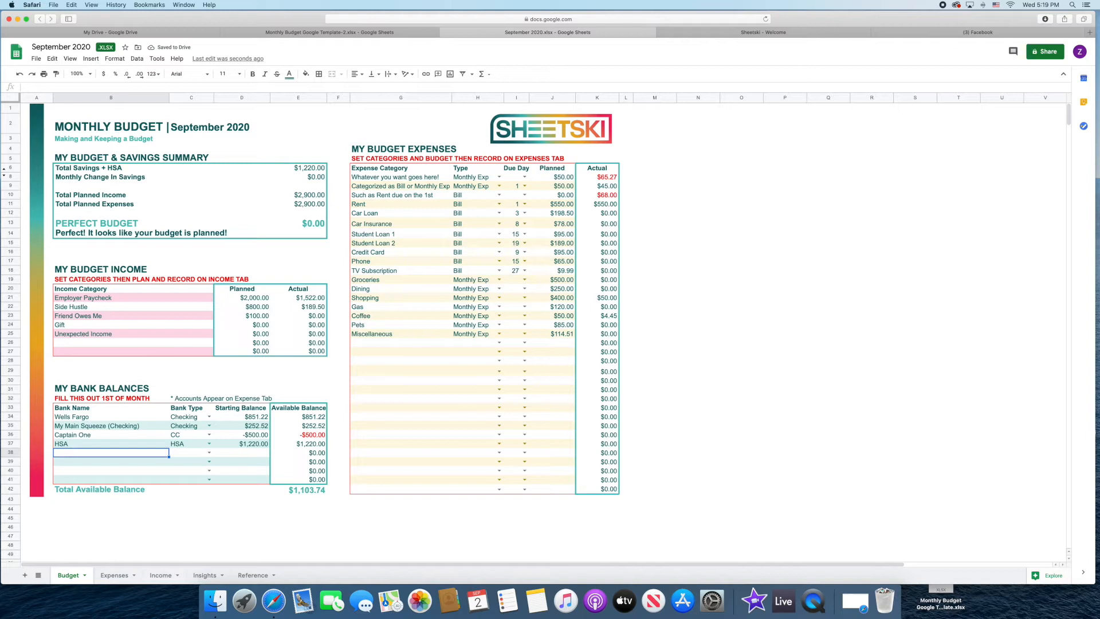
# Step: Add a fifth bank account named Savvy Savings, with type Savings and a starting balance of 5000
pyautogui.write('Saving')
pyautogui.press('BackSpace')
pyautogui.press('BackSpace')
pyautogui.write('vy')
pyautogui.write('vings')
pyautogui.press('Tab')
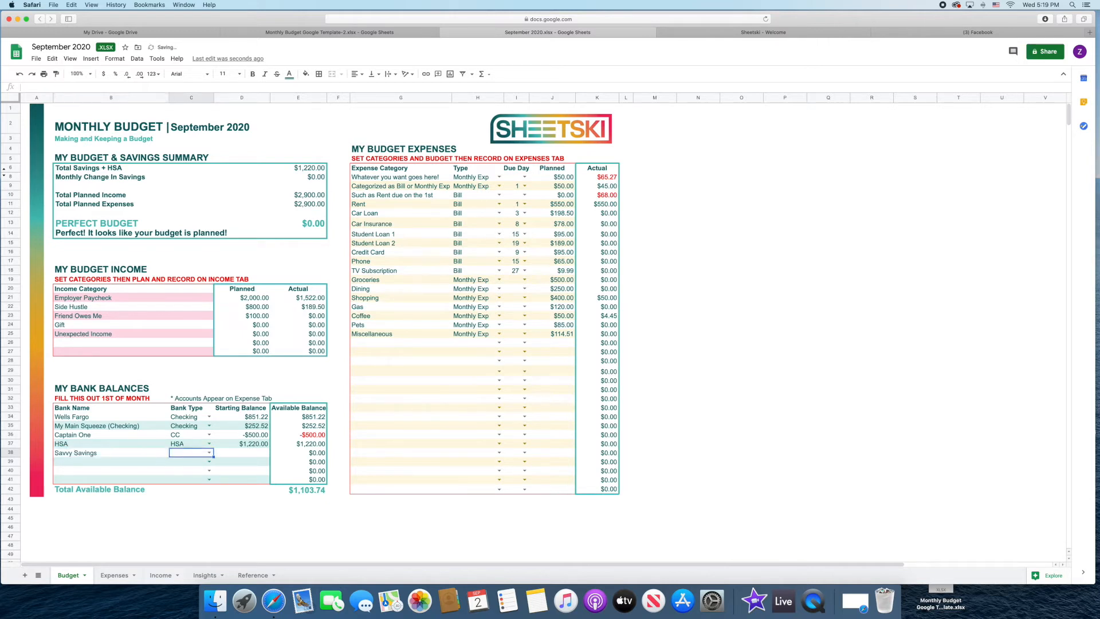
pyautogui.press('Return')
pyautogui.write('S')
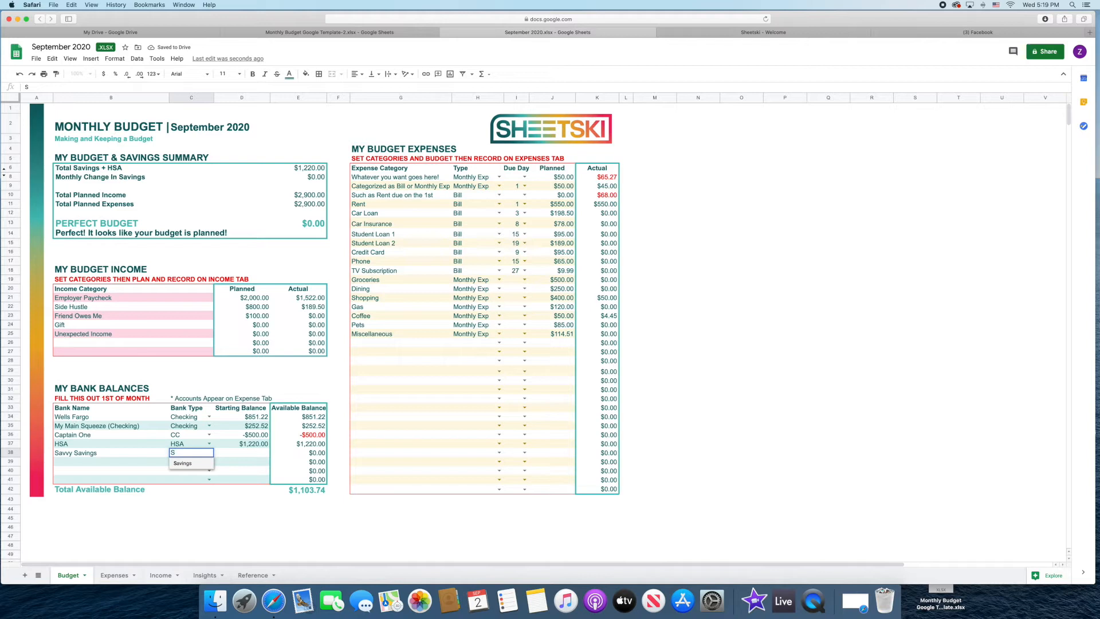
pyautogui.press('Tab')
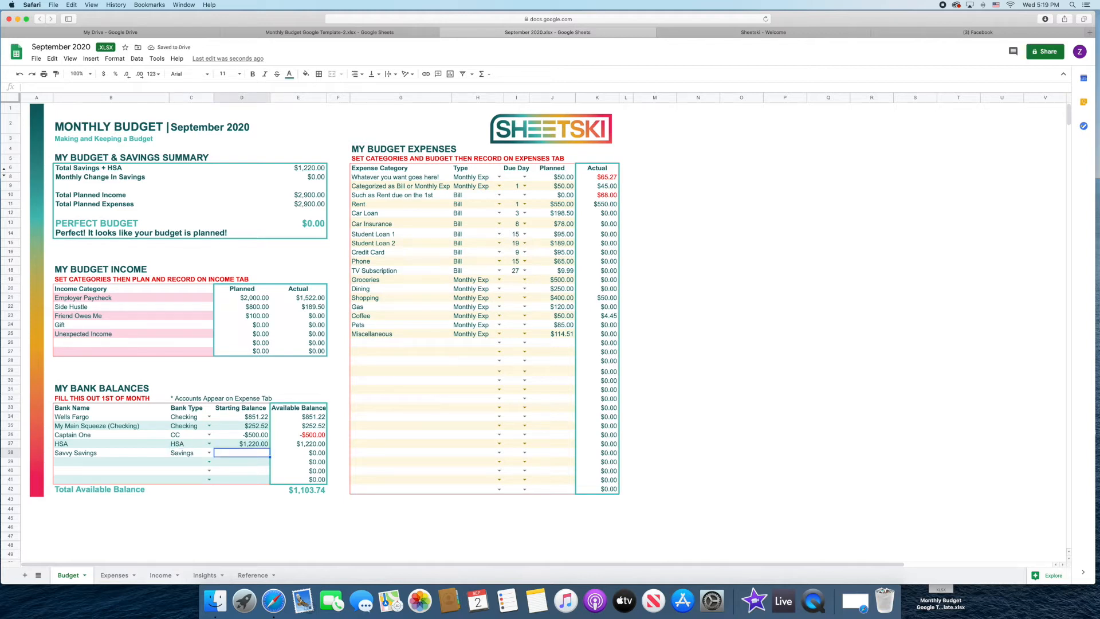
pyautogui.write('5000')
pyautogui.press('Return')
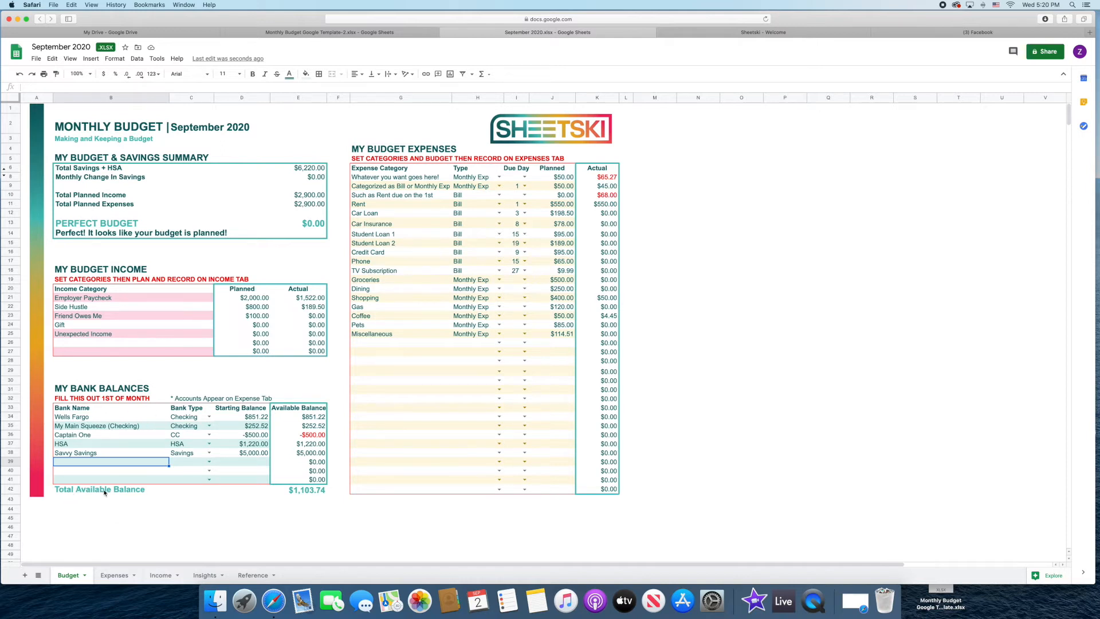
# Step: Inspect the formulas behind Total Available Balance, Total Savings + HSA and Monthly Change In Savings
pyautogui.click(300, 492)
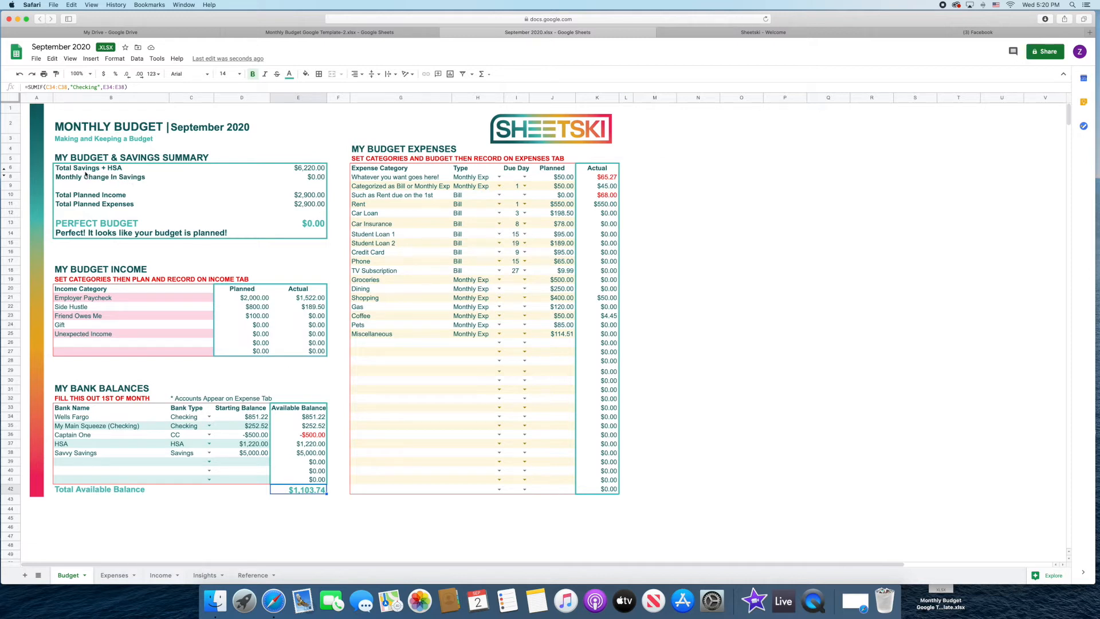
pyautogui.click(314, 170)
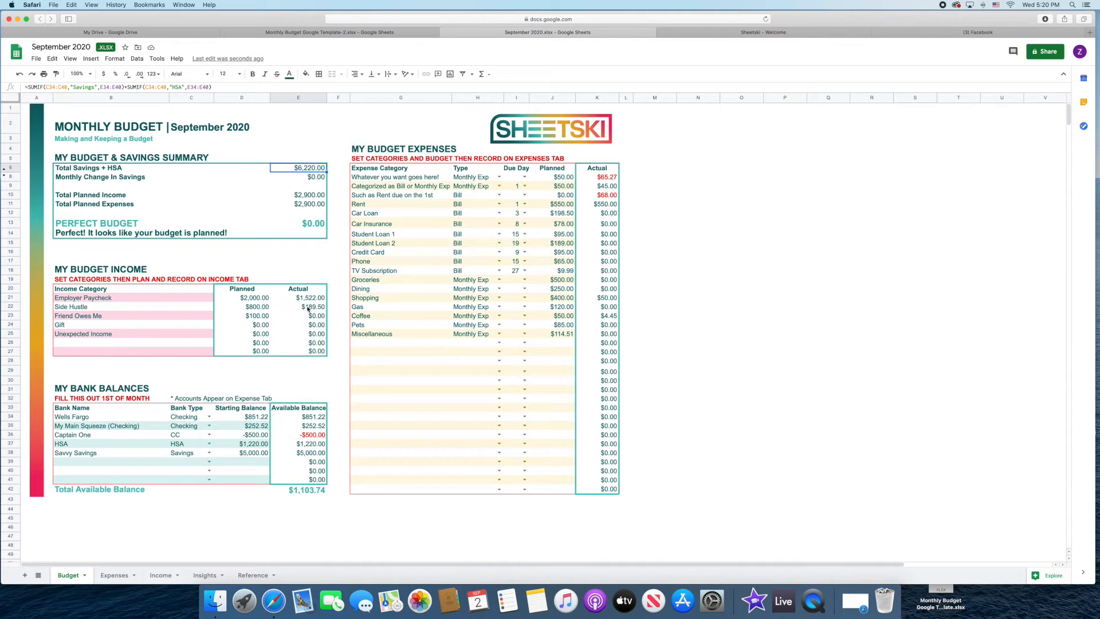
pyautogui.click(321, 179)
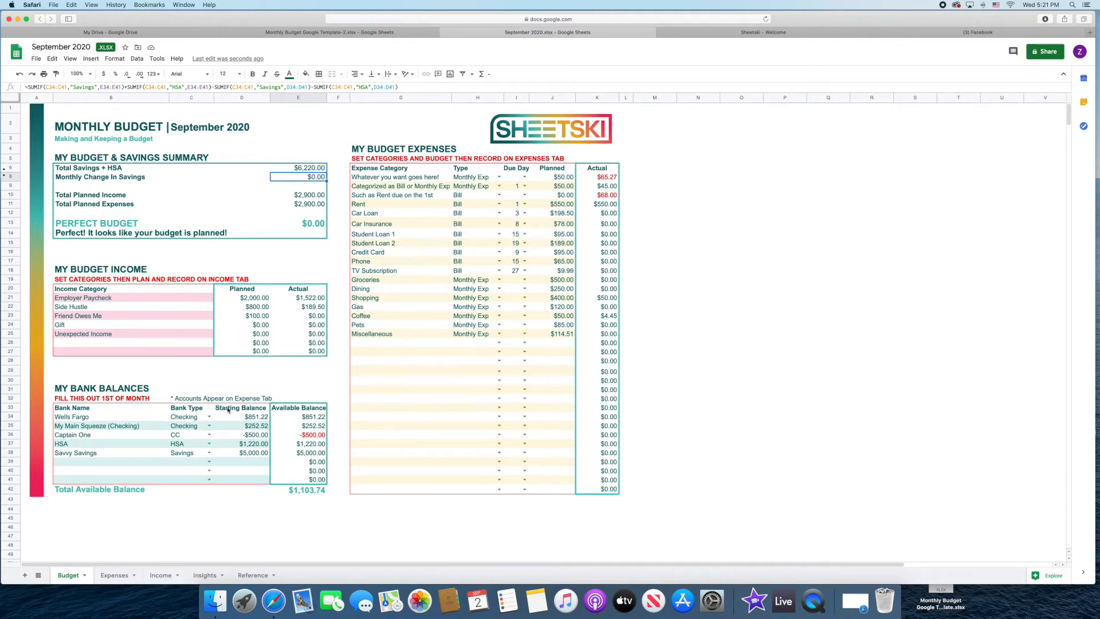
# Step: Check the bank type options for Captain One and try changing the Savvy Savings account's type to Checking
pyautogui.click(207, 437)
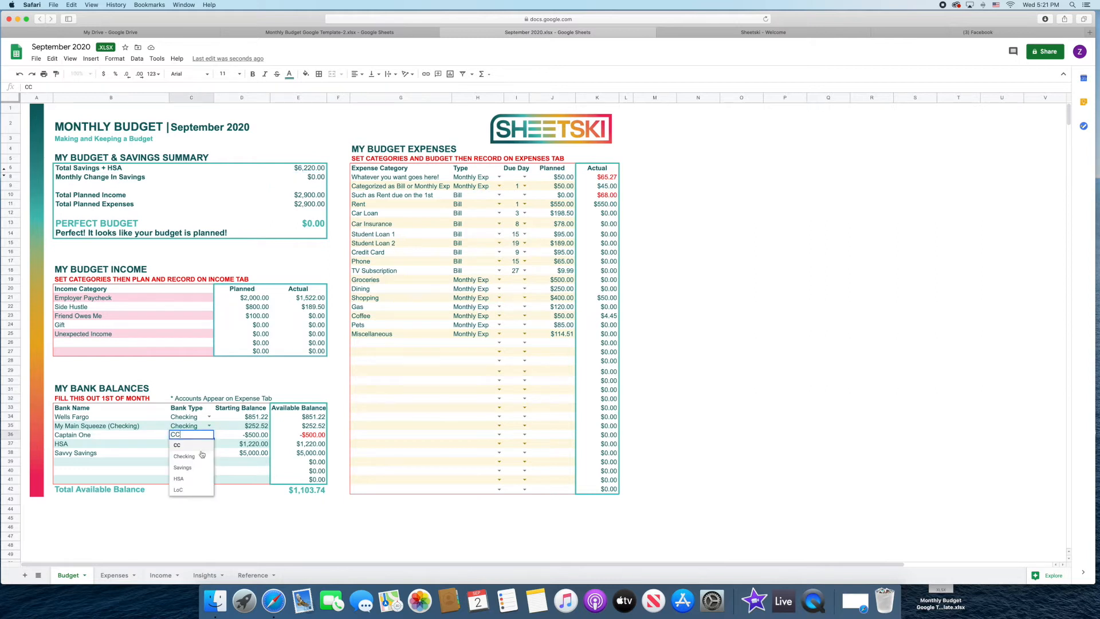
pyautogui.click(206, 452)
pyautogui.click(208, 437)
pyautogui.click(183, 489)
pyautogui.click(208, 453)
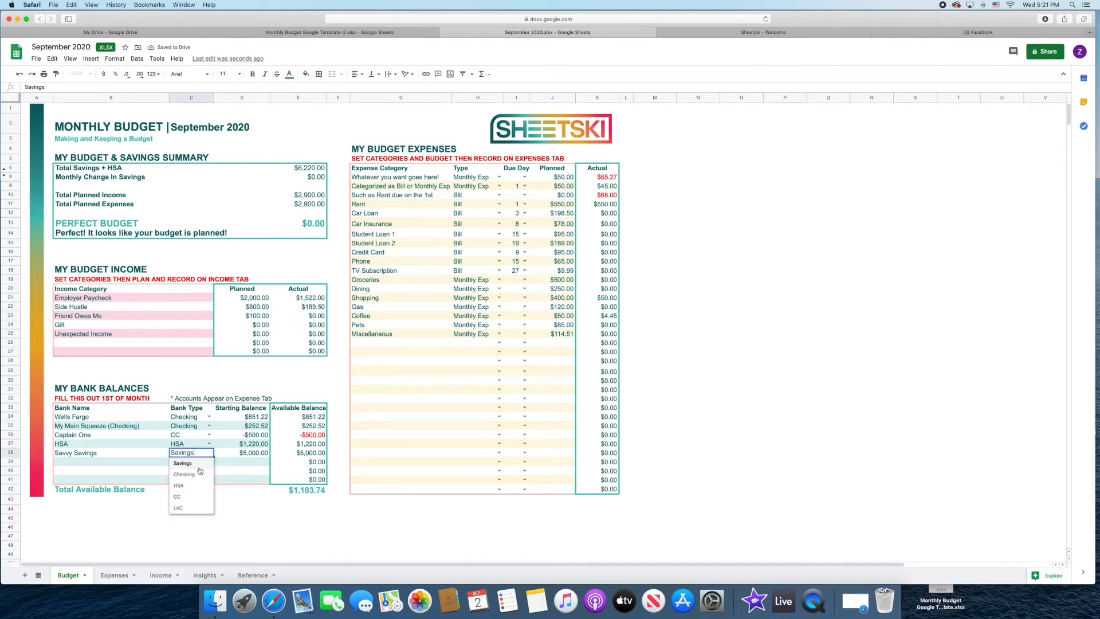
pyautogui.click(190, 475)
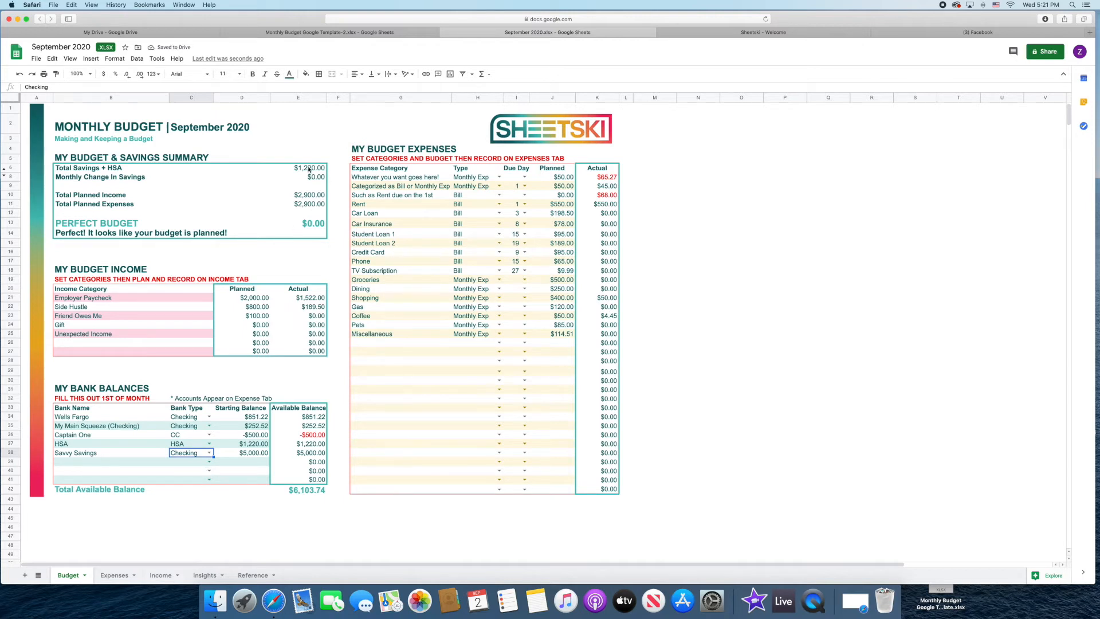
# Step: Set the Savvy Savings account's bank type back to Savings
pyautogui.click(209, 453)
pyautogui.click(184, 475)
pyautogui.press('Tab')
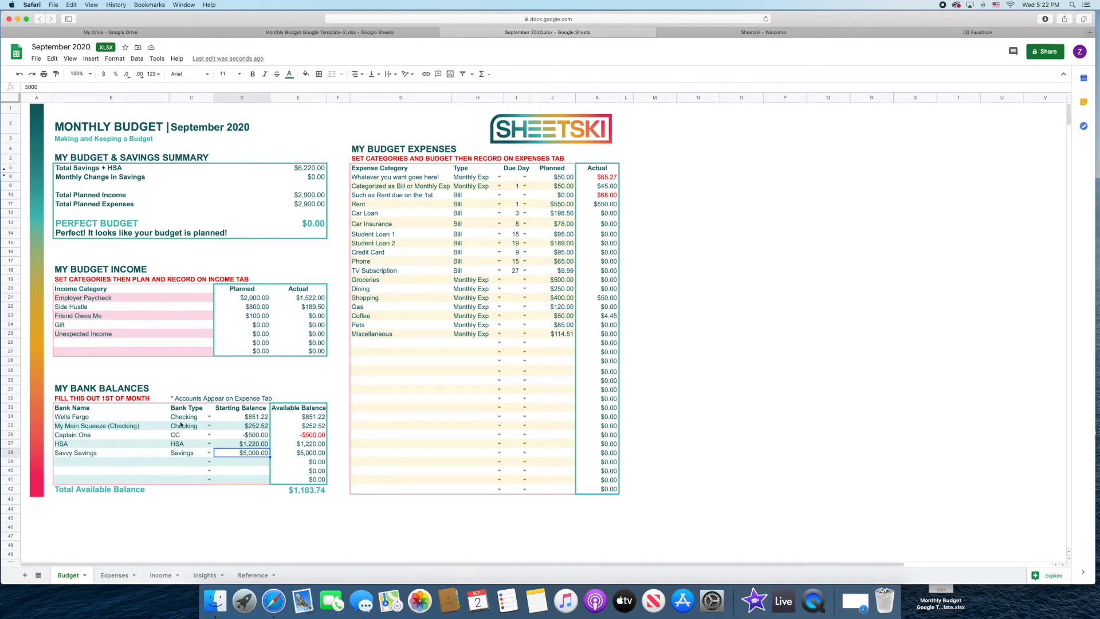
# Step: Delete the sample income categories Friend Owes Me, Gift and Unexpected Income from the budget income table
pyautogui.click(81, 298)
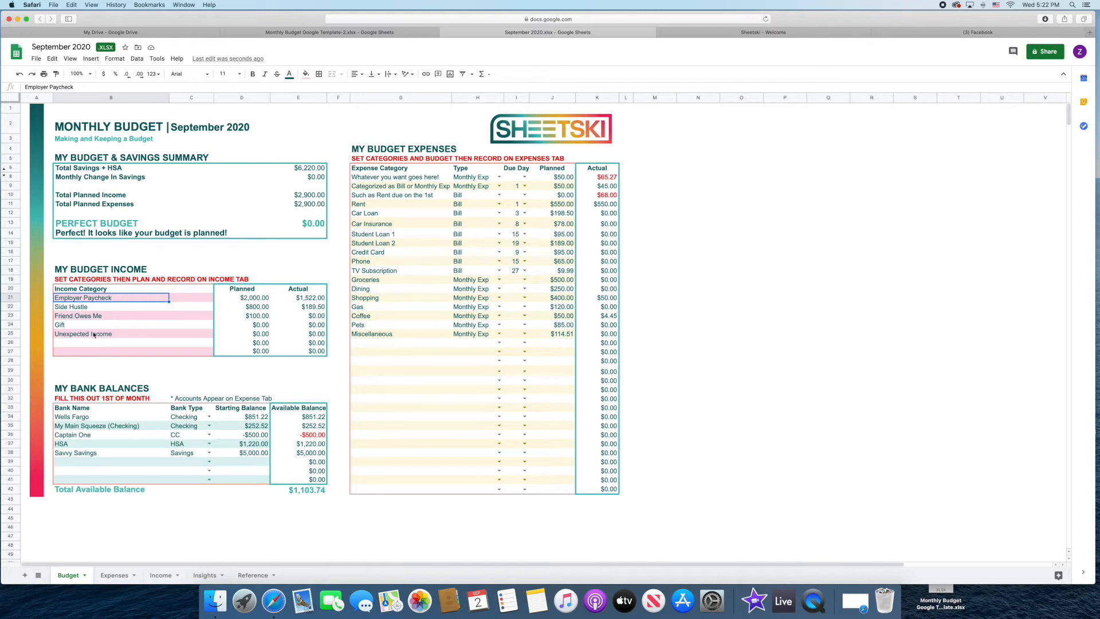
pyautogui.moveTo(87, 316); pyautogui.dragTo(177, 338)
pyautogui.press('BackSpace')
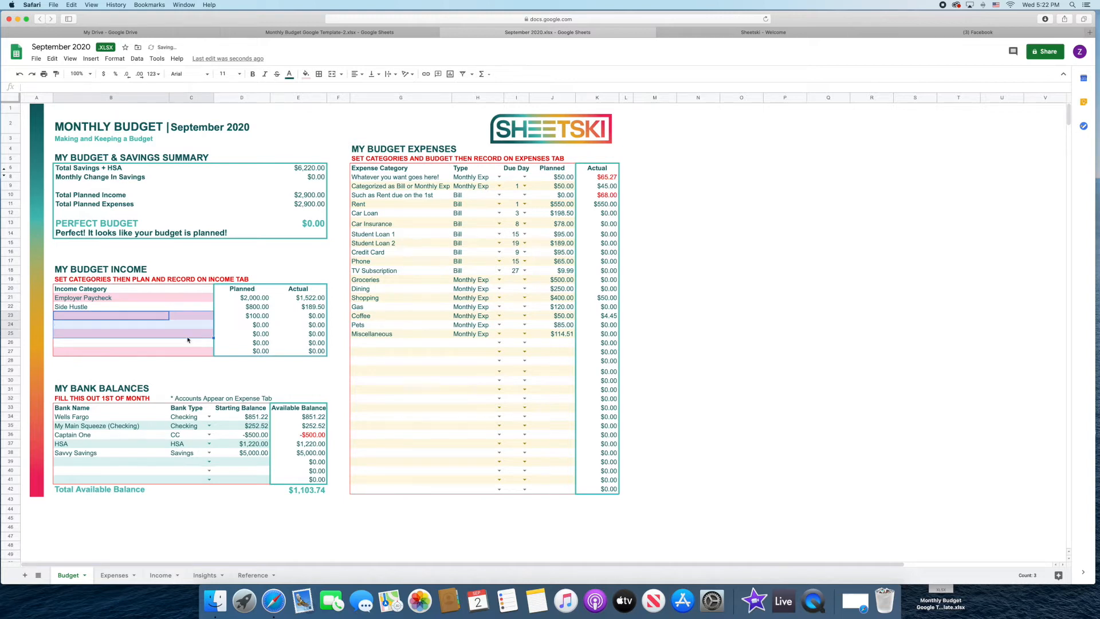
# Step: Enter 2000 directly as the planned income for Employer Paycheck
pyautogui.click(76, 306)
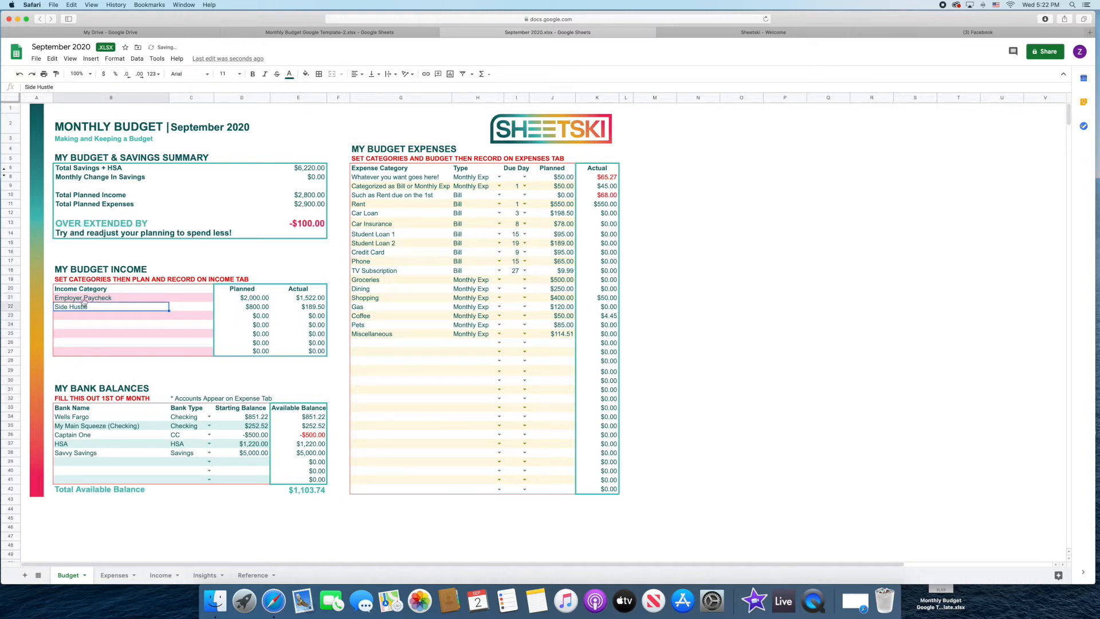
pyautogui.click(94, 300)
pyautogui.press('Right')
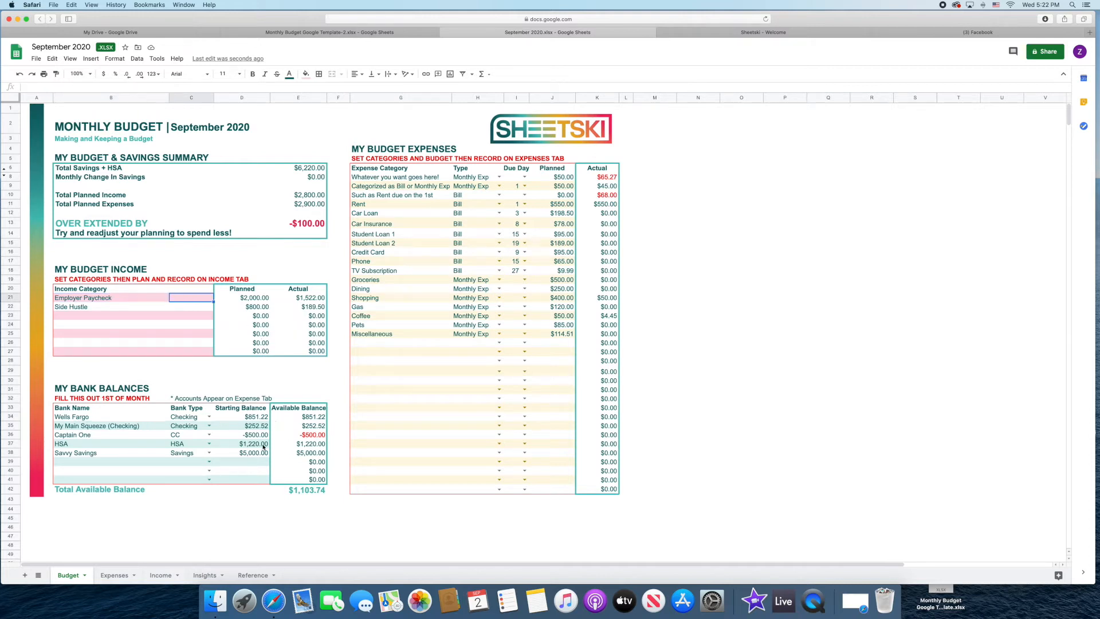
pyautogui.press('Right')
pyautogui.write('200')
pyautogui.press('Return')
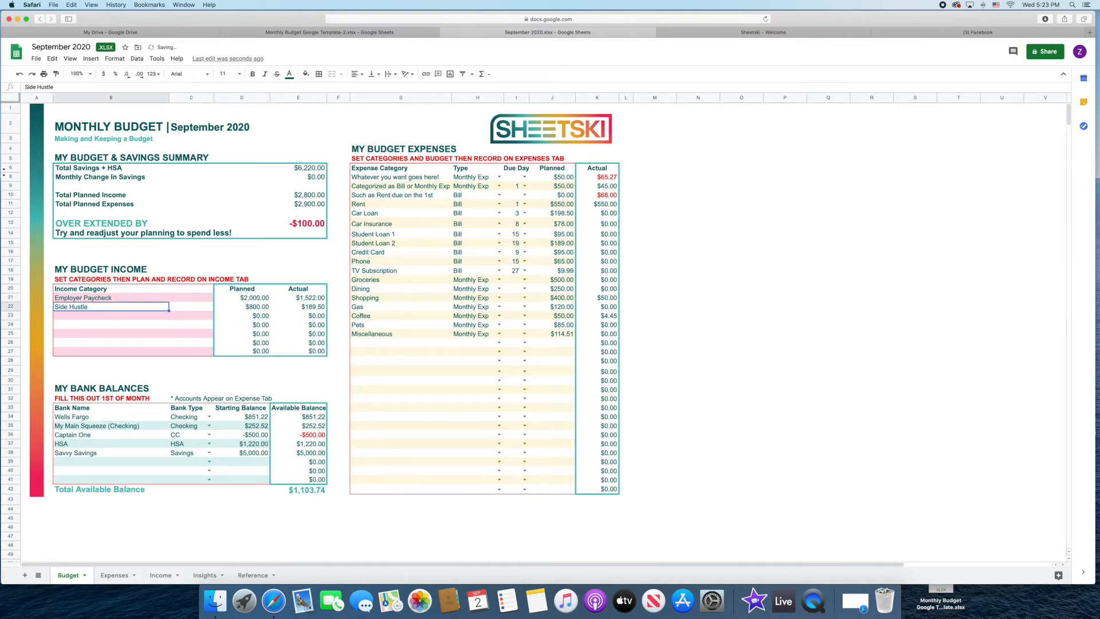
# Step: Check the planned income formula for Side Hustle and clear the planned amount of Employer Paycheck
pyautogui.click(250, 309)
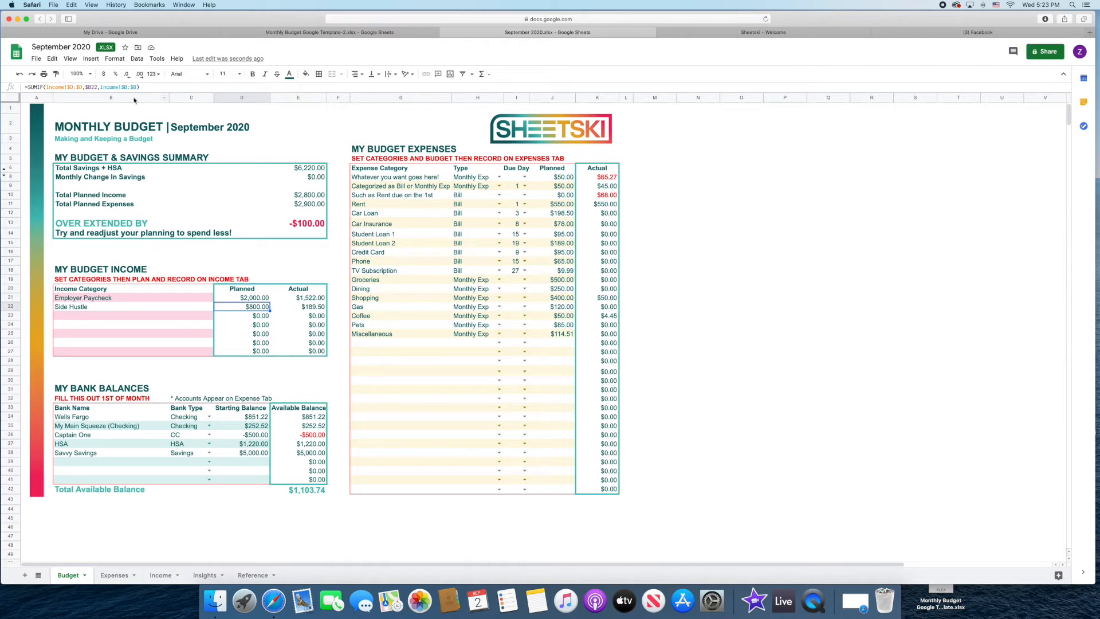
pyautogui.press('Up')
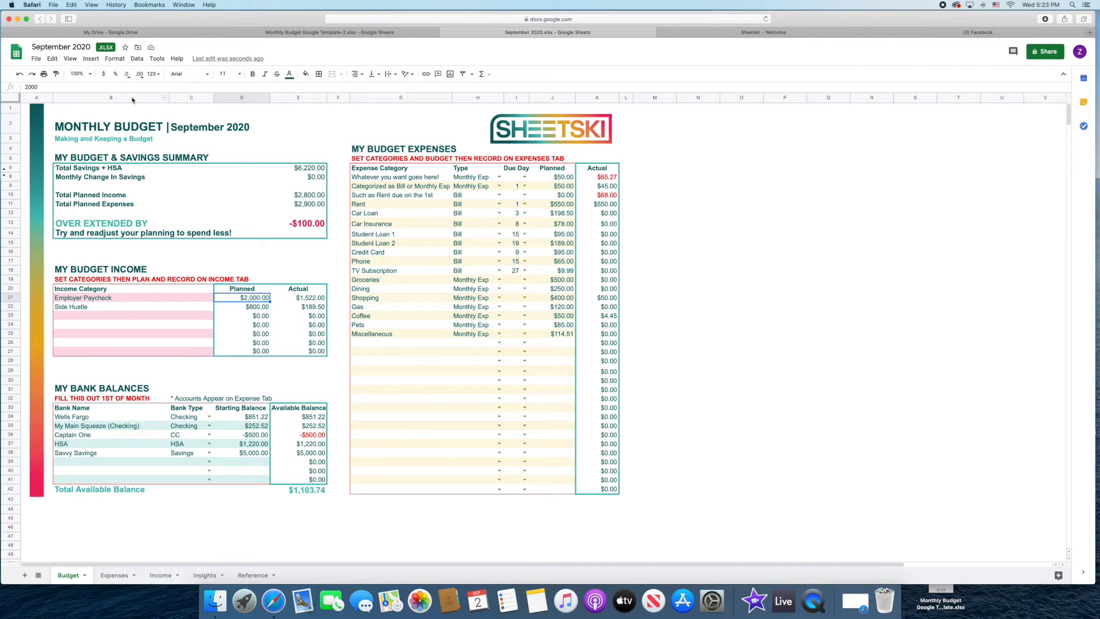
pyautogui.moveTo(50, 86); pyautogui.dragTo(22, 84)
pyautogui.press('BackSpace')
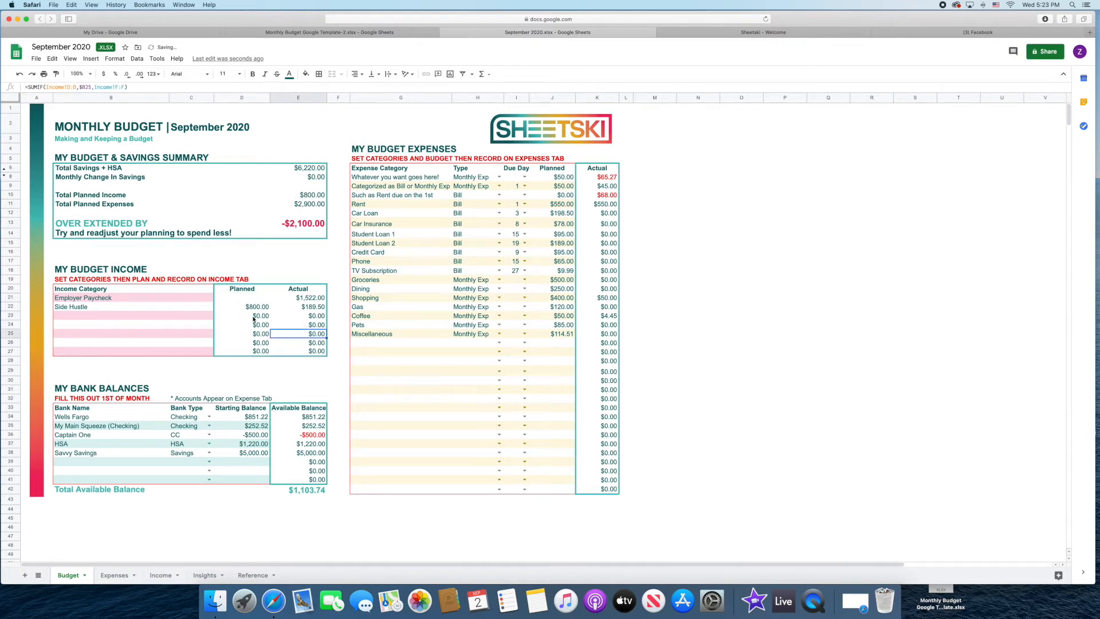
# Step: Undo the clearing and the manual entry in the Employer Paycheck planned income cell
pyautogui.press('super+z')
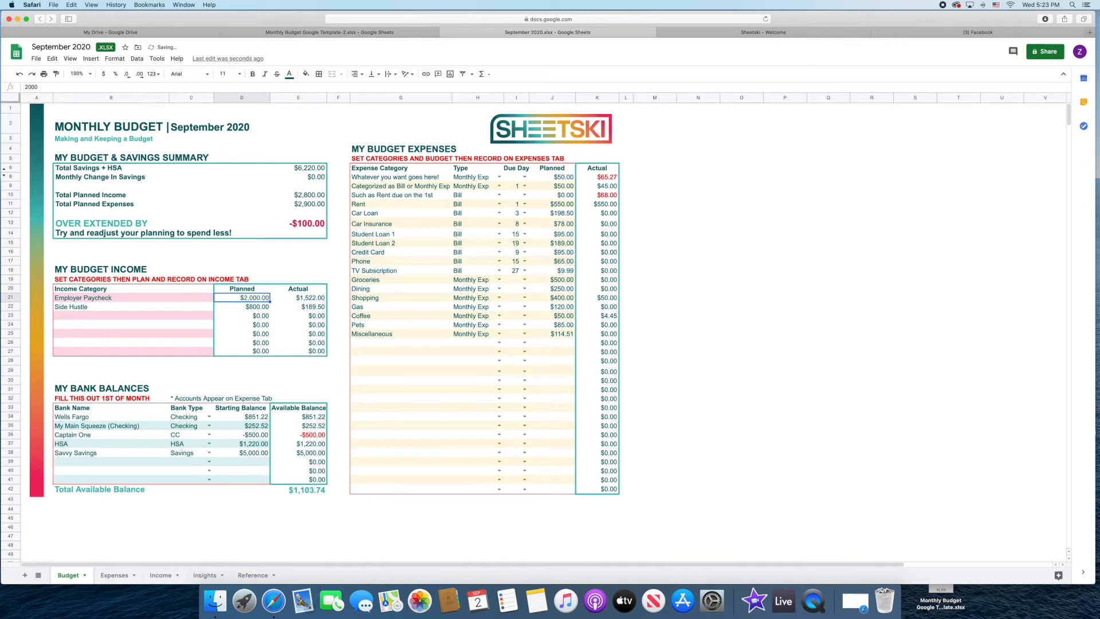
pyautogui.press('super+z')
pyautogui.click(38, 59)
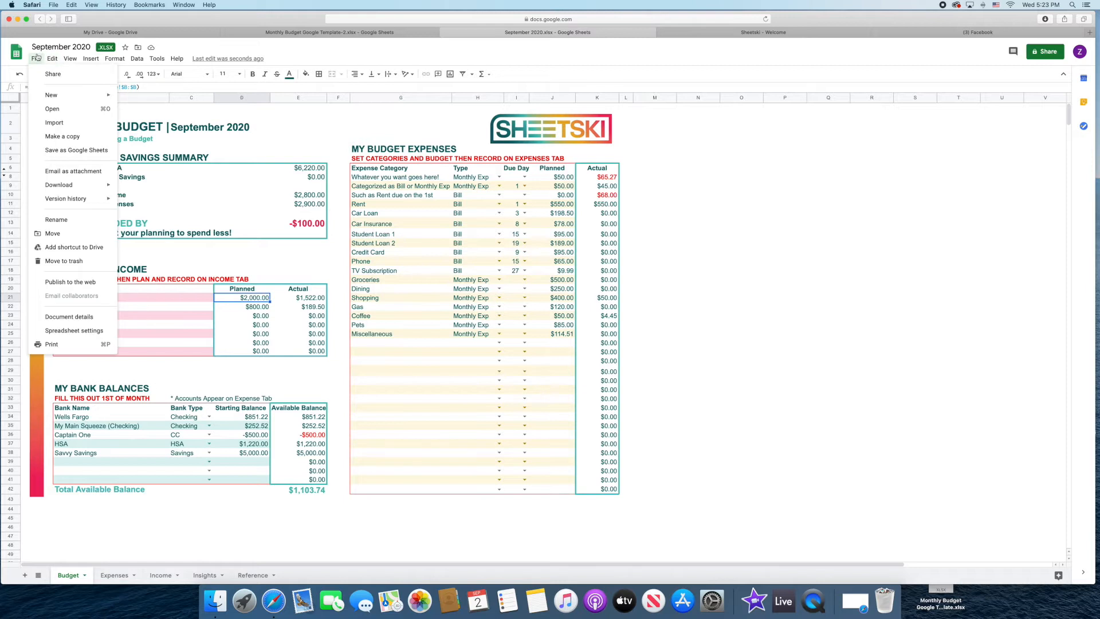
pyautogui.moveTo(52, 59)
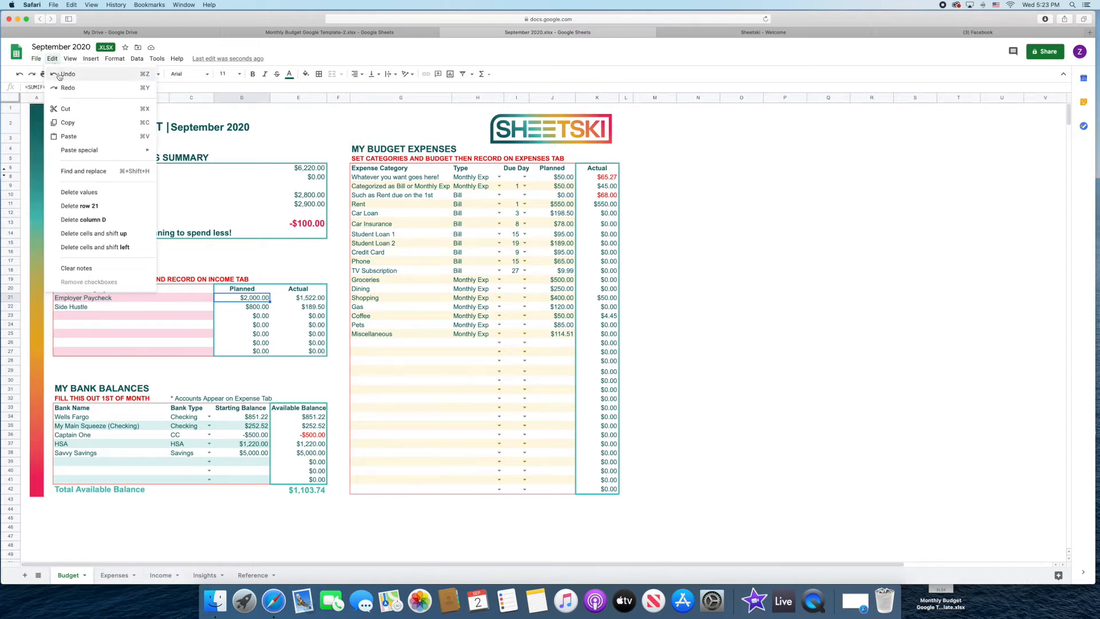
pyautogui.click(270, 120)
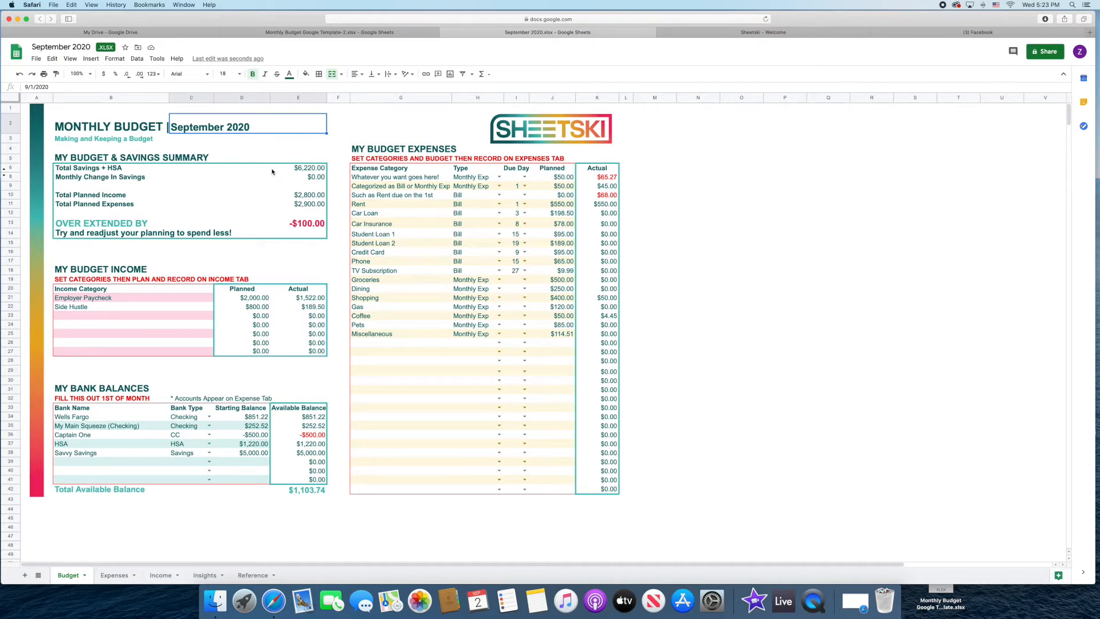
# Step: View the original Monthly Budget Google Template-2 file, return to September 2020 and check the Employer Paycheck planned income formula
pyautogui.click(296, 32)
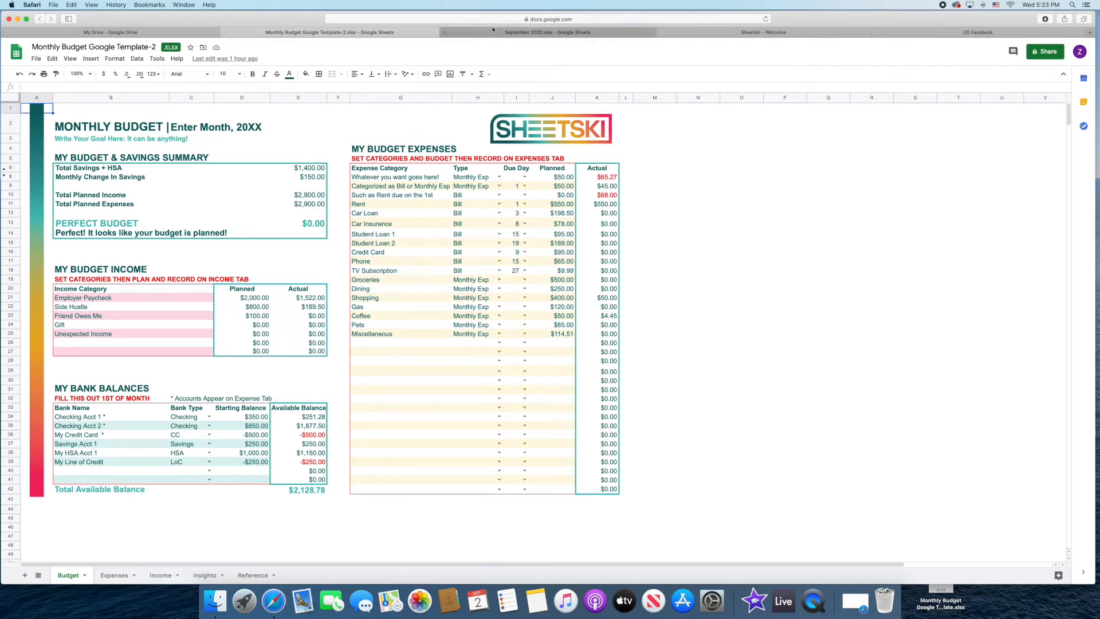
pyautogui.click(516, 32)
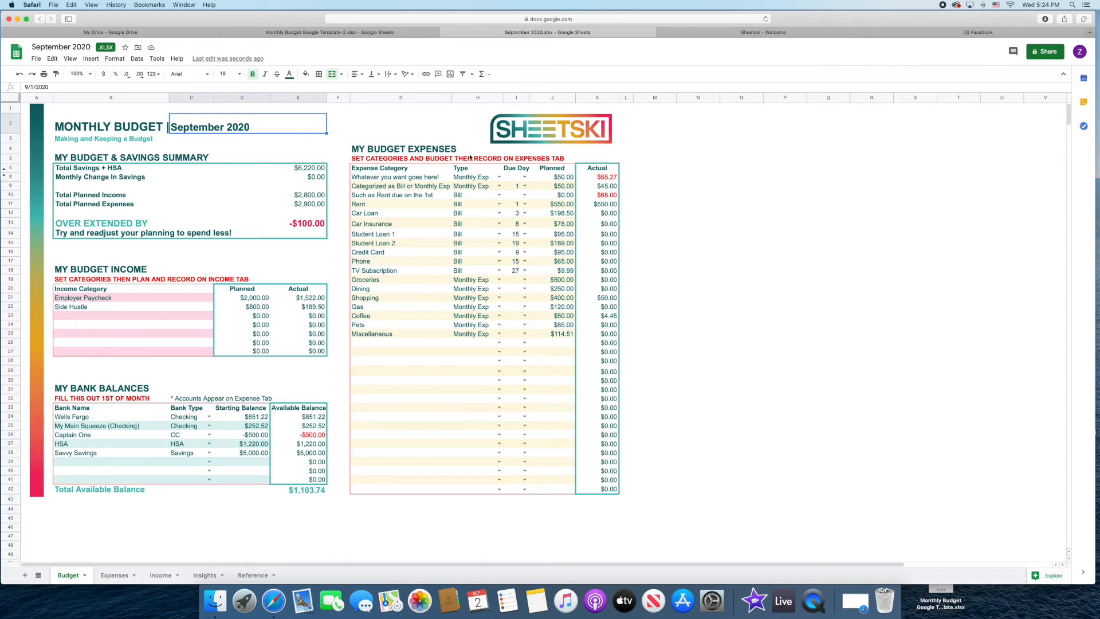
pyautogui.click(241, 298)
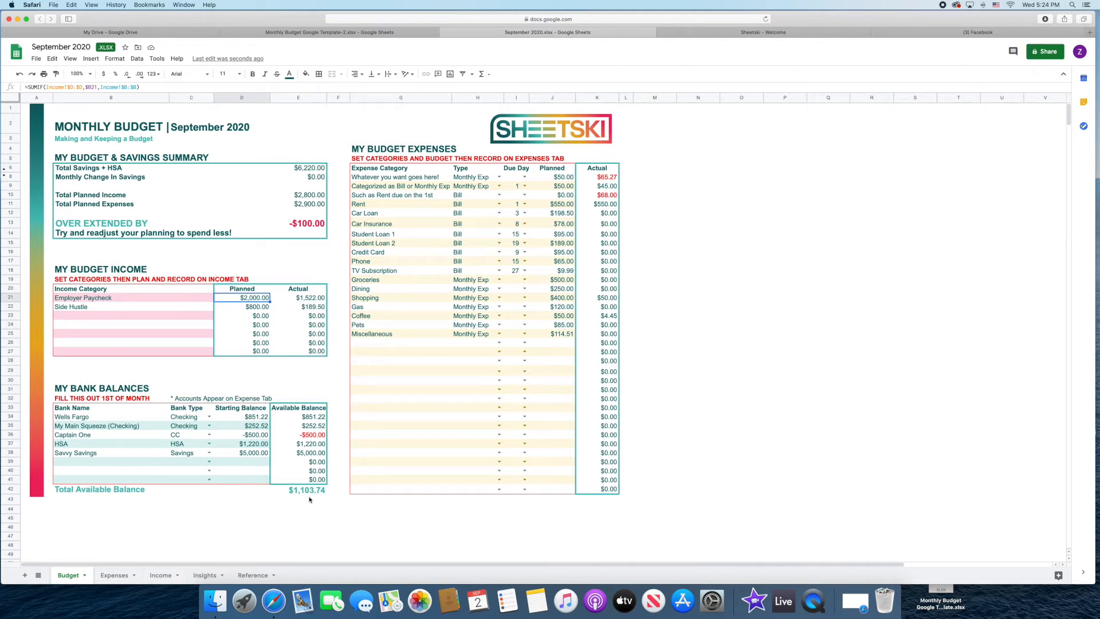
# Step: Open the Income sheet and examine the sample gross amount, federal withholding, insurance and HSA entries in the optional paycheck detail
pyautogui.click(158, 576)
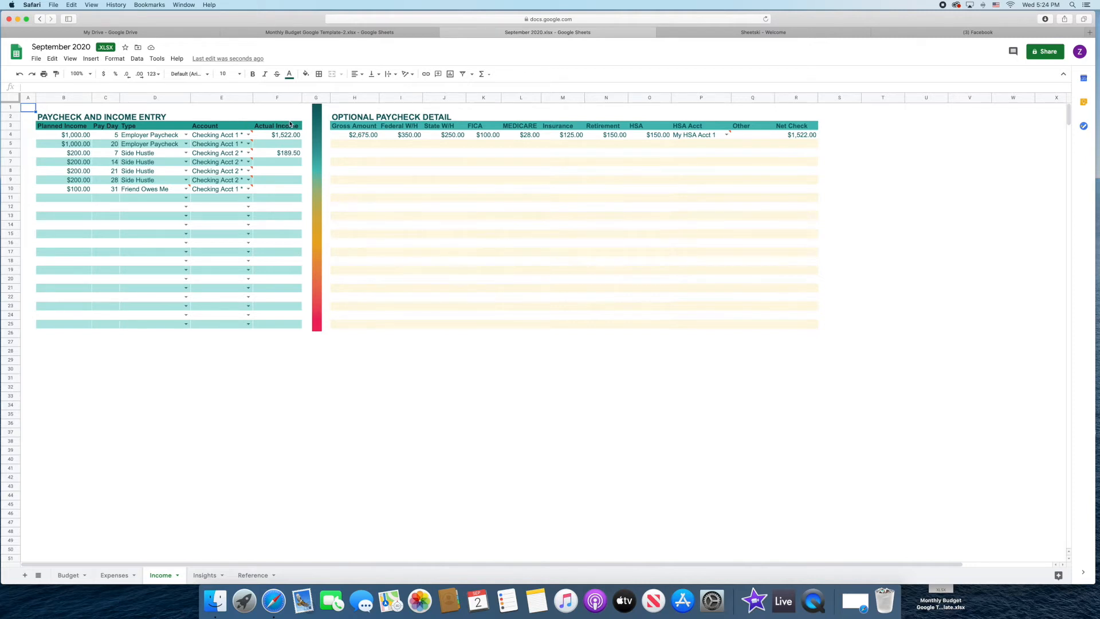
pyautogui.click(358, 136)
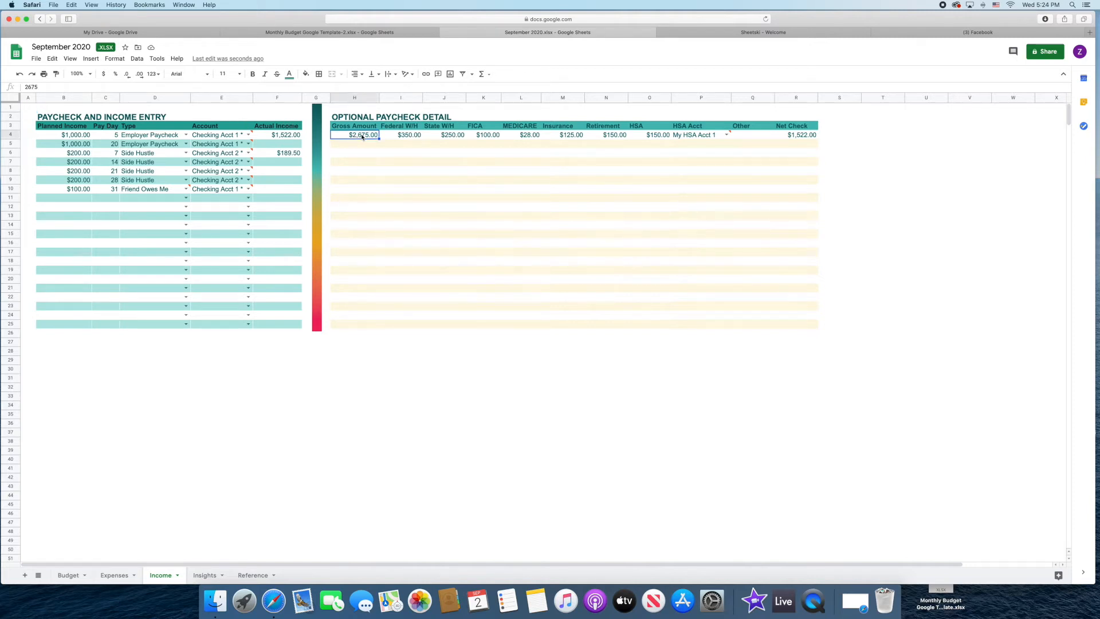
pyautogui.click(411, 136)
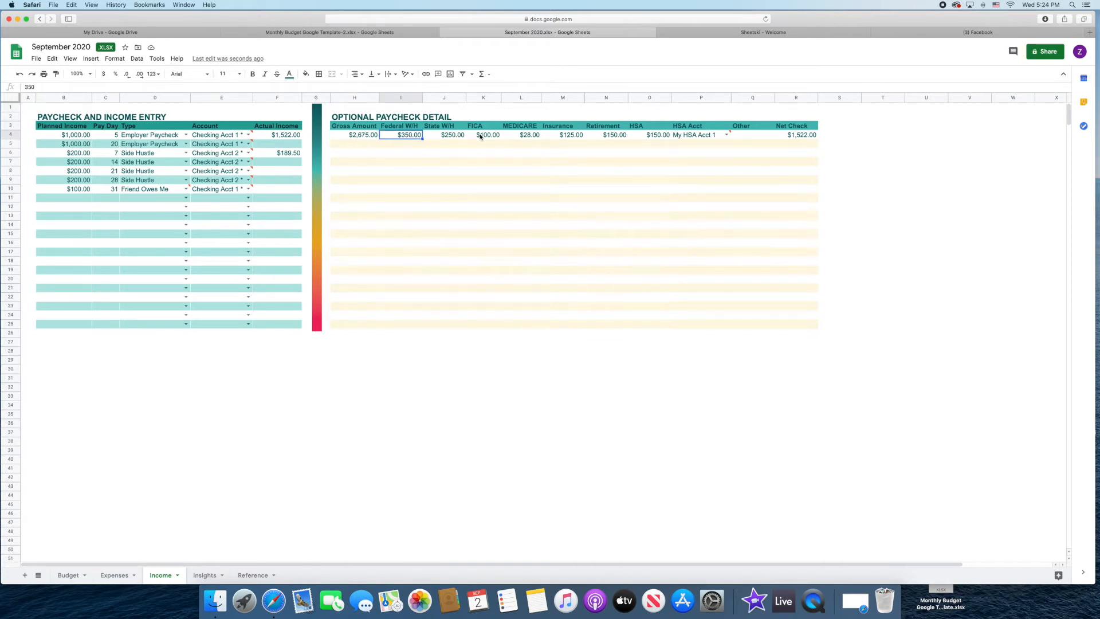
pyautogui.click(563, 137)
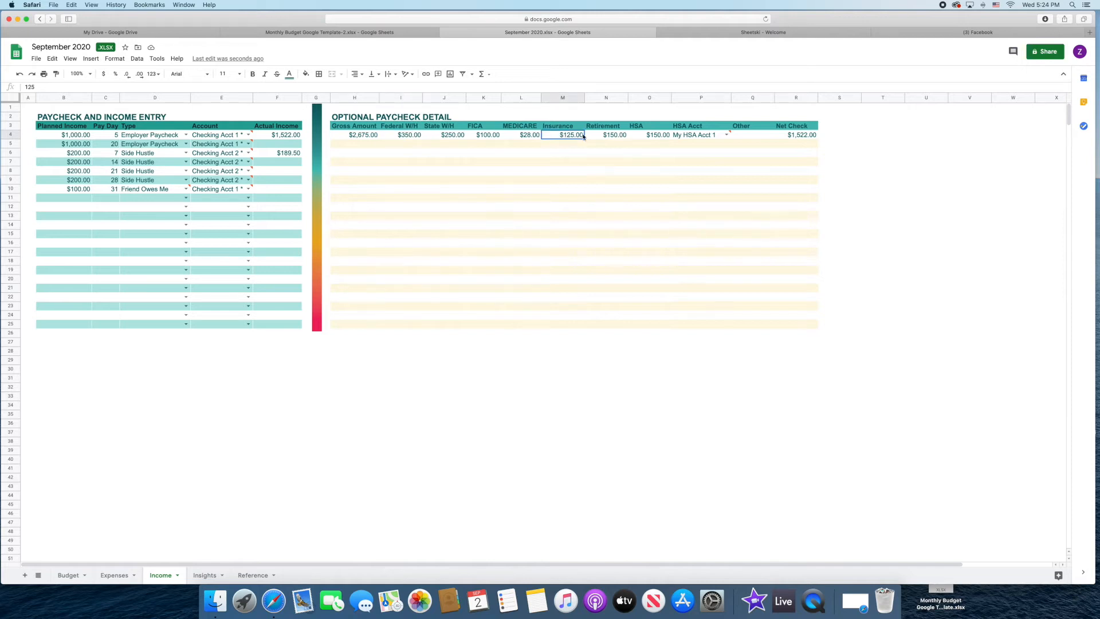
pyautogui.click(662, 135)
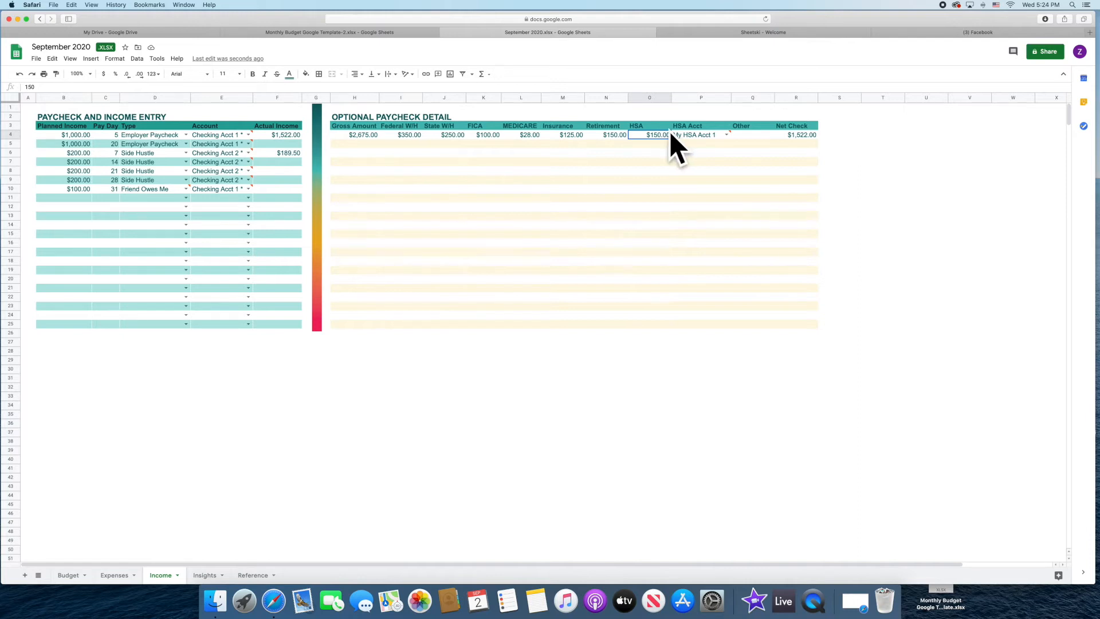
# Step: Clear all sample entries in the Paycheck and Income Entry table, from planned income through actual income
pyautogui.click(65, 137)
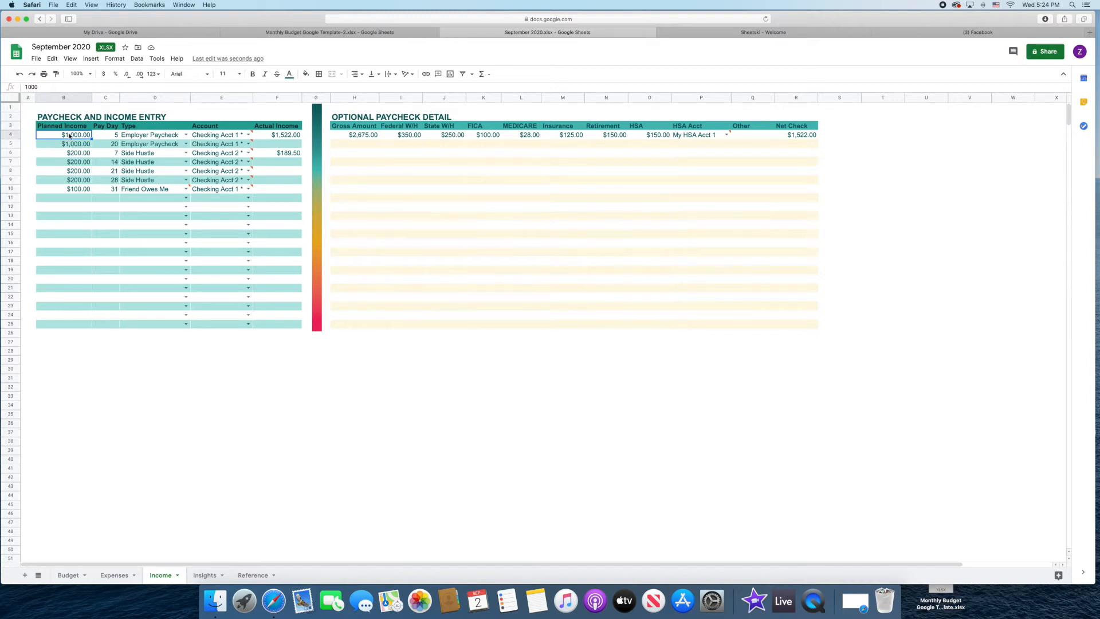
pyautogui.moveTo(82, 137); pyautogui.dragTo(284, 195)
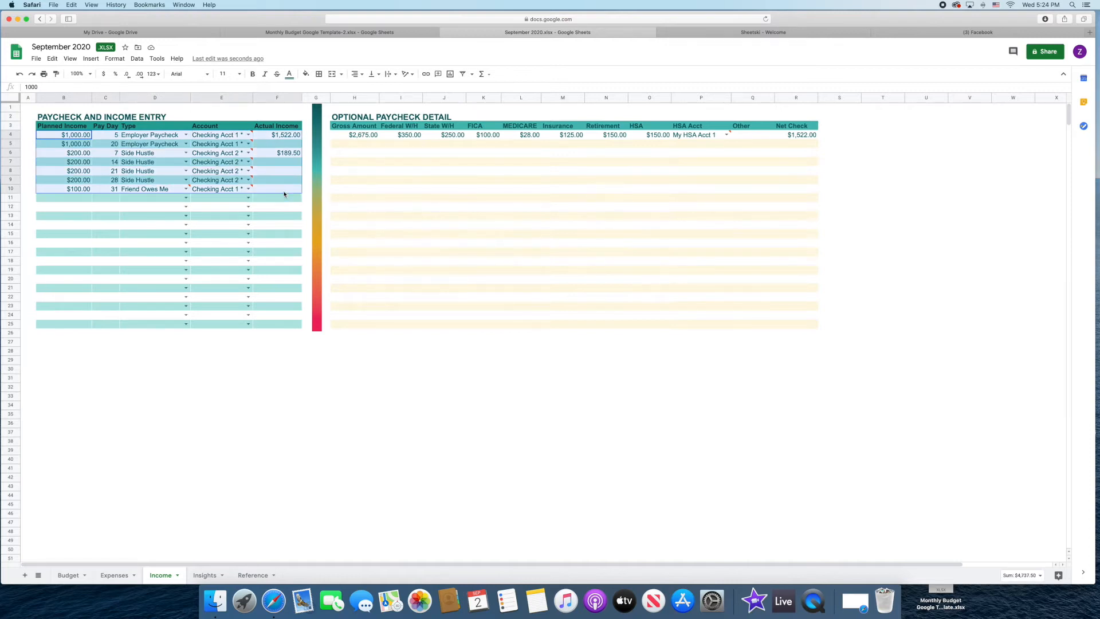
pyautogui.press('Delete')
# Step: Enter a planned income of $1,200 with pay day 5 in the first row of the income entry table
pyautogui.click(74, 138)
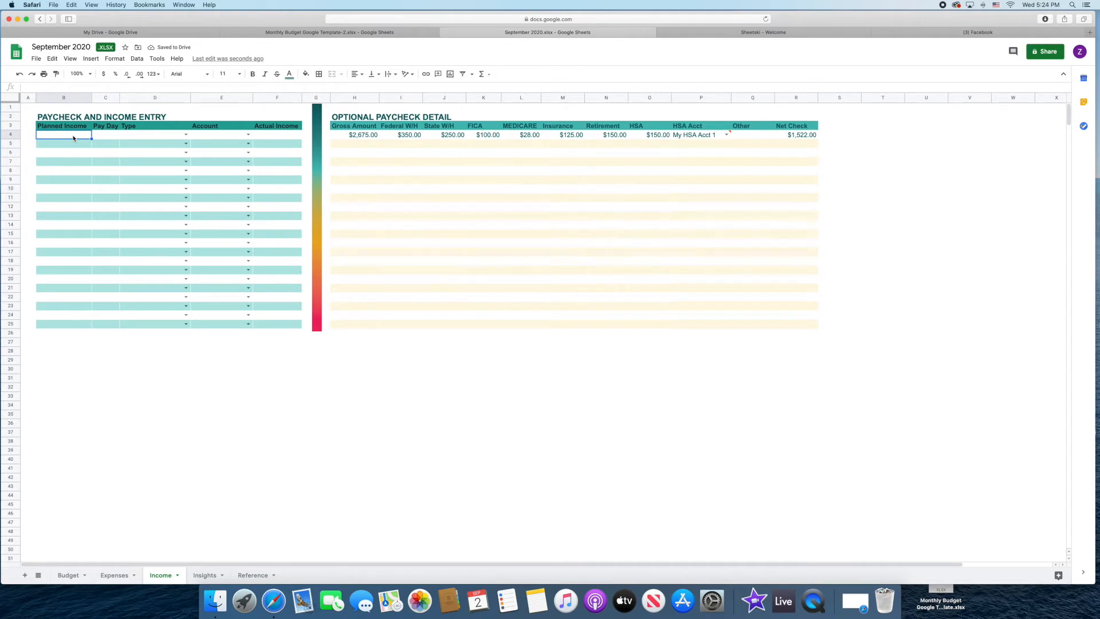
pyautogui.write('1200')
pyautogui.press('Tab')
pyautogui.write('5')
pyautogui.press('Tab')
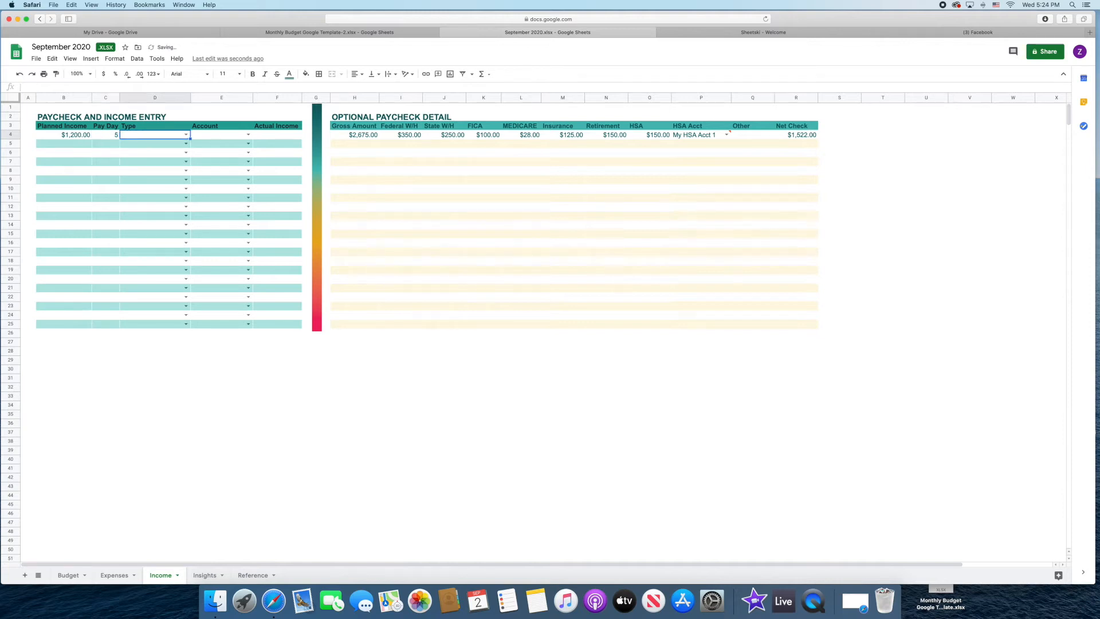
pyautogui.press('Down')
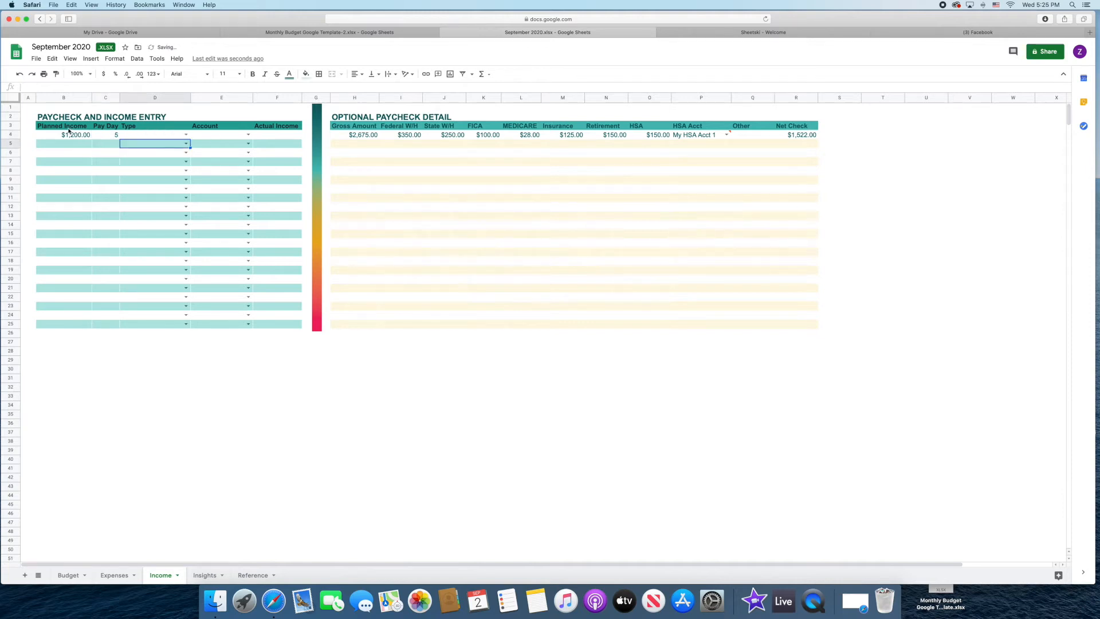
# Step: Set the first income entry's type to Employer Paycheck and its account to My Main Squeeze (Checking), leaving actual income blank
pyautogui.click(185, 134)
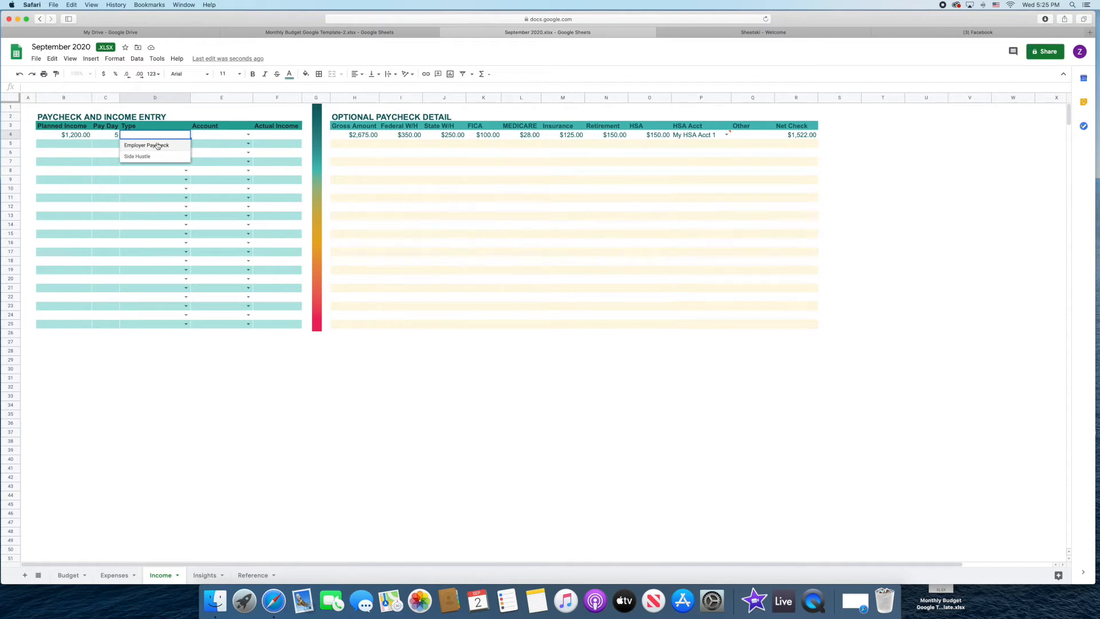
pyautogui.click(157, 146)
pyautogui.press('Tab')
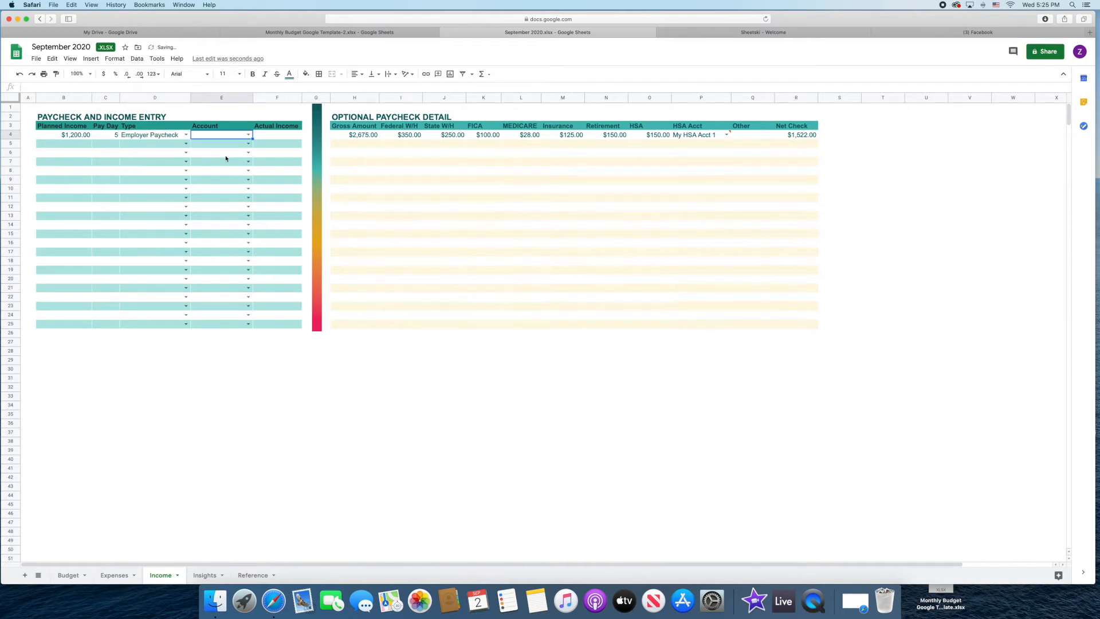
pyautogui.click(249, 135)
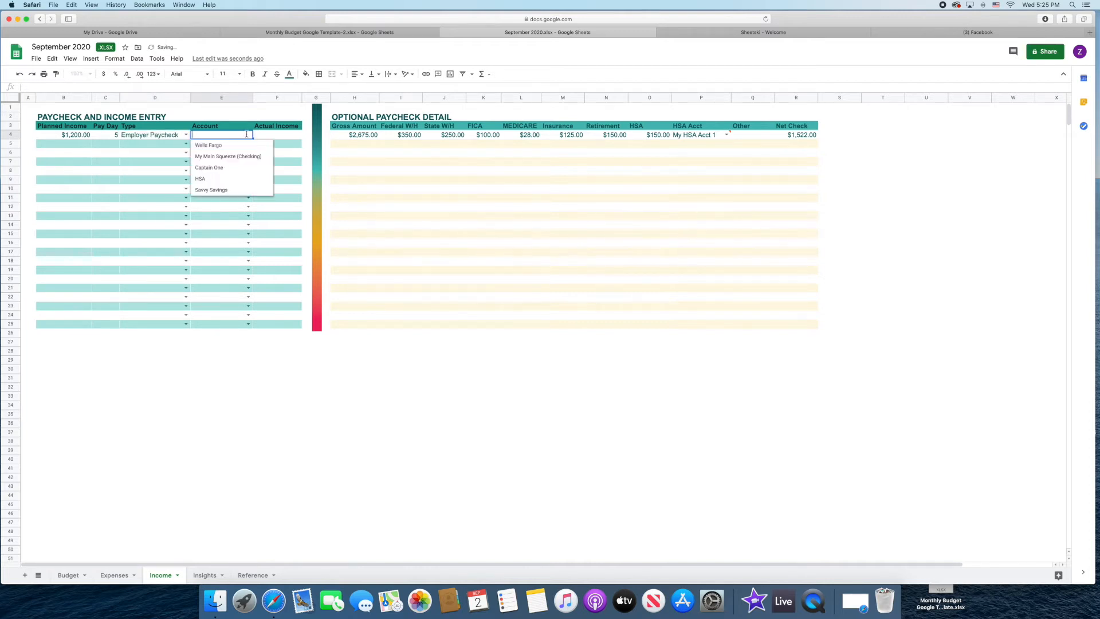
pyautogui.click(229, 157)
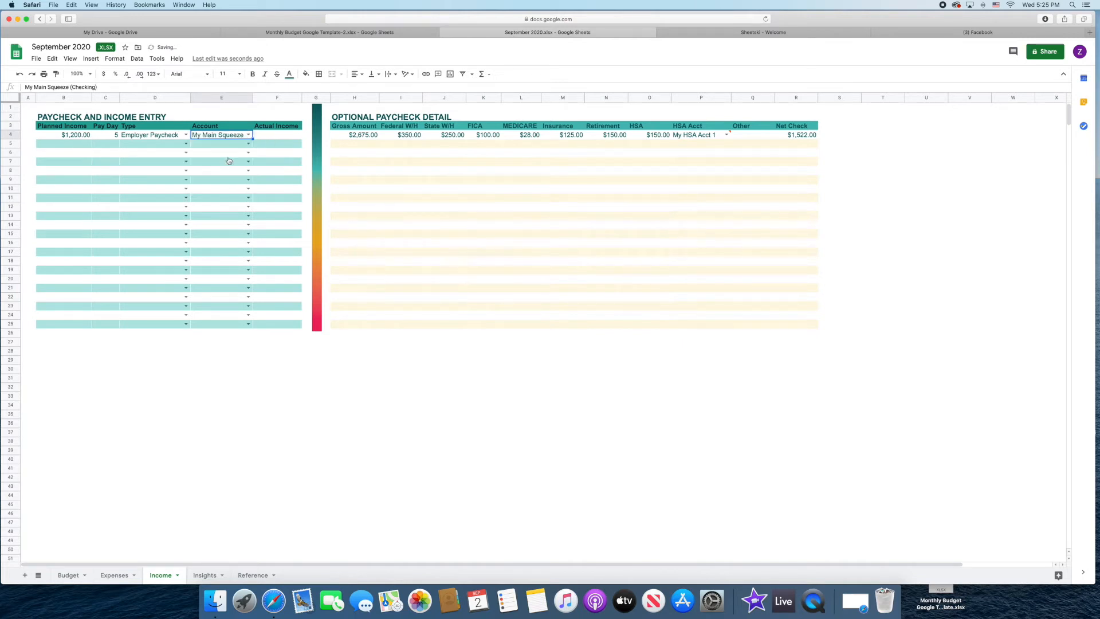
pyautogui.click(269, 136)
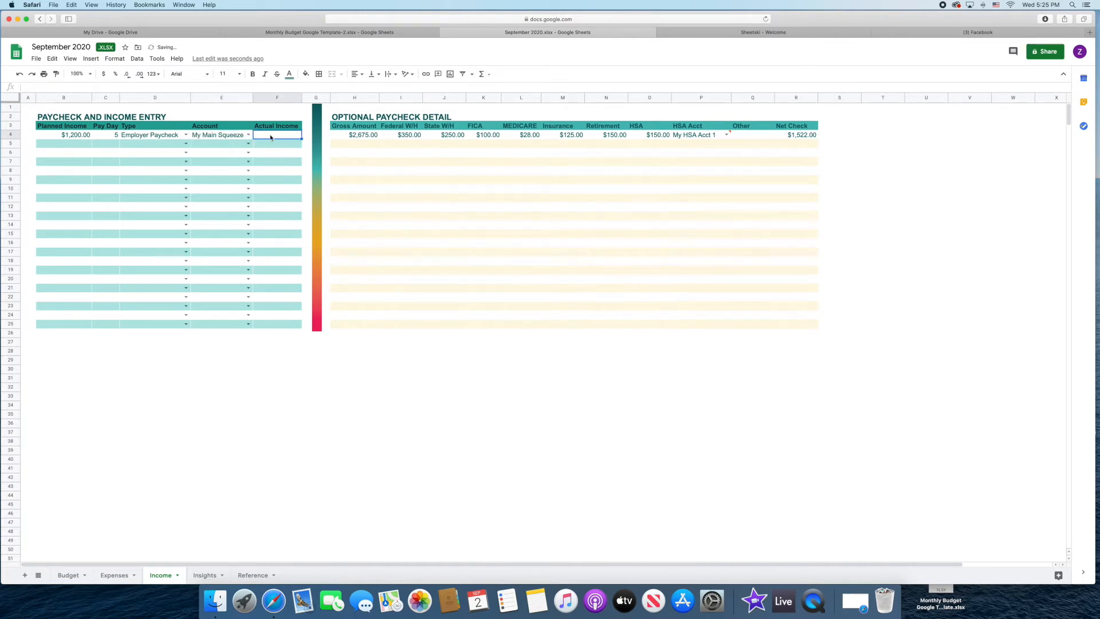
pyautogui.press('Return')
# Step: Add a second income entry of $1,200 on pay day 20, type Employer Paycheck, account My Main Squeeze (Checking)
pyautogui.click(71, 145)
pyautogui.write('1200')
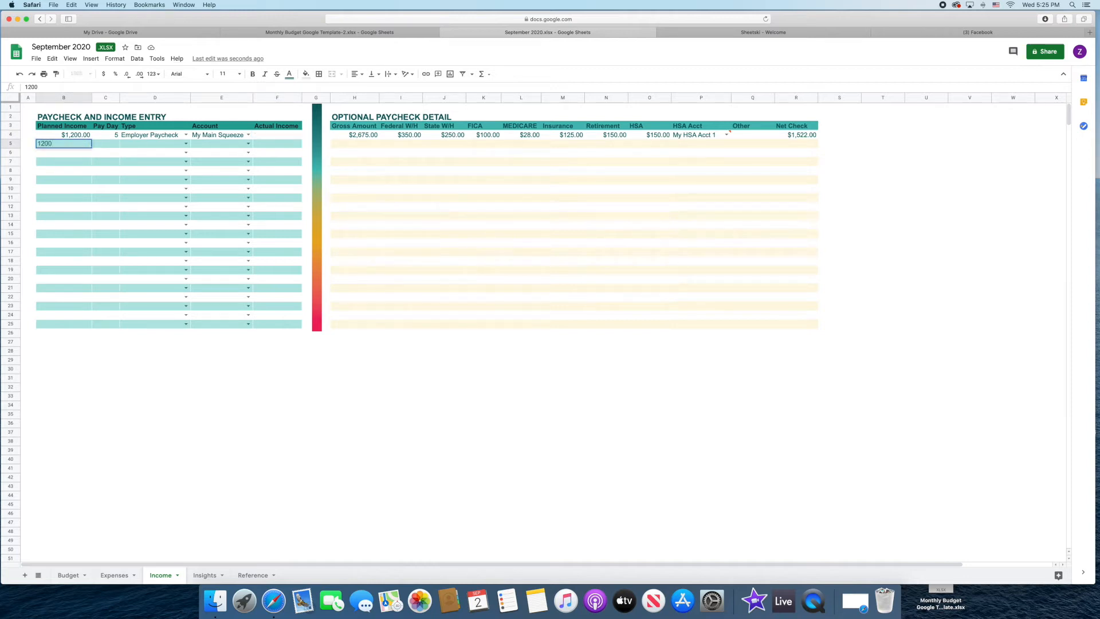
pyautogui.press('Tab')
pyautogui.write('20')
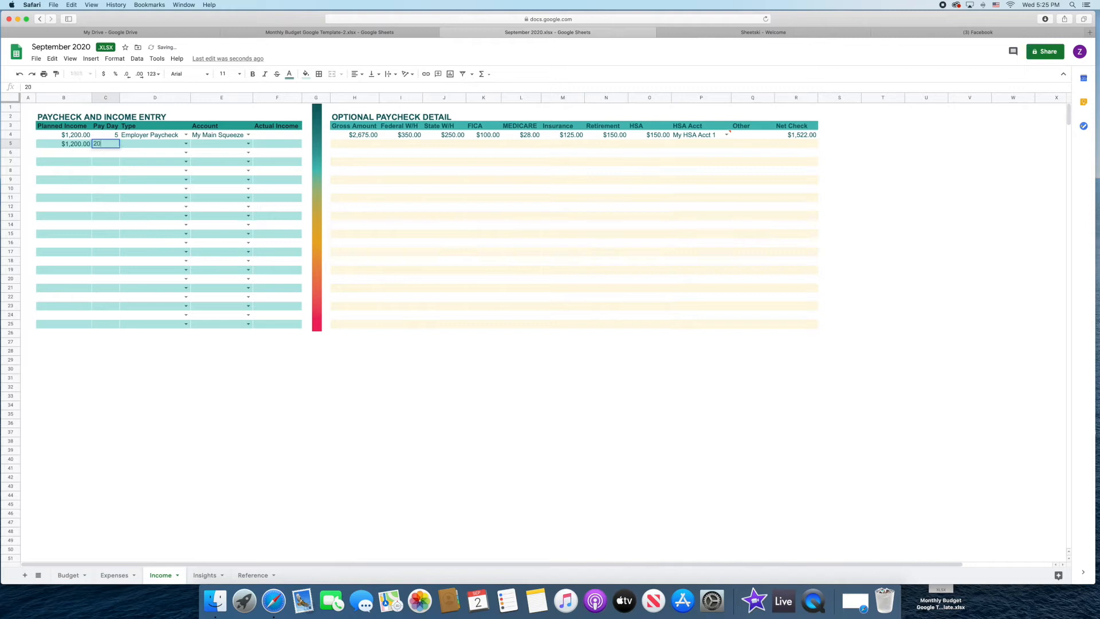
pyautogui.press('Tab')
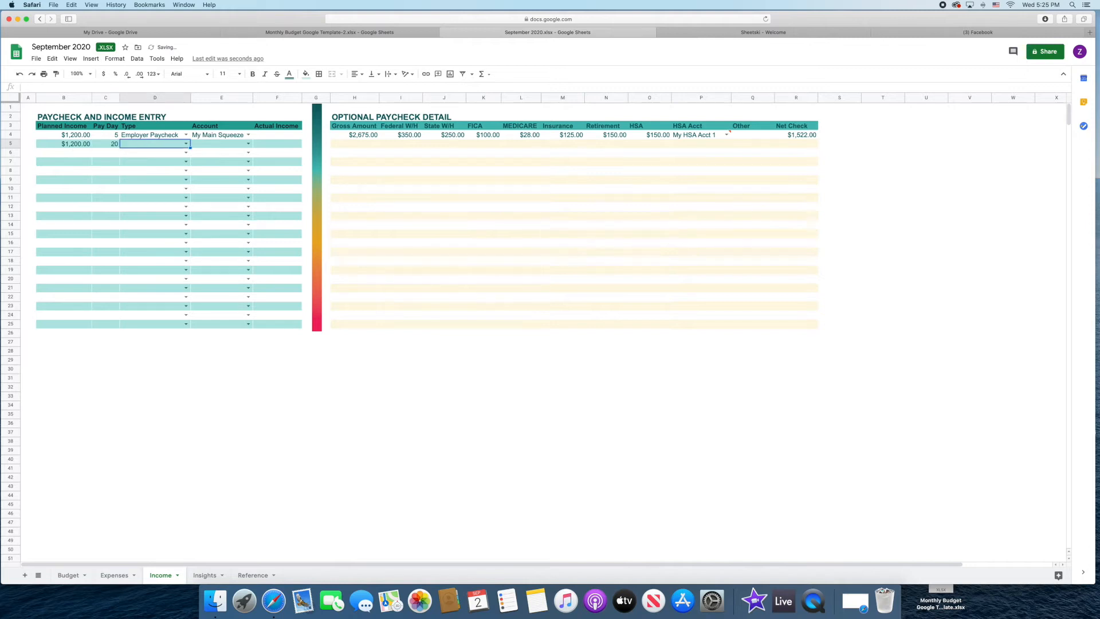
pyautogui.write('empl')
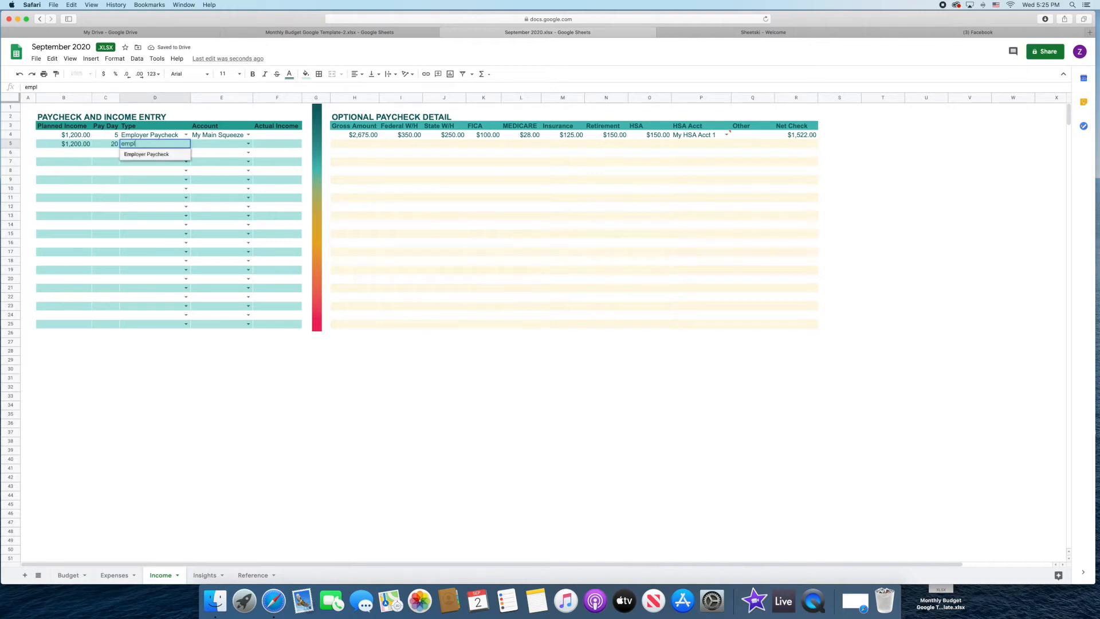
pyautogui.press('Tab')
pyautogui.write('m')
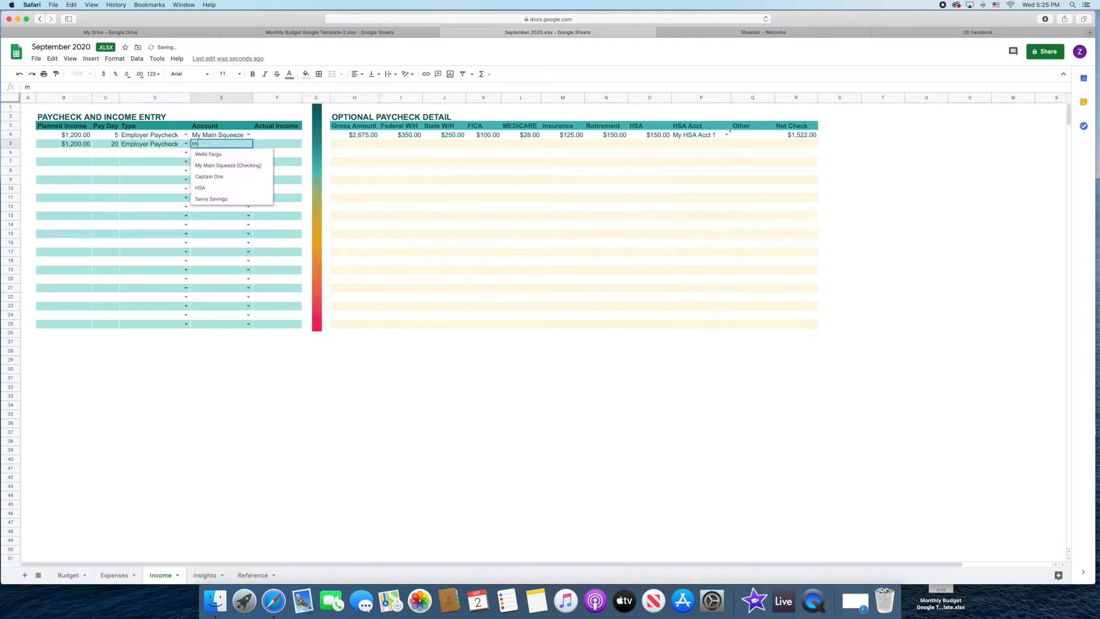
pyautogui.press('Return')
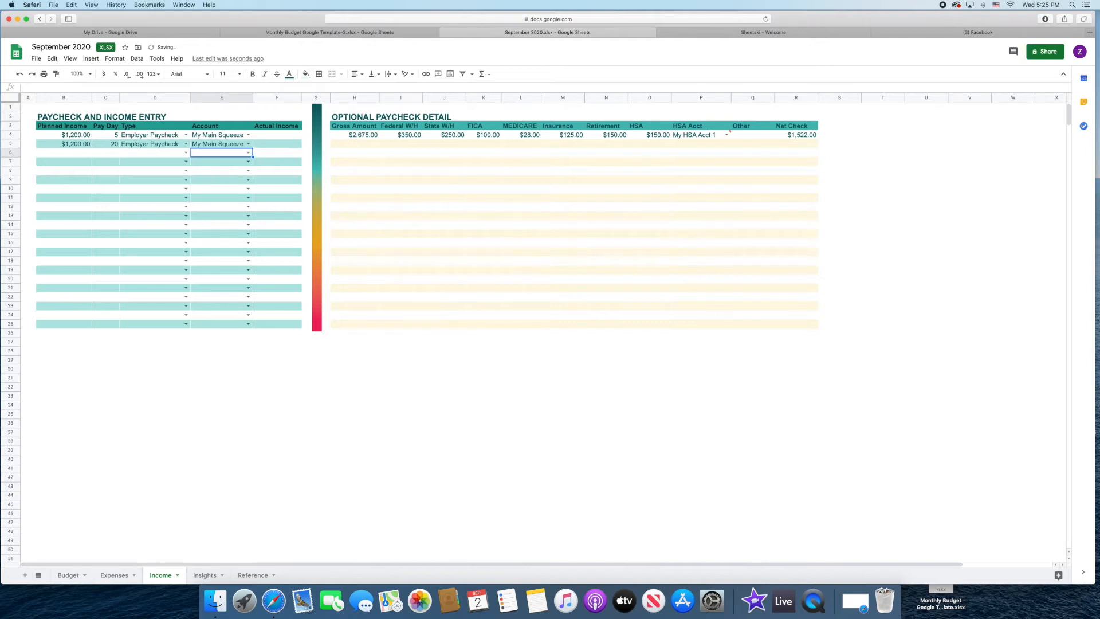
# Step: Add a third income entry with $200 planned income, pay day 7 and type Side Hustle
pyautogui.press('Left')
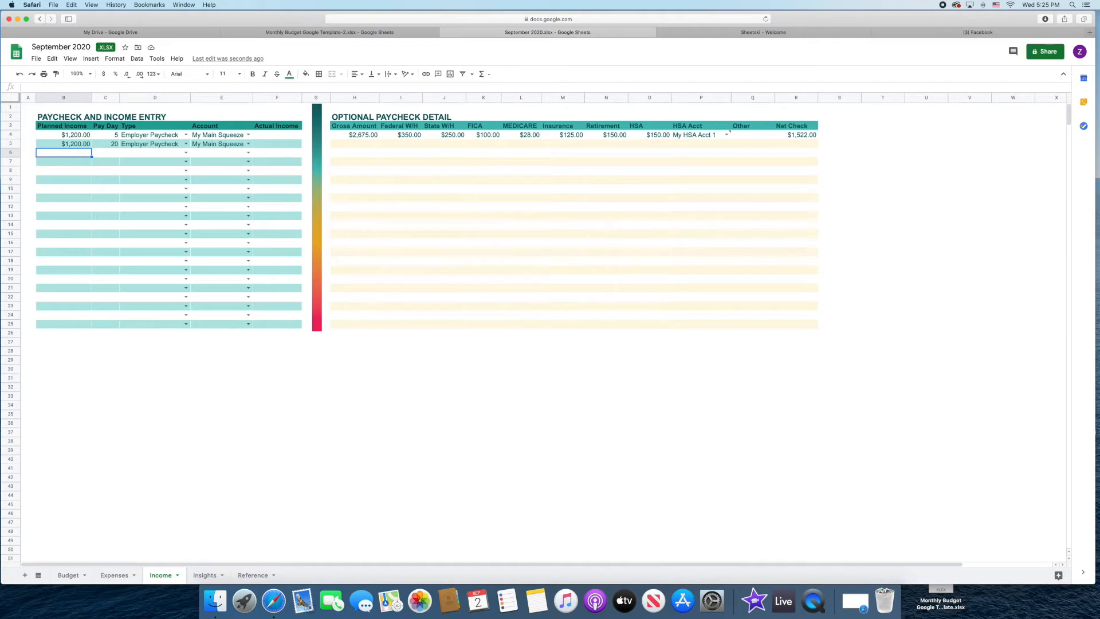
pyautogui.write('200')
pyautogui.press('Tab')
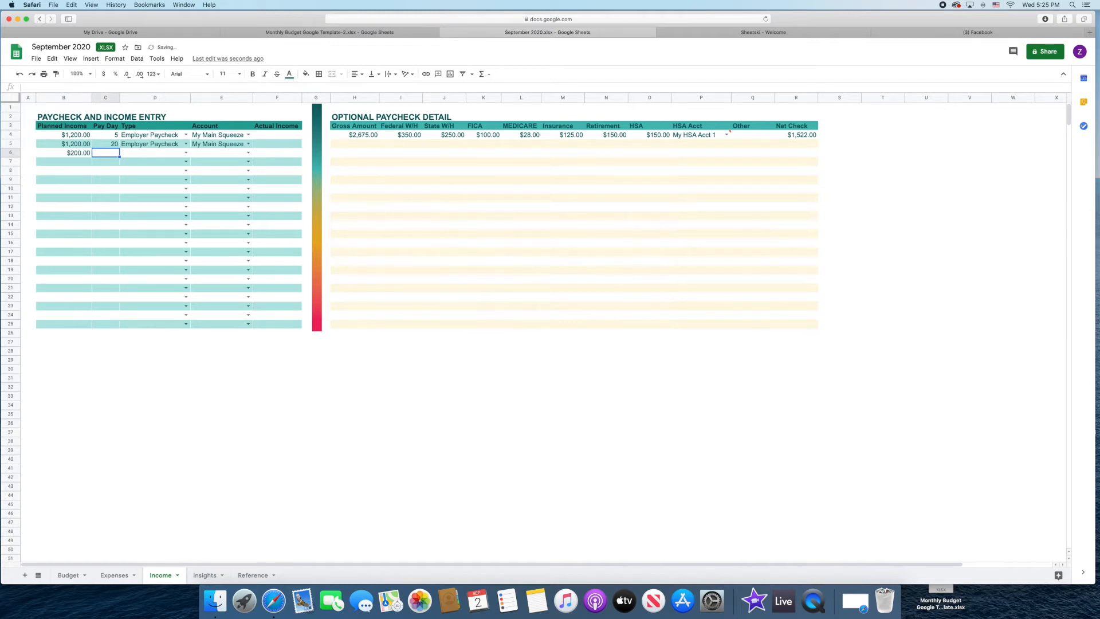
pyautogui.write('7')
pyautogui.press('Return')
pyautogui.press('Up')
pyautogui.press('Right')
pyautogui.press('Right')
pyautogui.write('side')
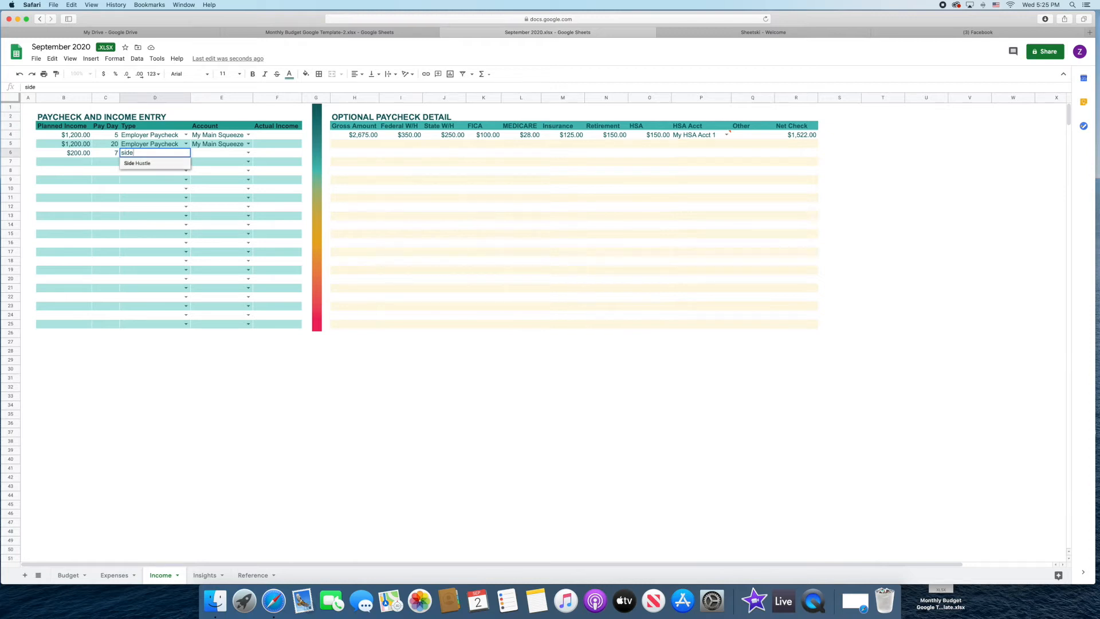
pyautogui.press('Tab')
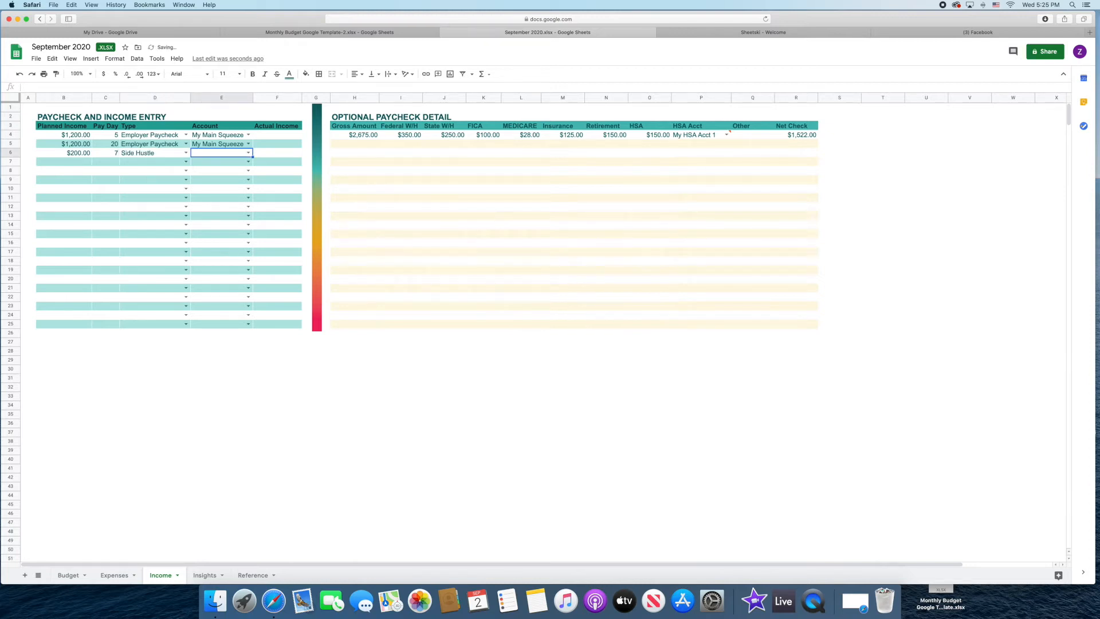
# Step: Set the account of the first Side Hustle entry to Wells Fargo
pyautogui.write('ch')
pyautogui.press('BackSpace')
pyautogui.press('BackSpace')
pyautogui.write('we')
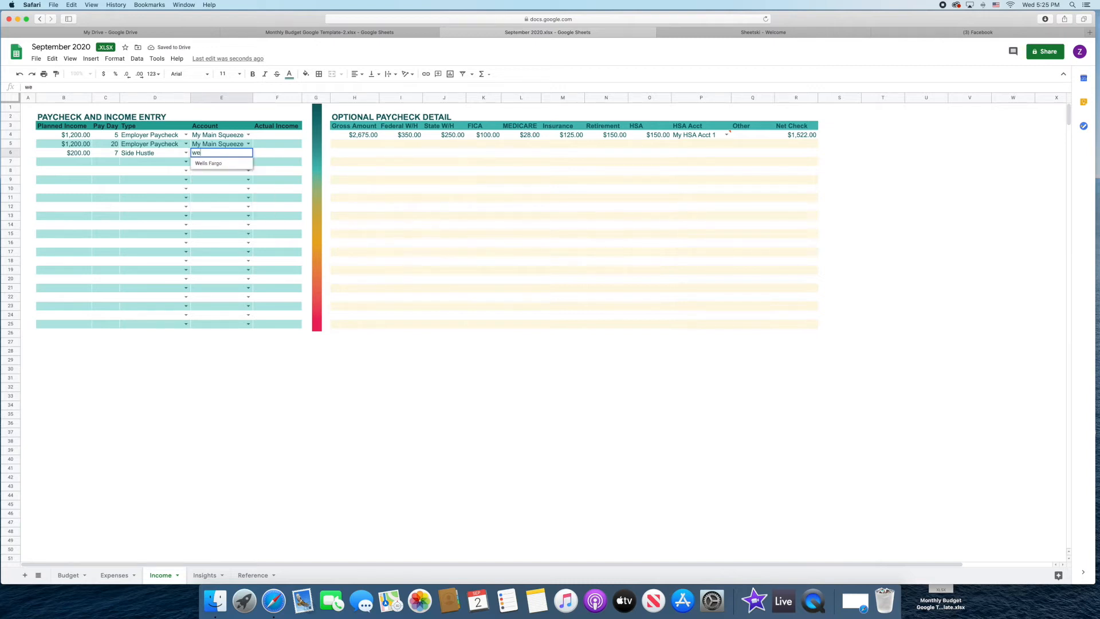
pyautogui.press('Tab')
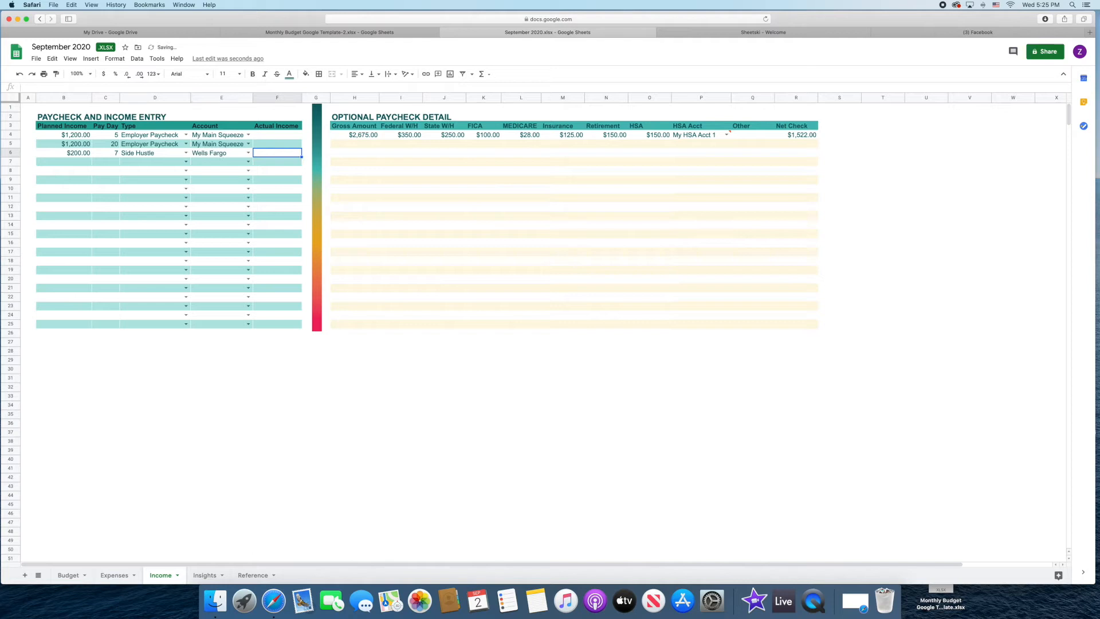
# Step: Add another income entry of $200 on pay day 14, type Side Hustle, account Wells Fargo
pyautogui.press('Return')
pyautogui.press('Left')
pyautogui.press('Left')
pyautogui.write('200')
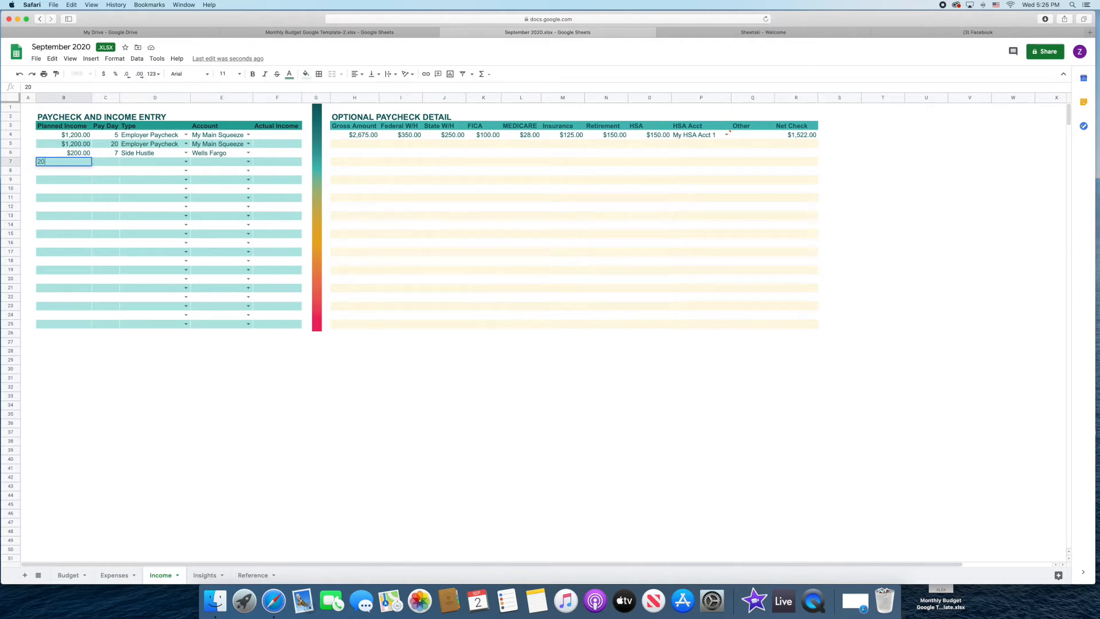
pyautogui.press('Tab')
pyautogui.write('14')
pyautogui.press('Tab')
pyautogui.write('si')
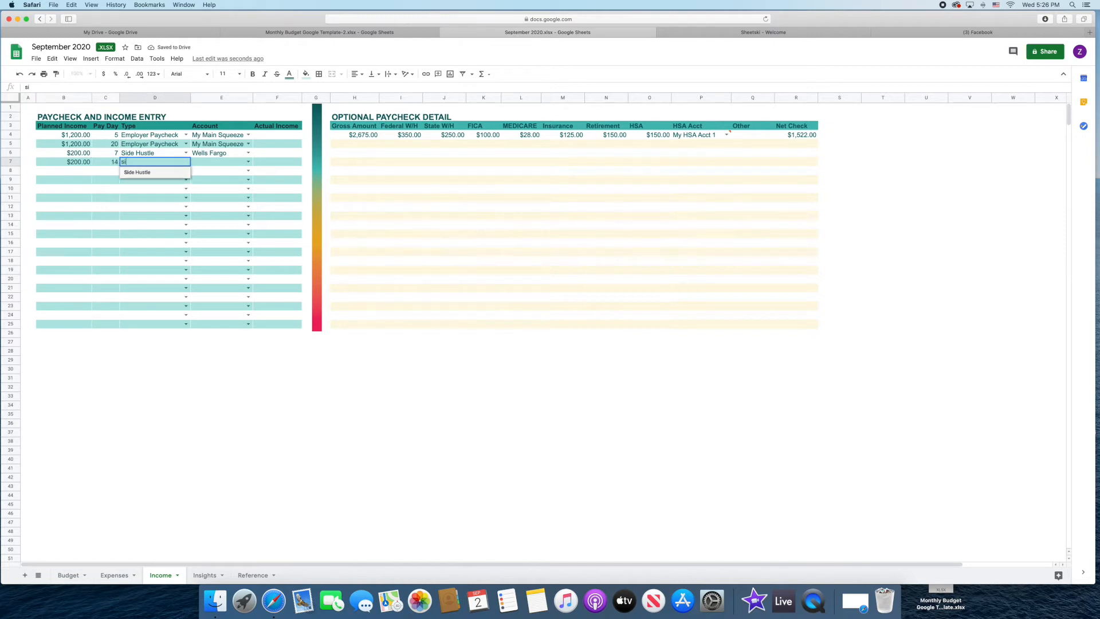
pyautogui.press('Tab')
pyautogui.write('we')
pyautogui.press('Tab')
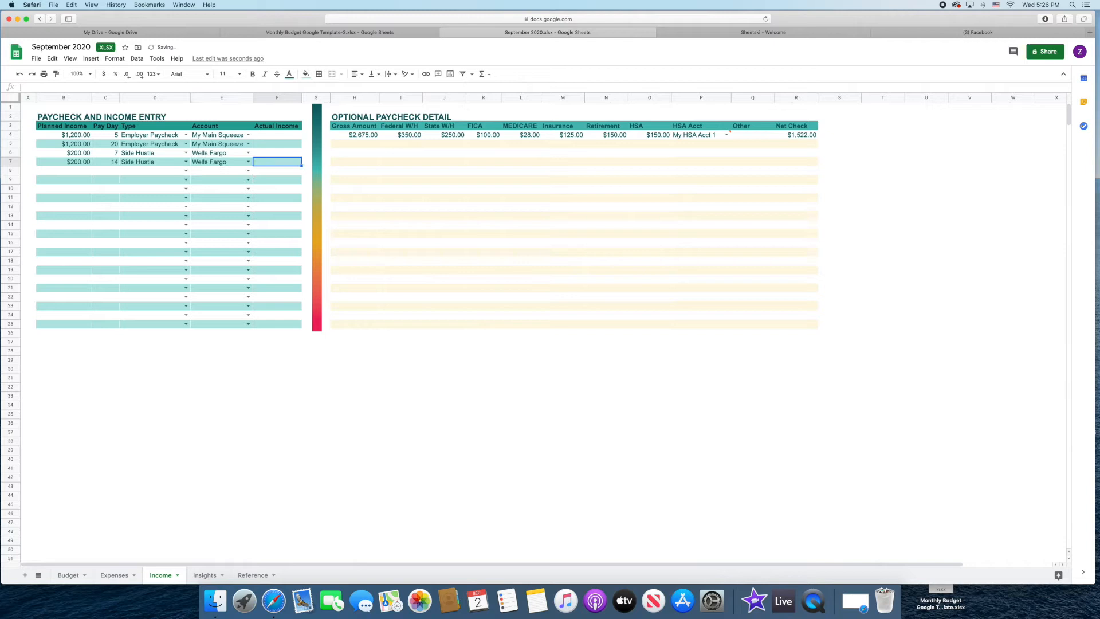
# Step: Copy the pay day 14 Side Hustle entry, from planned income through account, into the two rows below
pyautogui.moveTo(63, 163); pyautogui.dragTo(210, 165)
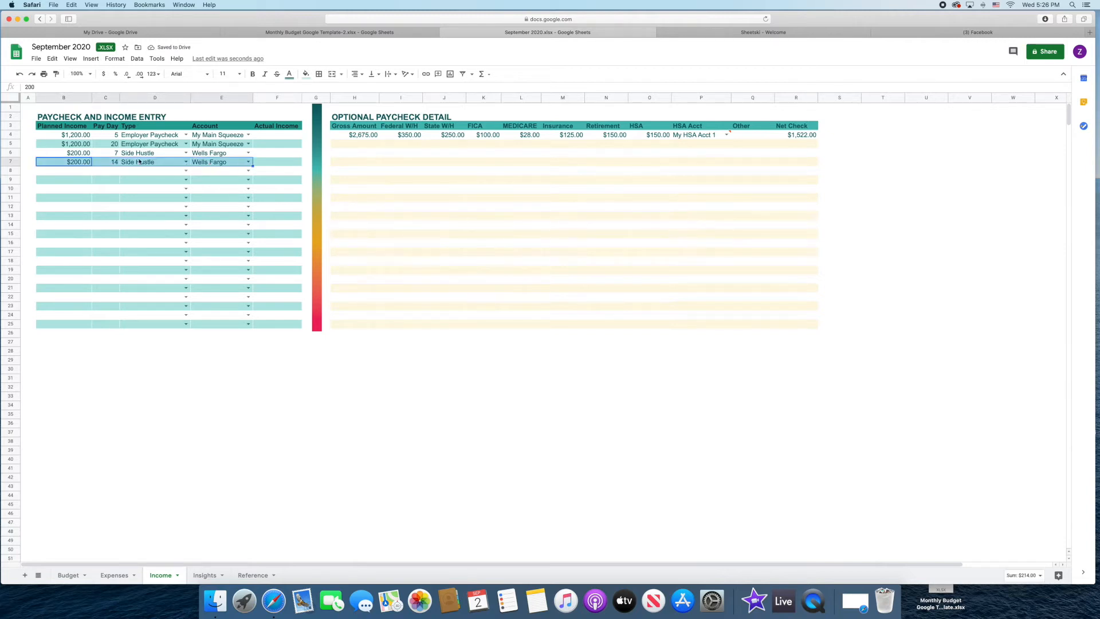
pyautogui.click(87, 163)
pyautogui.hotkey('shift', 'Right')
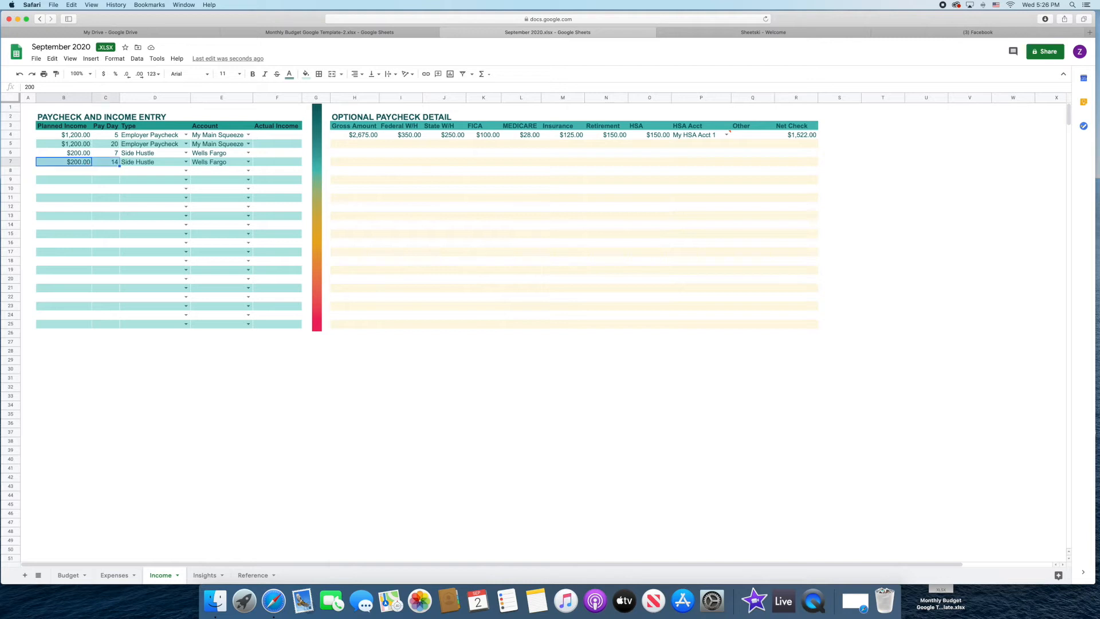
pyautogui.hotkey('shift', 'Right')
pyautogui.hotkey('shift', 'Right')
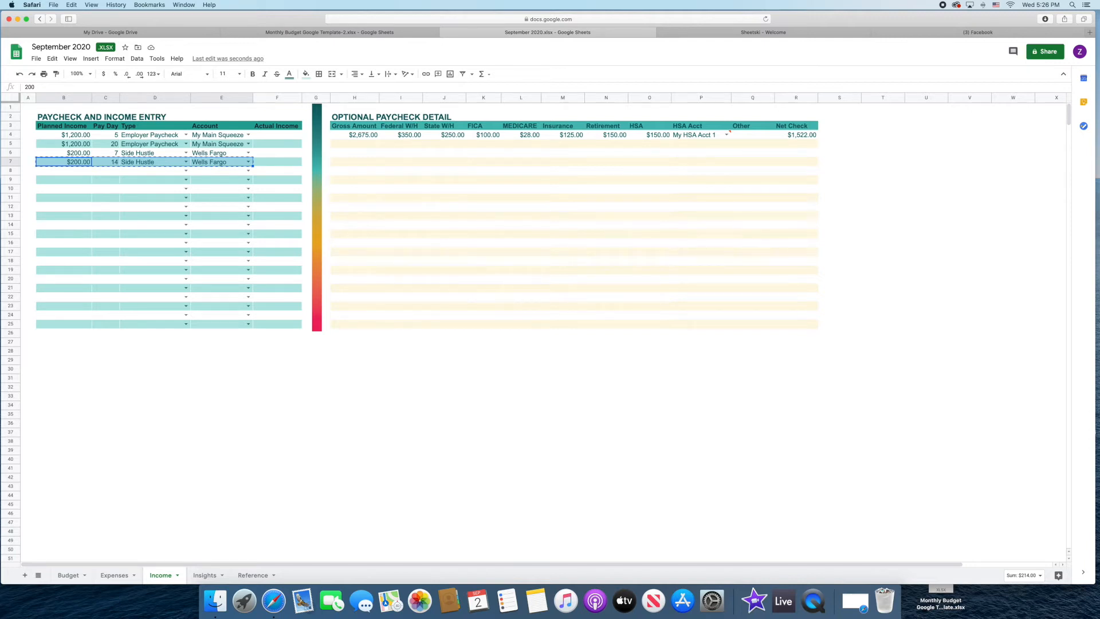
pyautogui.click(89, 171)
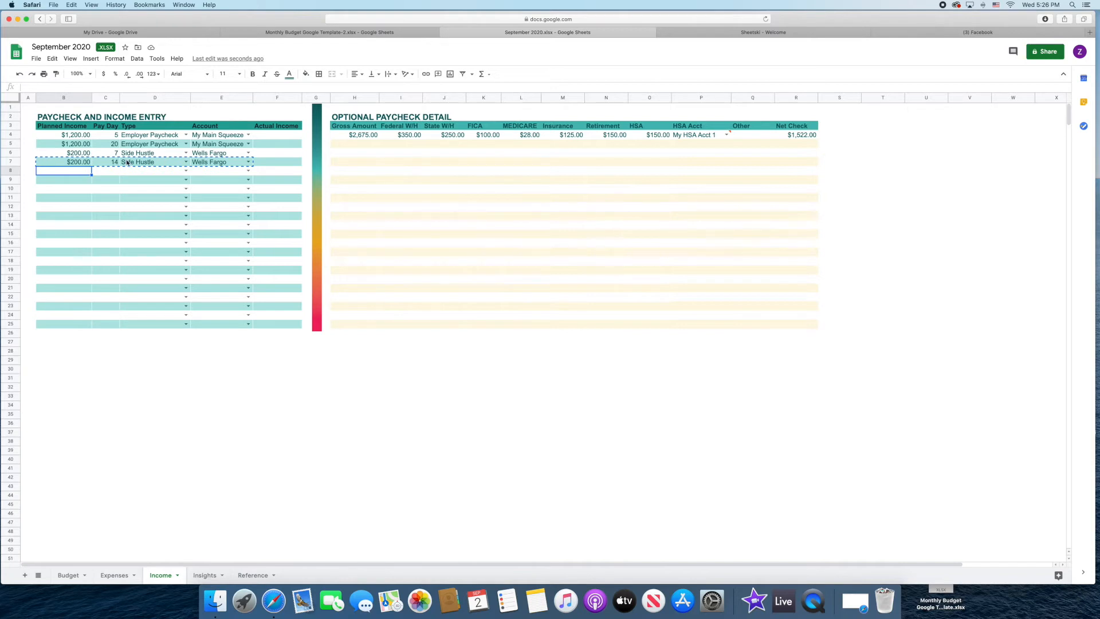
pyautogui.hotkey('shift', 'Down')
pyautogui.hotkey('shift', 'Right')
pyautogui.hotkey('shift', 'Right')
pyautogui.hotkey('shift', 'Right')
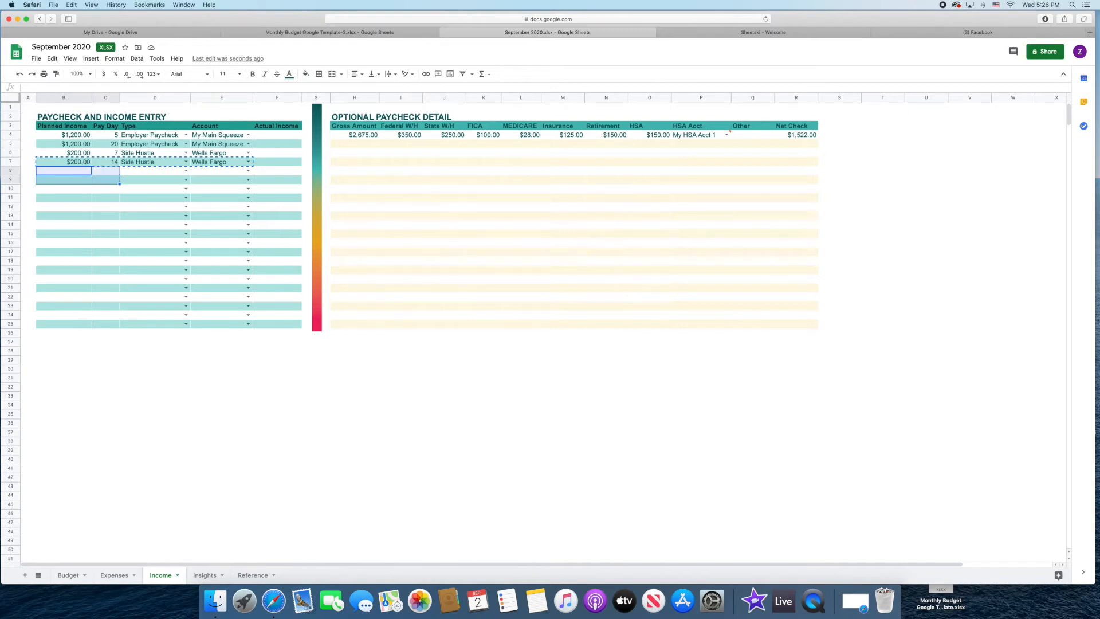
pyautogui.press('super+v')
# Step: Set the pay days of the two copied Side Hustle entries to 21 and 28
pyautogui.click(109, 171)
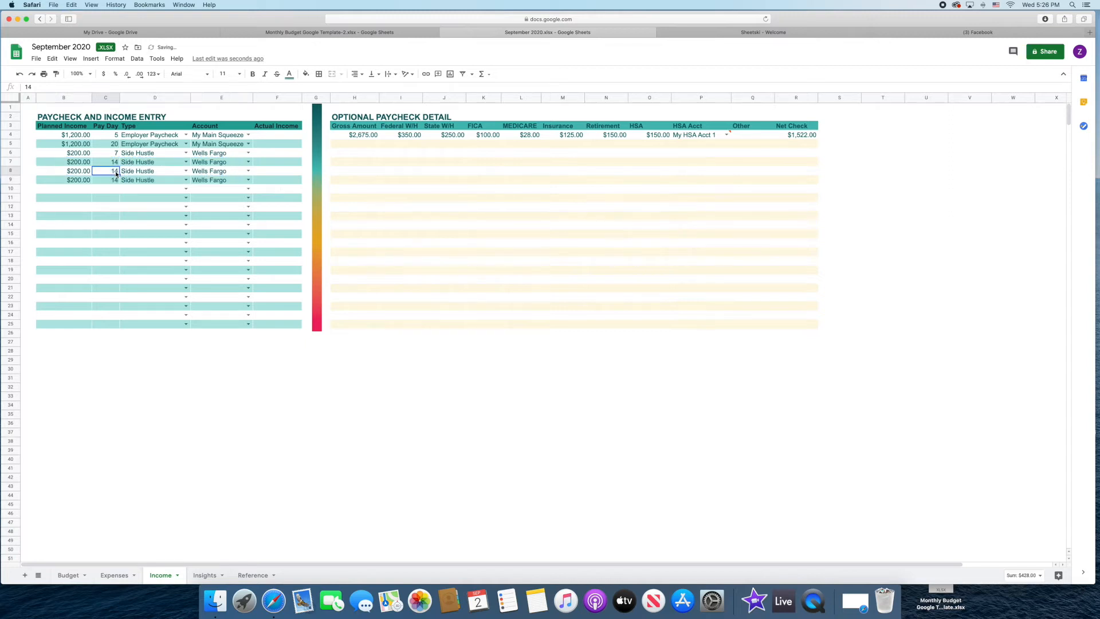
pyautogui.write('21')
pyautogui.press('Return')
pyautogui.write('28')
pyautogui.press('Return')
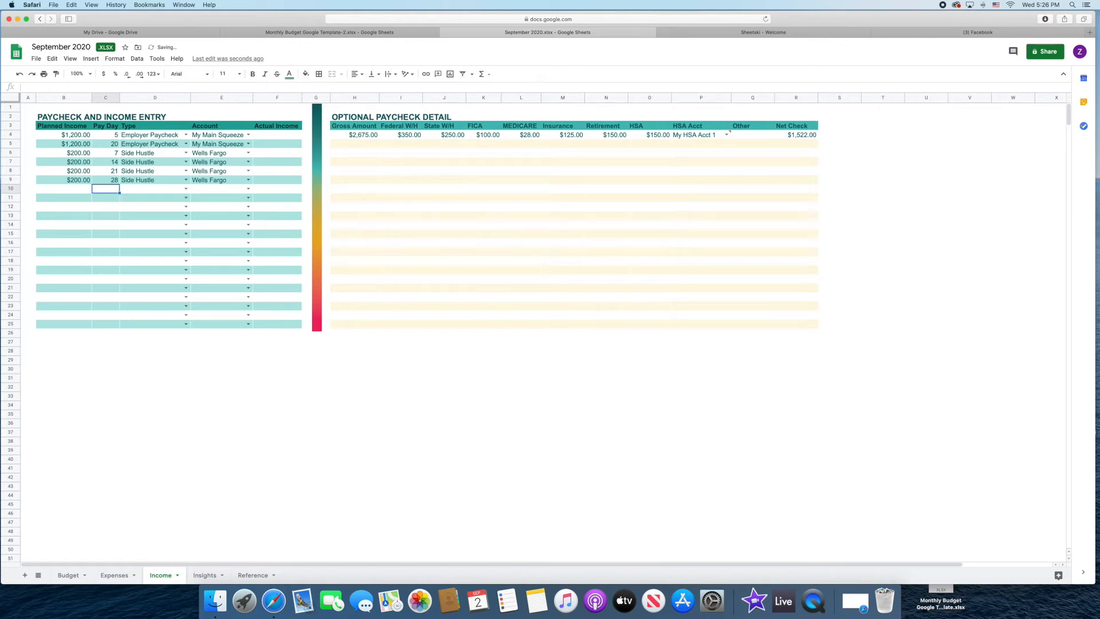
# Step: Check the planned income amounts against the Budget sheet and view the type options of the first expense category there
pyautogui.moveTo(69, 136); pyautogui.dragTo(69, 182)
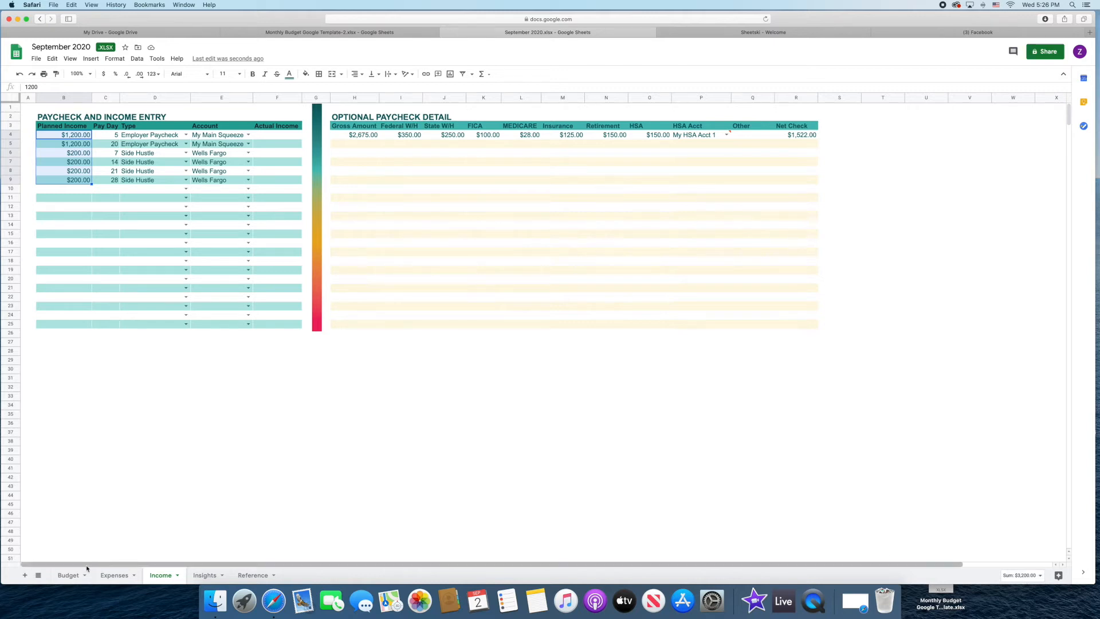
pyautogui.click(68, 576)
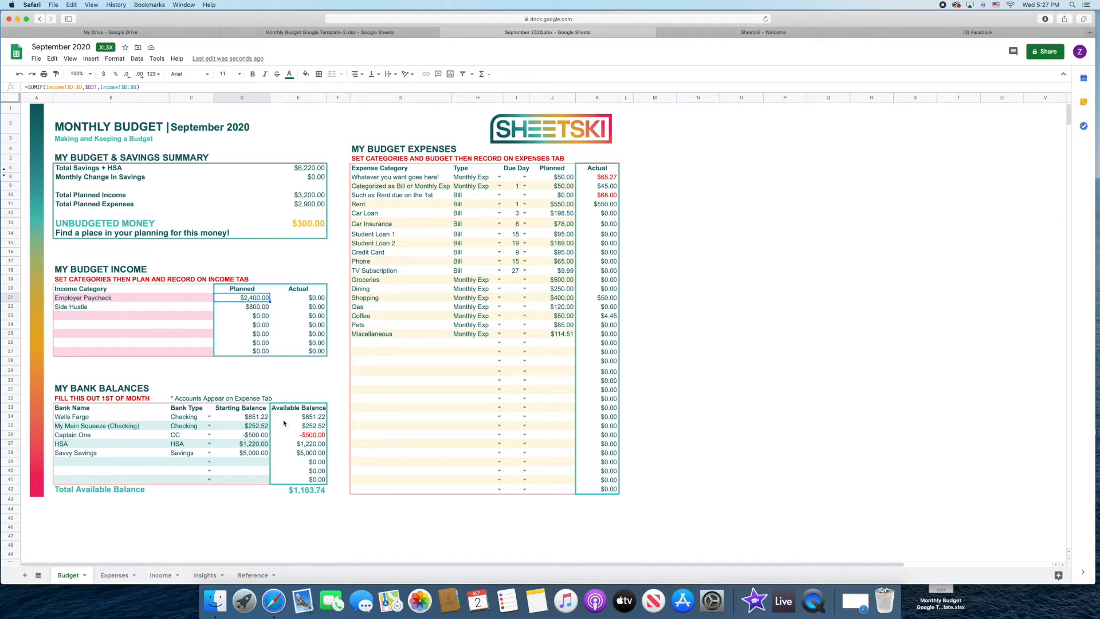
pyautogui.click(499, 177)
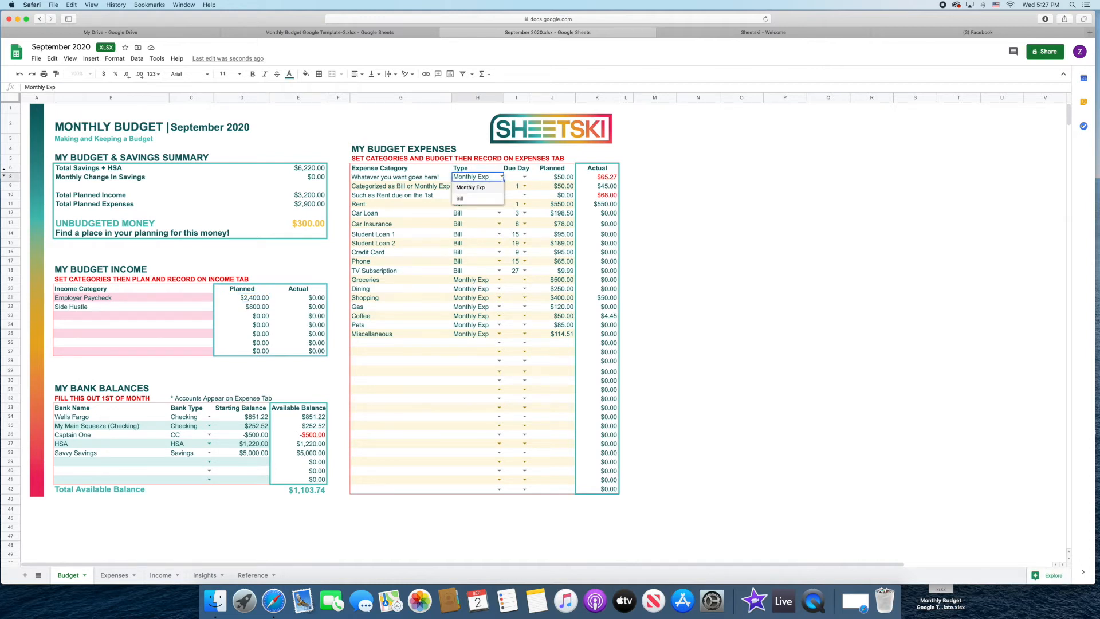
# Step: Set the first sample expense category's type to Bill and look over the Groceries, Dining, Shopping and Gas sample categories
pyautogui.click(467, 199)
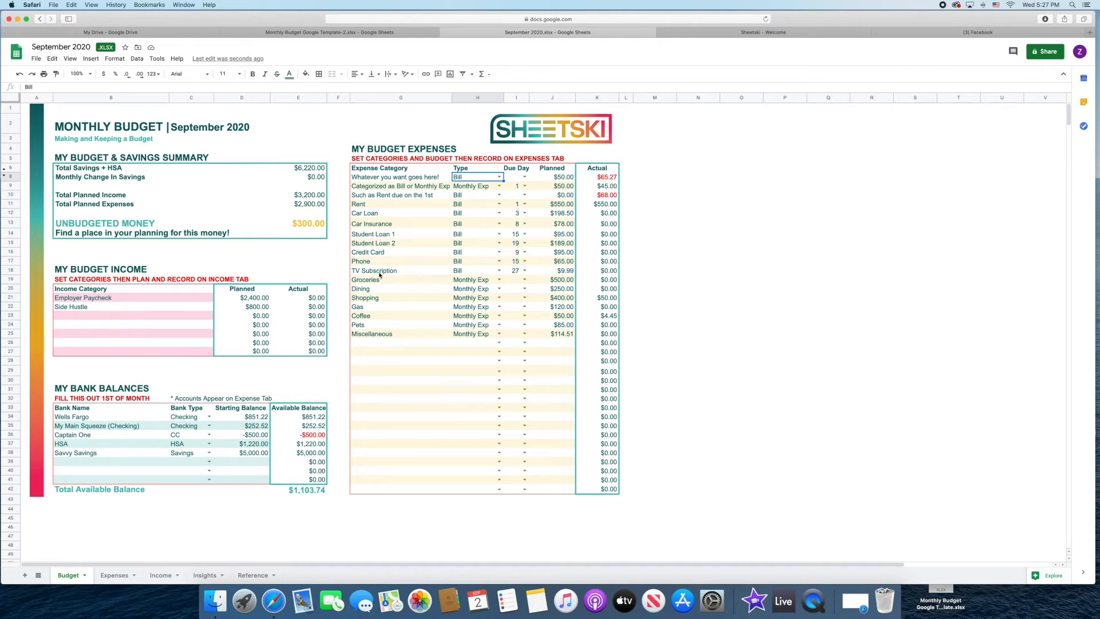
pyautogui.click(472, 282)
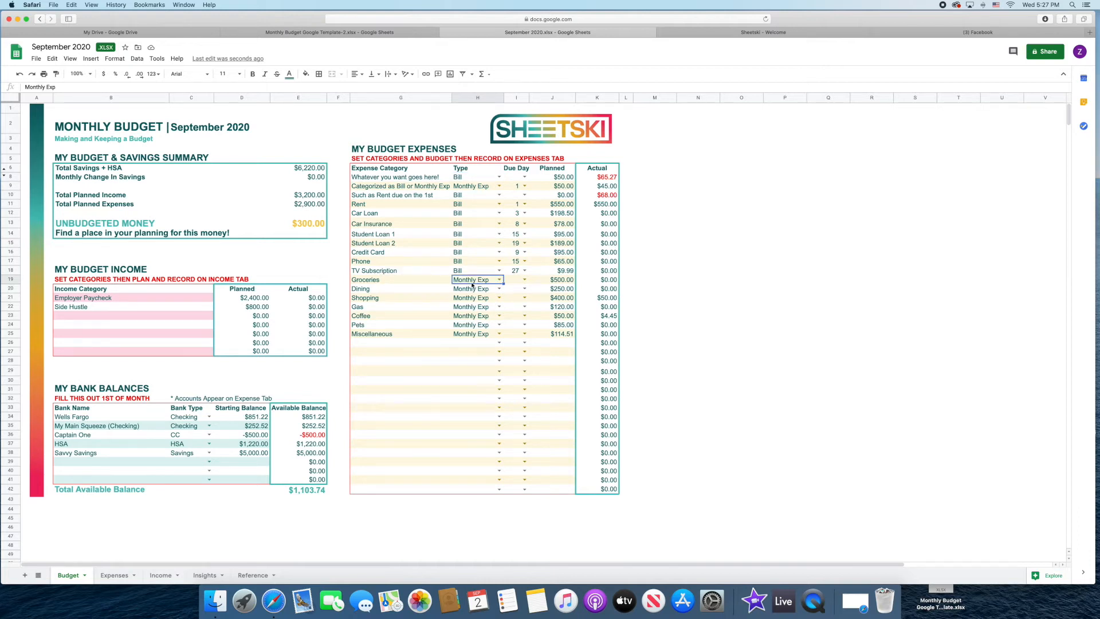
pyautogui.click(376, 280)
pyautogui.click(376, 290)
pyautogui.click(377, 297)
pyautogui.click(373, 308)
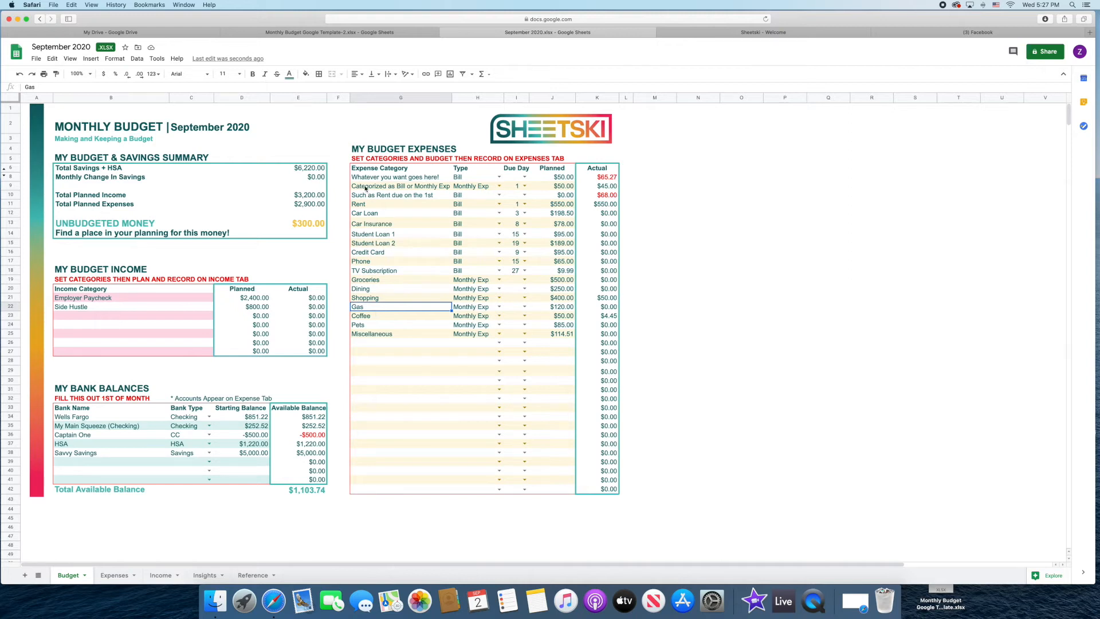
# Step: Clear all sample budget expenses from the first category row through Miscellaneous, including types, due days and planned amounts
pyautogui.moveTo(365, 180); pyautogui.dragTo(541, 323)
pyautogui.scroll(-1, 456, 204)
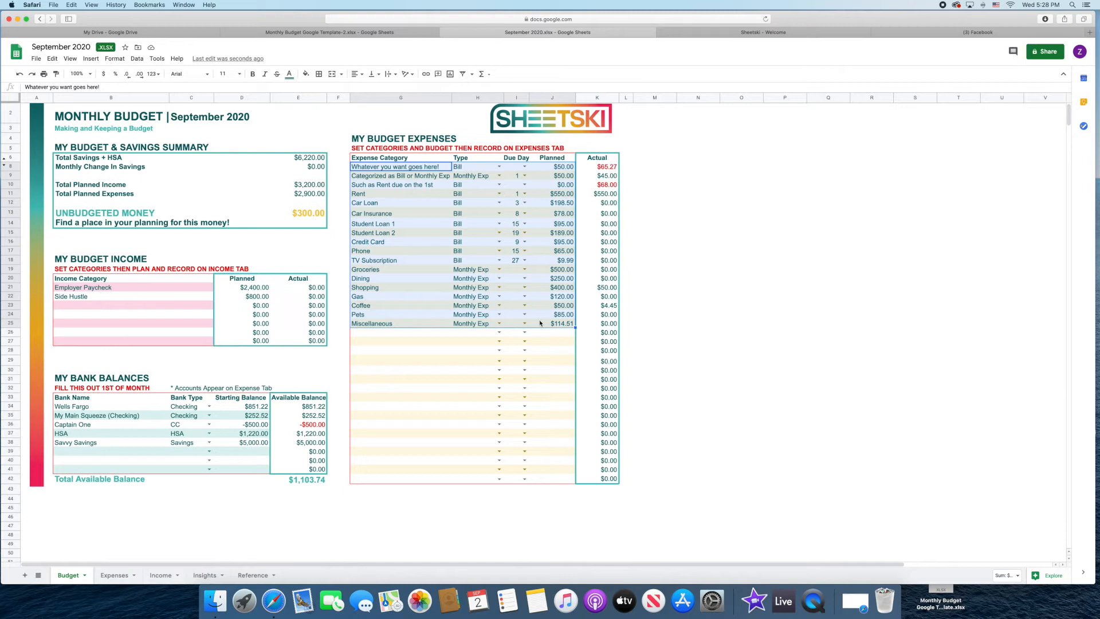
pyautogui.press('Delete')
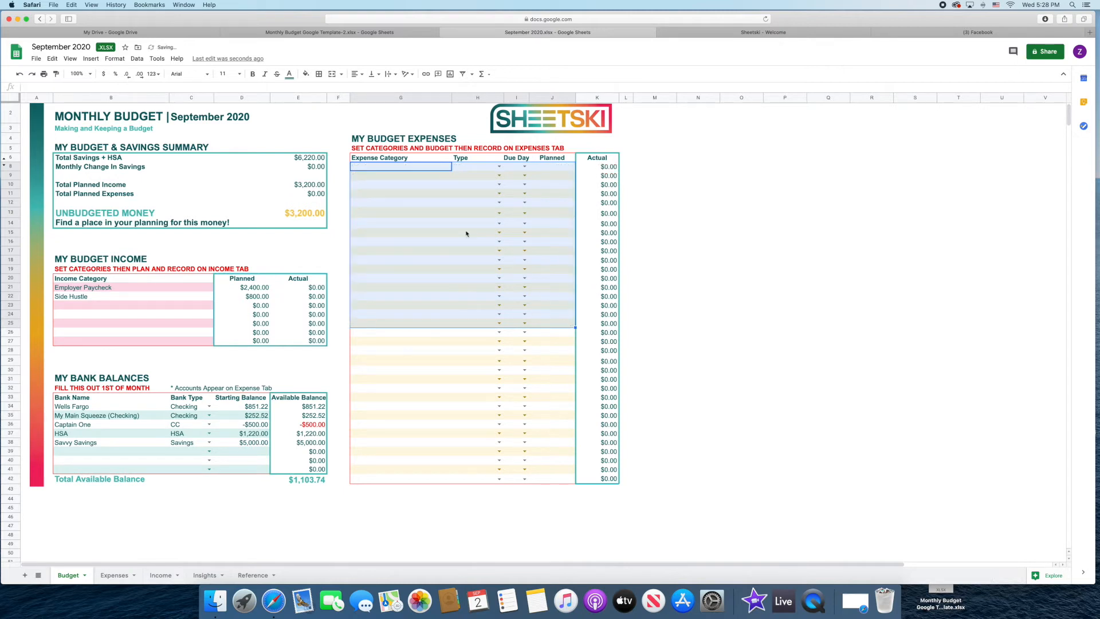
# Step: Add Rent as the first budget expense, with type Bill, due day 1 and a planned amount of $450
pyautogui.click(417, 169)
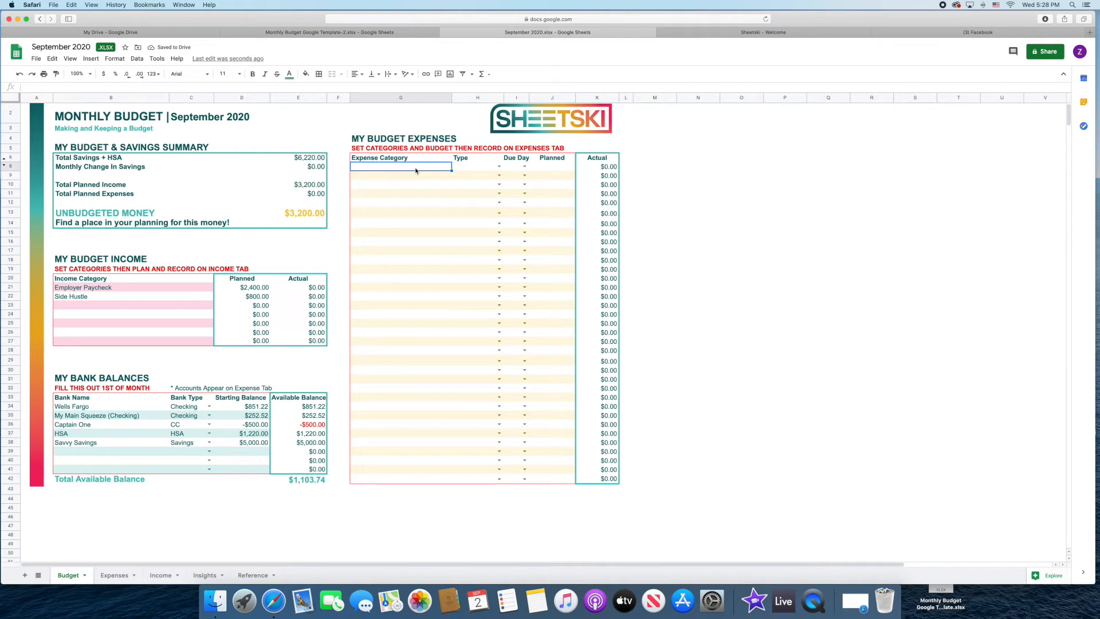
pyautogui.write('Rent')
pyautogui.press('Tab')
pyautogui.write('Bill')
pyautogui.press('Tab')
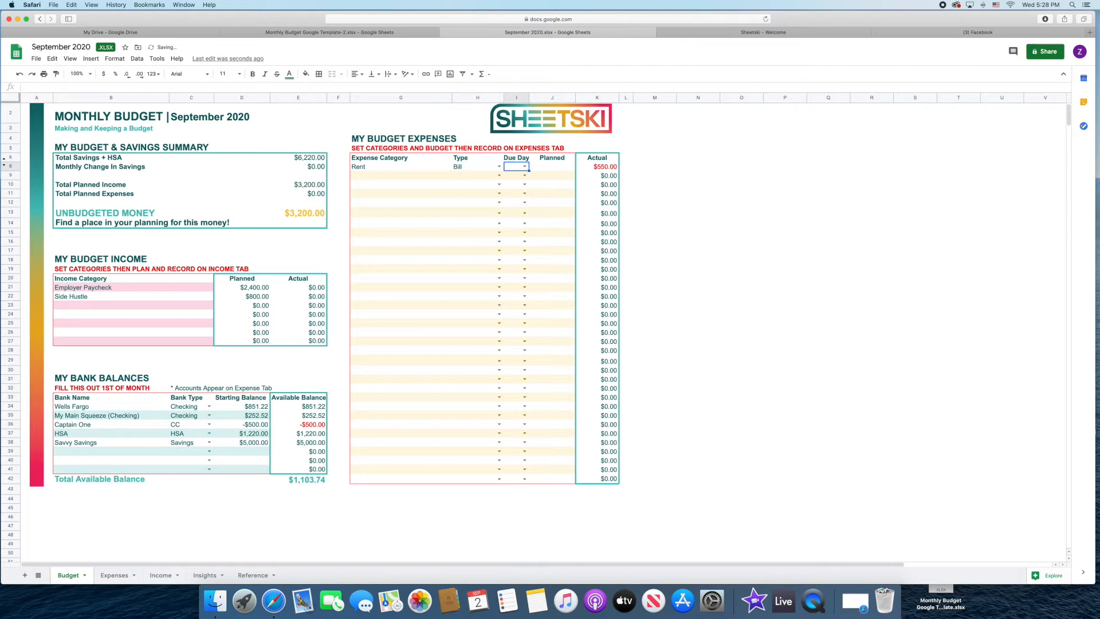
pyautogui.write('1')
pyautogui.press('Tab')
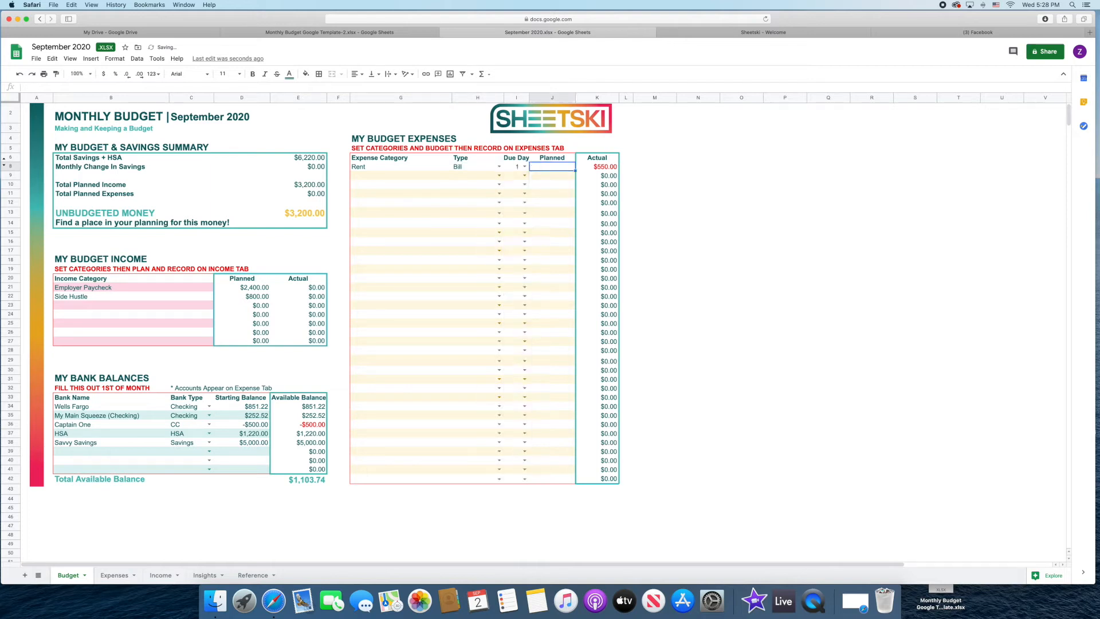
pyautogui.write('450')
pyautogui.press('Tab')
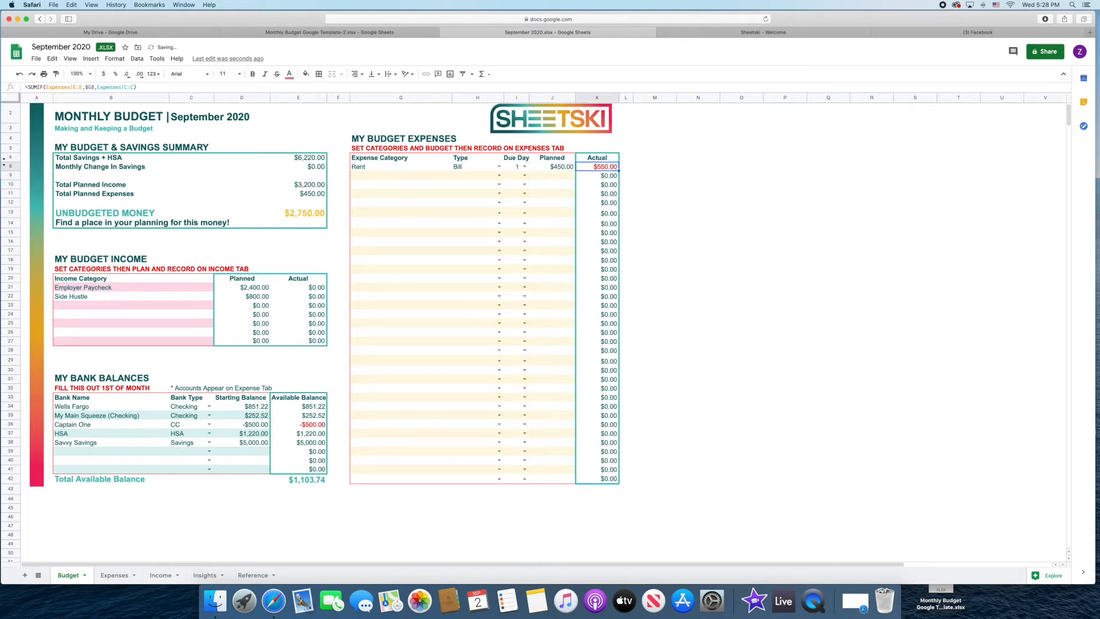
pyautogui.press('Return')
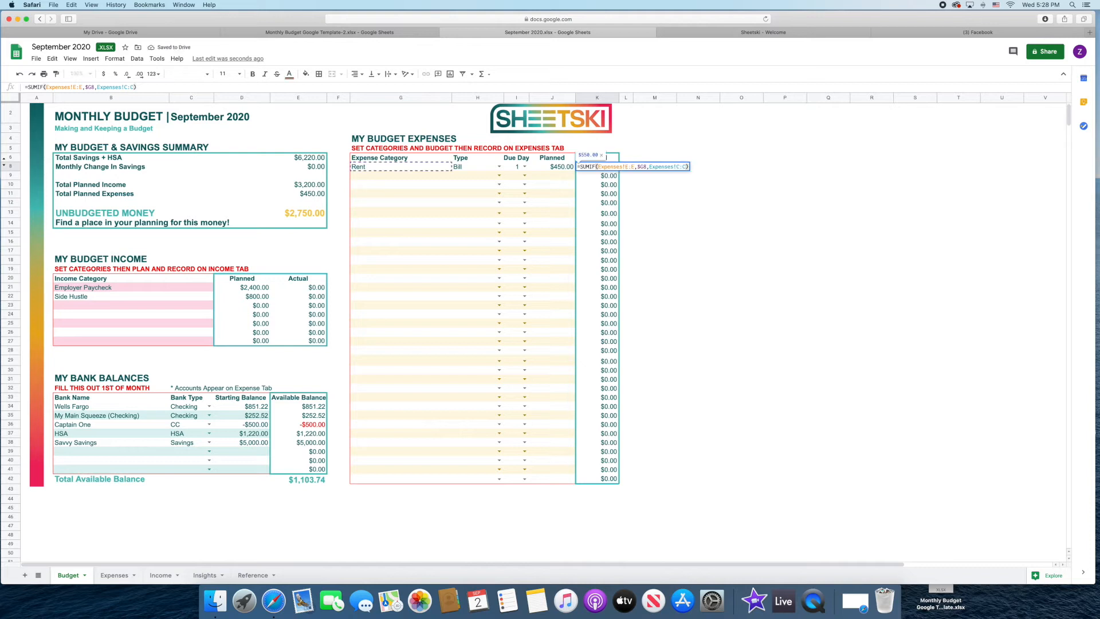
pyautogui.press('Return')
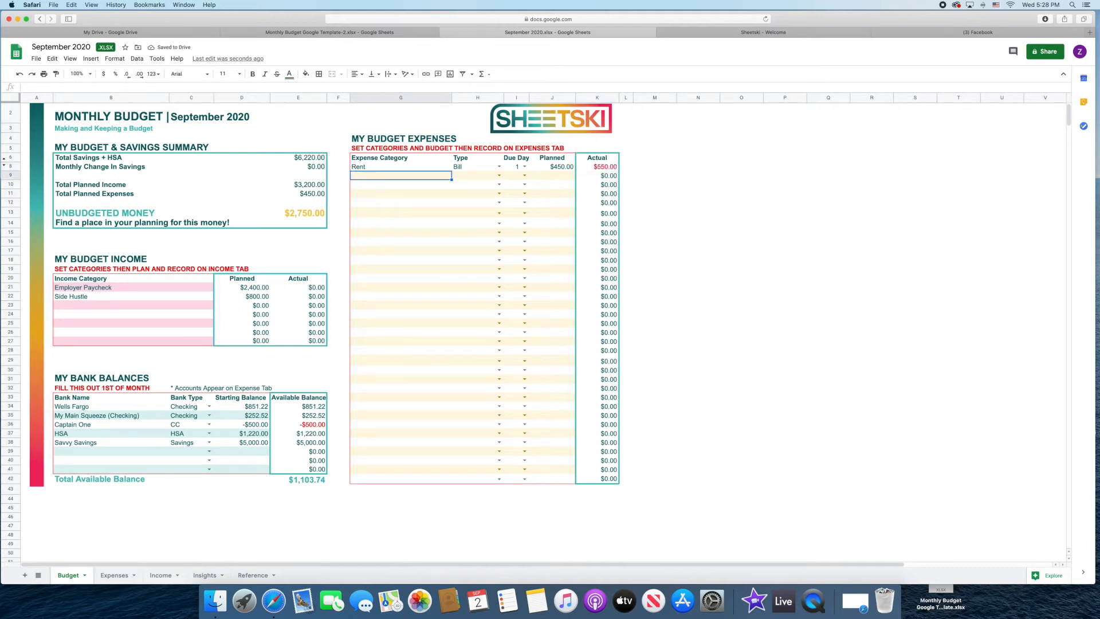
# Step: Add a CC Bill expense below Rent, with type Bill, due day 15 and a planned amount of $89
pyautogui.write('CC Bill')
pyautogui.press('Tab')
pyautogui.write('Bill')
pyautogui.press('Tab')
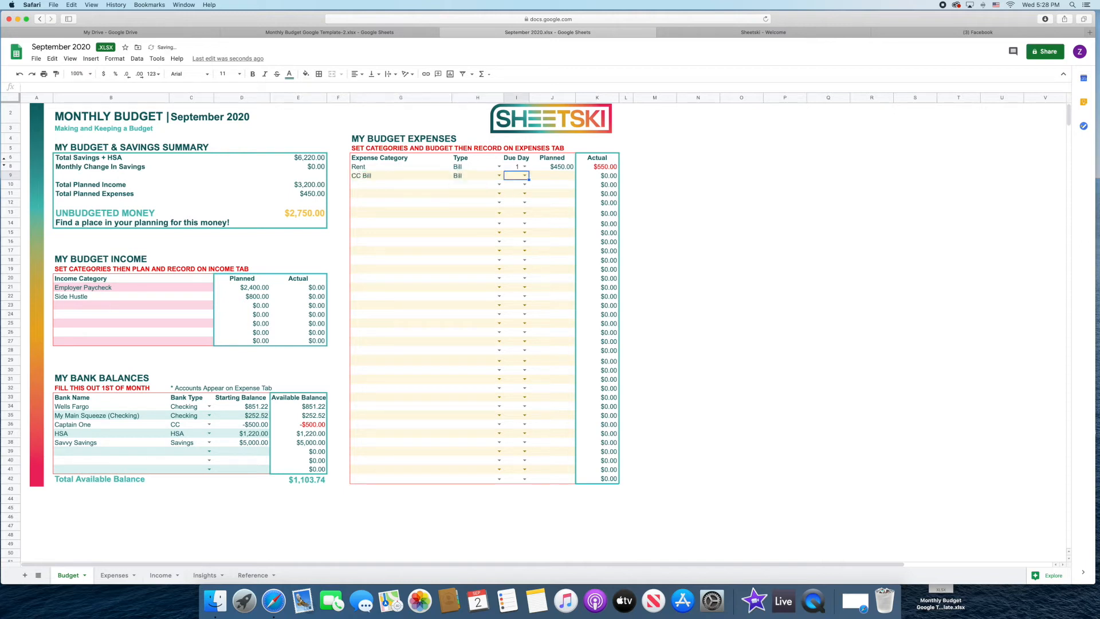
pyautogui.write('15')
pyautogui.press('Tab')
pyautogui.write('89')
pyautogui.press('Tab')
pyautogui.press('Return')
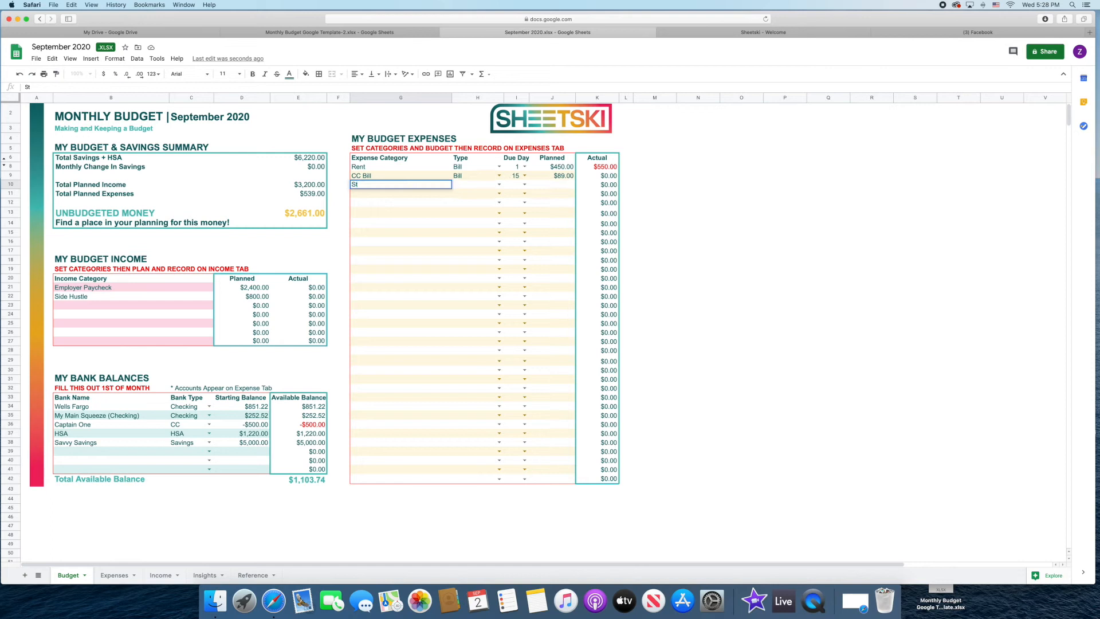
# Step: Name the third expense category "That Darn Student Loan"
pyautogui.write('Those Darn Student Loan')
pyautogui.press('Left')
pyautogui.press('Left')
pyautogui.press('Left')
pyautogui.press('Right')
pyautogui.press('Right')
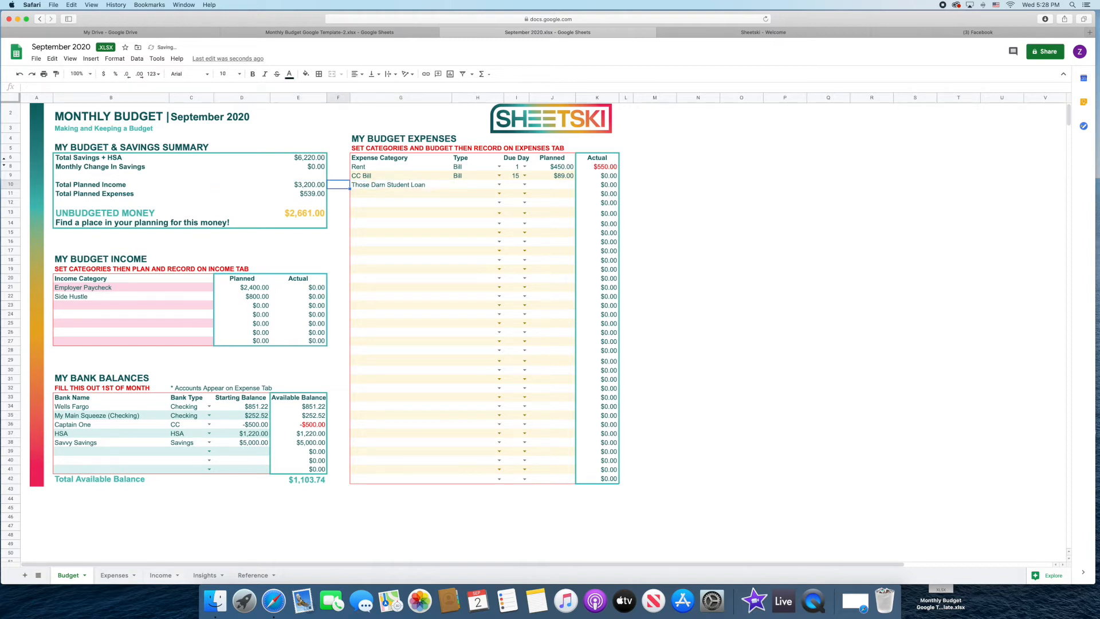
pyautogui.click(385, 185)
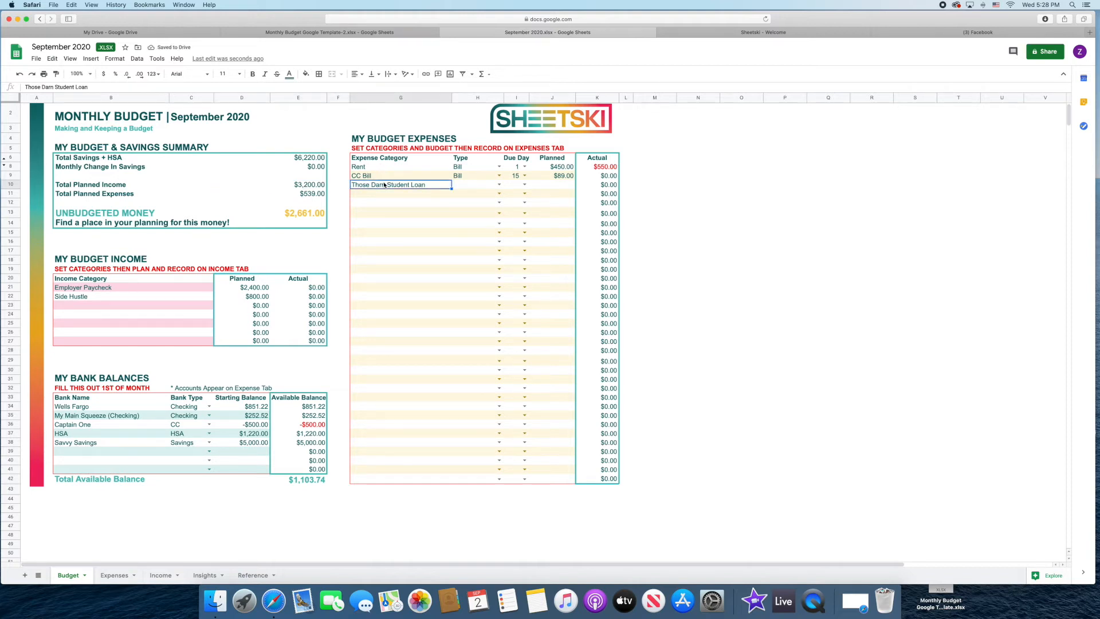
pyautogui.click(38, 87)
pyautogui.press('BackSpace')
pyautogui.press('BackSpace')
pyautogui.press('BackSpace')
pyautogui.write('at')
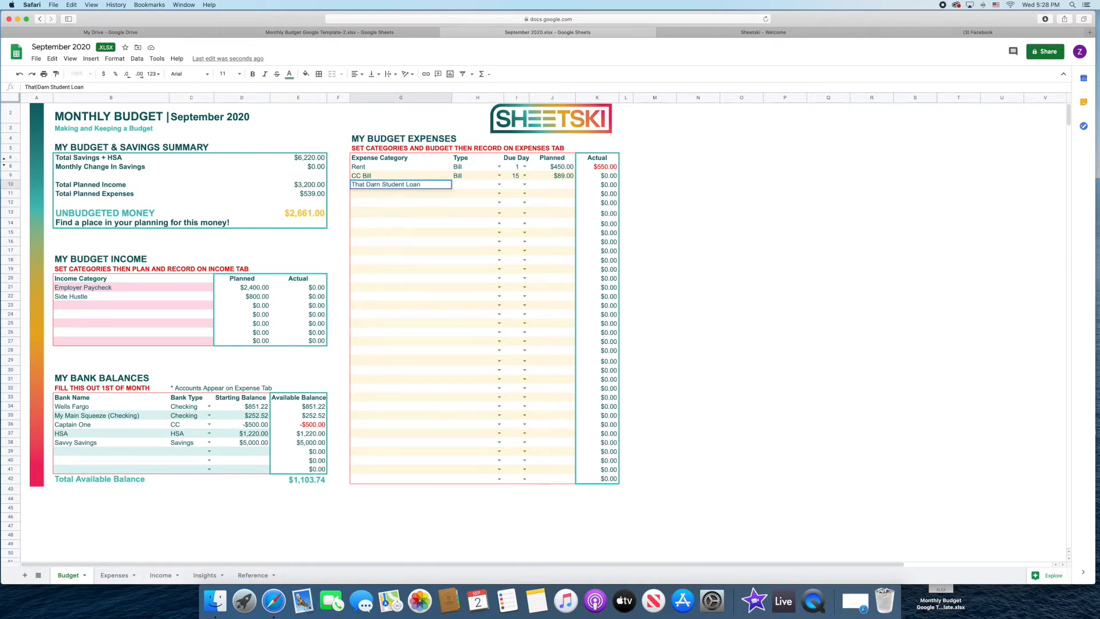
pyautogui.press('Tab')
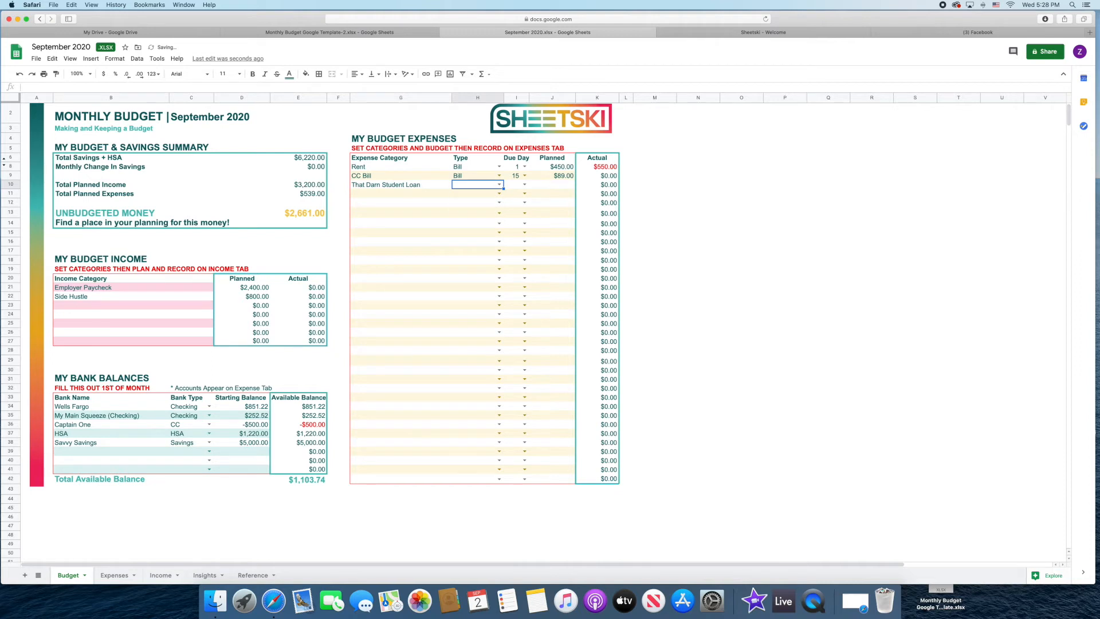
# Step: Give the student loan expense type Bill, due day 20 and a planned amount of $350
pyautogui.write('Bill')
pyautogui.press('Tab')
pyautogui.write('20')
pyautogui.press('Tab')
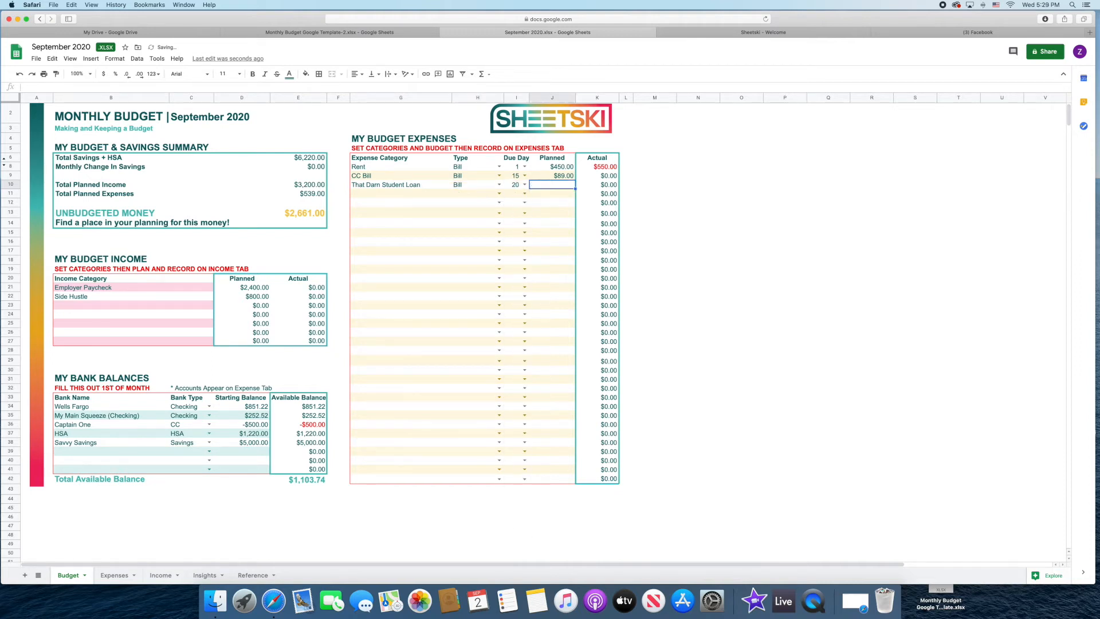
pyautogui.write('350')
pyautogui.press('Return')
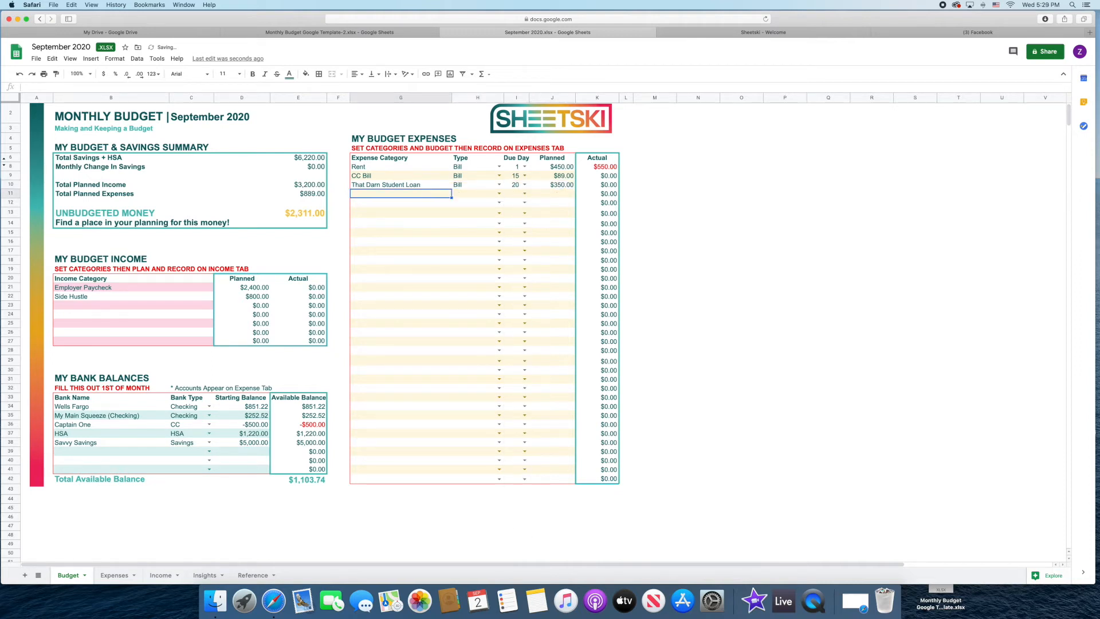
# Step: Add a Phone expense in the next row, with type Bill, due day 8 and a planned amount of $89
pyautogui.write('Phone')
pyautogui.press('Tab')
pyautogui.write('Bill')
pyautogui.press('Tab')
pyautogui.write('8')
pyautogui.press('Tab')
pyautogui.write('89')
pyautogui.press('Return')
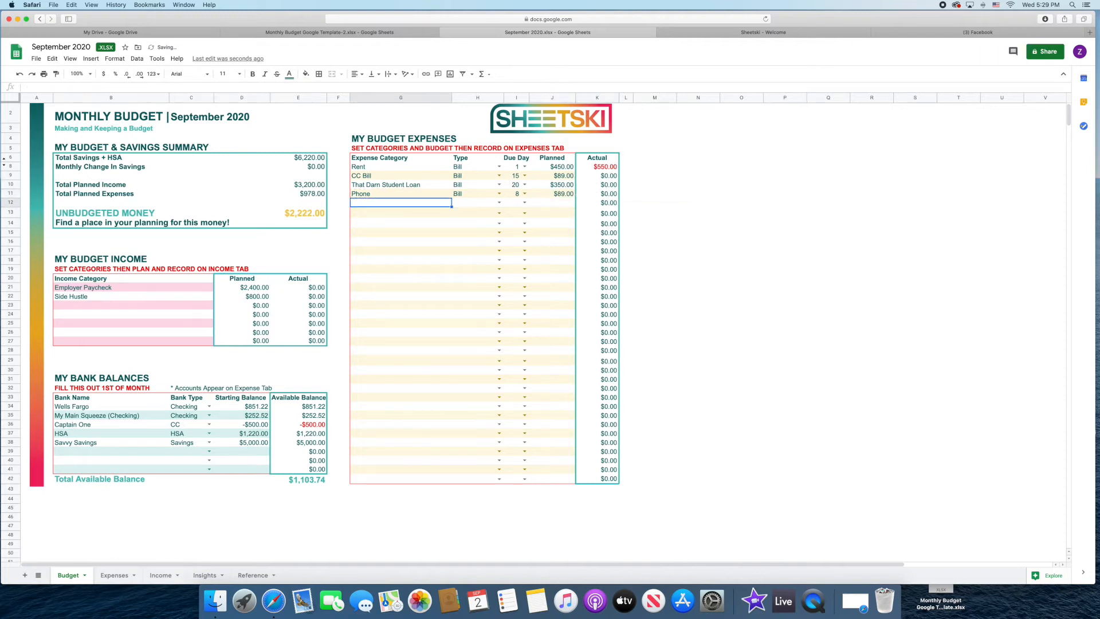
# Step: Add a Utility expense below Phone, with type Bill, due day 18 and a planned amount of $80
pyautogui.write('Utility')
pyautogui.press('Tab')
pyautogui.write('Bill')
pyautogui.press('Tab')
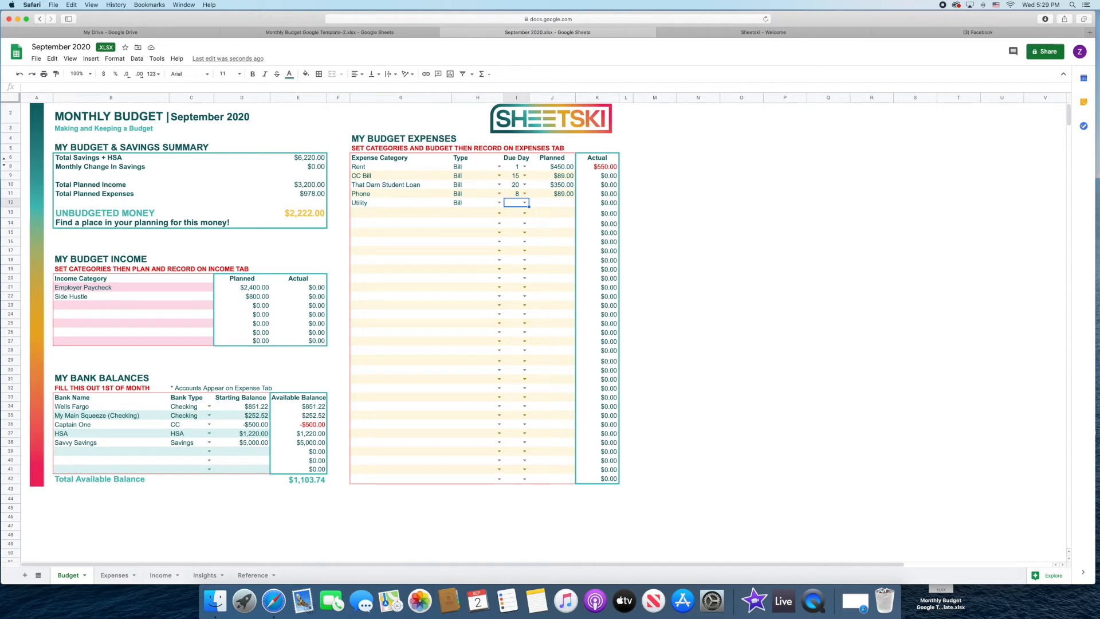
pyautogui.write('18')
pyautogui.press('Tab')
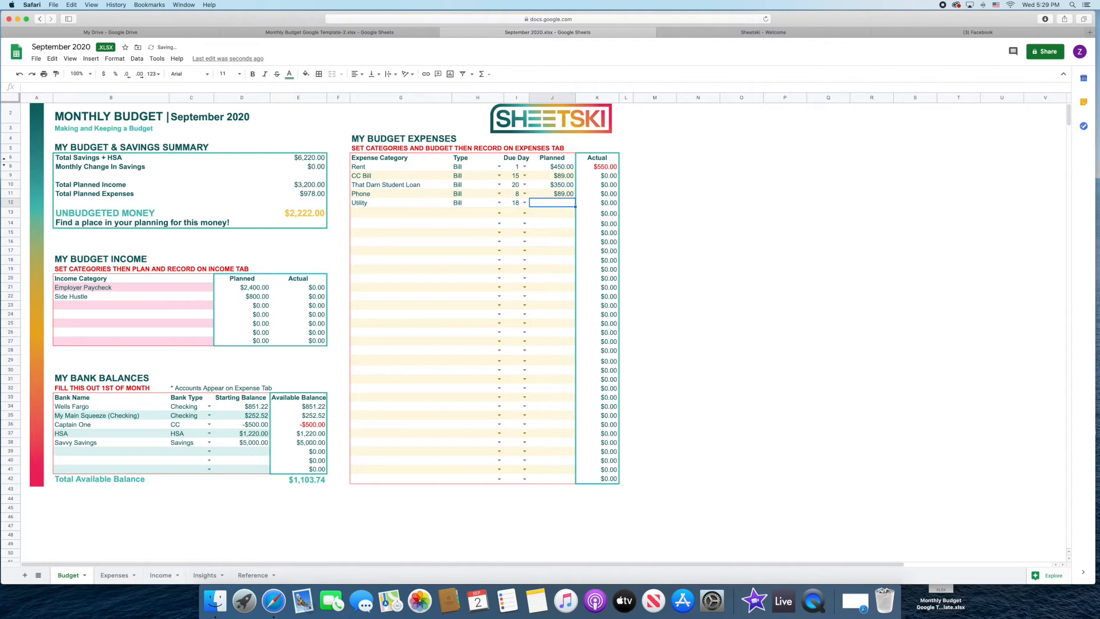
pyautogui.write('80')
pyautogui.press('Return')
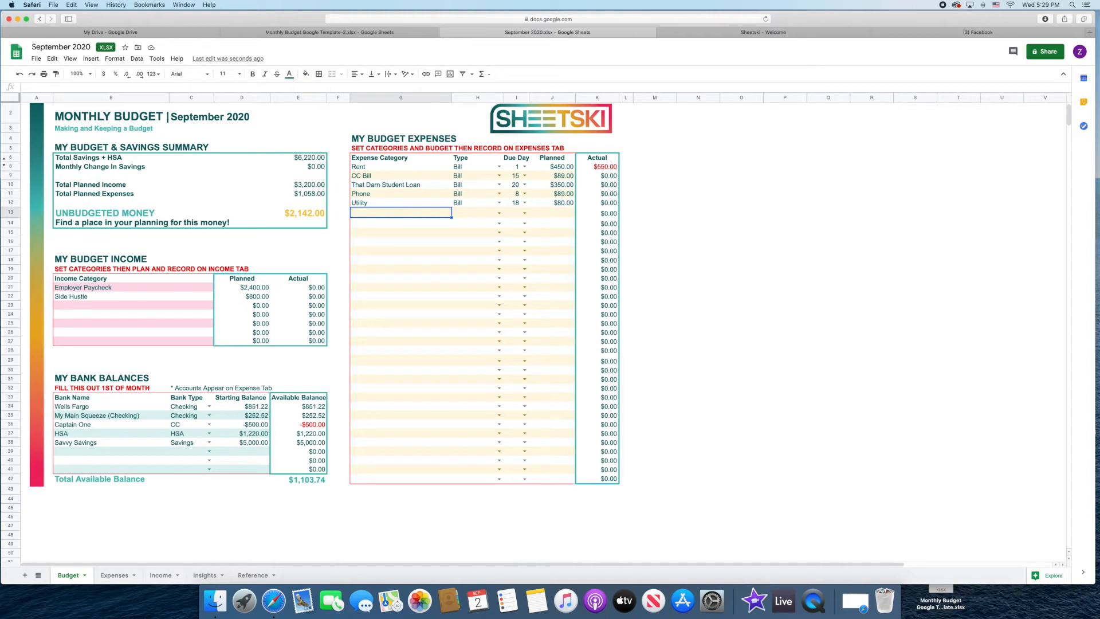
# Step: Add an Internet expense below Utility, with type Bill, due day 11 and a planned amount of $40
pyautogui.write('Internet')
pyautogui.press('Tab')
pyautogui.write('B')
pyautogui.press('Tab')
pyautogui.write('11')
pyautogui.press('Tab')
pyautogui.write('40')
pyautogui.press('Return')
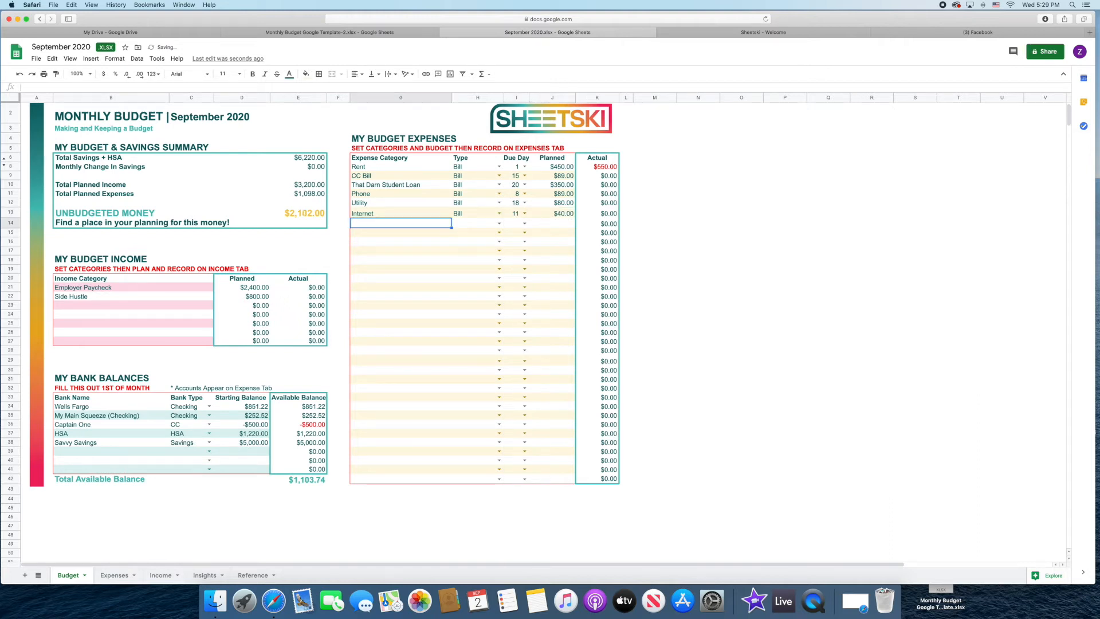
# Step: Add a Hulu expense below Internet, with type Bill, due day 15 and a planned amount of $9.99
pyautogui.write('Hulu')
pyautogui.press('Tab')
pyautogui.write('B')
pyautogui.press('Tab')
pyautogui.write('15')
pyautogui.press('Tab')
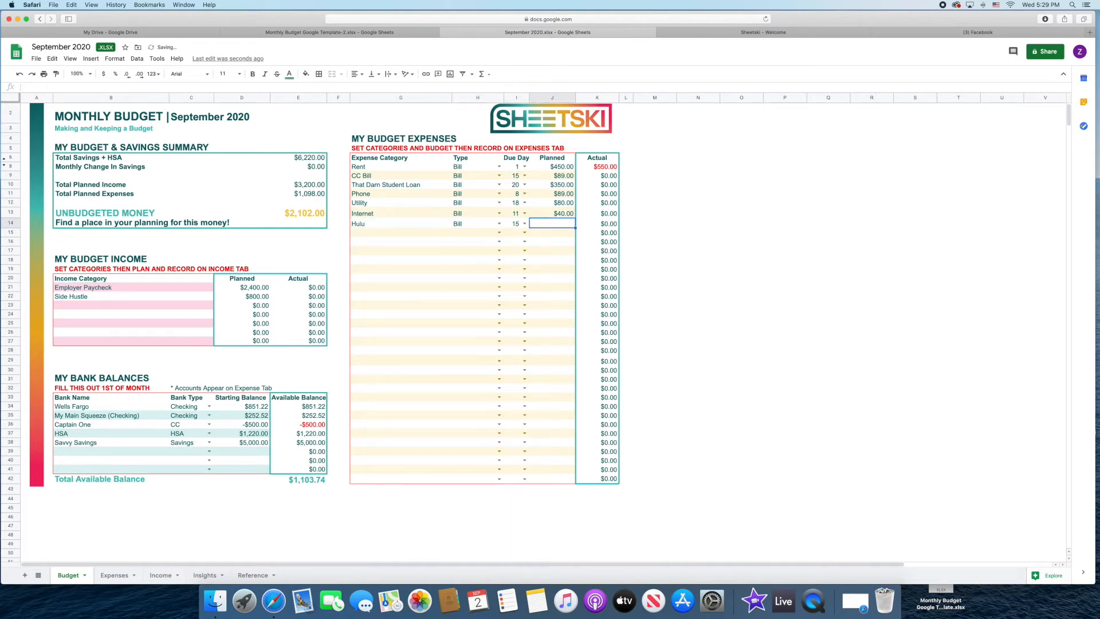
pyautogui.write('9.99')
pyautogui.press('Return')
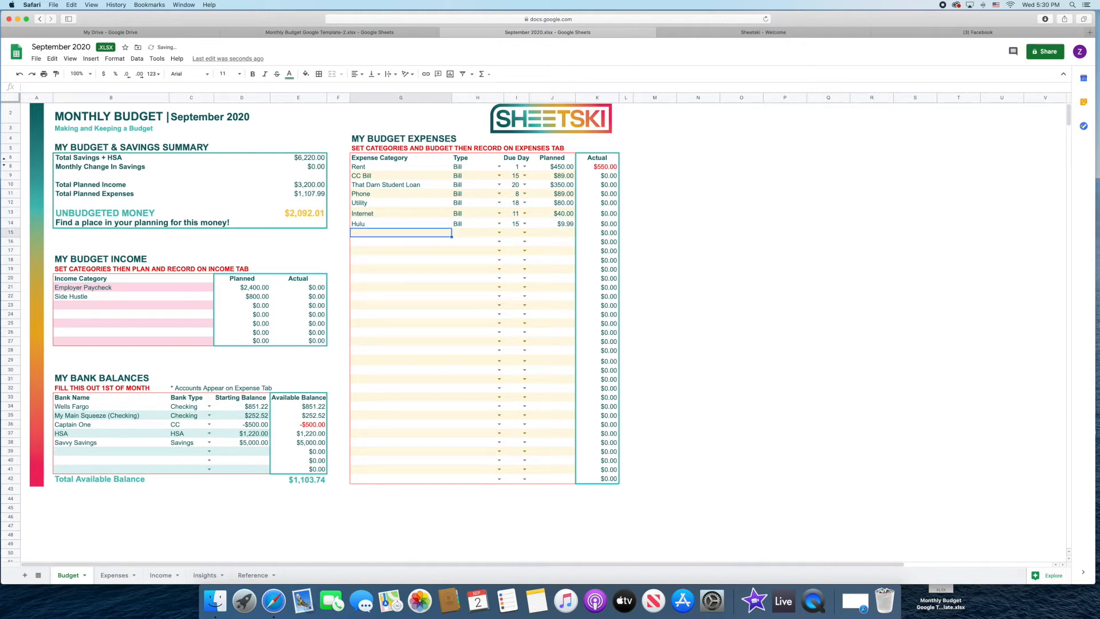
# Step: Add an AMC A-List expense below Hulu, with type Bill, due day 22 and a planned amount of $15
pyautogui.write('AMC')
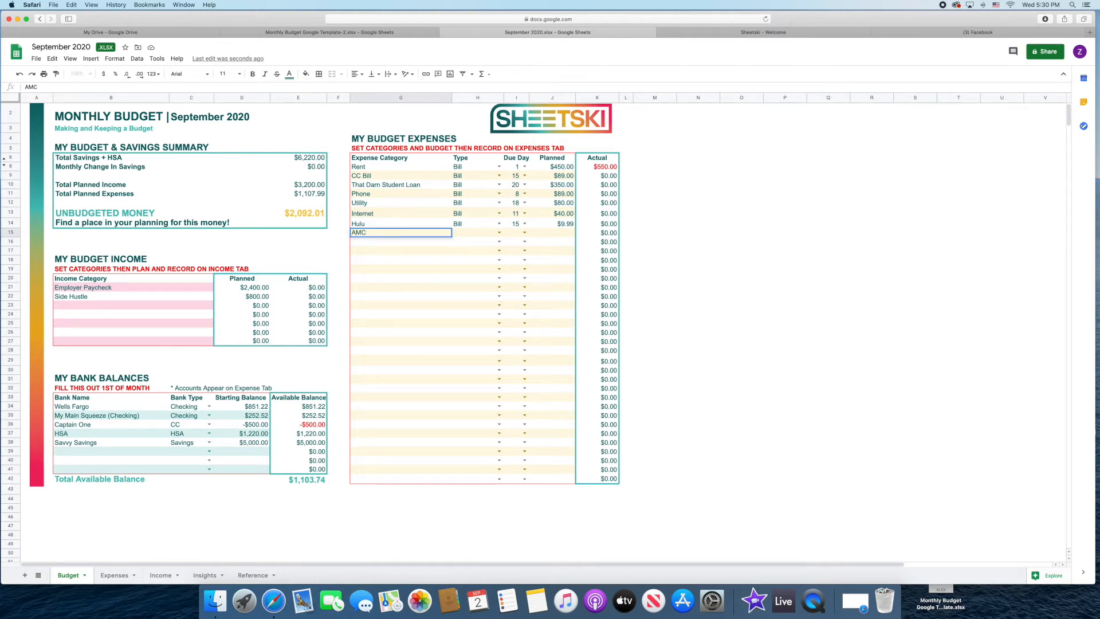
pyautogui.write('A-List')
pyautogui.press('Tab')
pyautogui.write('Bill')
pyautogui.press('Tab')
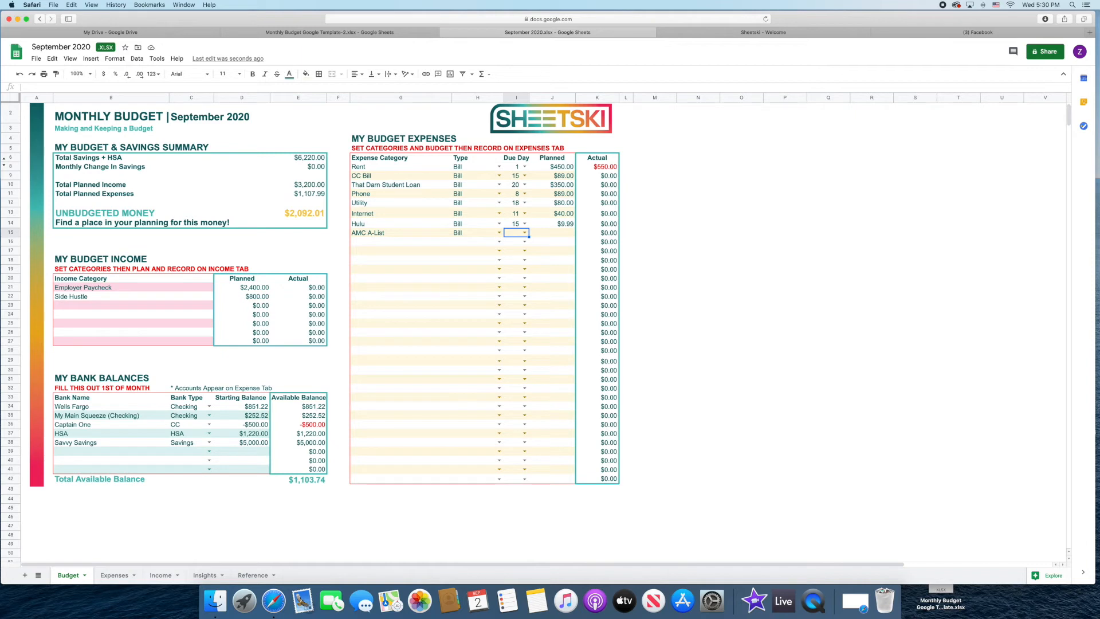
pyautogui.write('22')
pyautogui.press('Tab')
pyautogui.write('15')
pyautogui.press('Return')
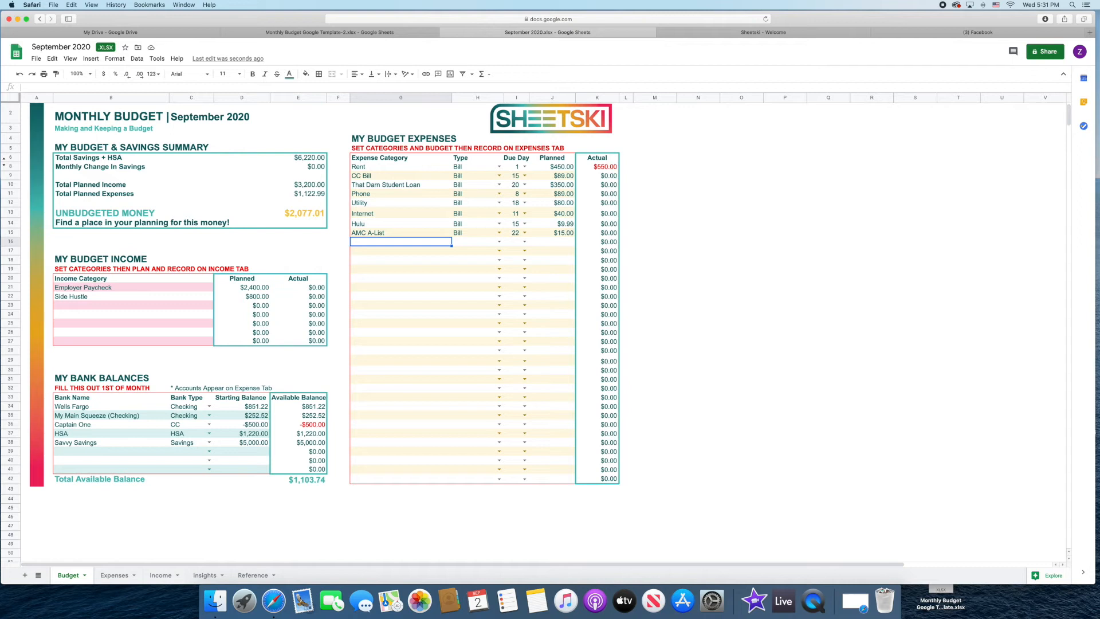
# Step: Add a Groceries expense with type Monthly Exp, no due day and a planned amount of $600, ending at the next empty category
pyautogui.write('Groceries')
pyautogui.press('Tab')
pyautogui.write('M')
pyautogui.press('Tab')
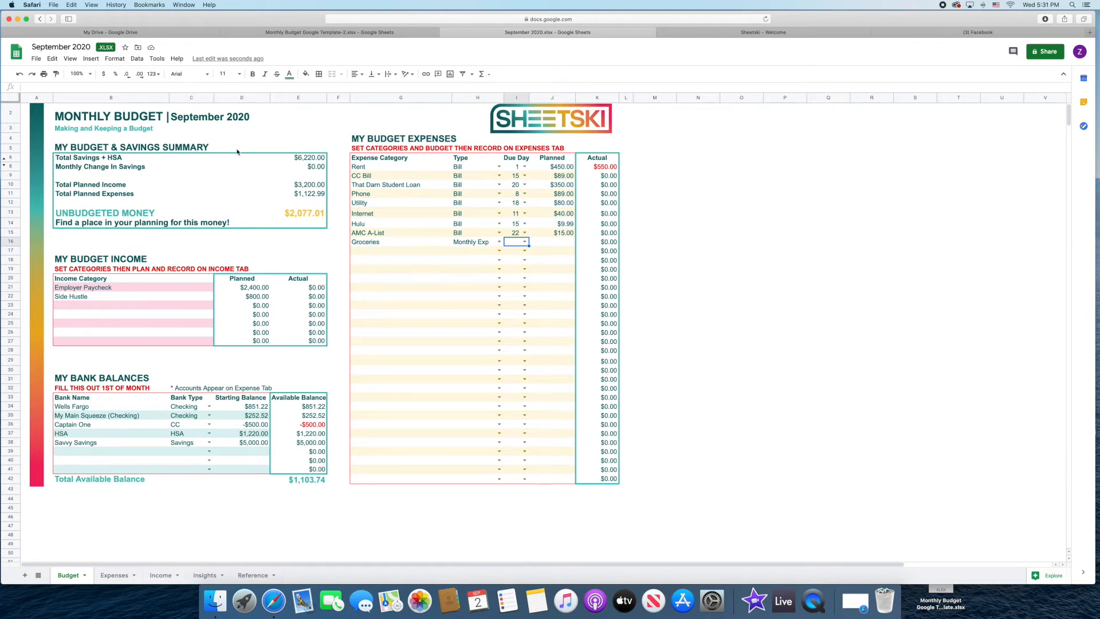
pyautogui.click(466, 242)
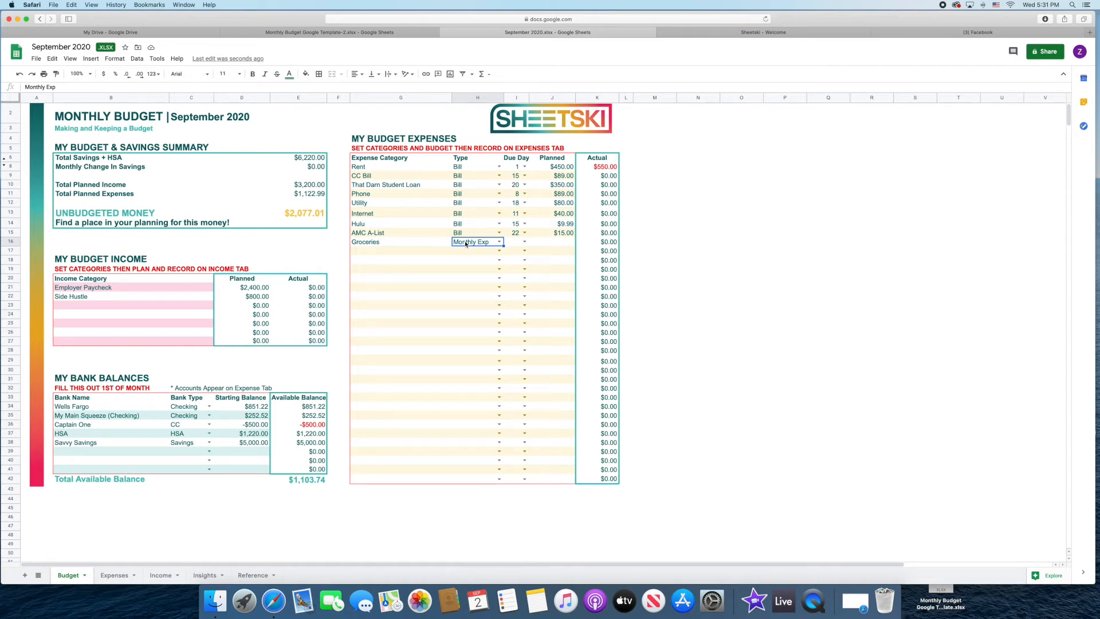
pyautogui.press('Tab')
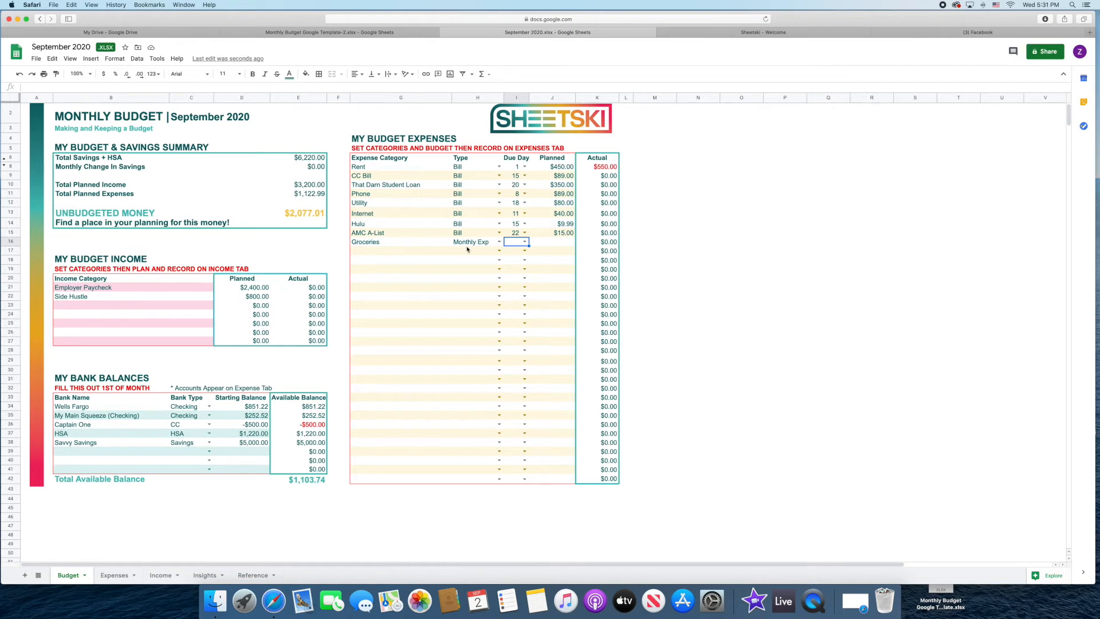
pyautogui.press('Tab')
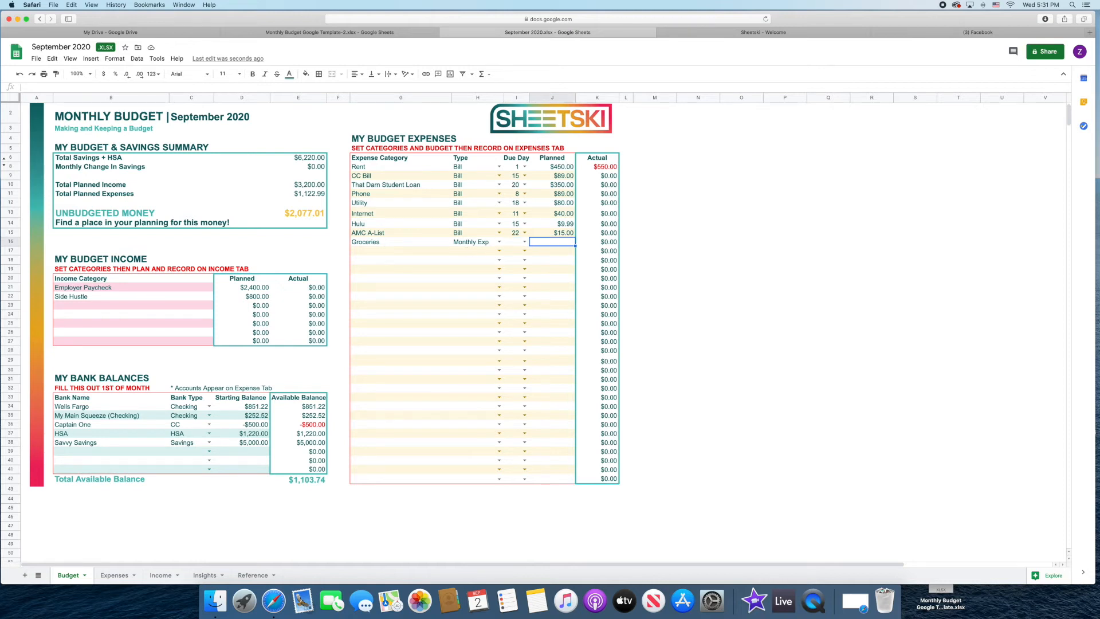
pyautogui.write('600')
pyautogui.press('Return')
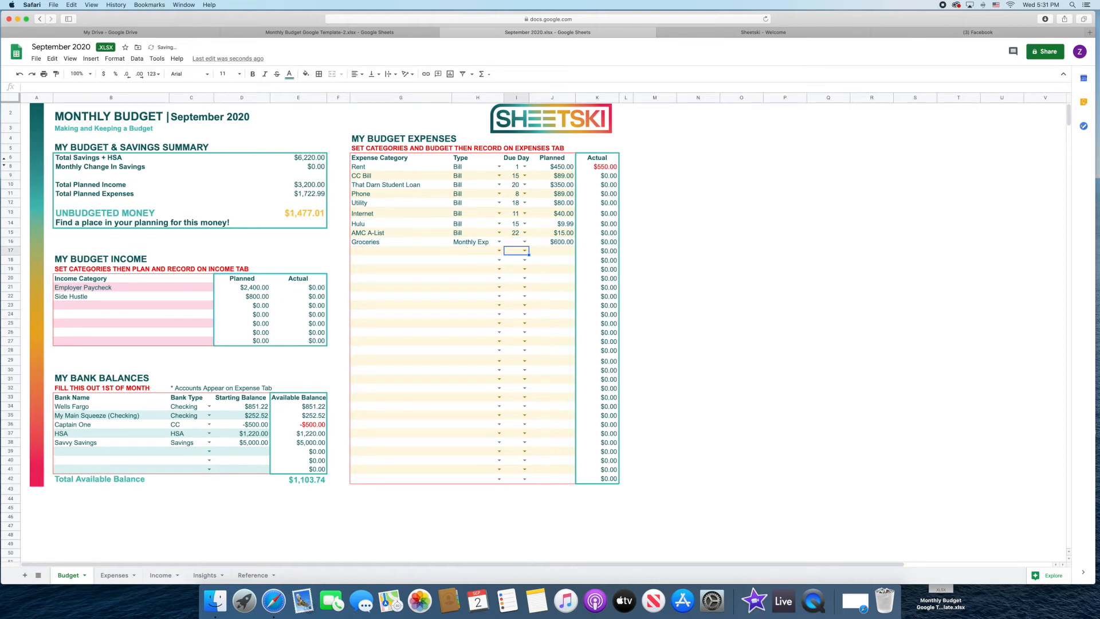
pyautogui.press('Left')
pyautogui.press('Left')
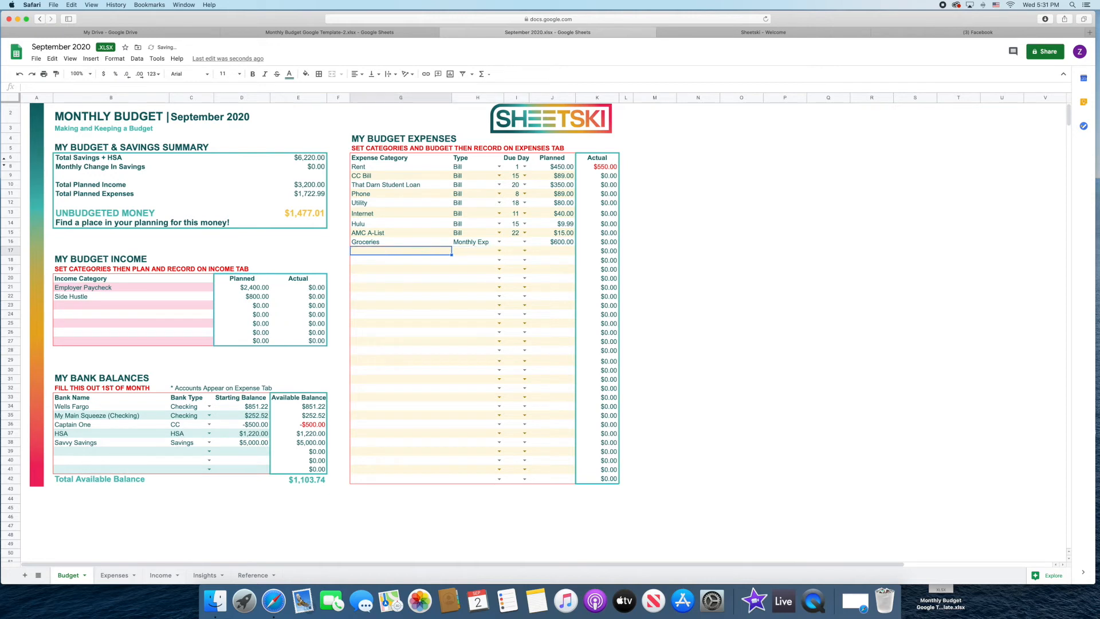
# Step: Add a Tansportation expense below Groceries, with type Monthly Exp, no due day and a planned amount of $120
pyautogui.write('Tans')
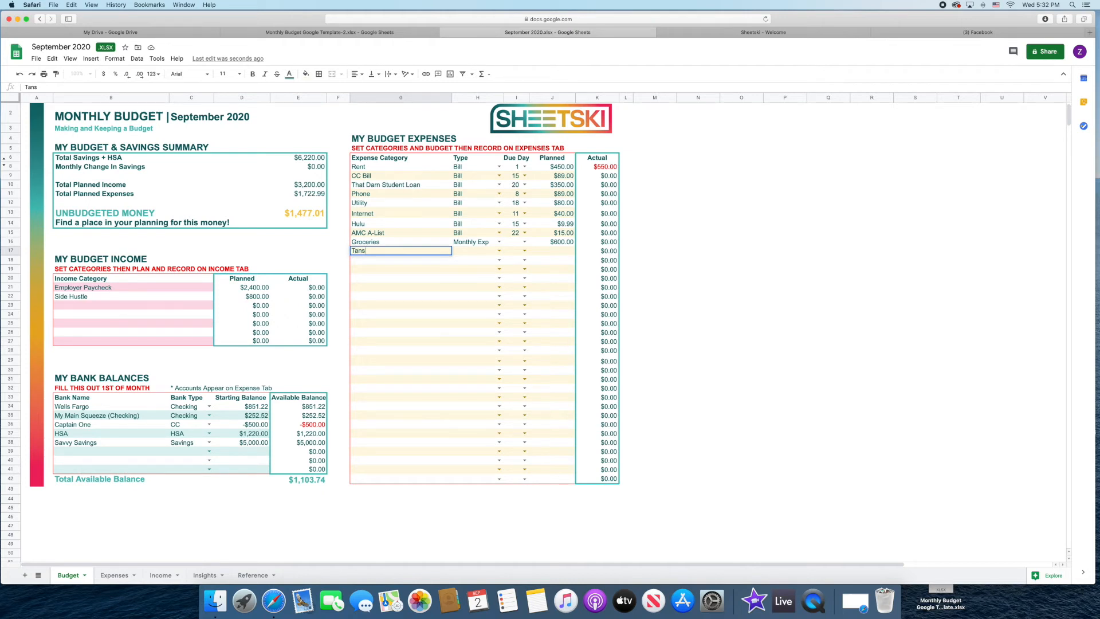
pyautogui.write('portation')
pyautogui.press('Tab')
pyautogui.write('Monthly Exp')
pyautogui.press('Tab')
pyautogui.press('Tab')
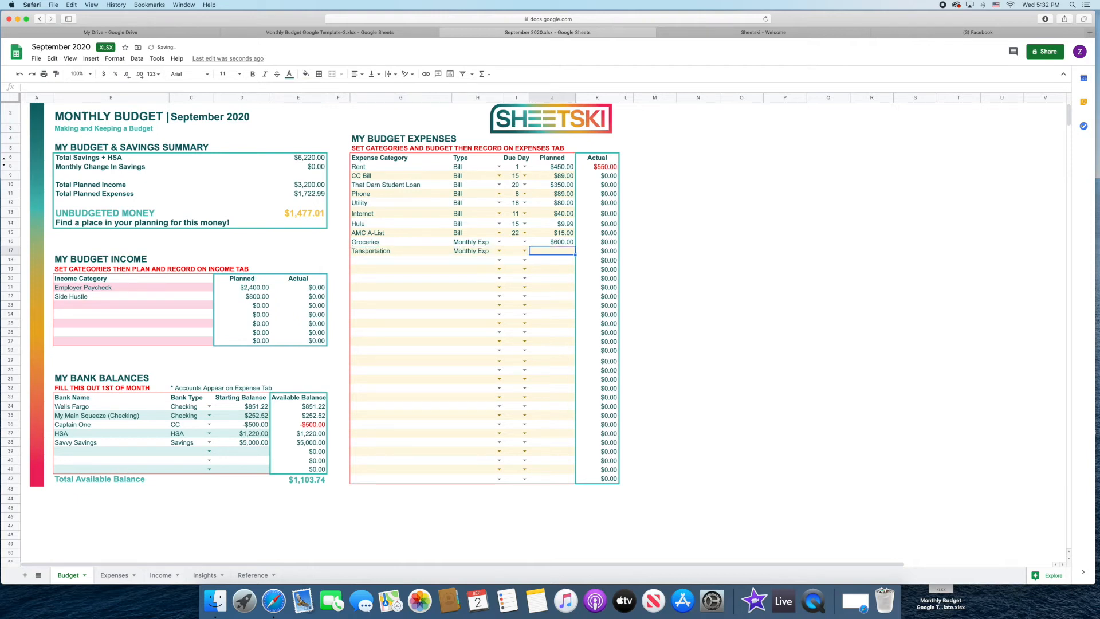
pyautogui.write('120')
pyautogui.press('Return')
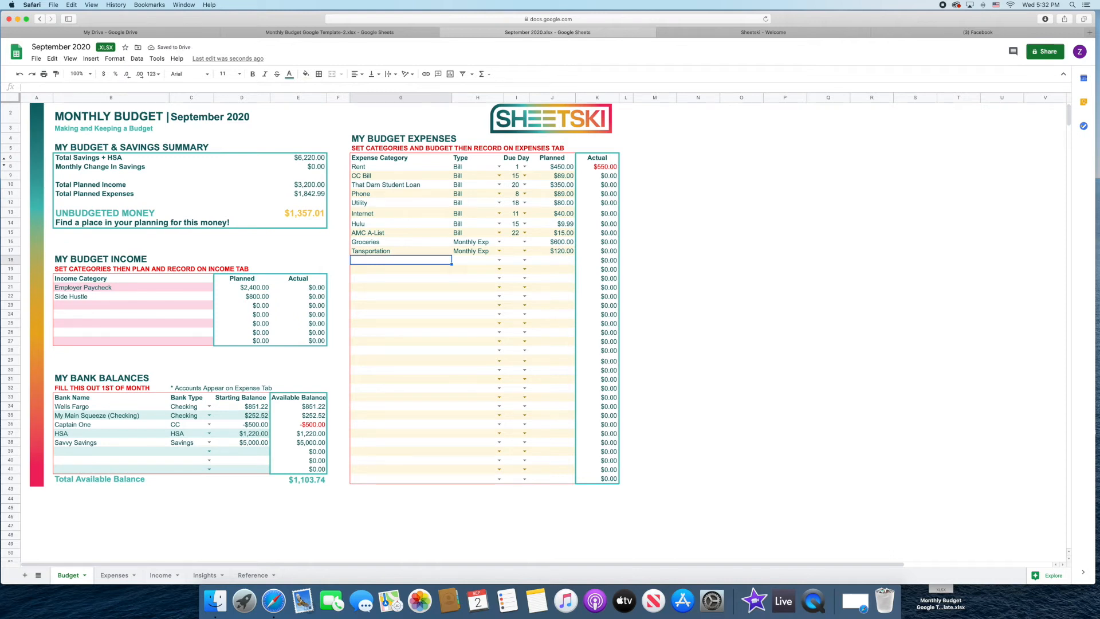
# Step: Add a Shopping expense below Tansportation, with type Monthly Exp, no due day and a planned amount of $150
pyautogui.write('Shopping')
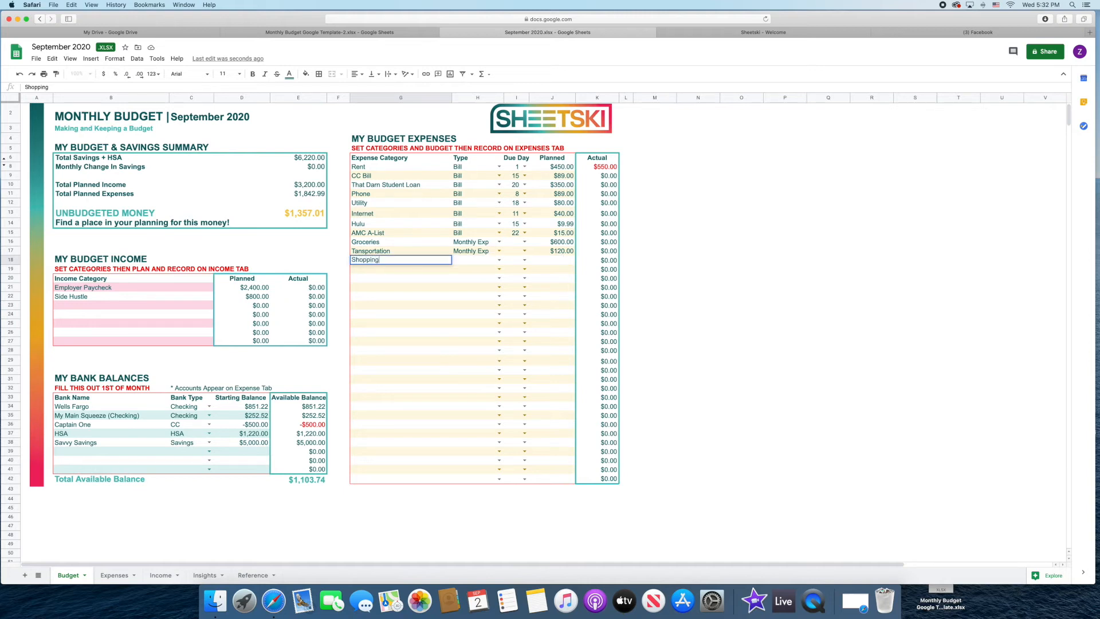
pyautogui.press('Tab')
pyautogui.write('Monthly Exp')
pyautogui.press('Tab')
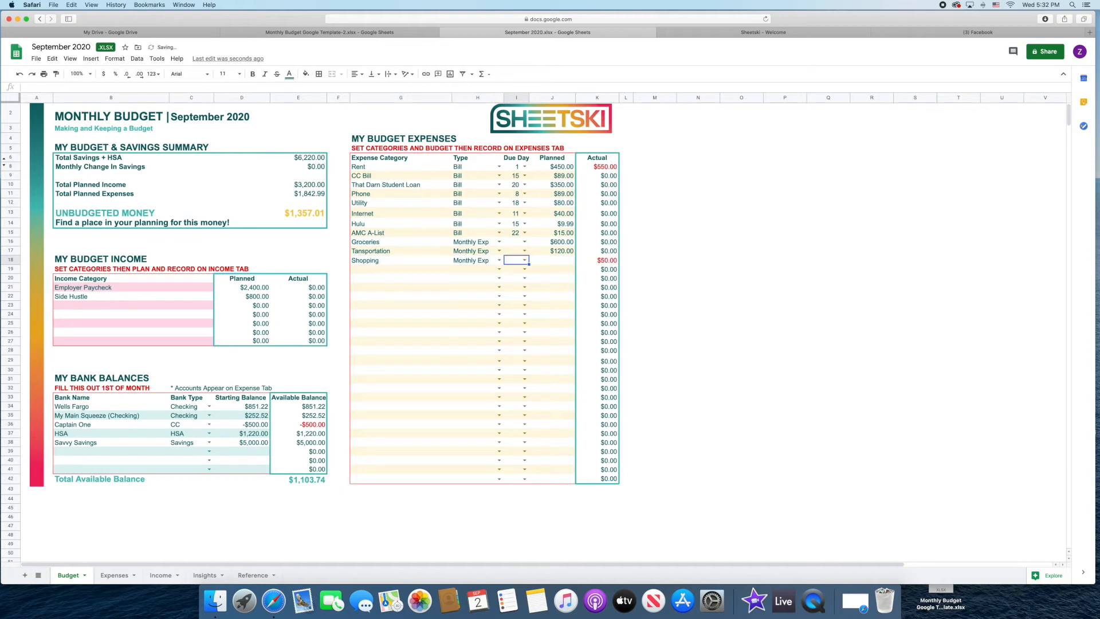
pyautogui.press('Tab')
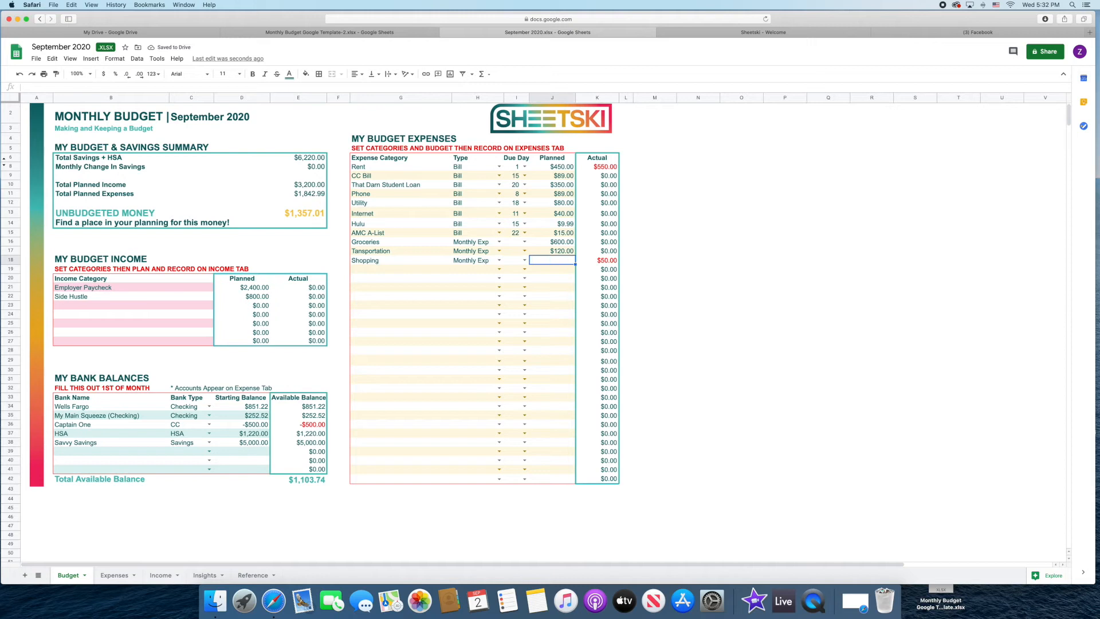
pyautogui.write('150')
pyautogui.press('Return')
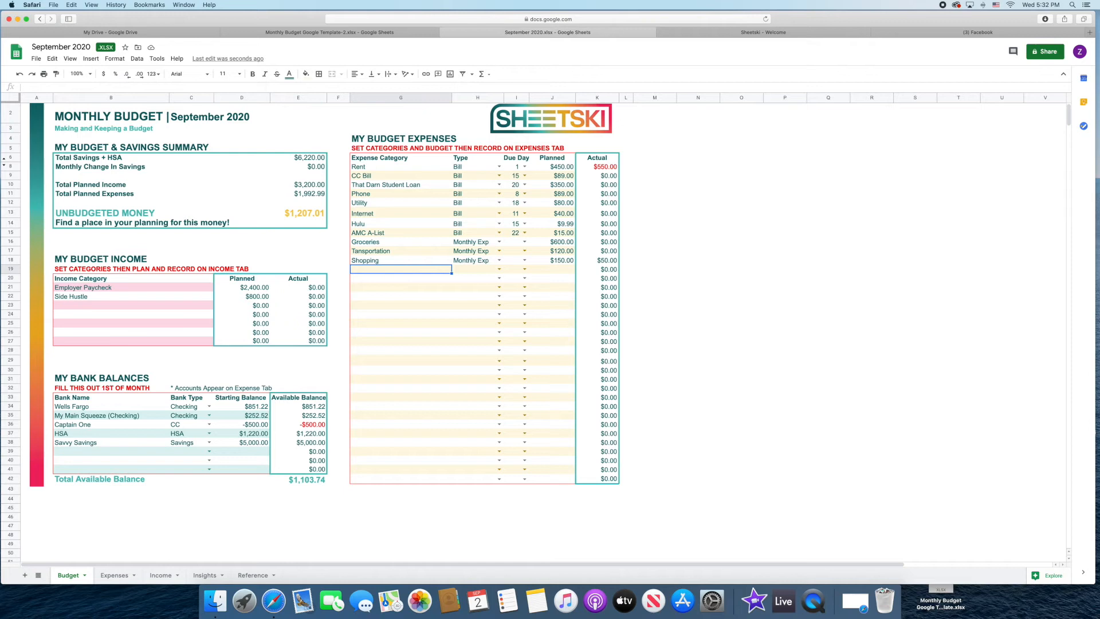
# Step: Add a Husband expense below Shopping, with type Monthly Exp, no due day and a planned amount of $100
pyautogui.write('Husband')
pyautogui.press('Tab')
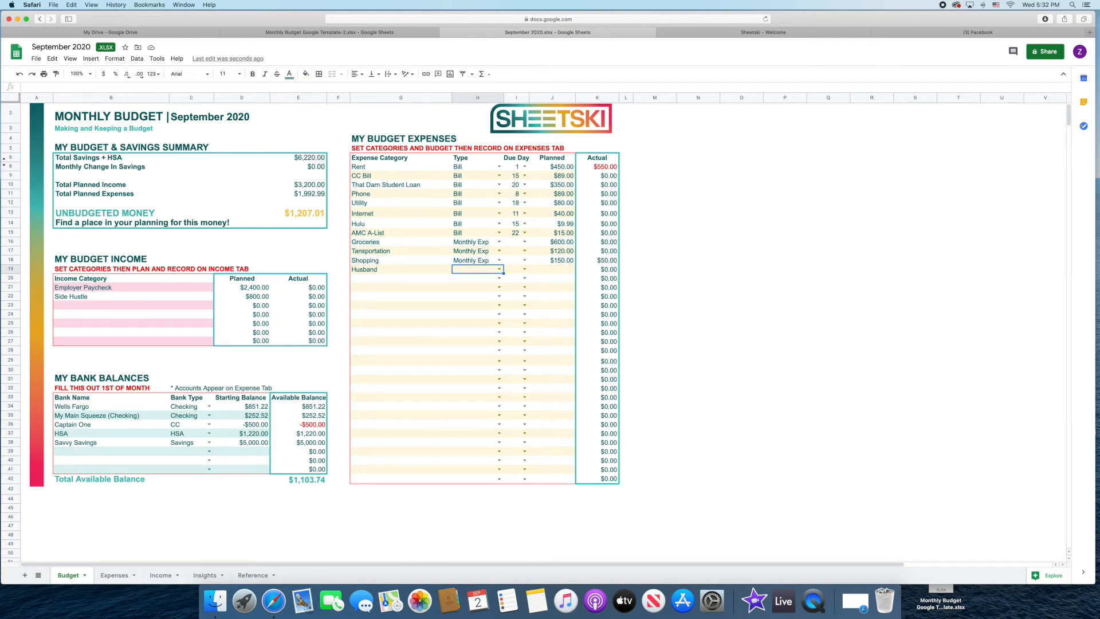
pyautogui.write('mon')
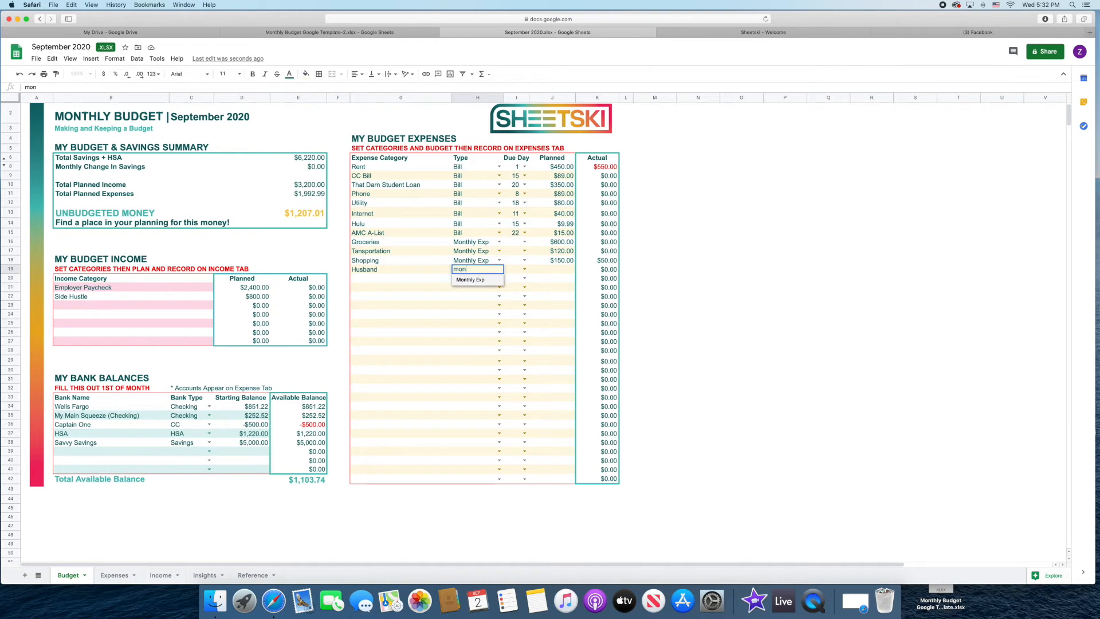
pyautogui.press('Tab')
pyautogui.press('Tab')
pyautogui.write('100')
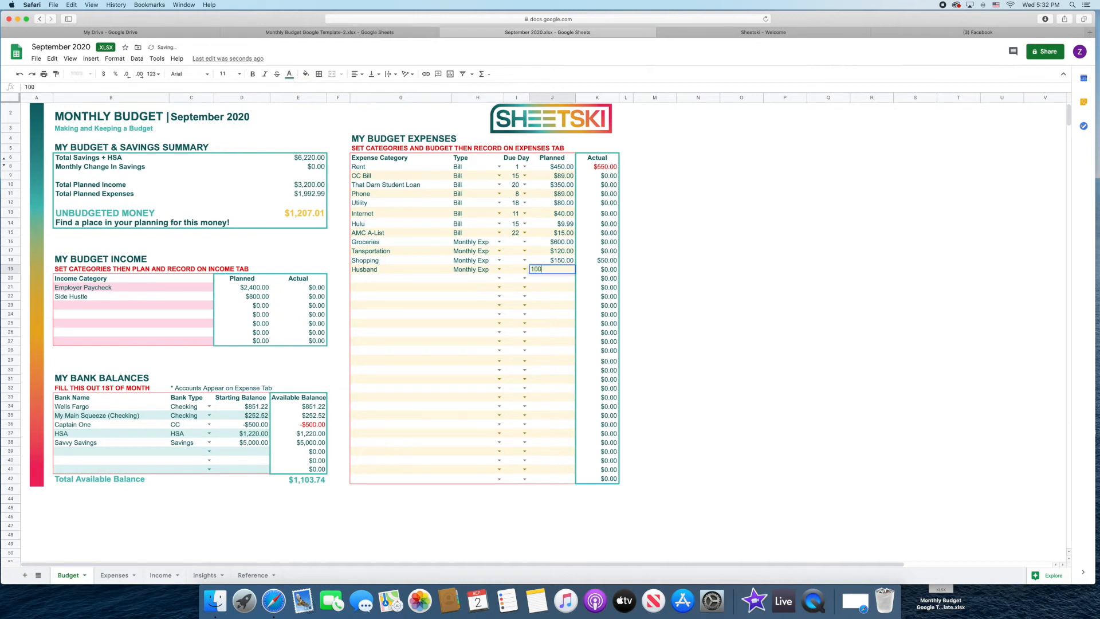
pyautogui.press('Return')
# Step: Add a Wife expense below Husband, with type Monthly Exp, no due day and a planned amount of $100
pyautogui.write('Wife')
pyautogui.press('Tab')
pyautogui.write('m')
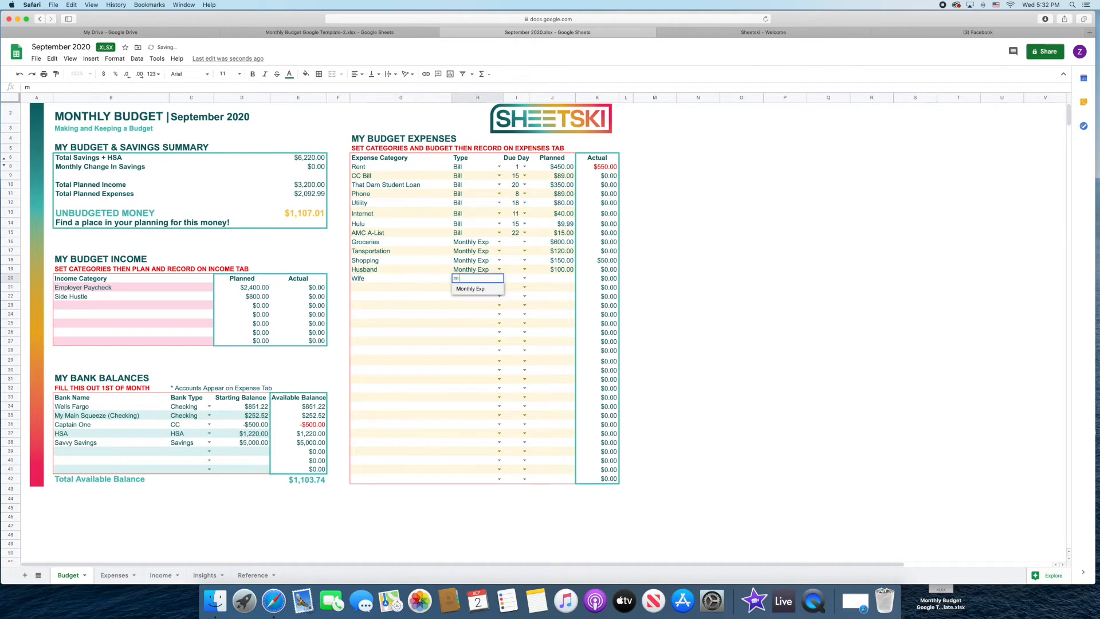
pyautogui.press('Tab')
pyautogui.press('Tab')
pyautogui.write('100')
pyautogui.press('Return')
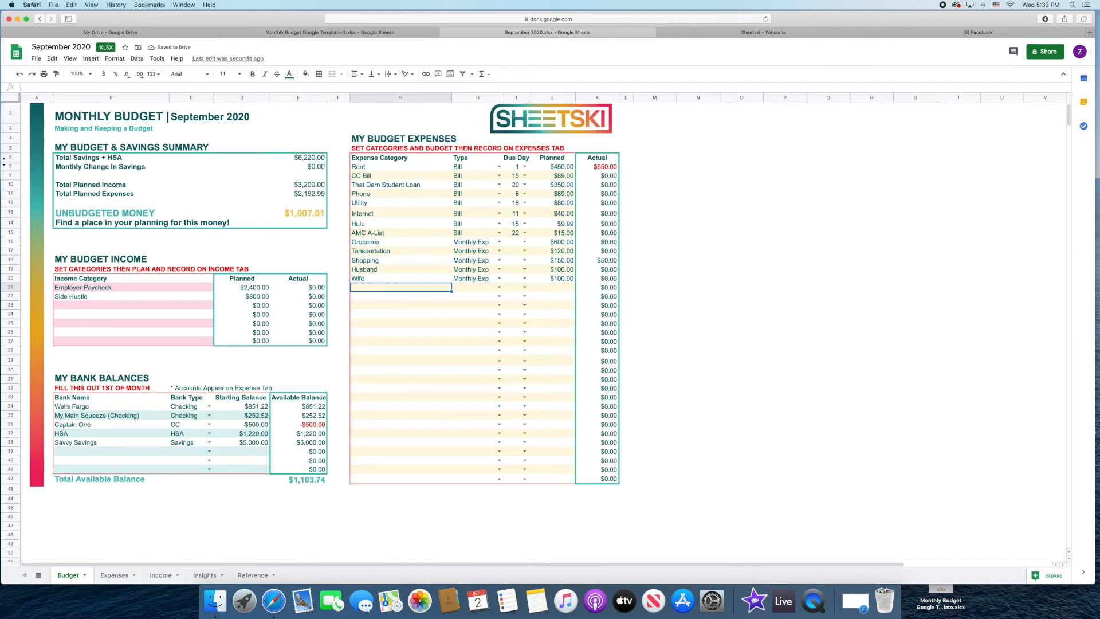
# Step: Add a Giving expense below Wife, with type Monthly Exp, no due day and a planned amount of $320
pyautogui.write('Giving')
pyautogui.press('Tab')
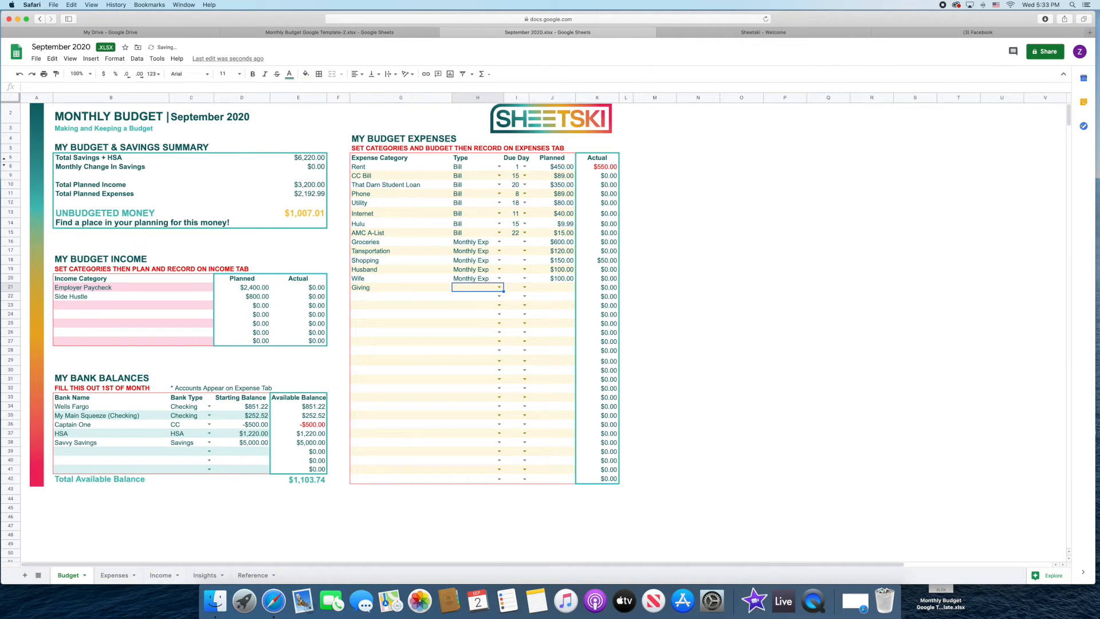
pyautogui.write('m')
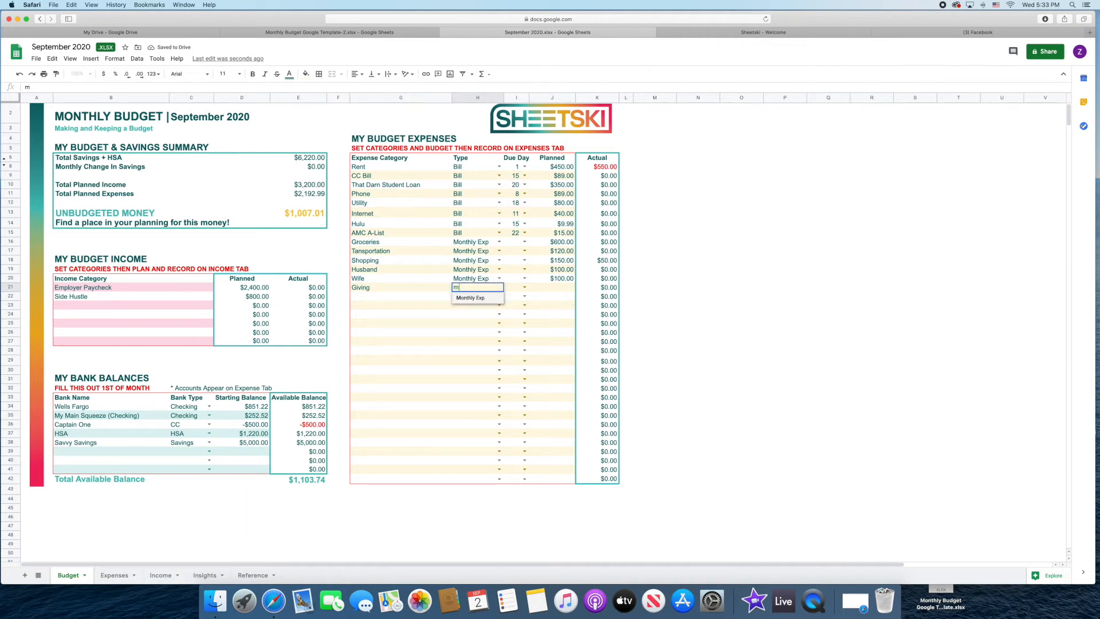
pyautogui.press('Tab')
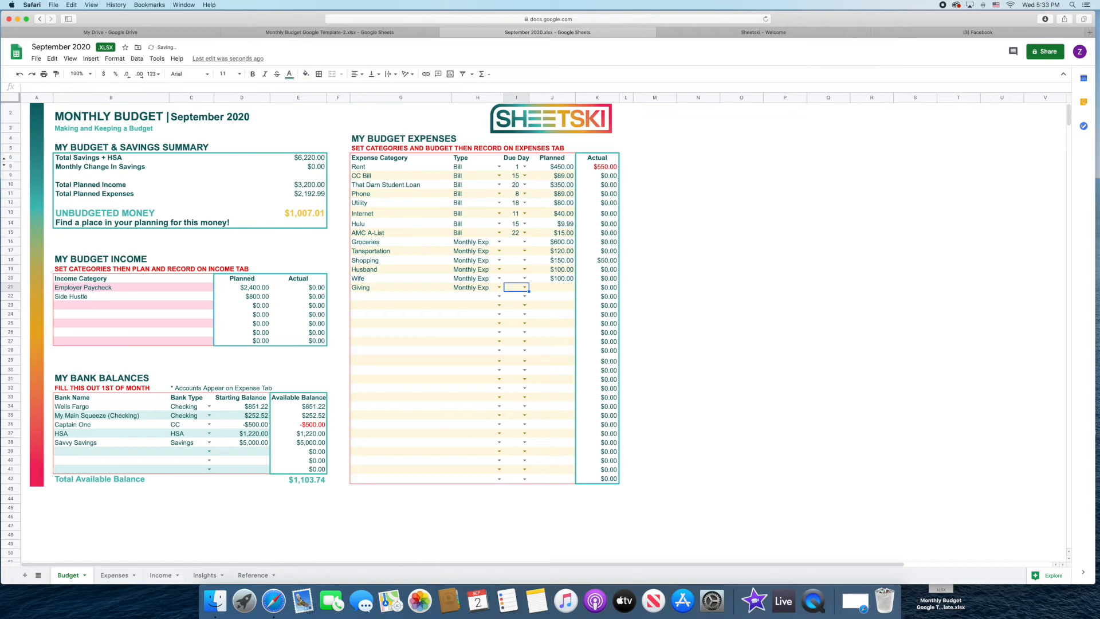
pyautogui.press('Tab')
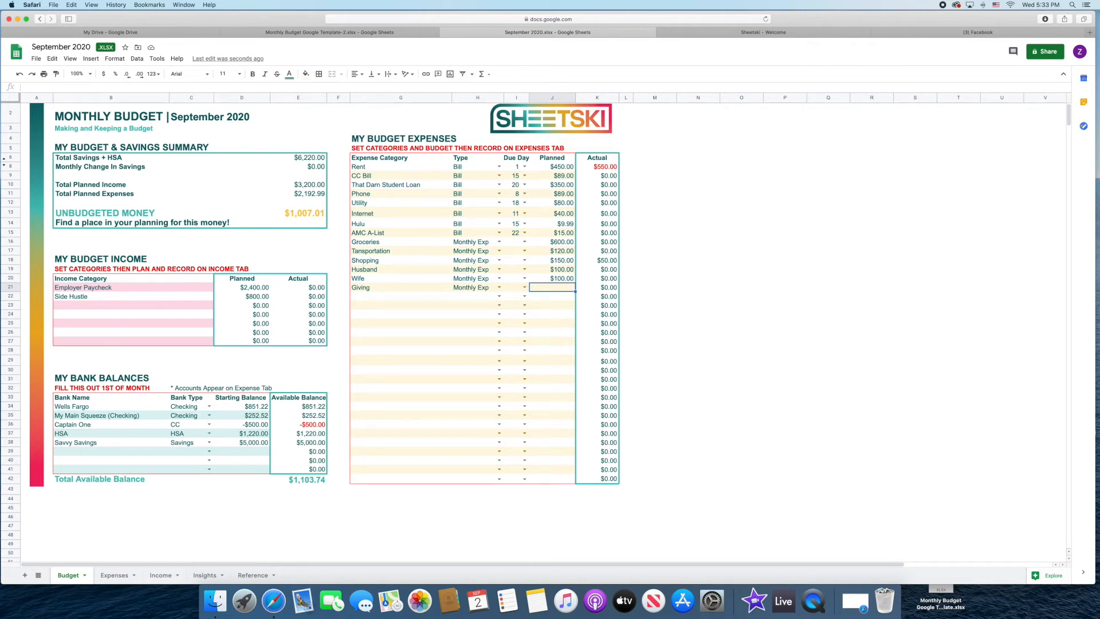
pyautogui.write('320')
pyautogui.press('Return')
# Step: Add a Saving expense below Giving, with type Monthly Exp, no due day and a planned amount of $320
pyautogui.write('Saving')
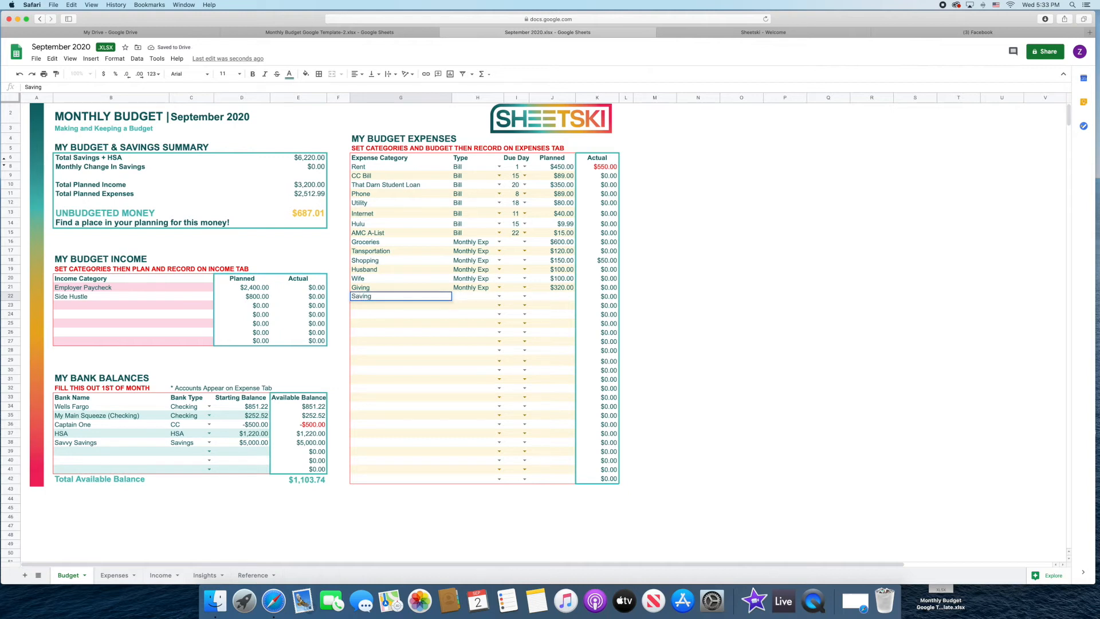
pyautogui.press('Tab')
pyautogui.write('mo')
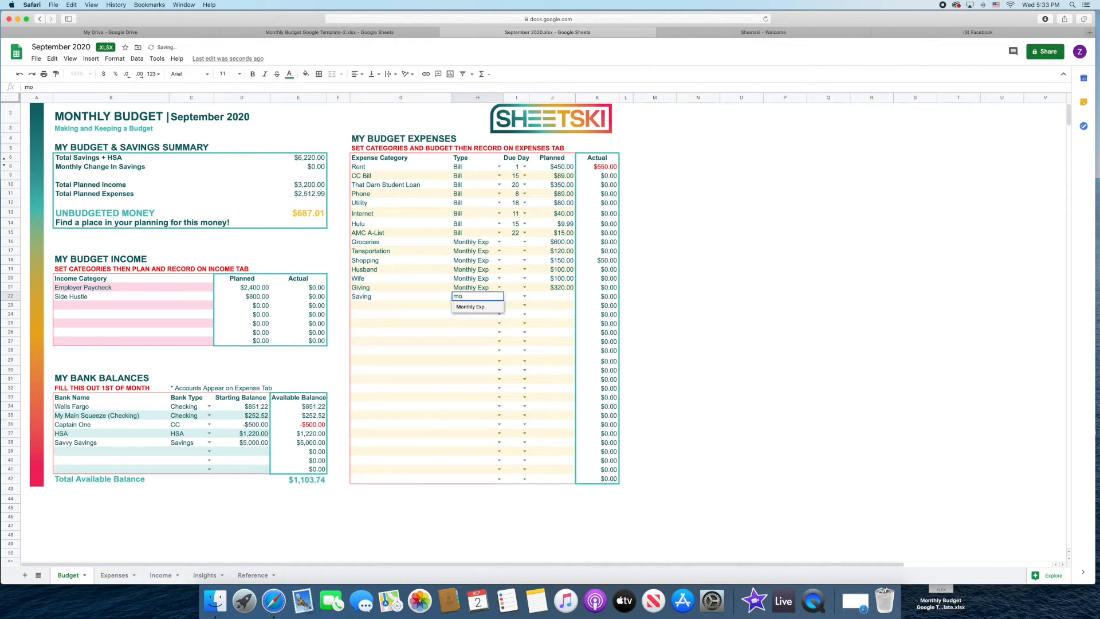
pyautogui.press('Tab')
pyautogui.press('Tab')
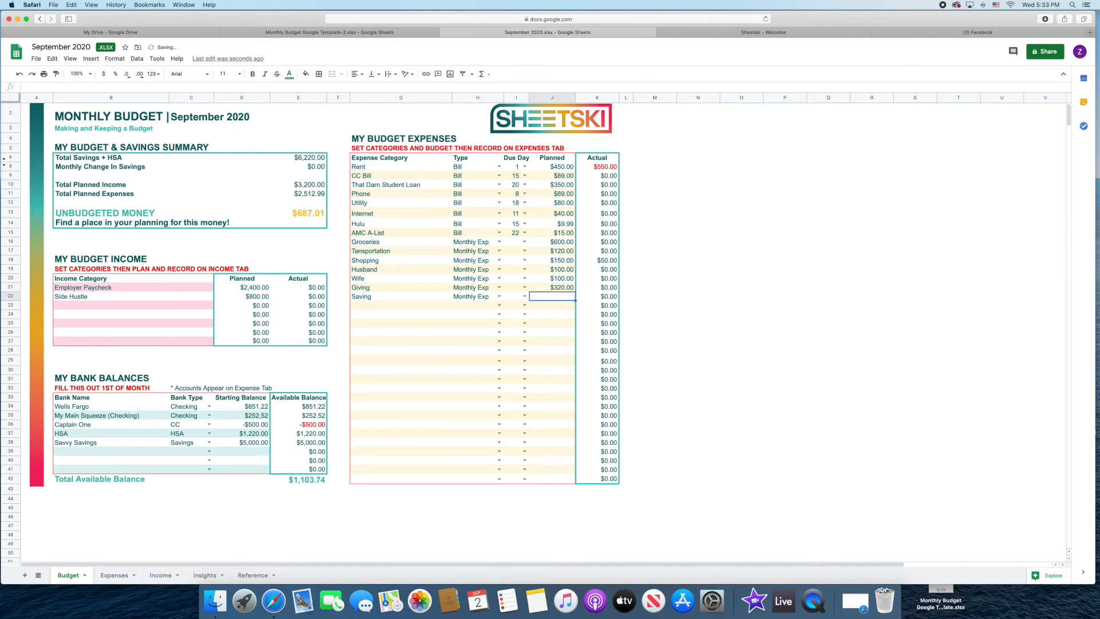
pyautogui.write('320')
pyautogui.press('Return')
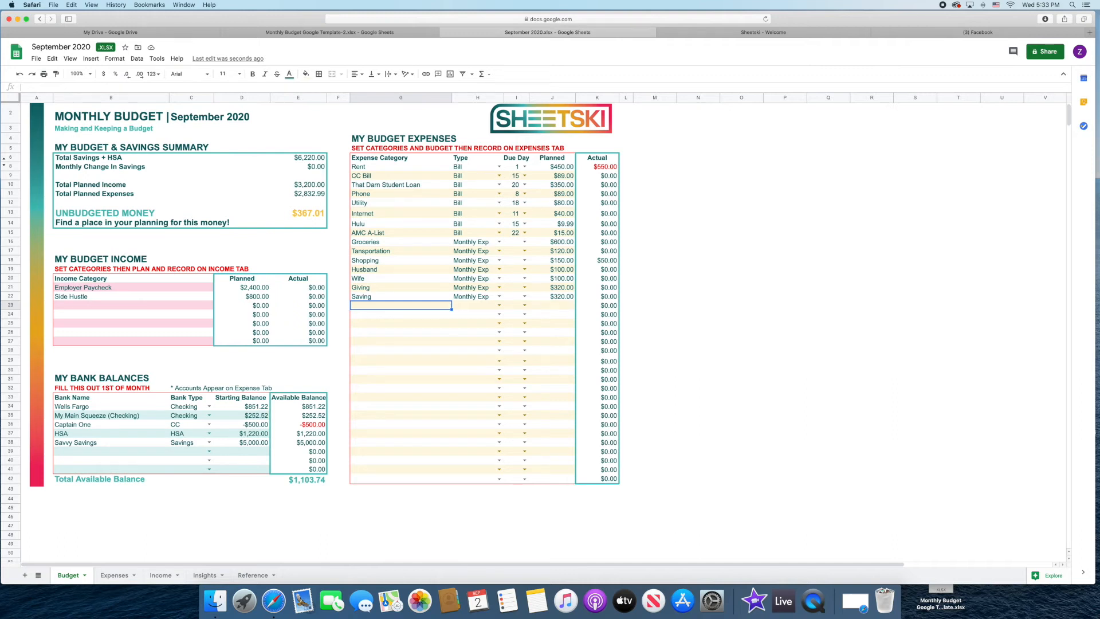
# Step: Add a Coffee expense below Saving, with type Monthly Exp, no due day and a planned amount of $50
pyautogui.write('Coffe')
pyautogui.press('Tab')
pyautogui.write('mon')
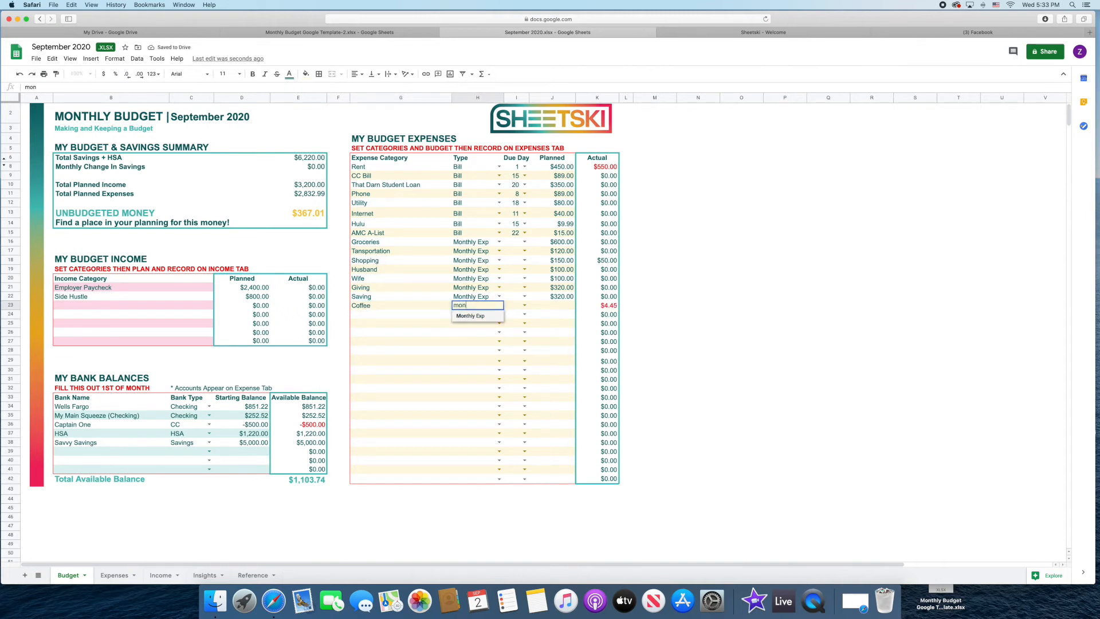
pyautogui.press('Tab')
pyautogui.press('Tab')
pyautogui.write('50')
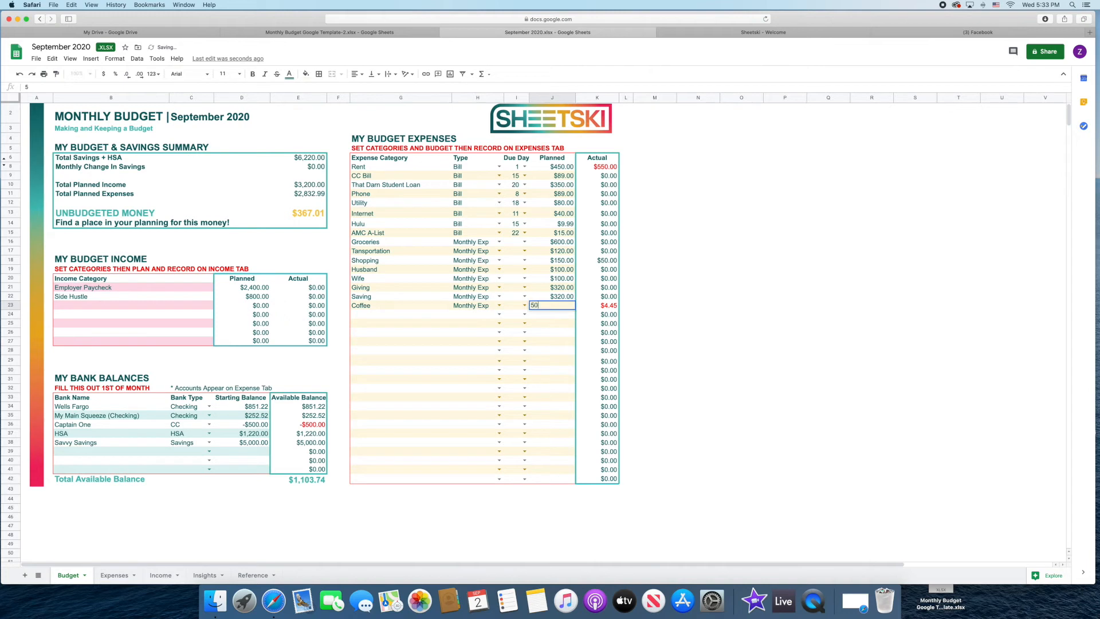
pyautogui.press('Return')
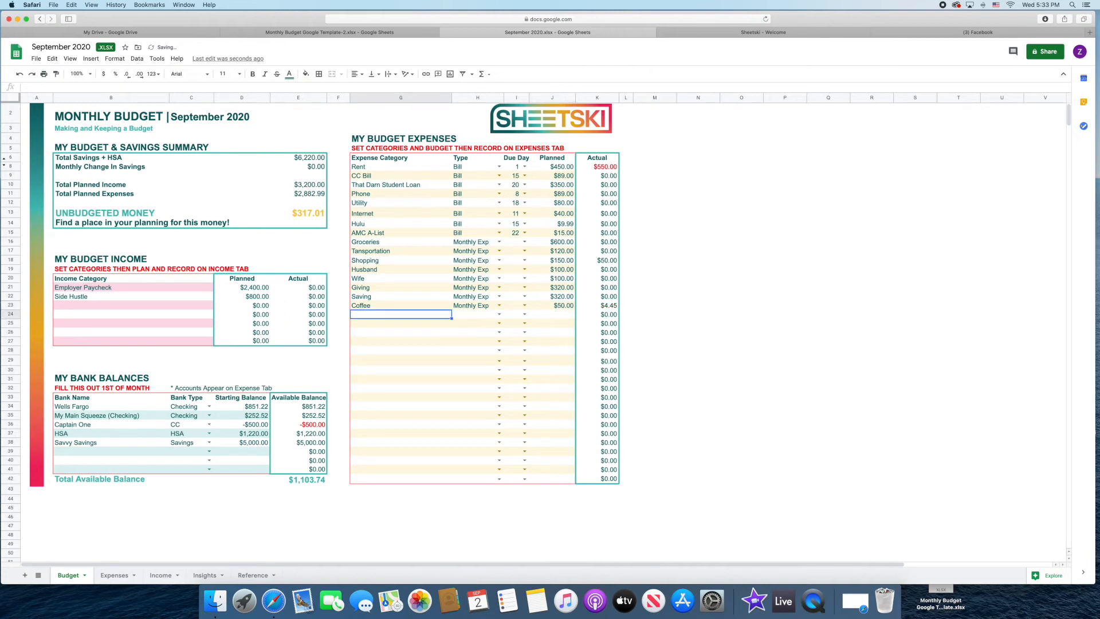
# Step: Add a Pets expense with type Monthly Exp, no due day and a planned amount of $100, ending at the next empty category
pyautogui.write('Pets')
pyautogui.press('Tab')
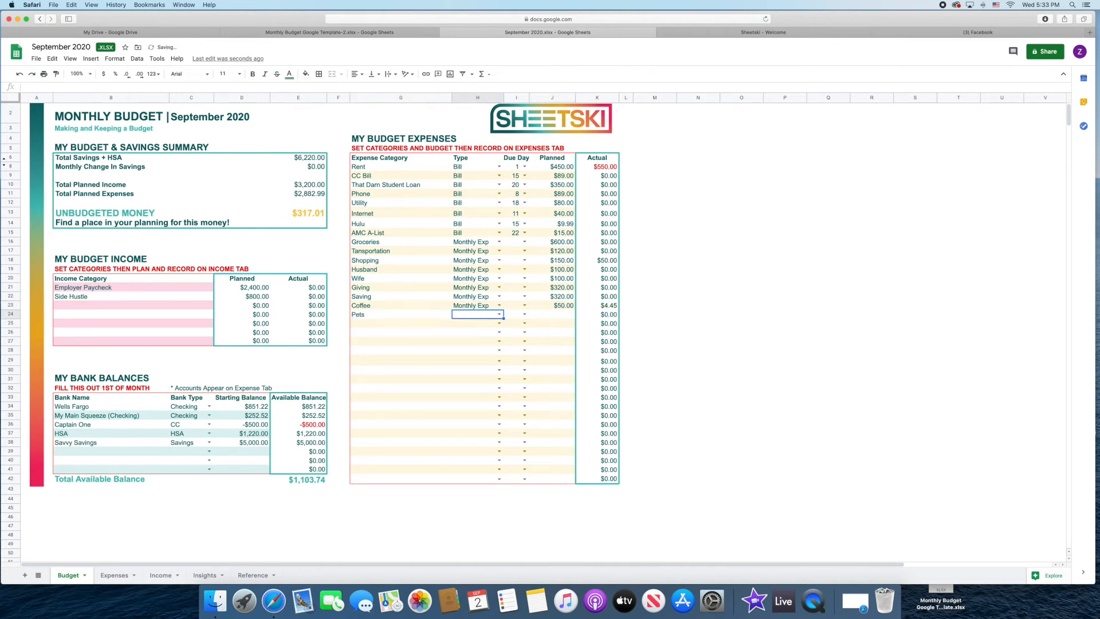
pyautogui.write('mothly')
pyautogui.press('Return')
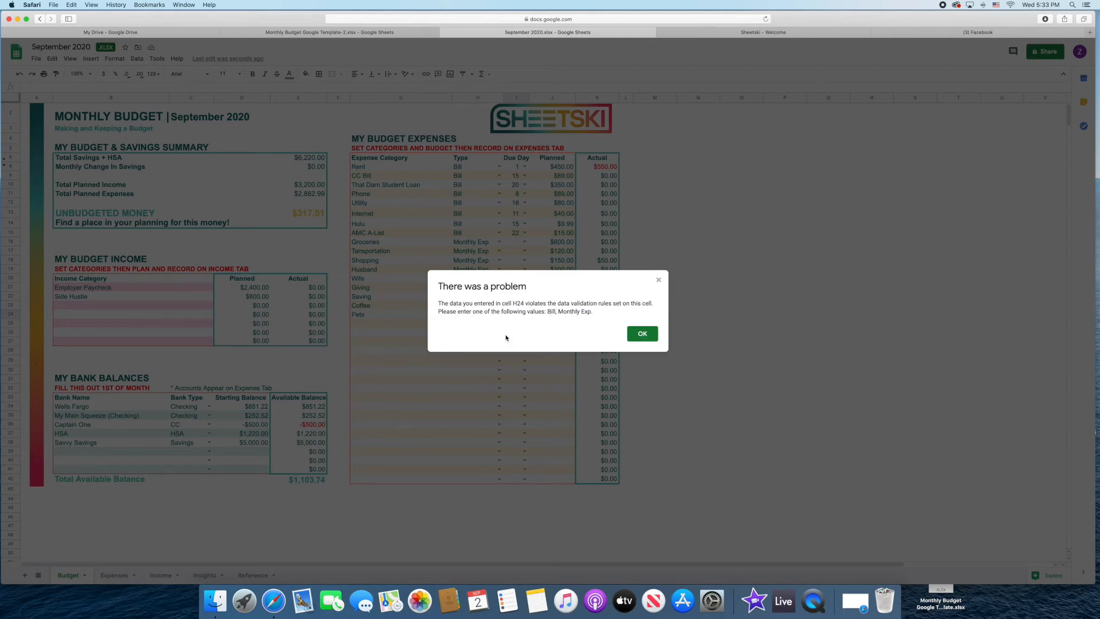
pyautogui.click(641, 334)
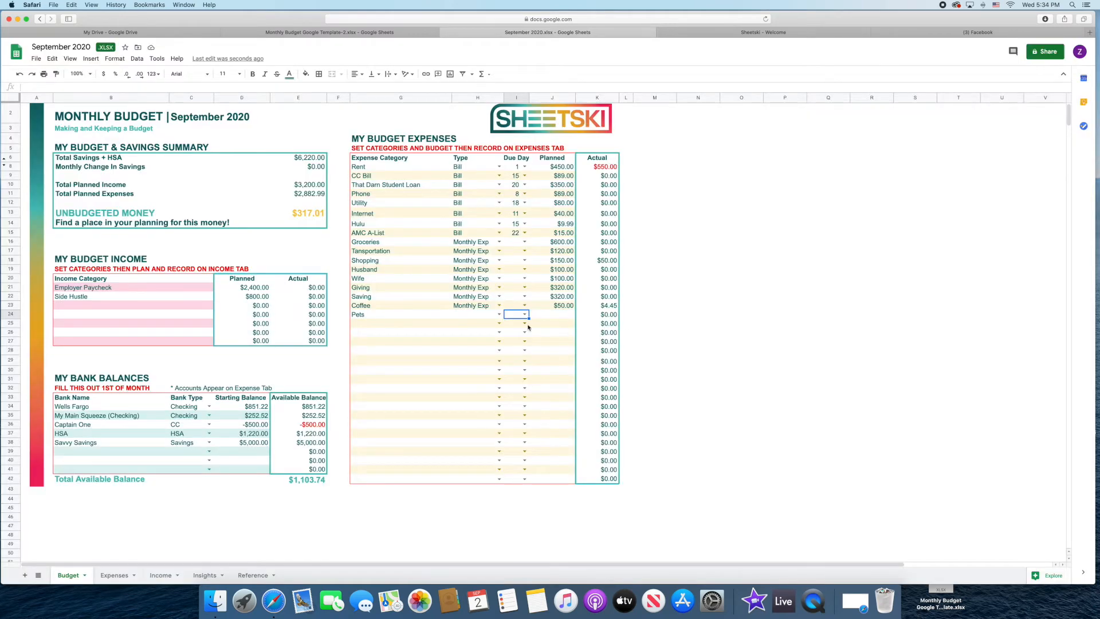
pyautogui.click(499, 315)
pyautogui.click(471, 336)
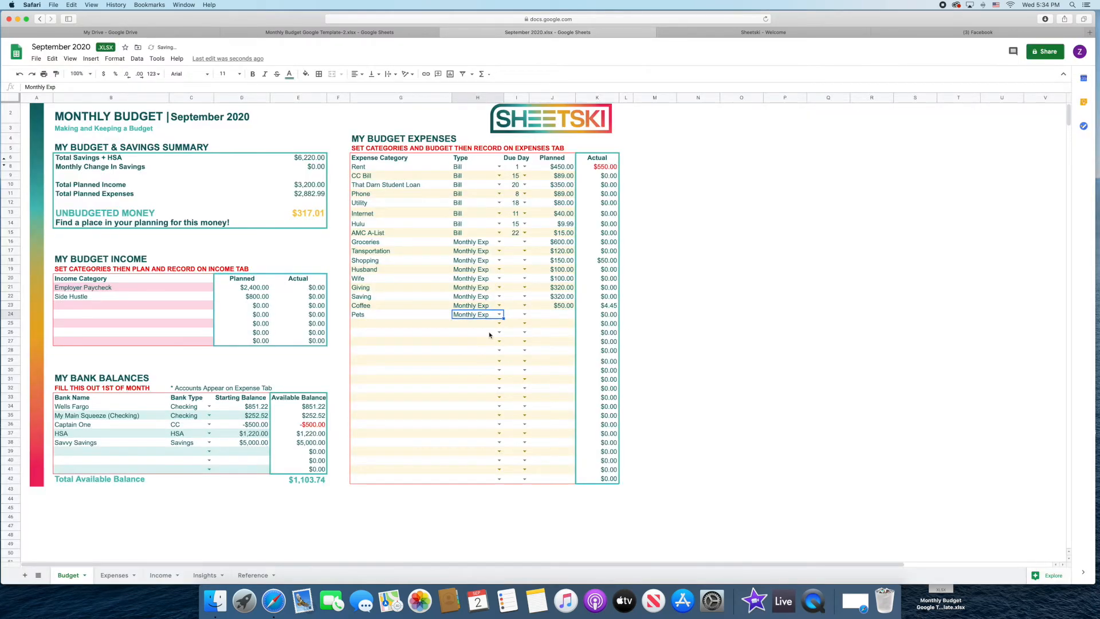
pyautogui.press('Tab')
pyautogui.press('Tab')
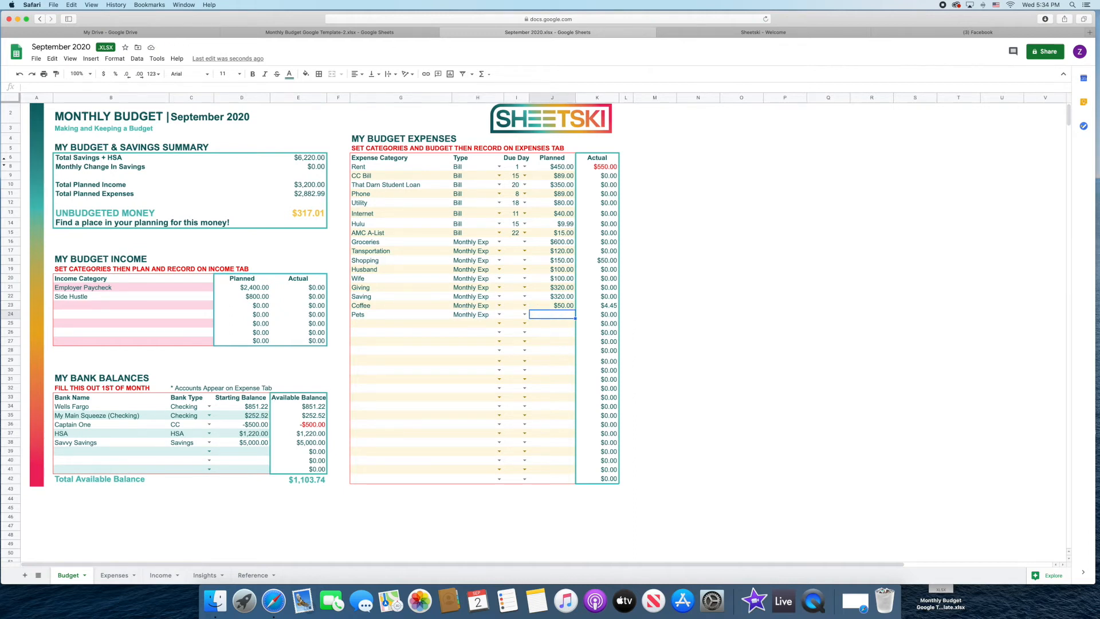
pyautogui.write('100')
pyautogui.press('Return')
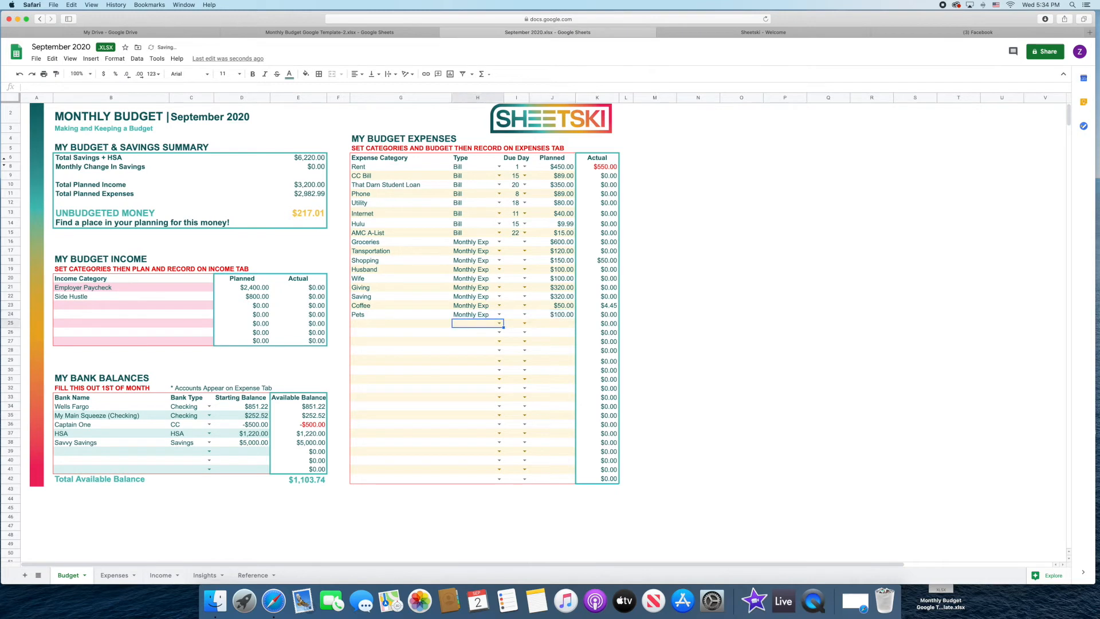
pyautogui.press('Left')
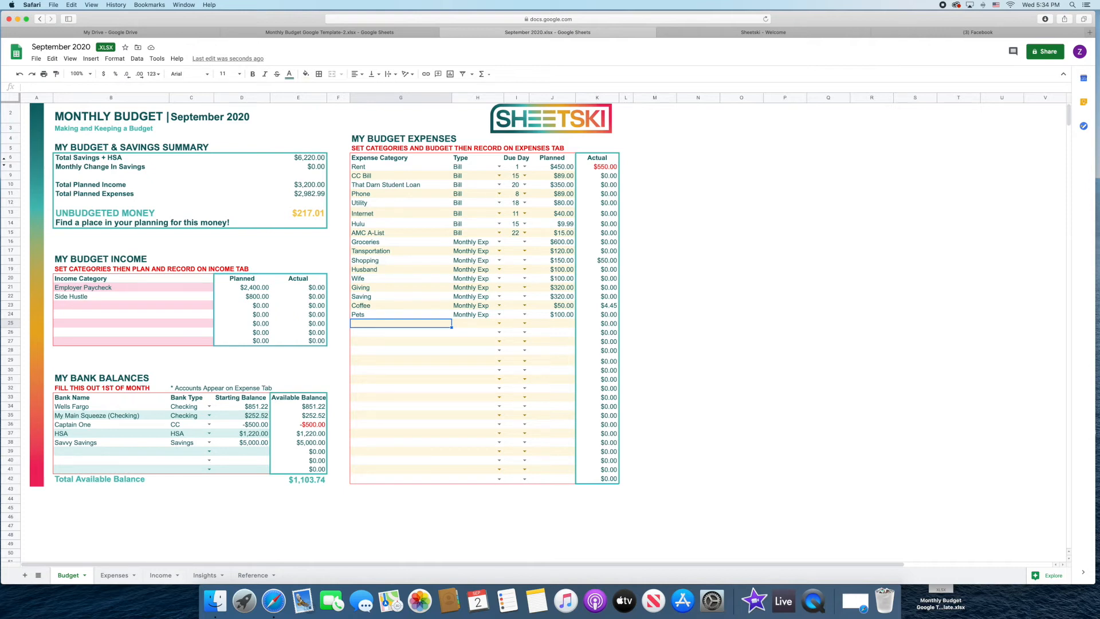
pyautogui.click(308, 213)
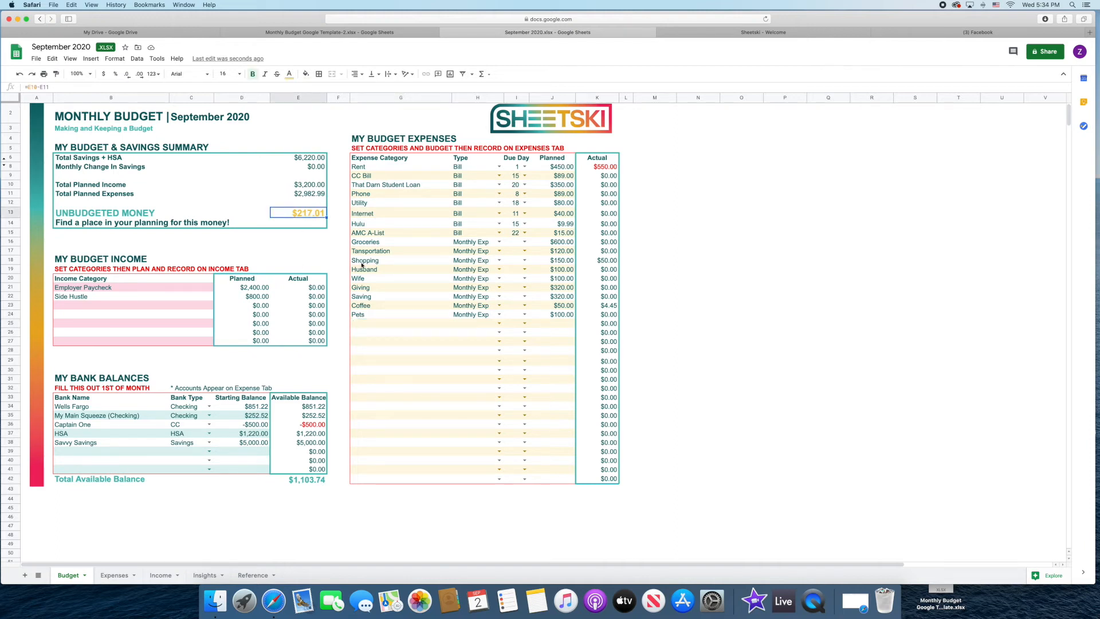
pyautogui.click(380, 324)
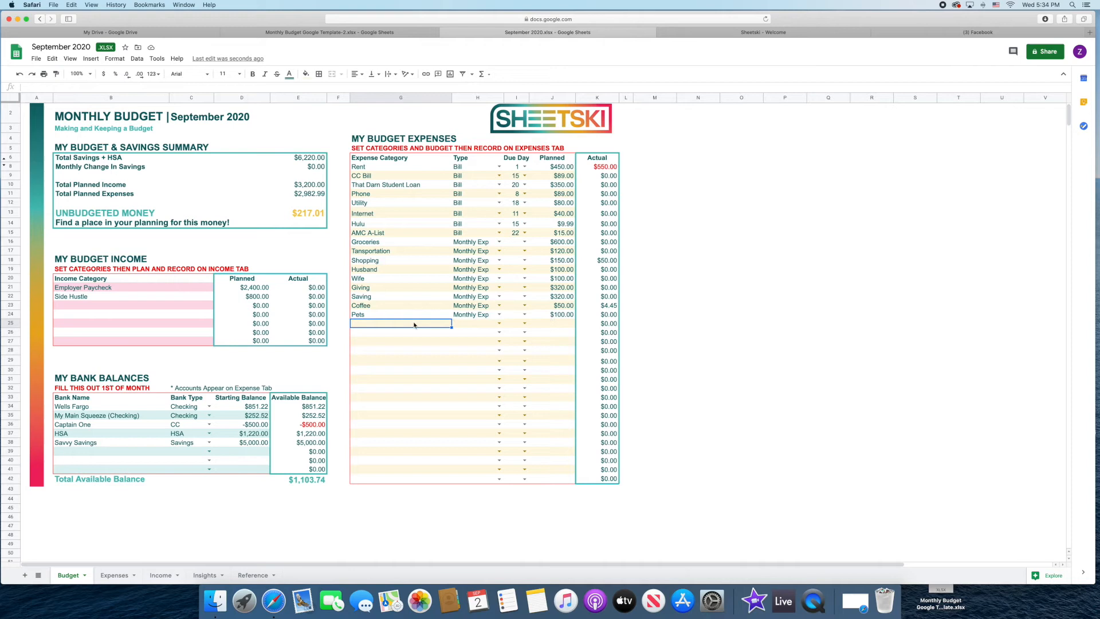
pyautogui.write('Misc')
pyautogui.press('BackSpace')
pyautogui.press('BackSpace')
pyautogui.press('BackSpace')
pyautogui.press('BackSpace')
# Step: Add a Junk Drawer expense below Pets, with type Monthly Exp, no due day and a planned amount of $217.01
pyautogui.write('Junk Drawer')
pyautogui.press('Tab')
pyautogui.write('m')
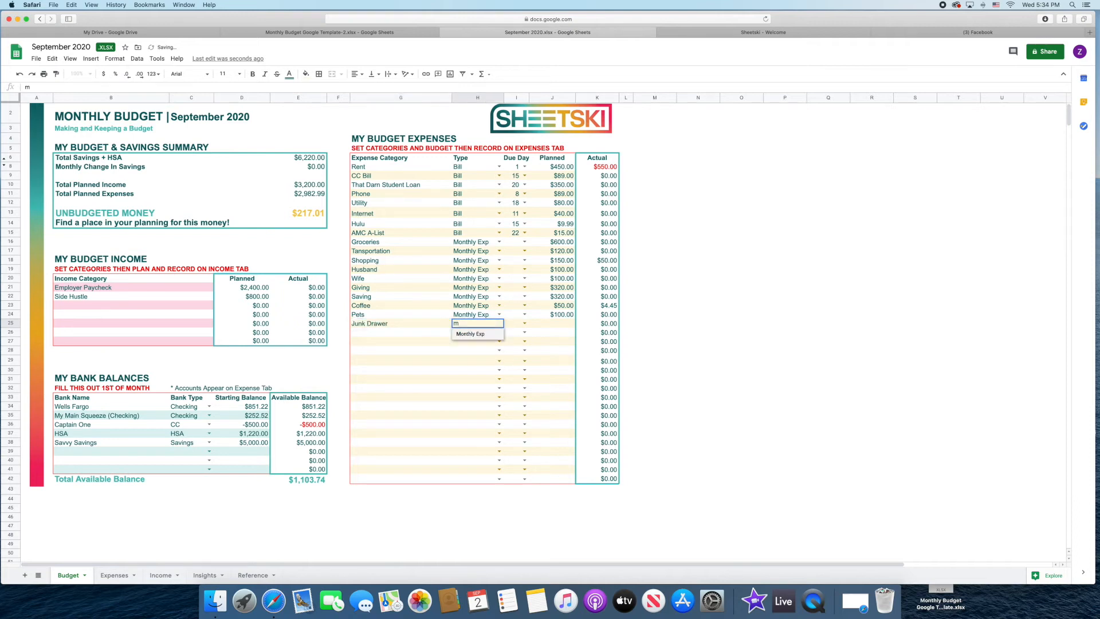
pyautogui.press('Tab')
pyautogui.press('Tab')
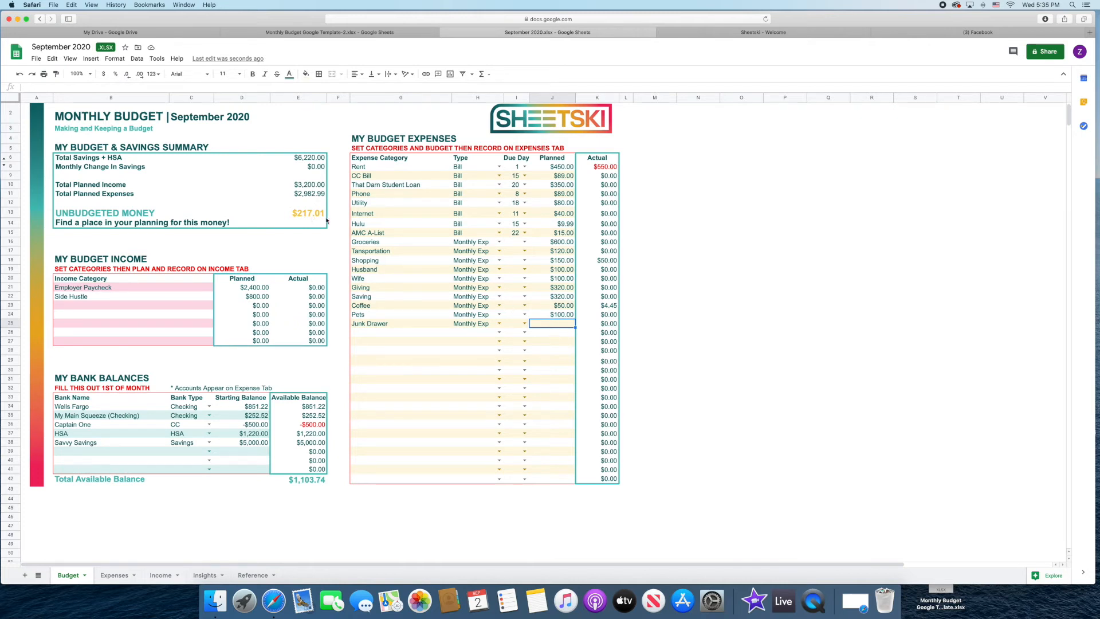
pyautogui.write('217.01')
pyautogui.press('Return')
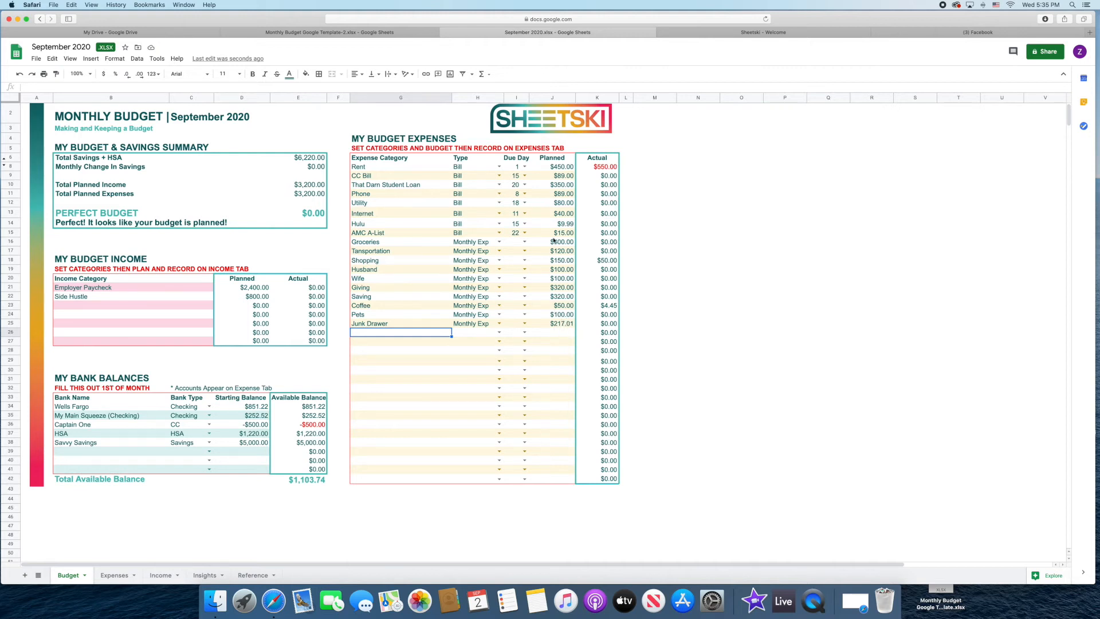
# Step: Set the planned amount of the Wife expense to $200 and of the Junk Drawer expense to $117.01
pyautogui.click(560, 279)
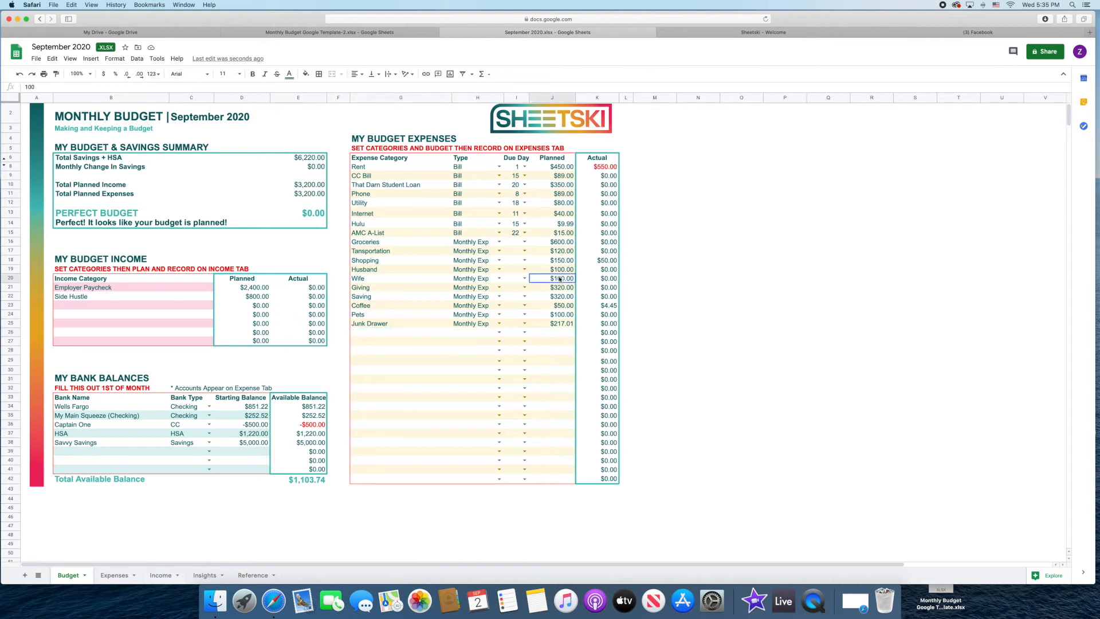
pyautogui.write('200')
pyautogui.press('Return')
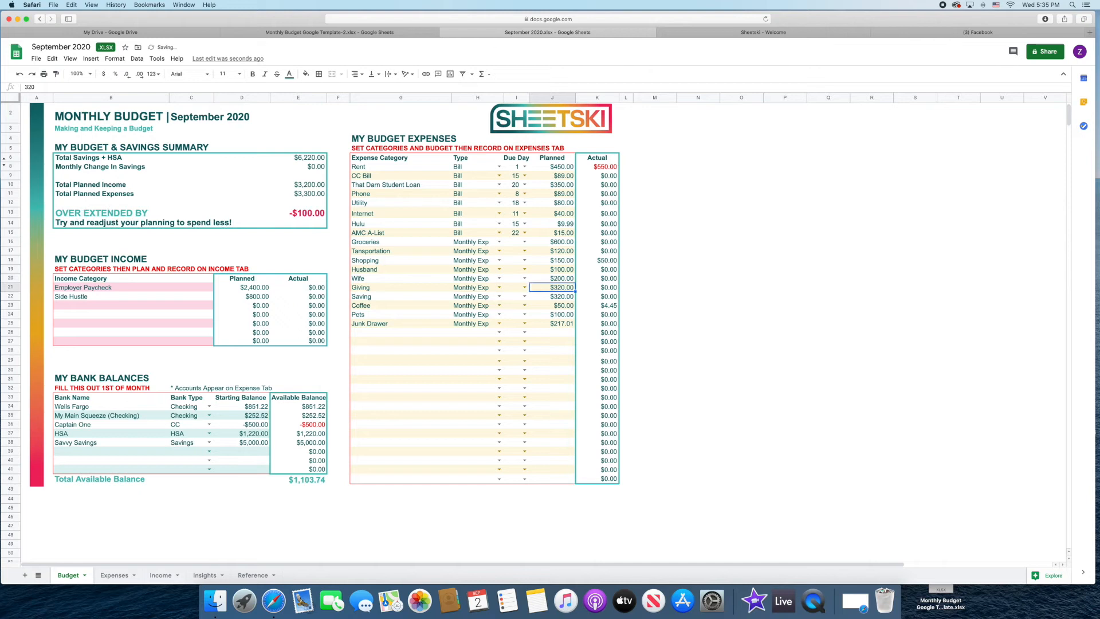
pyautogui.click(570, 324)
pyautogui.write('117.01')
pyautogui.press('Return')
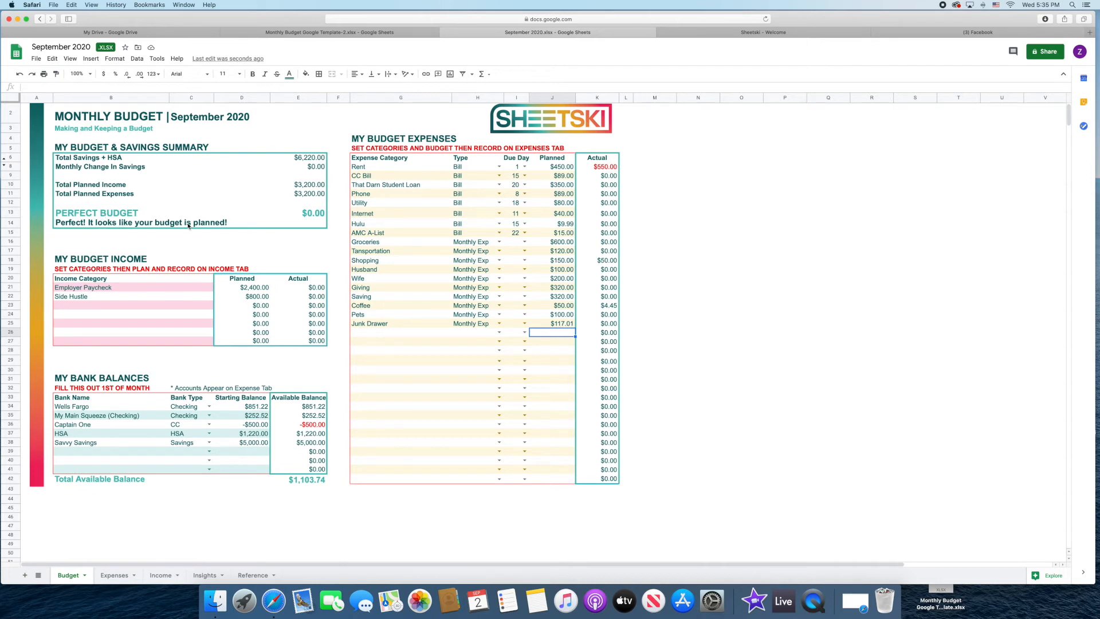
# Step: Try planned amounts of $117.00 and $117.02 for the Junk Drawer expense
pyautogui.click(557, 327)
pyautogui.write('117')
pyautogui.press('Return')
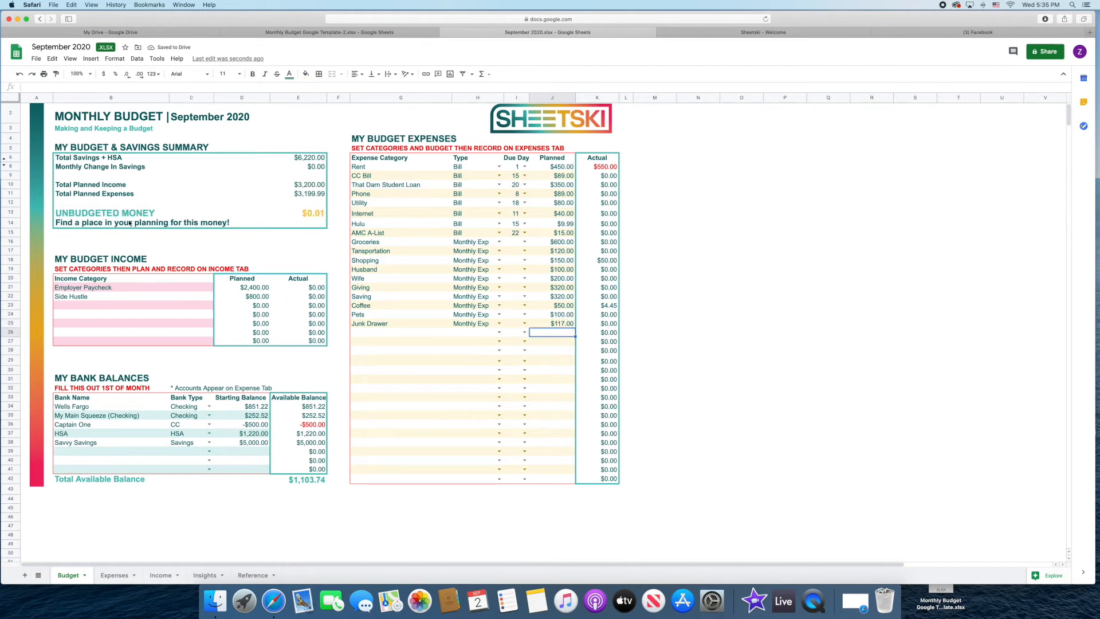
pyautogui.click(565, 325)
pyautogui.write('117.02')
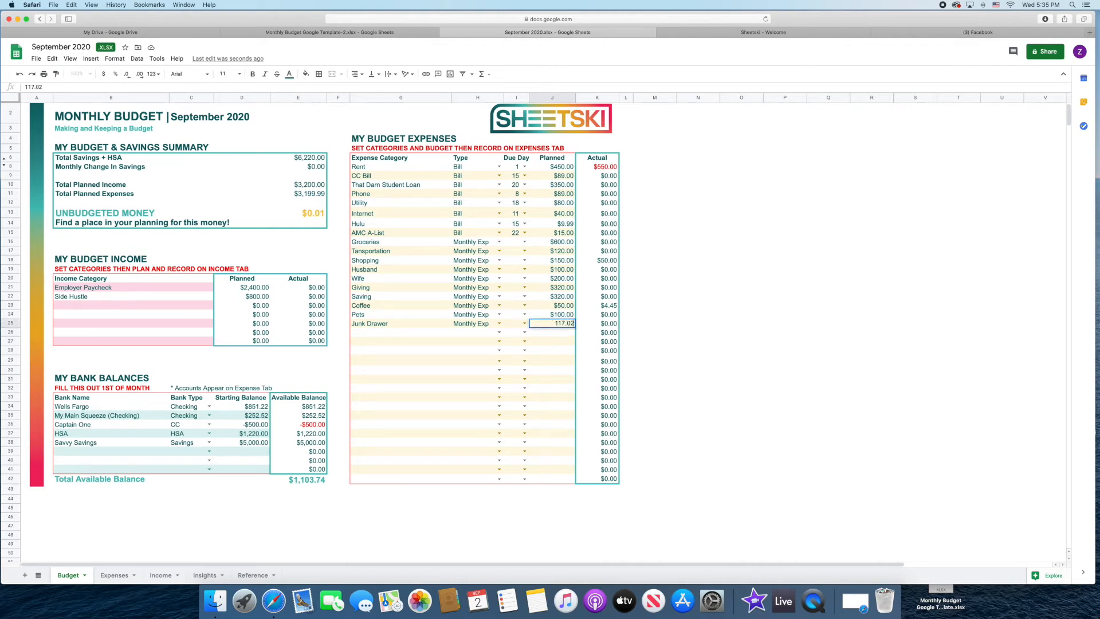
pyautogui.press('Return')
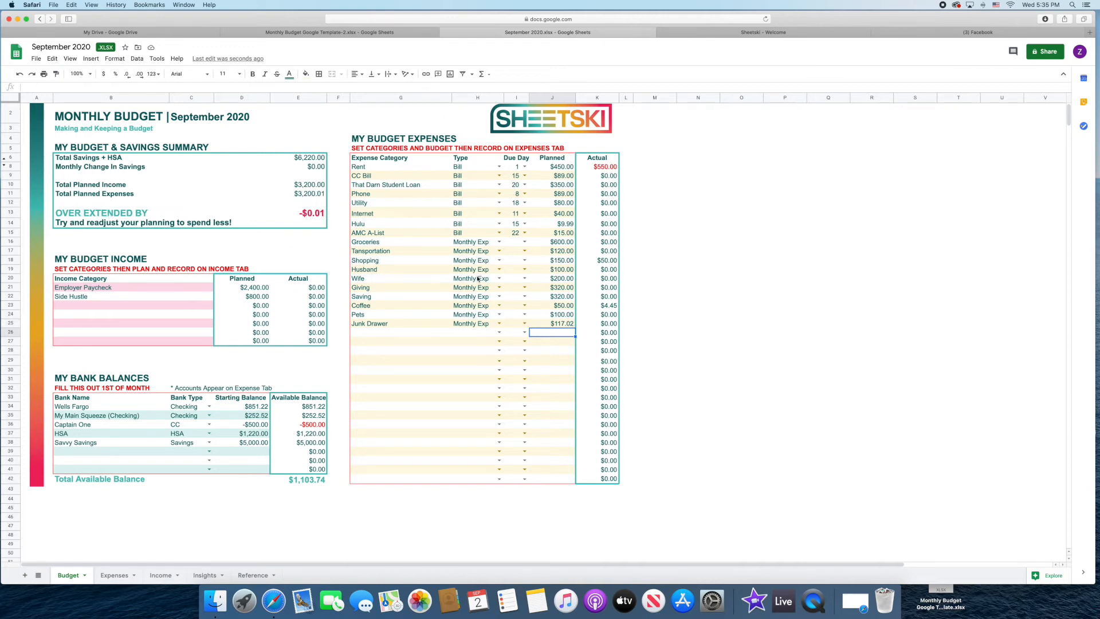
# Step: Set the Junk Drawer planned amount to 89.52 and extend it into the formula =89.52+27.49
pyautogui.click(561, 326)
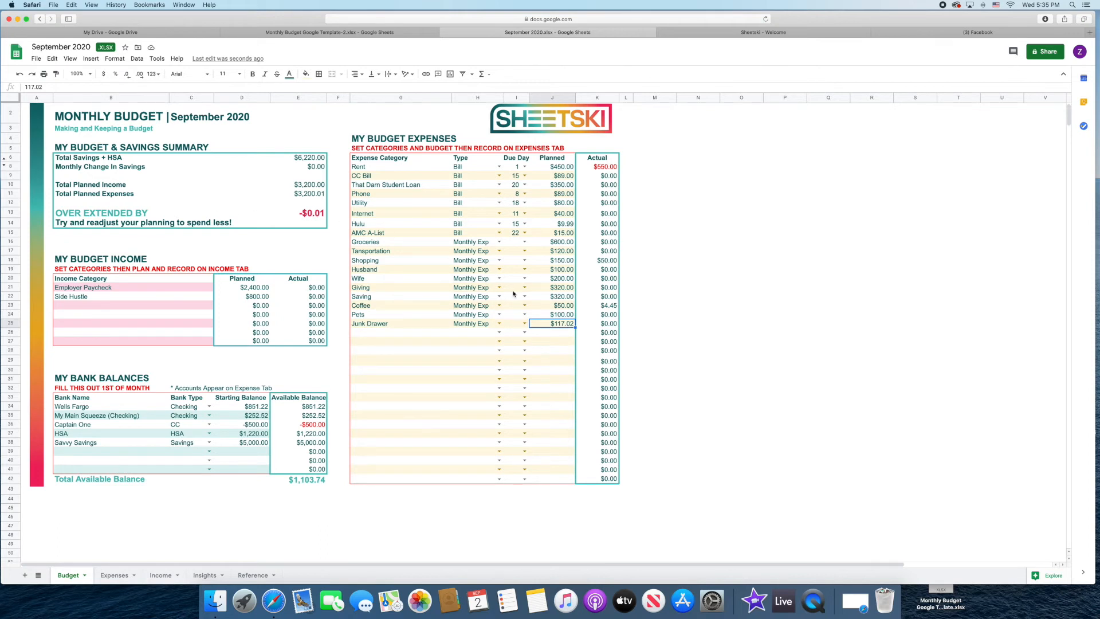
pyautogui.write('89.52')
pyautogui.press('Return')
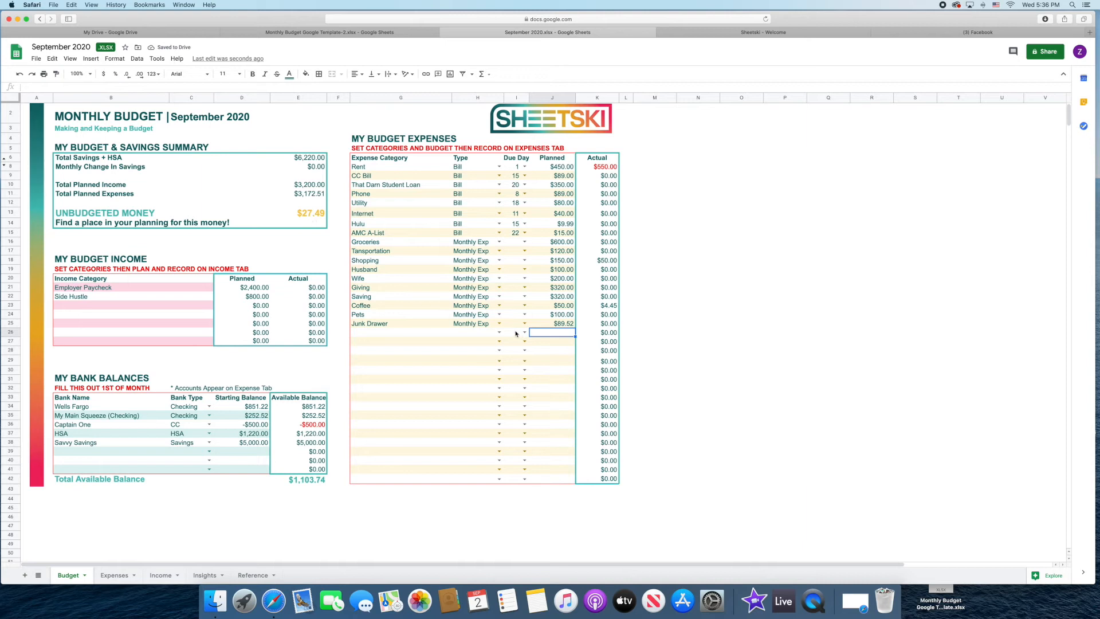
pyautogui.press('Up')
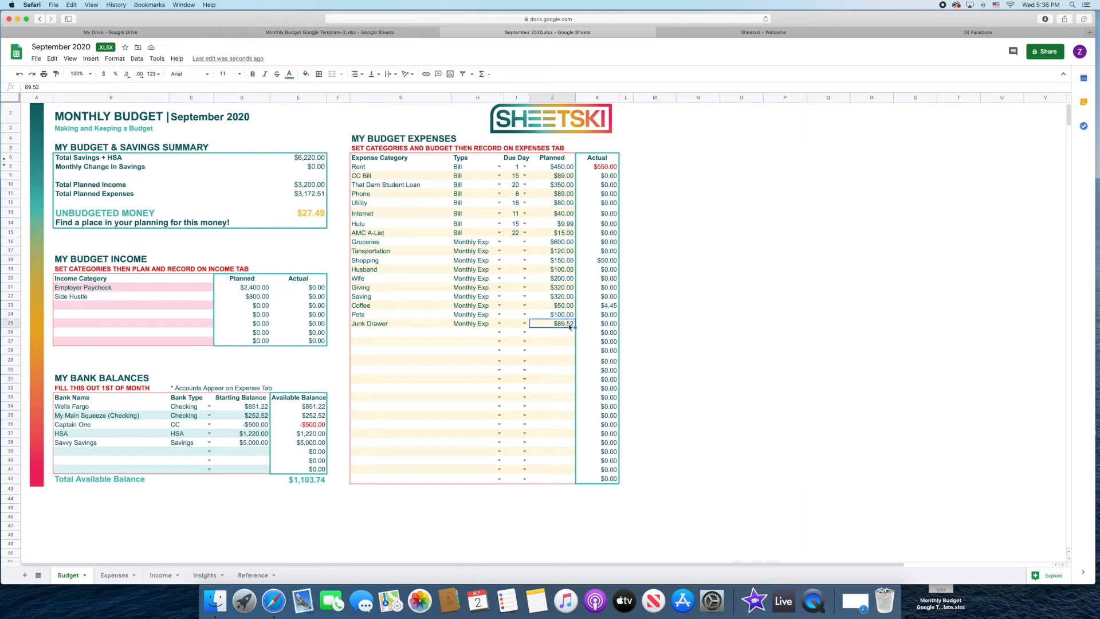
pyautogui.click(28, 89)
pyautogui.write('=')
pyautogui.write('+27.49')
pyautogui.press('Return')
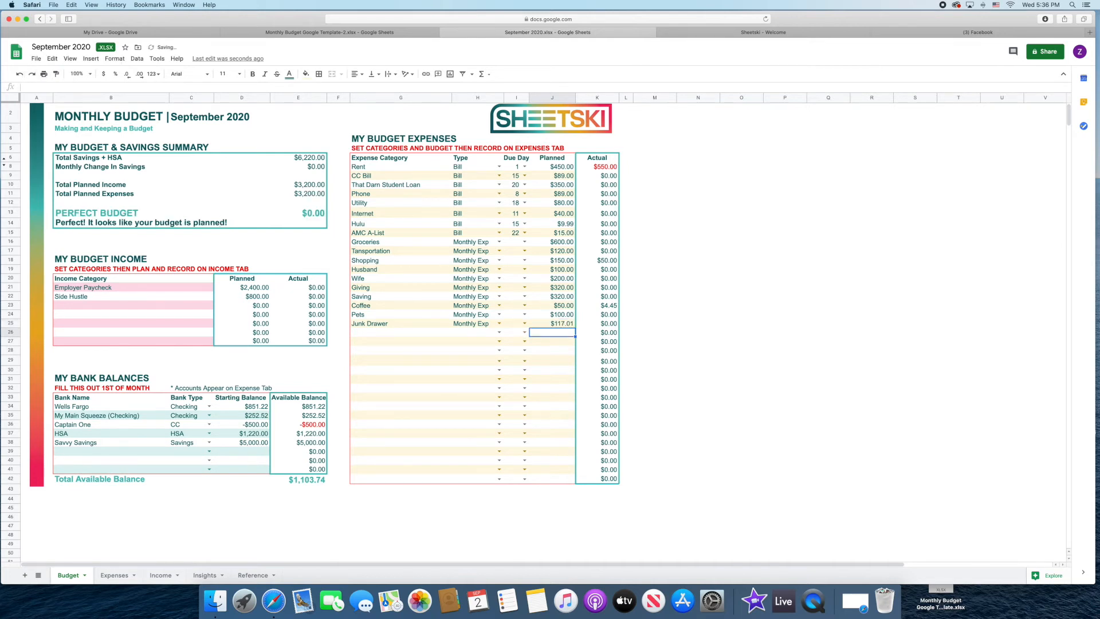
pyautogui.click(314, 216)
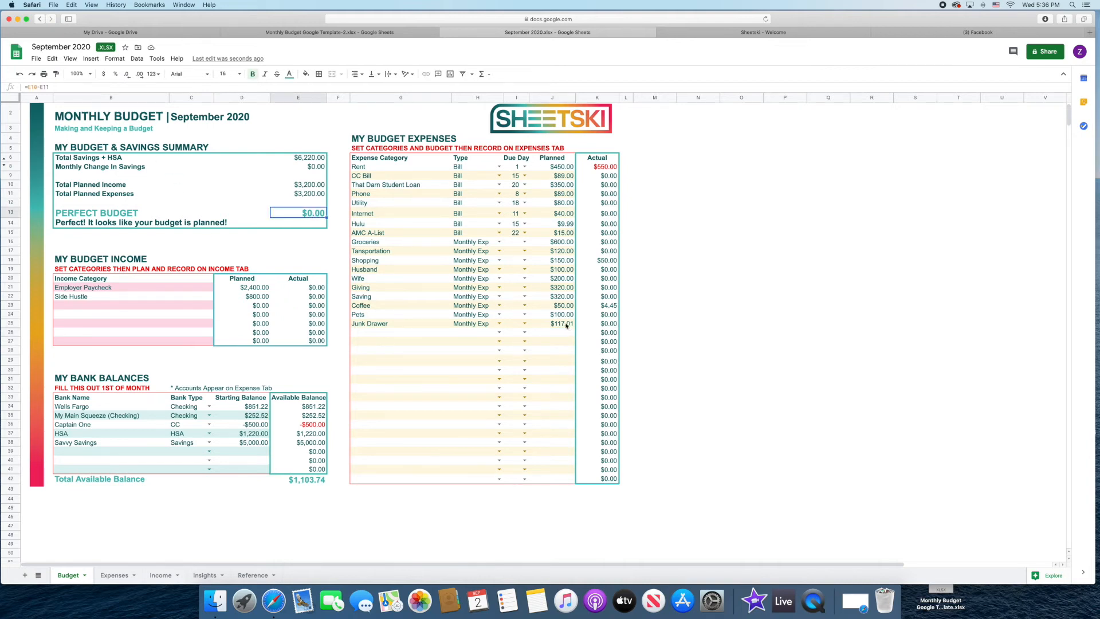
pyautogui.click(570, 323)
pyautogui.click(402, 332)
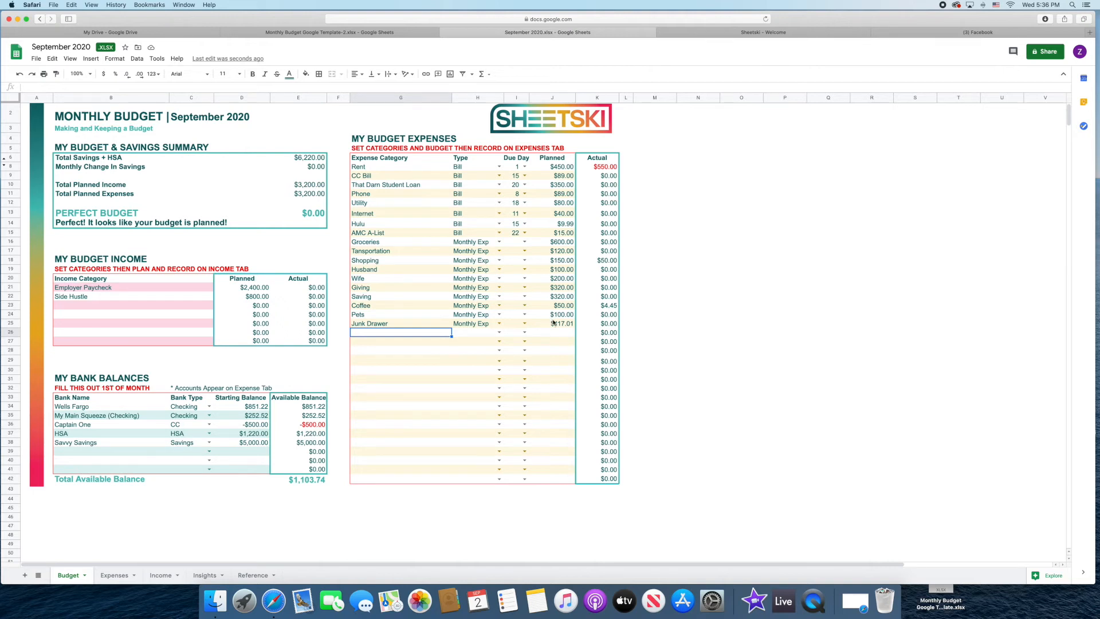
pyautogui.press('Right')
pyautogui.press('Right')
pyautogui.press('Right')
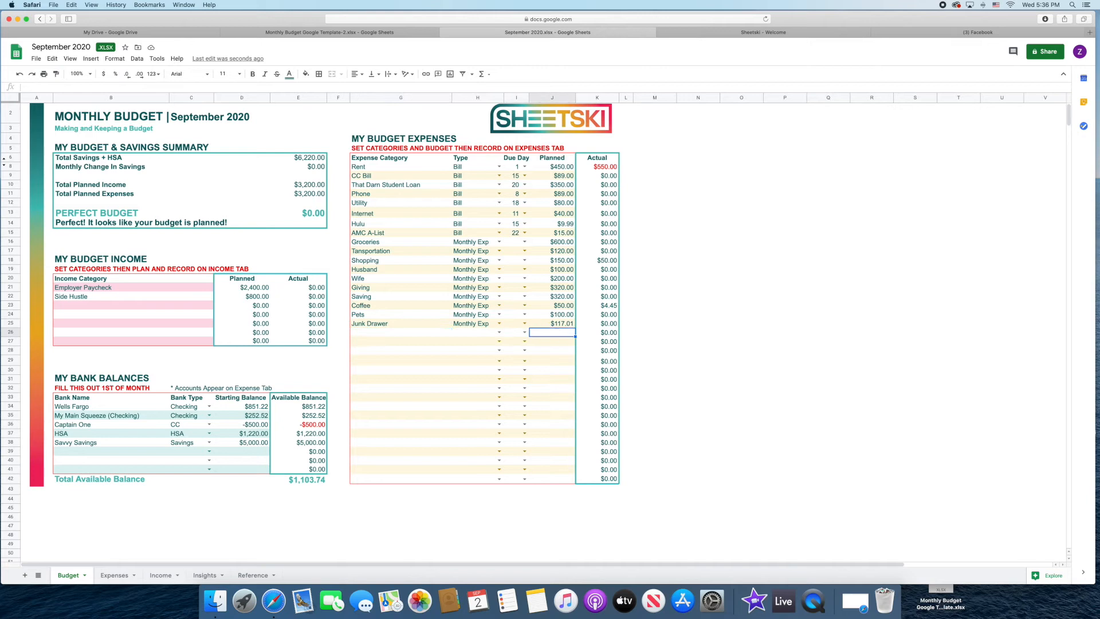
pyautogui.press('Left')
pyautogui.press('Left')
pyautogui.press('Left')
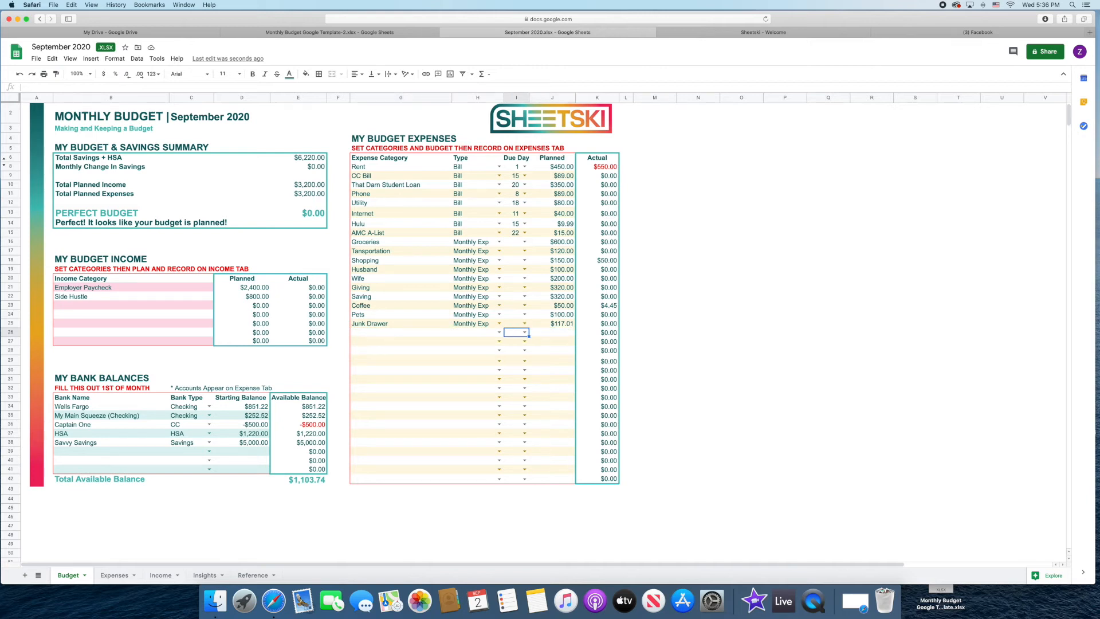
pyautogui.press('Right')
pyautogui.press('Left')
pyautogui.press('Right')
pyautogui.press('Left')
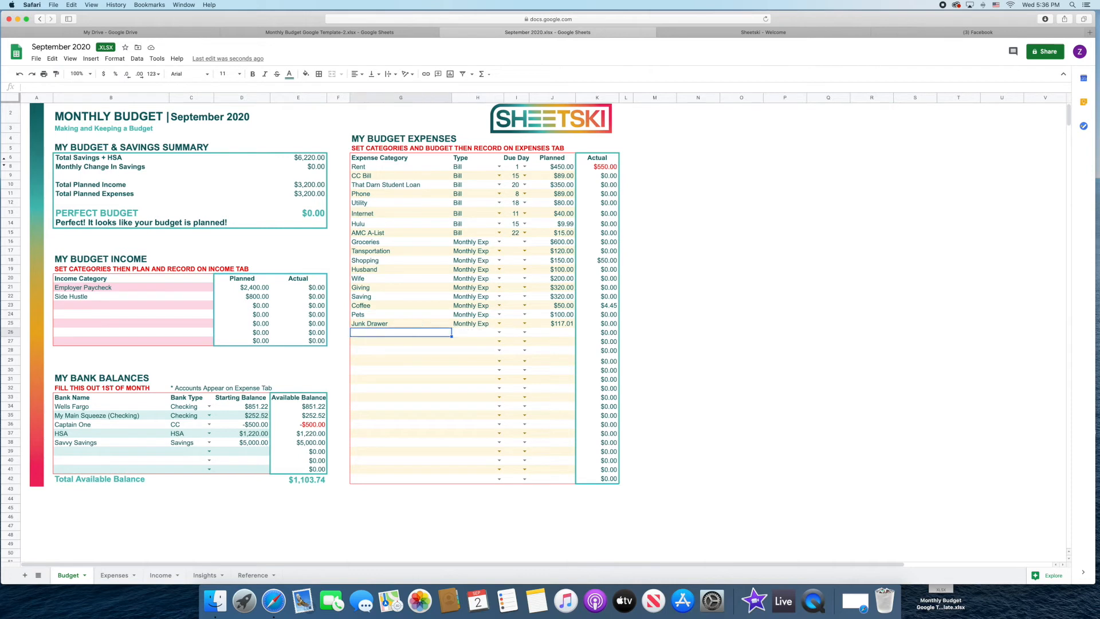
pyautogui.press('Down')
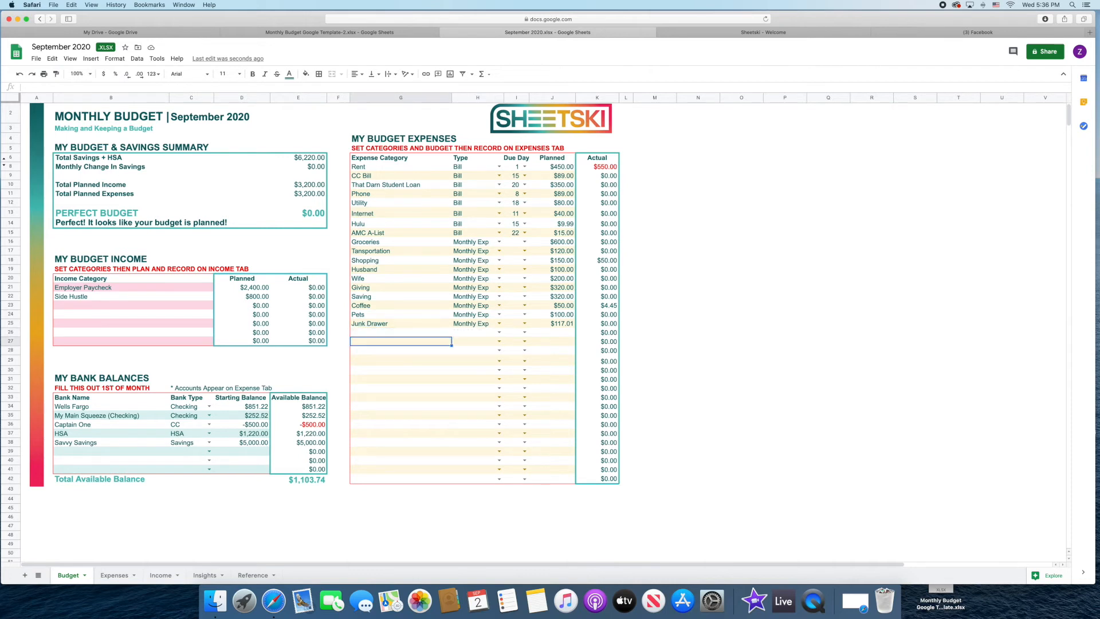
pyautogui.press('Up')
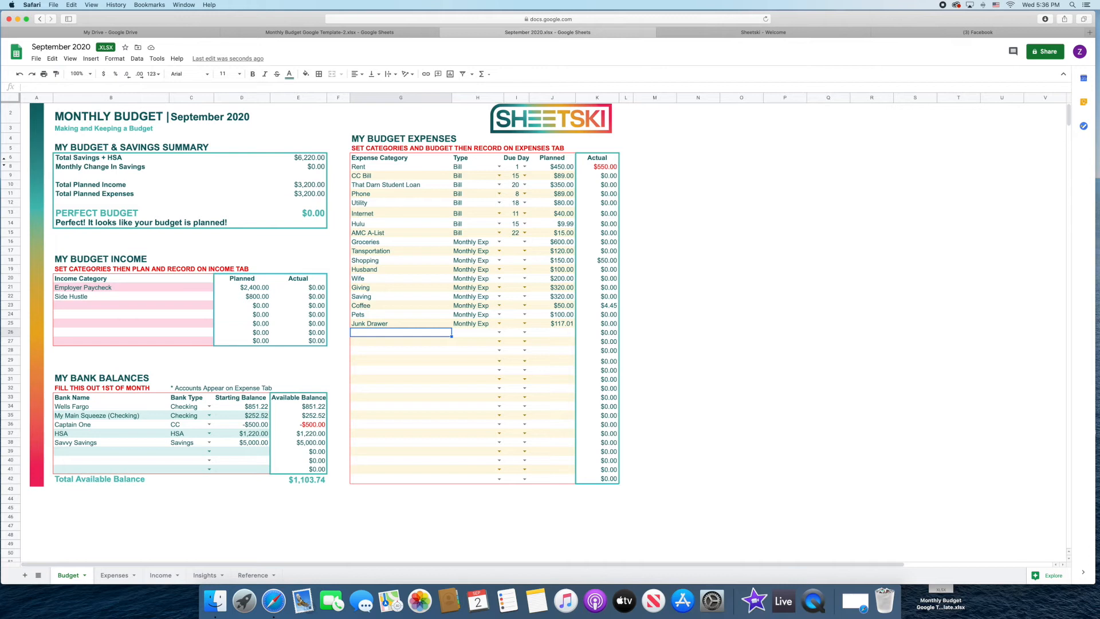
# Step: Add an Item expense below Junk Drawer with type Monthly Exp, due day 5 and planned amount $50, and clear that row again
pyautogui.write('Item')
pyautogui.press('Tab')
pyautogui.write('Mo')
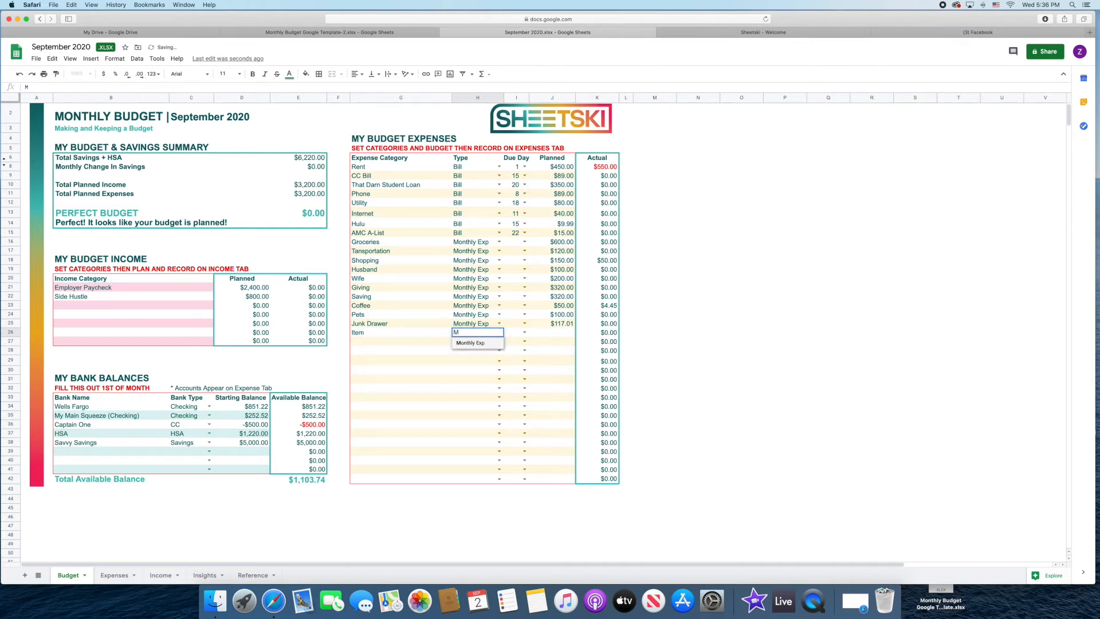
pyautogui.press('Tab')
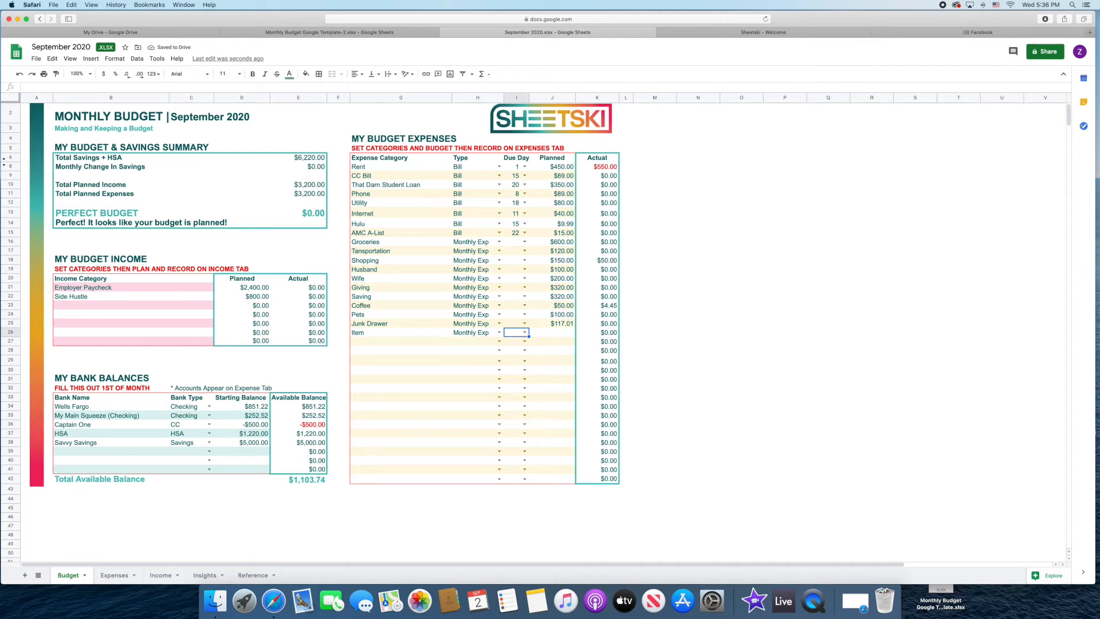
pyautogui.write('5')
pyautogui.press('Tab')
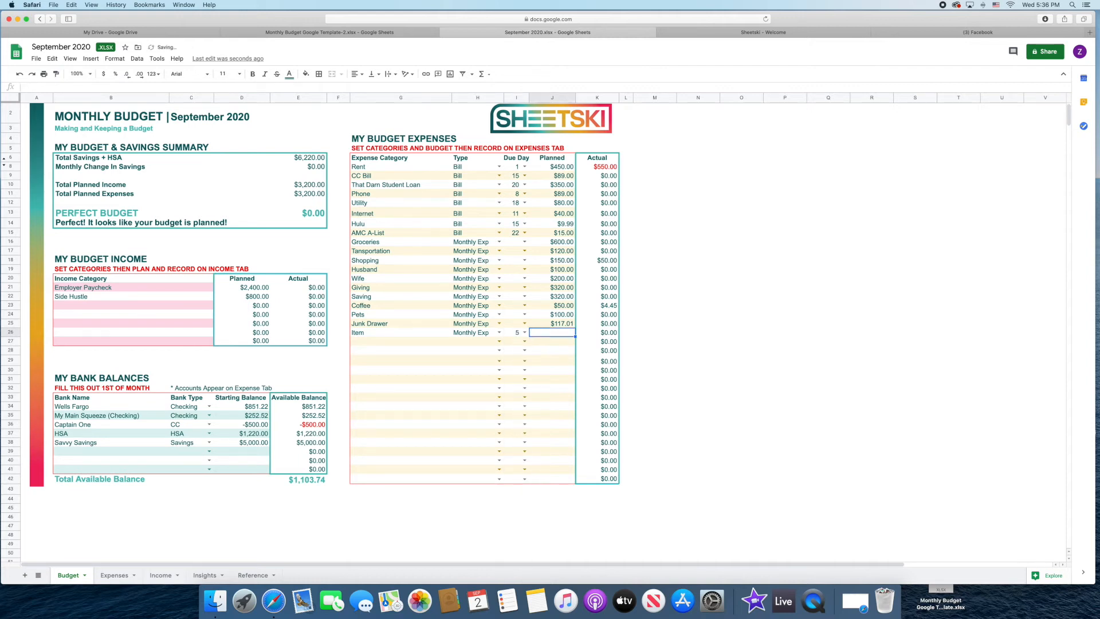
pyautogui.write('50')
pyautogui.press('Return')
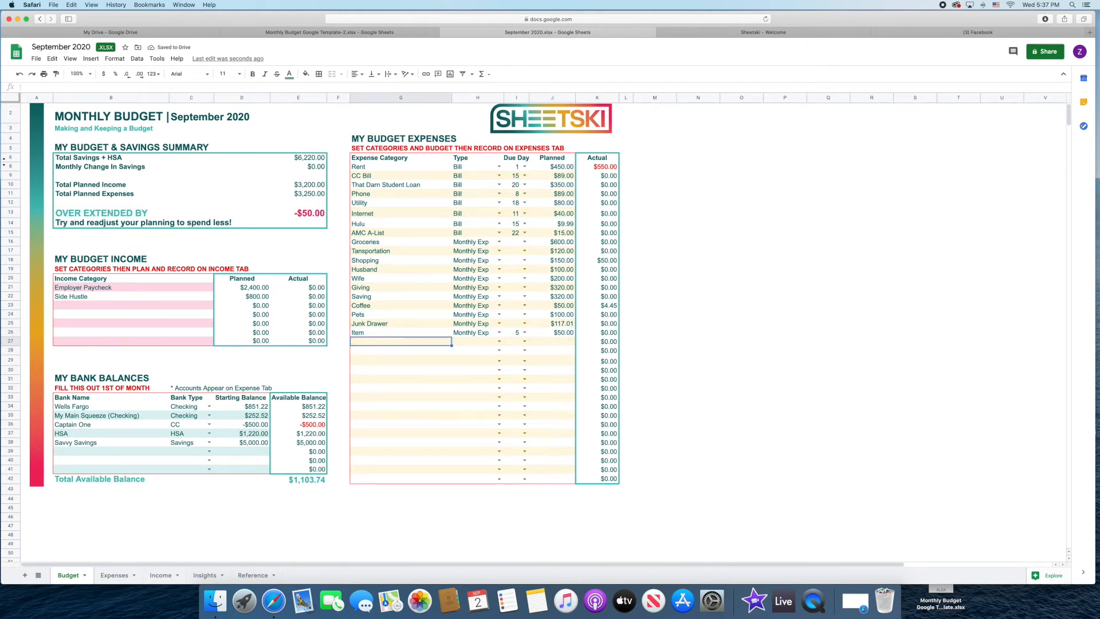
pyautogui.moveTo(423, 333); pyautogui.dragTo(543, 338)
pyautogui.press('Delete')
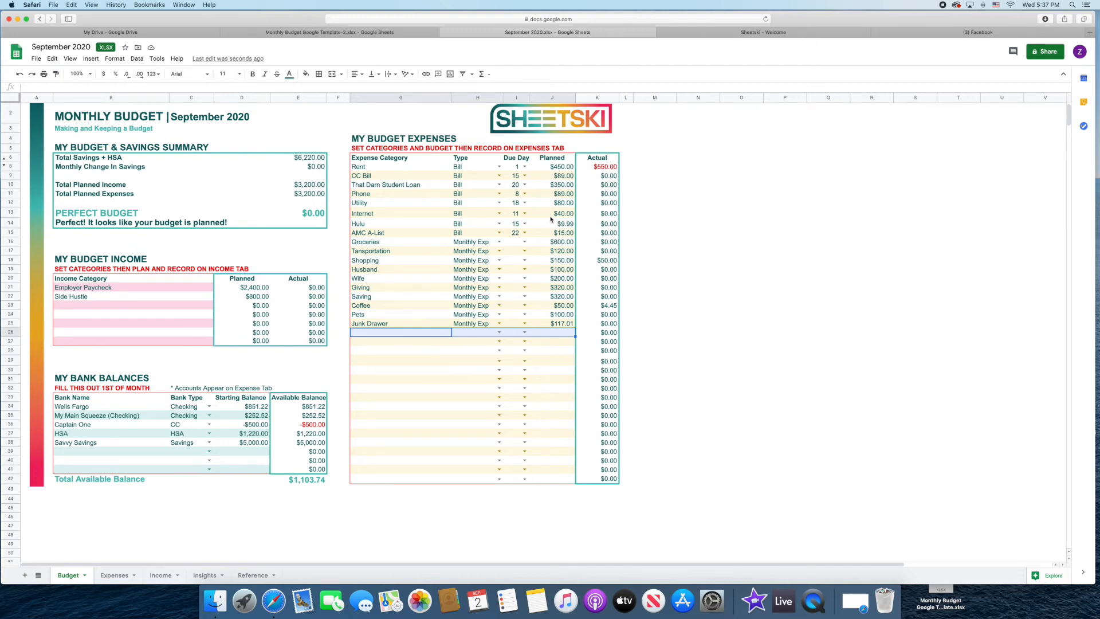
# Step: Check the Planned Cash Flow chart on the Insights sheet and return to the Budget sheet
pyautogui.click(202, 576)
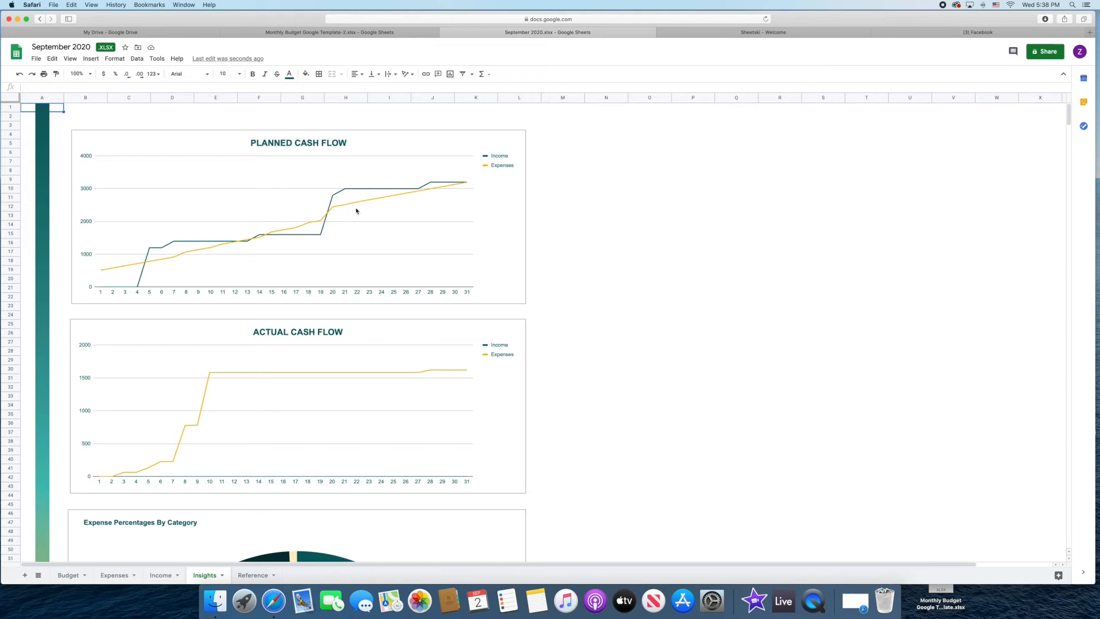
pyautogui.click(69, 575)
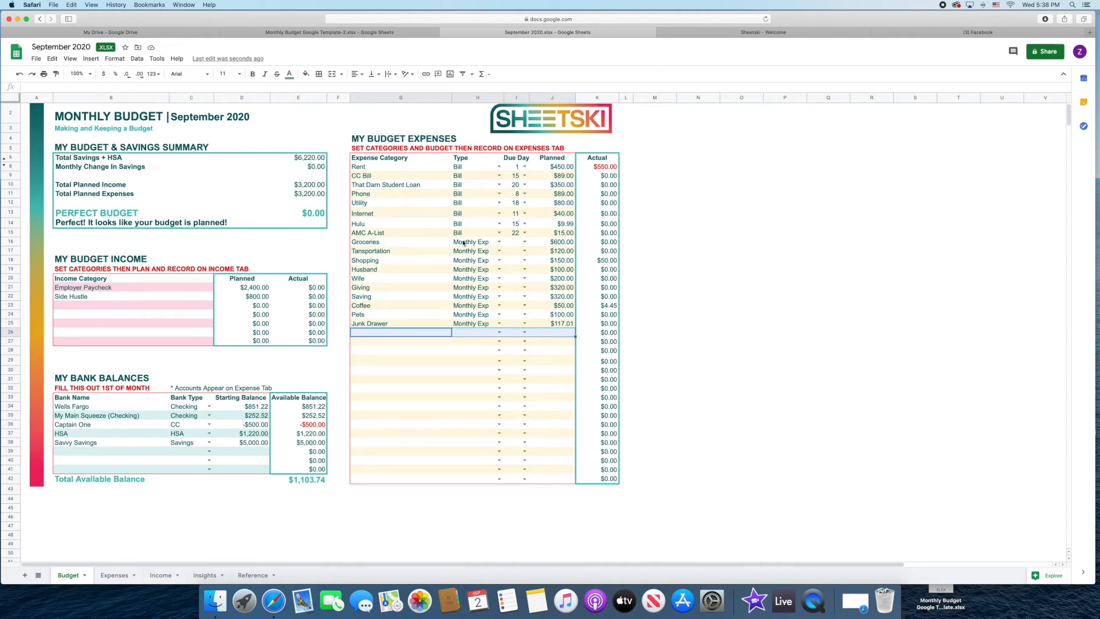
# Step: Set the Groceries expense to type Bill with due day 15, check the Planned Cash Flow chart on Insights, and return to Budget
pyautogui.click(497, 242)
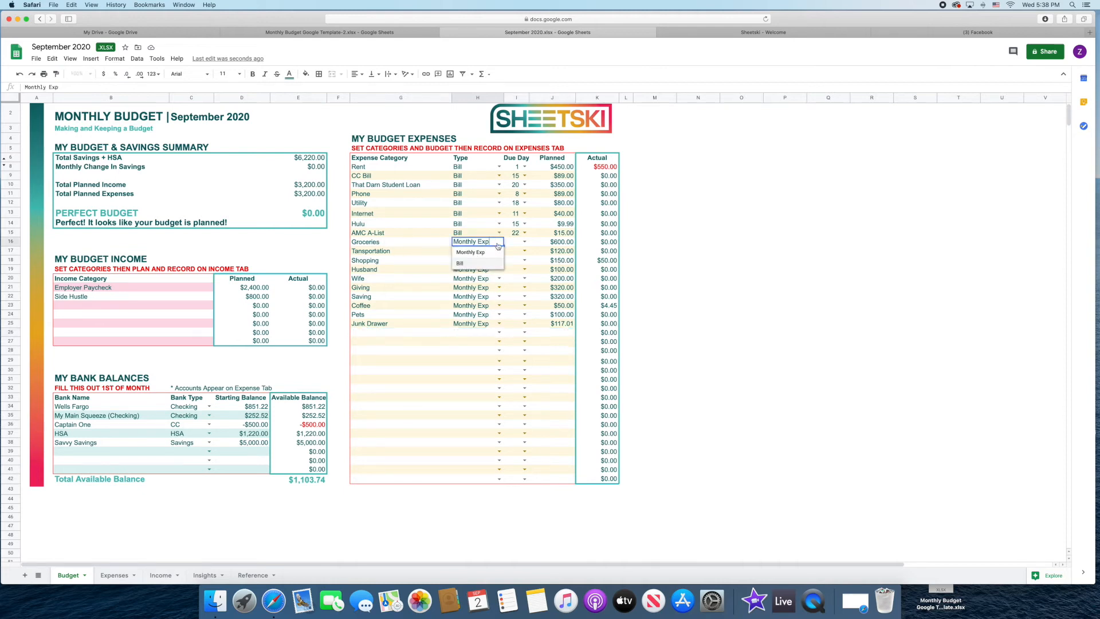
pyautogui.click(459, 263)
pyautogui.click(516, 242)
pyautogui.write('15')
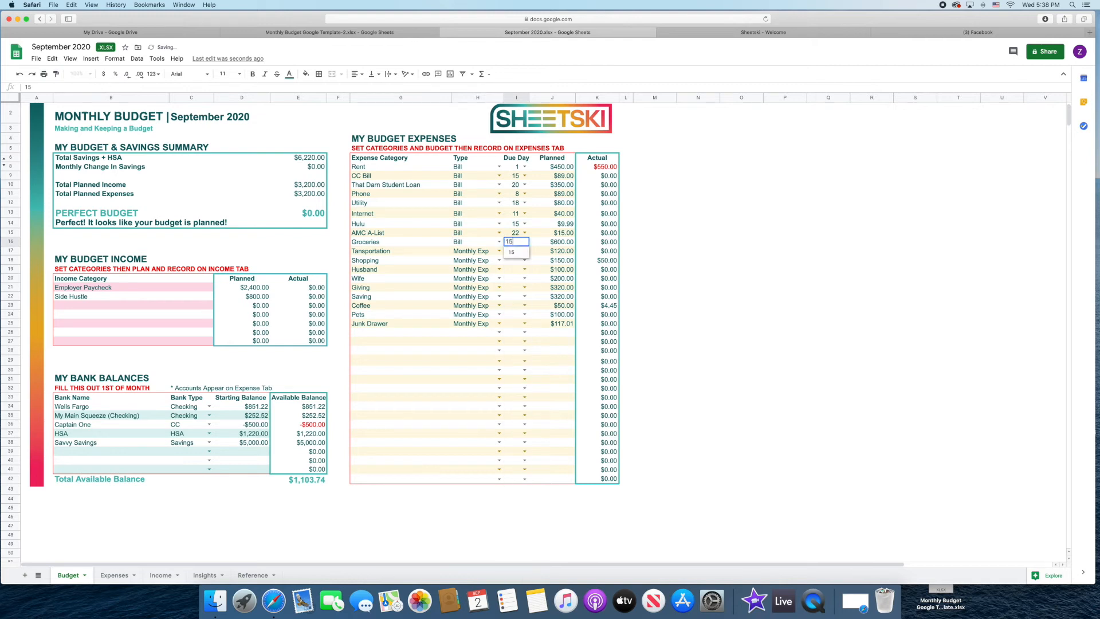
pyautogui.press('Return')
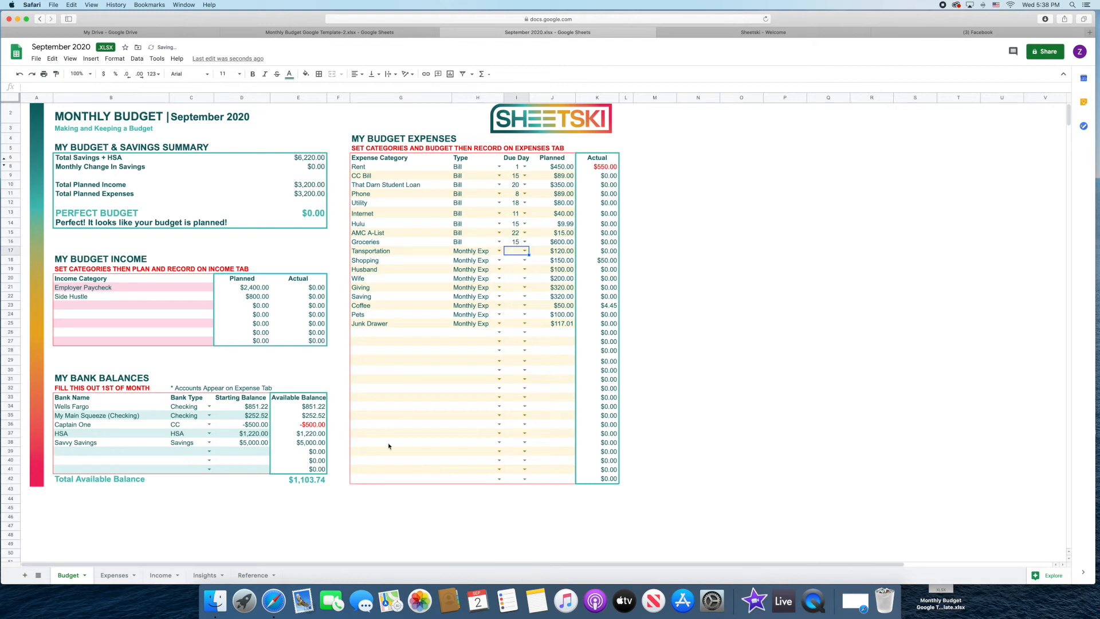
pyautogui.click(204, 575)
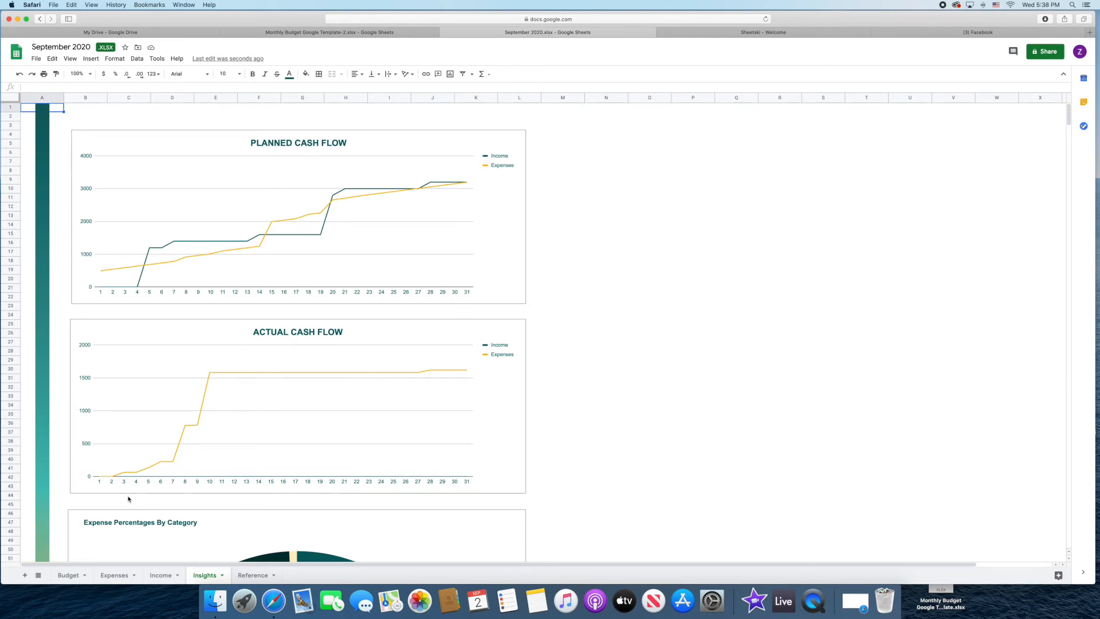
pyautogui.click(64, 578)
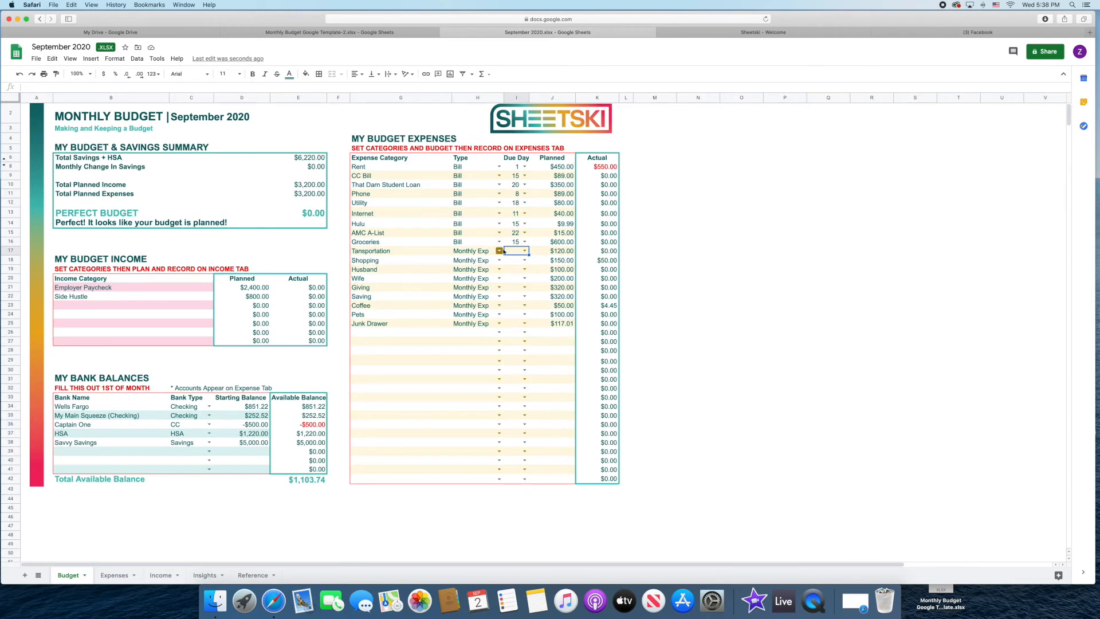
# Step: Set the Groceries expense type back to Monthly Exp and clear its due day
pyautogui.click(475, 243)
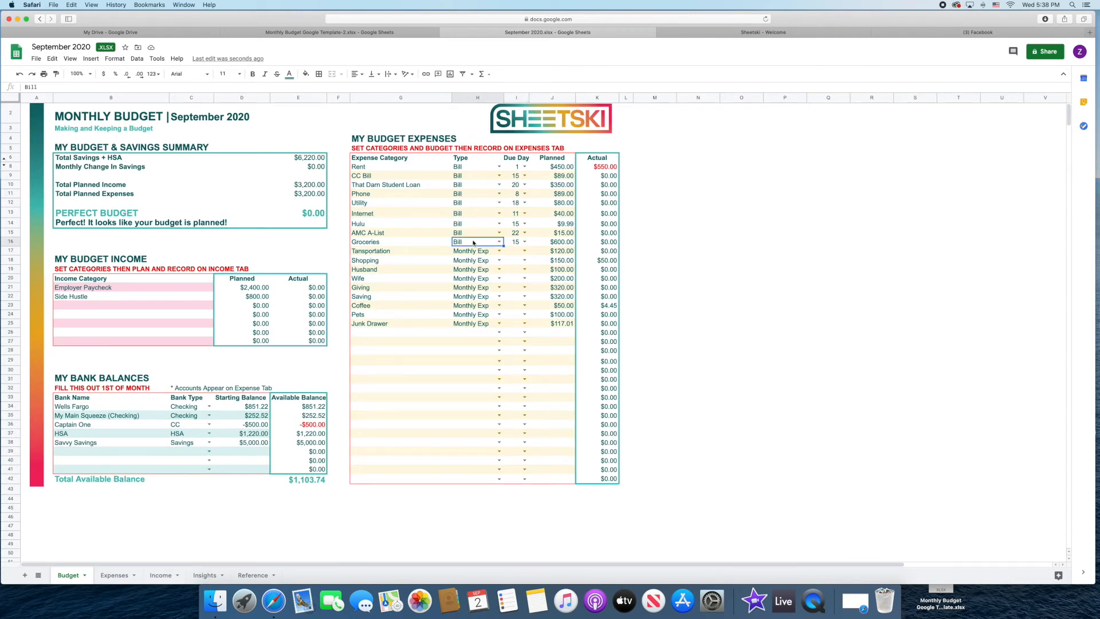
pyautogui.write('m')
pyautogui.press('Tab')
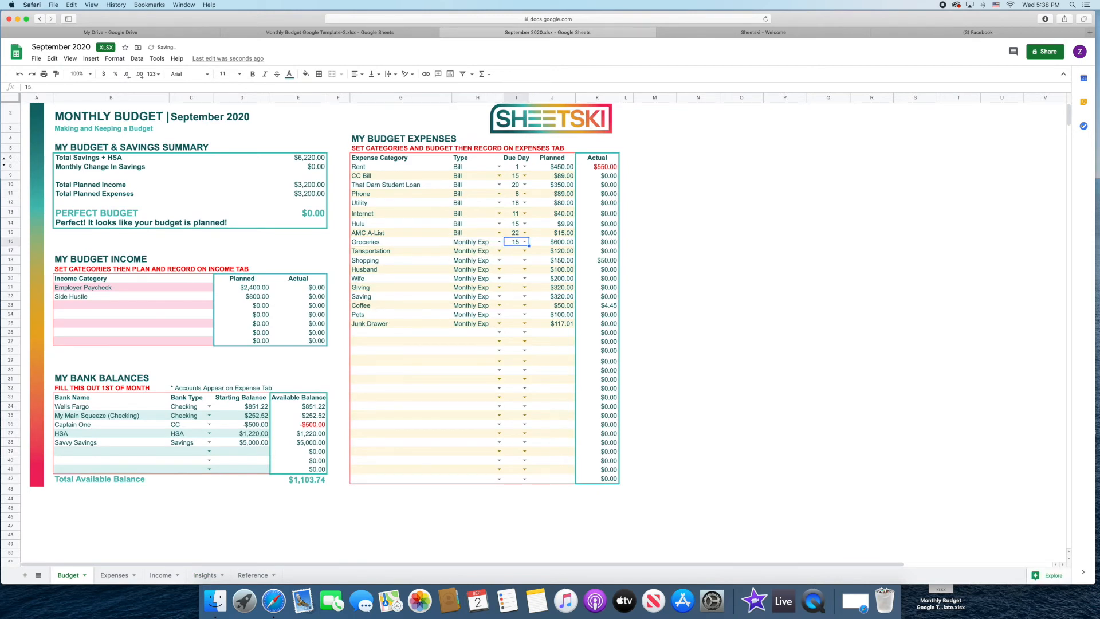
pyautogui.press('BackSpace')
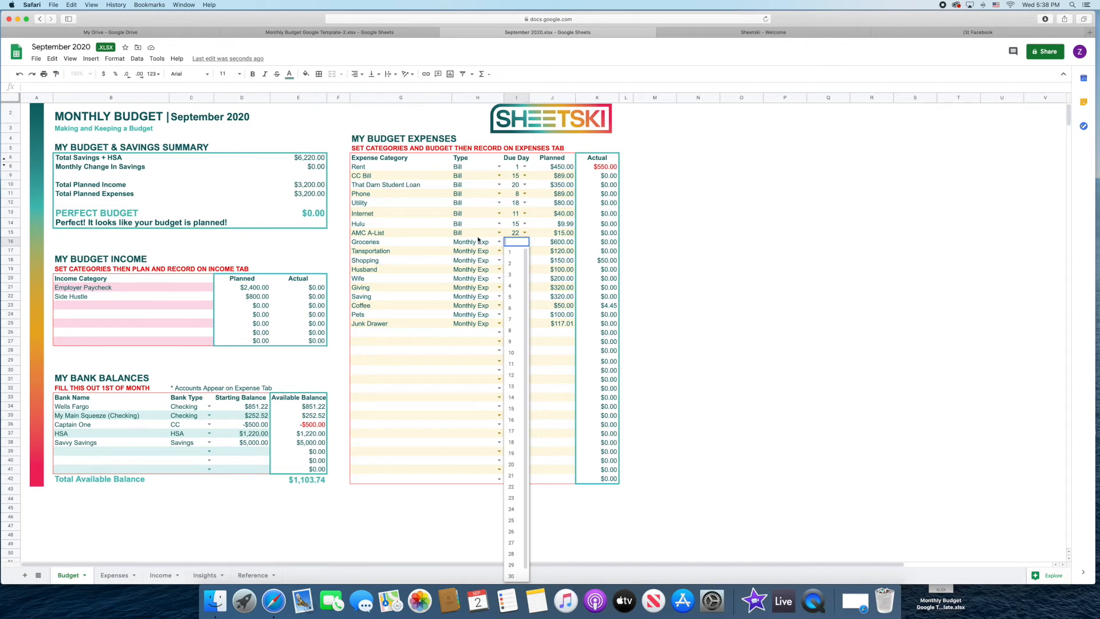
pyautogui.press('Return')
# Step: Review planned income against expenses in the Insights cash flow chart and go back to the Budget sheet
pyautogui.scroll(1, 476, 431)
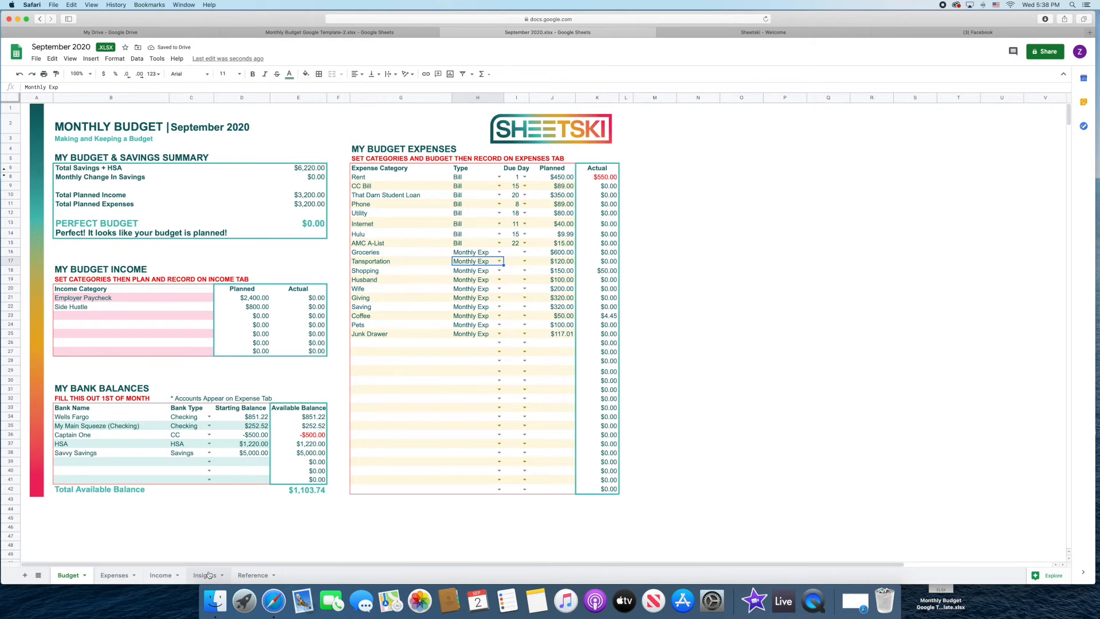
pyautogui.click(206, 576)
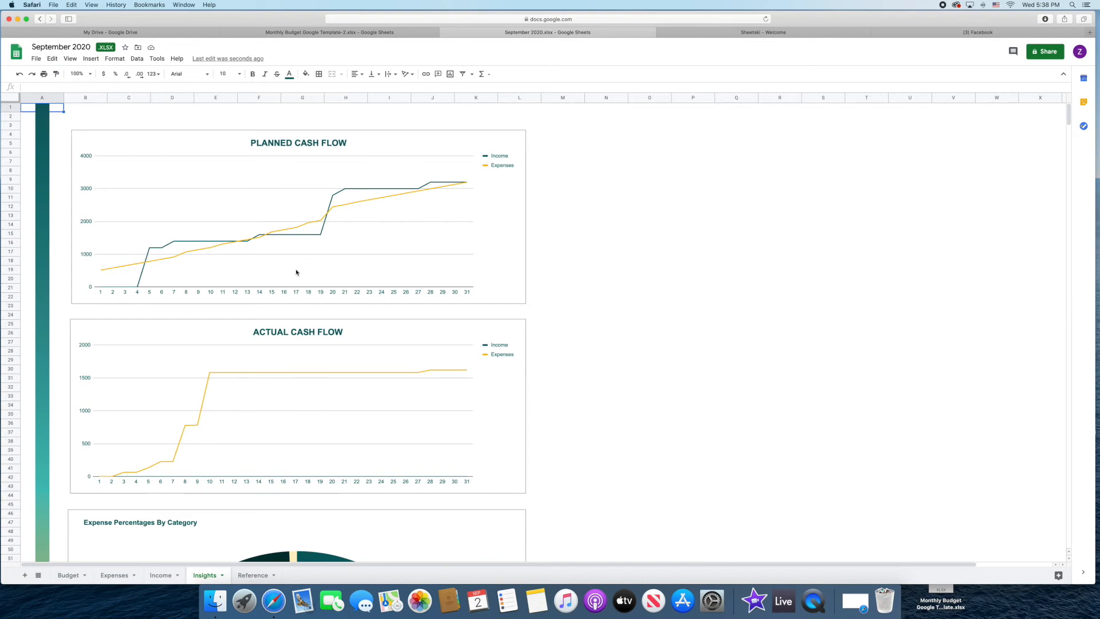
pyautogui.click(70, 575)
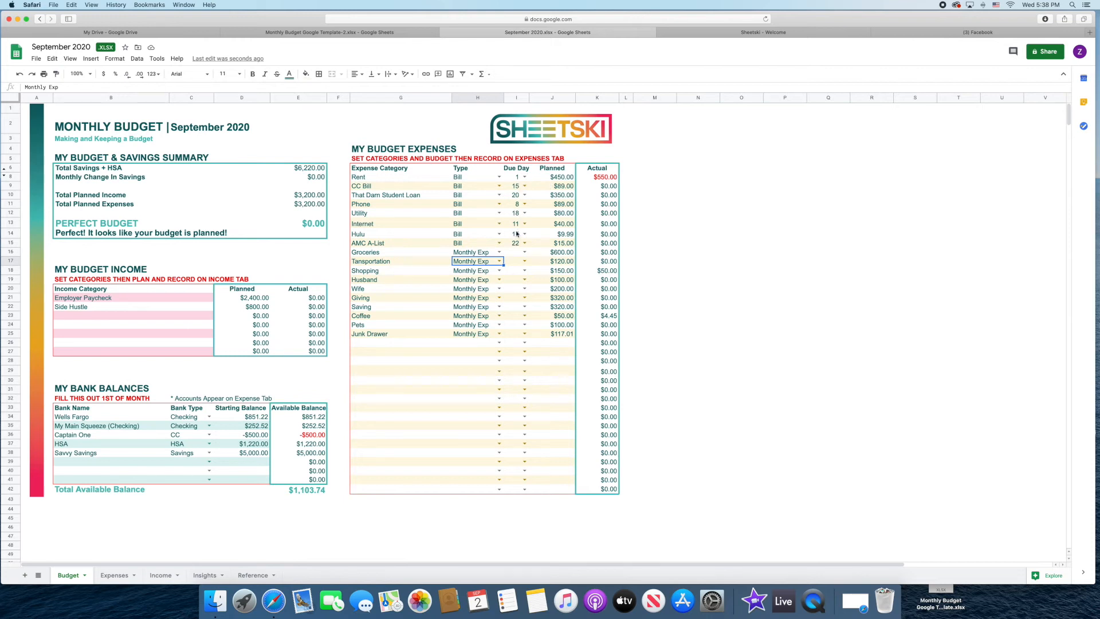
# Step: Set the due day to 25 for the CC Bill, Utility and Phone expenses
pyautogui.click(512, 188)
pyautogui.click(524, 186)
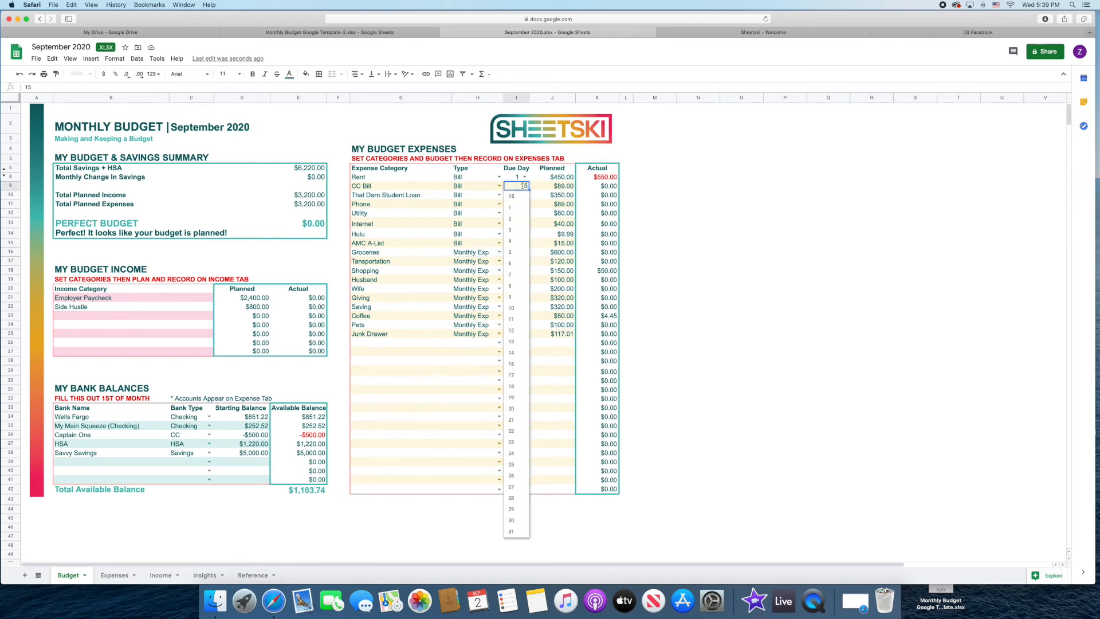
pyautogui.click(517, 463)
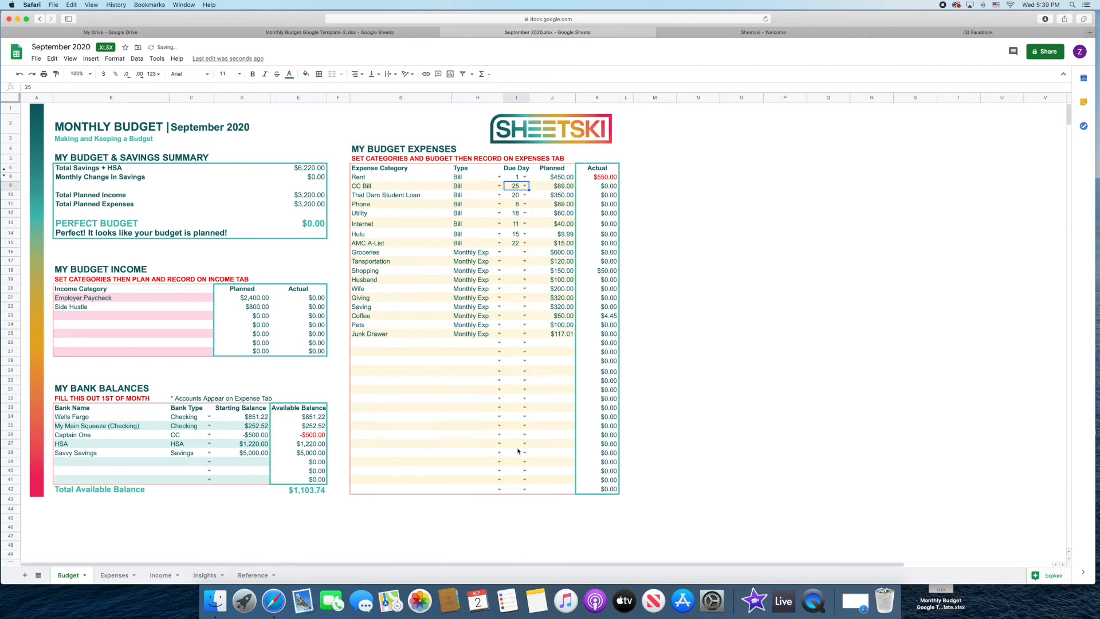
pyautogui.click(524, 215)
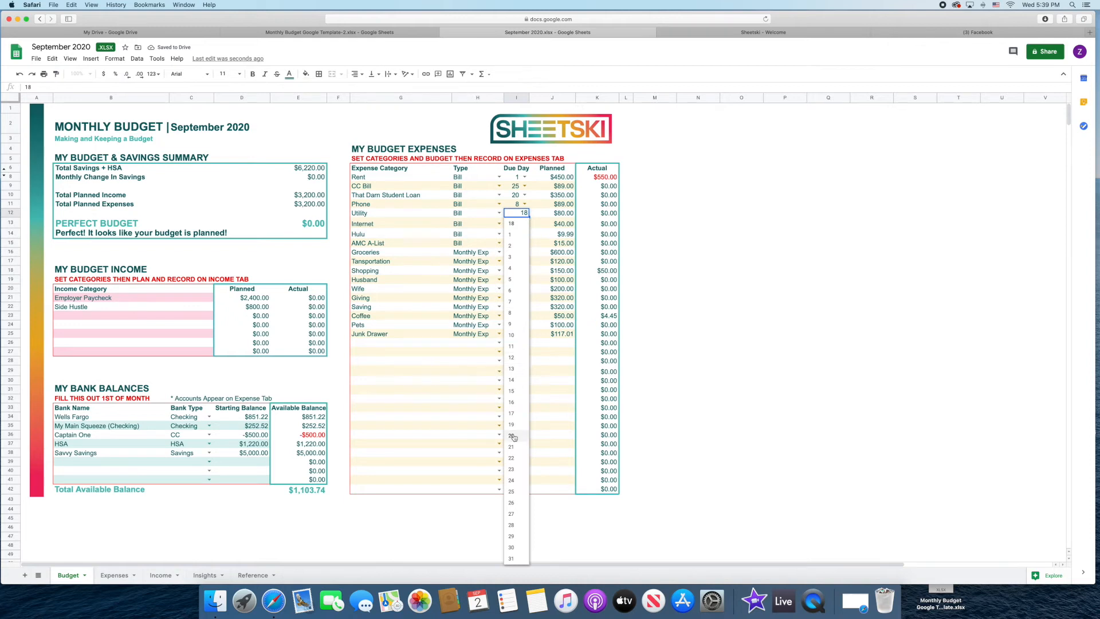
pyautogui.click(512, 492)
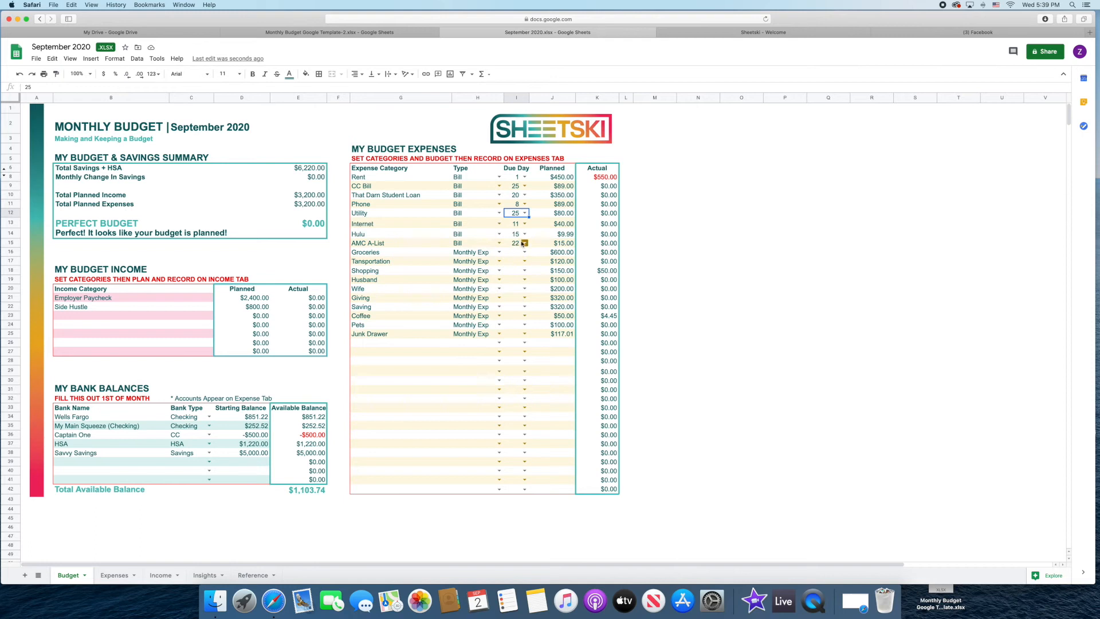
pyautogui.click(525, 204)
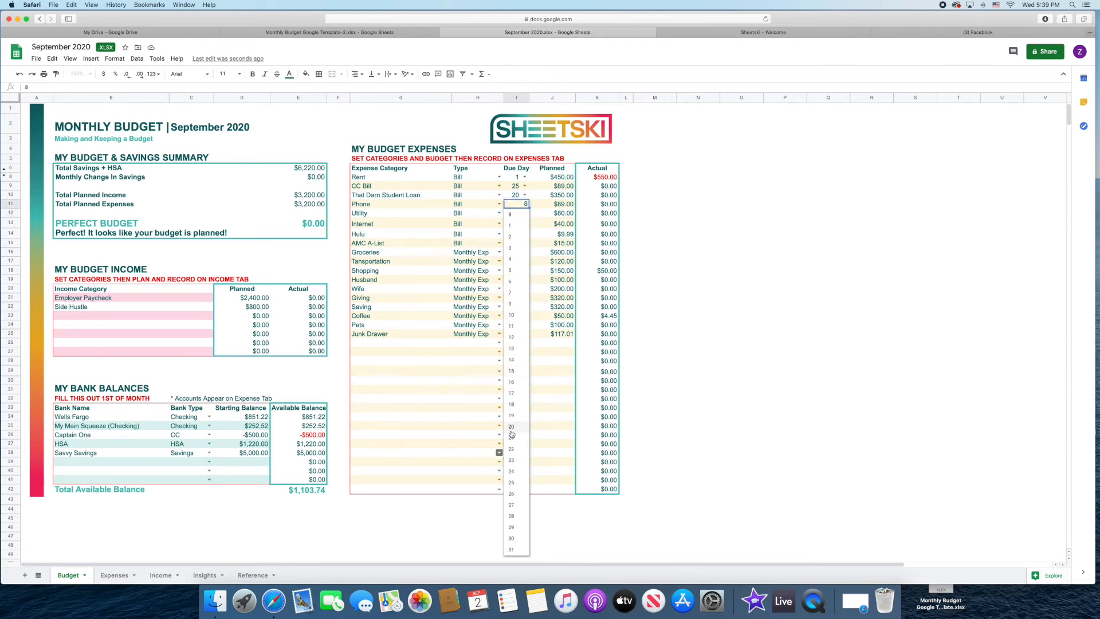
pyautogui.click(514, 482)
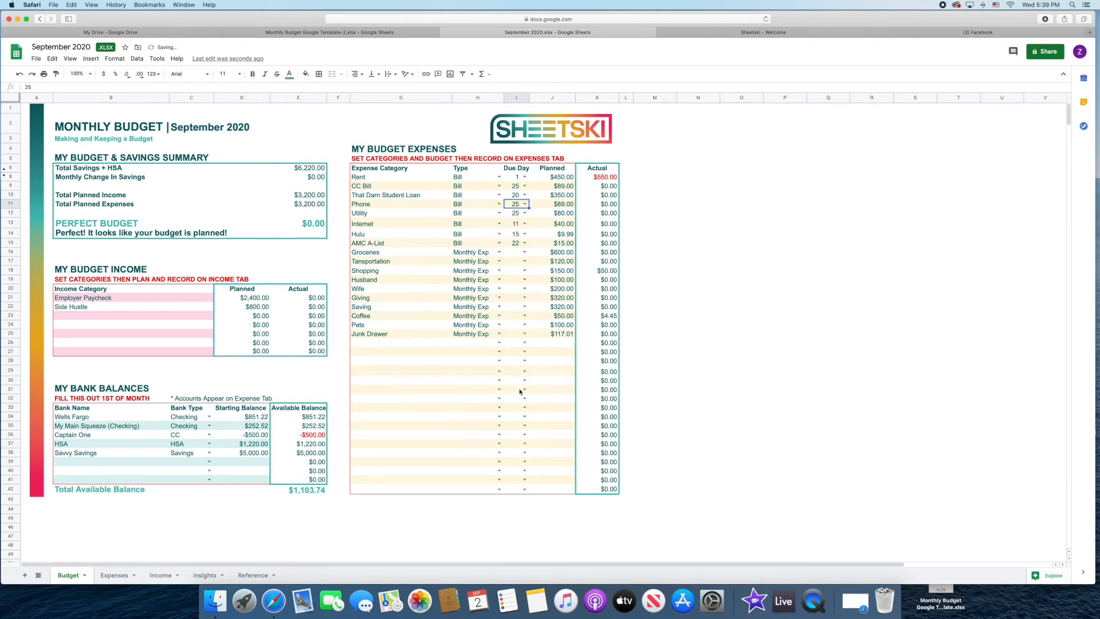
# Step: Examine the Expense Percentages By Category chart on the Insights sheet, including its Coffee and Shopping slices
pyautogui.click(202, 576)
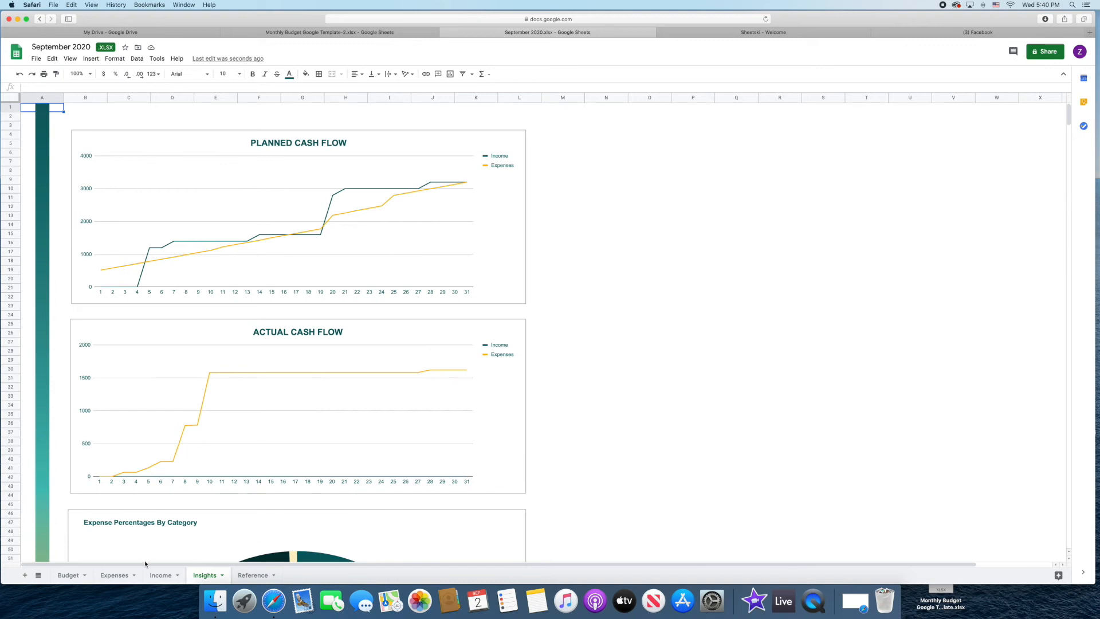
pyautogui.scroll(-10, 332, 495)
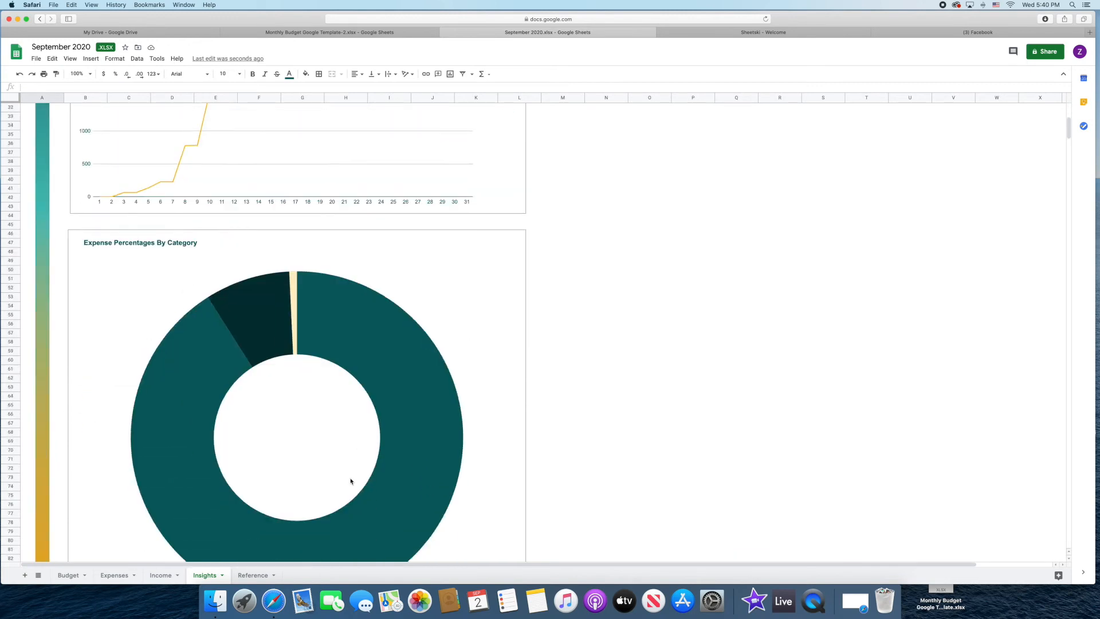
pyautogui.scroll(-2, 352, 482)
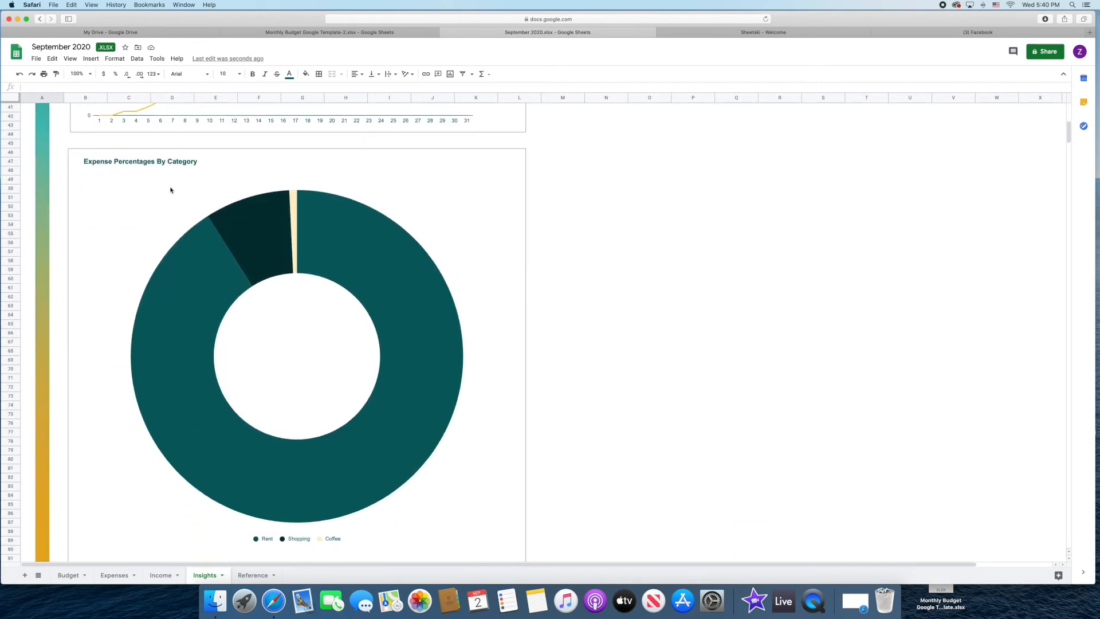
pyautogui.click(343, 235)
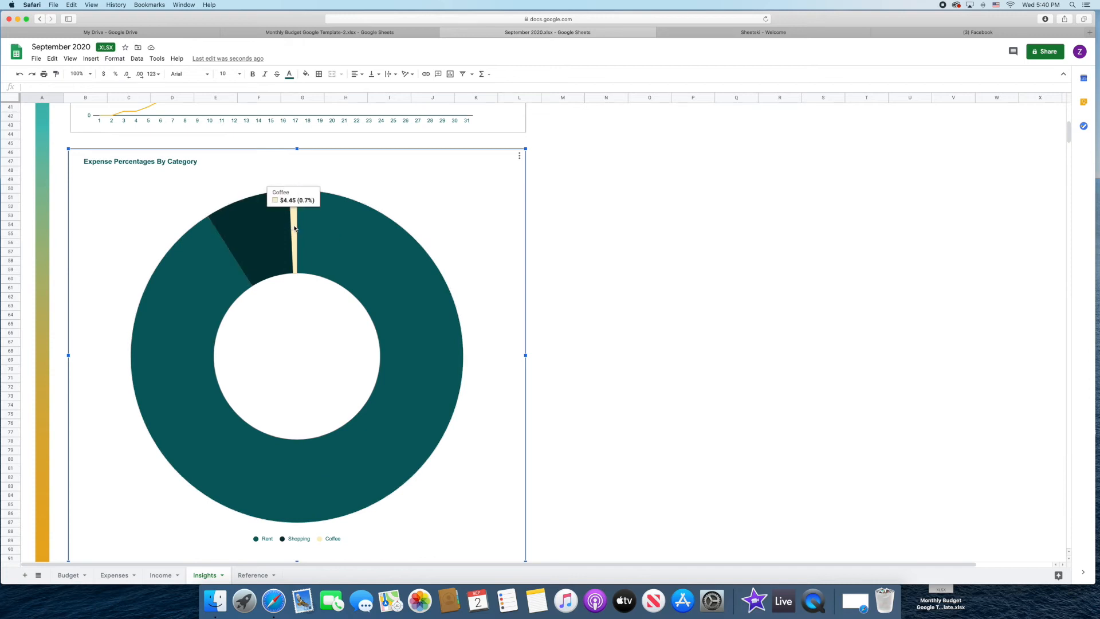
pyautogui.moveTo(272, 225)
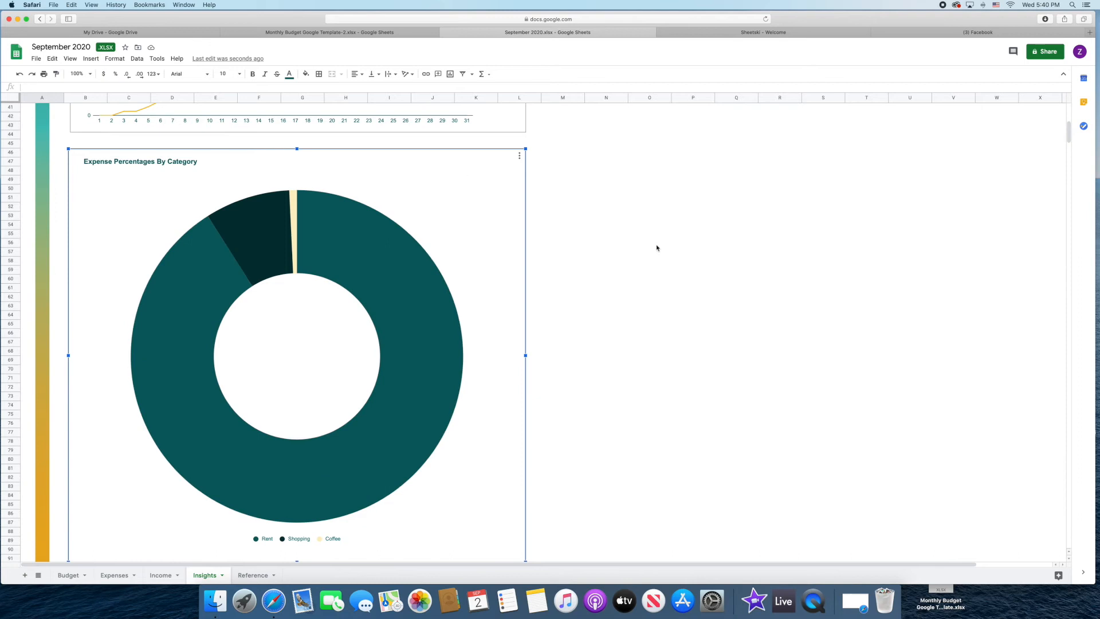
# Step: Review the number of transactions and average transaction by category charts on Insights, and return to the Budget sheet
pyautogui.scroll(-10, 594, 247)
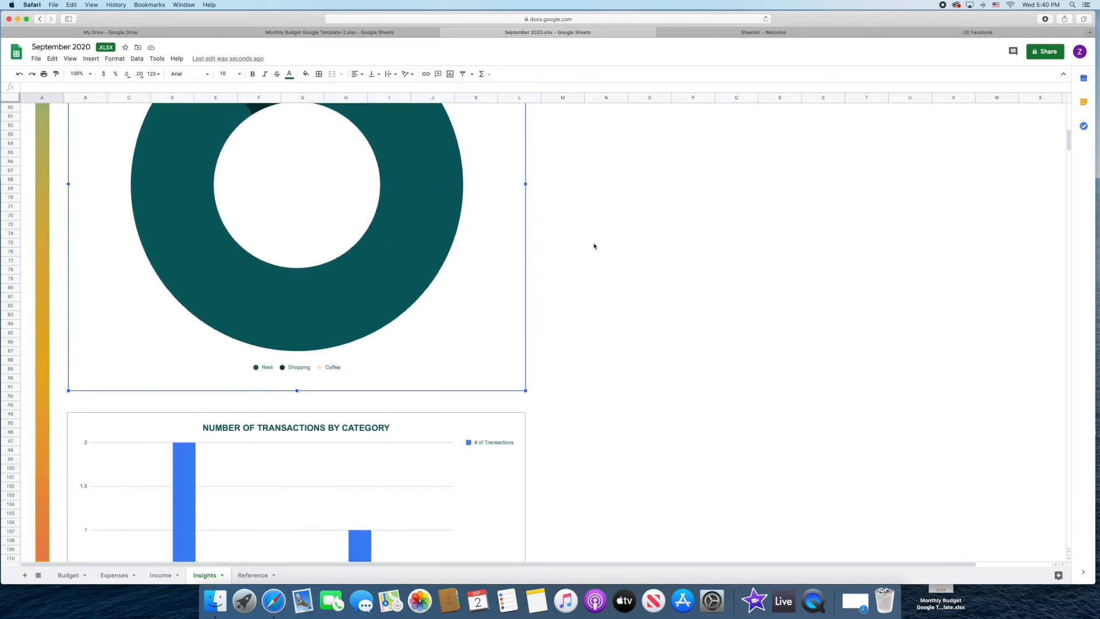
pyautogui.scroll(-1, 593, 246)
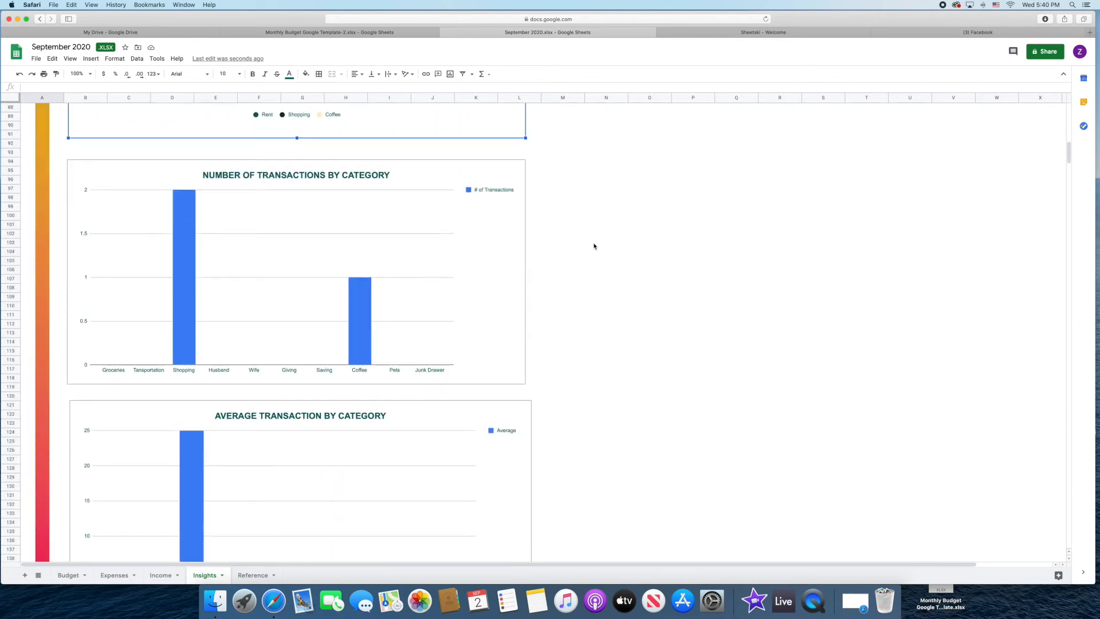
pyautogui.scroll(-3, 594, 246)
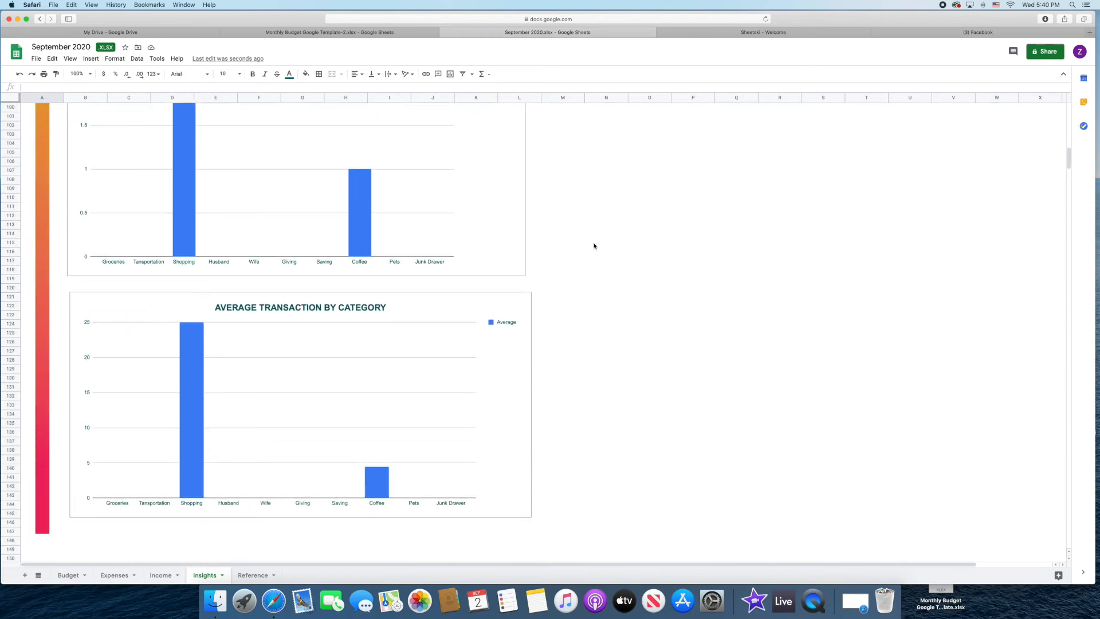
pyautogui.scroll(1, 594, 246)
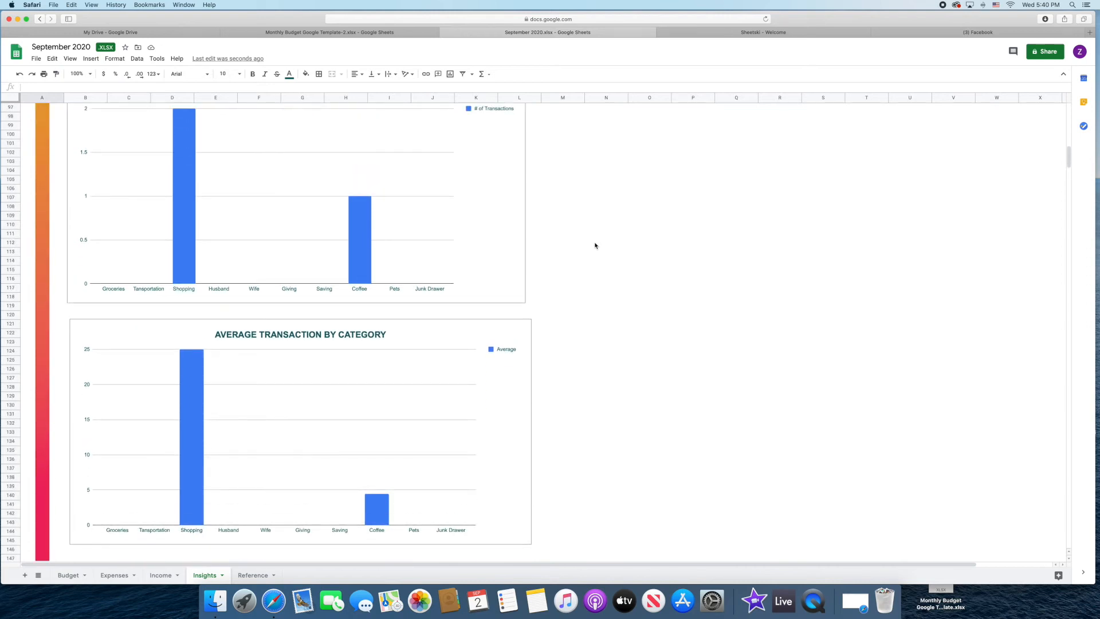
pyautogui.scroll(2, 593, 246)
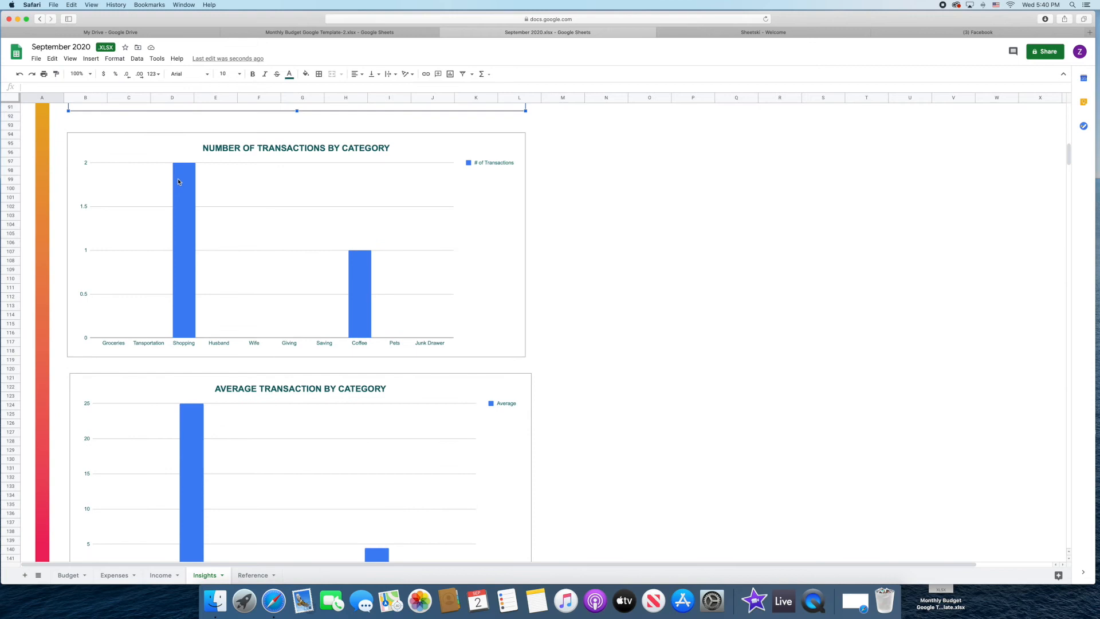
pyautogui.scroll(-3, 178, 182)
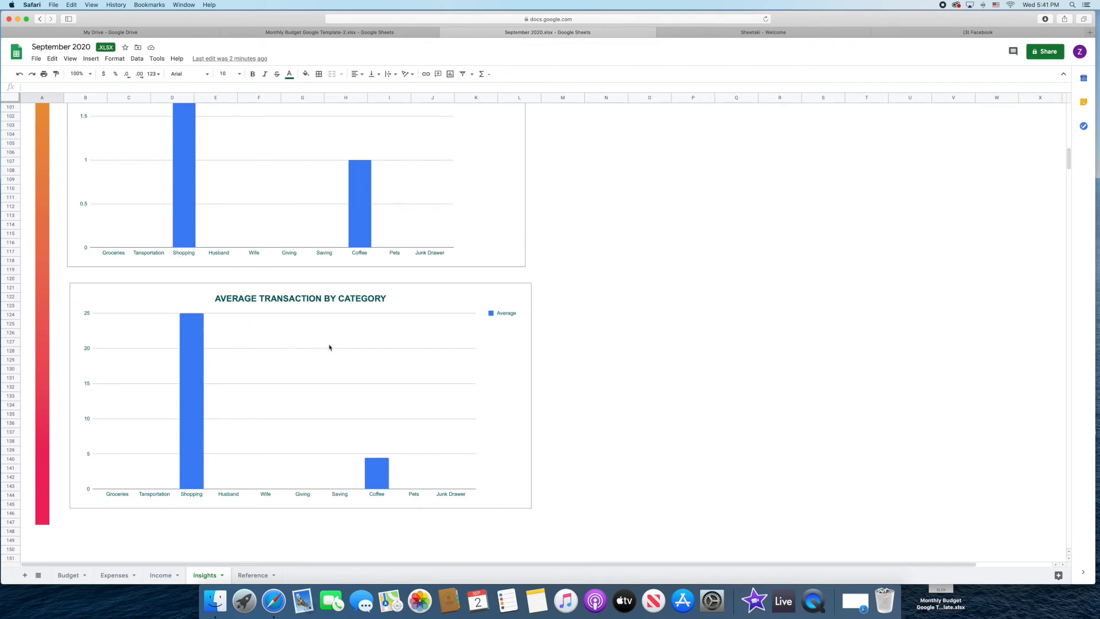
pyautogui.scroll(2, 316, 354)
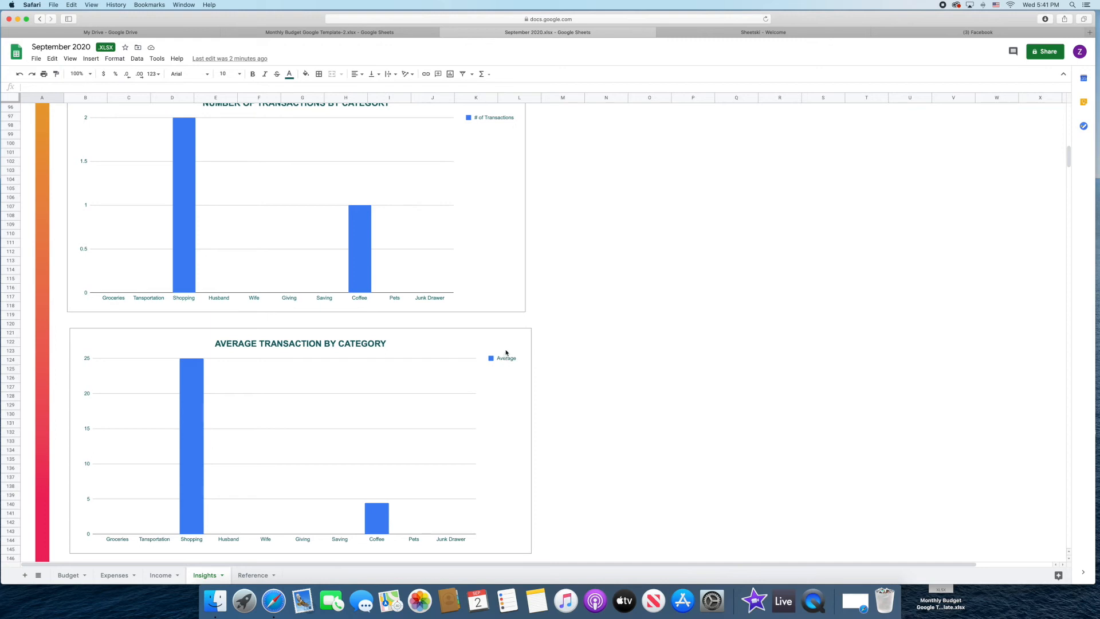
pyautogui.scroll(2, 457, 326)
pyautogui.scroll(15, 457, 326)
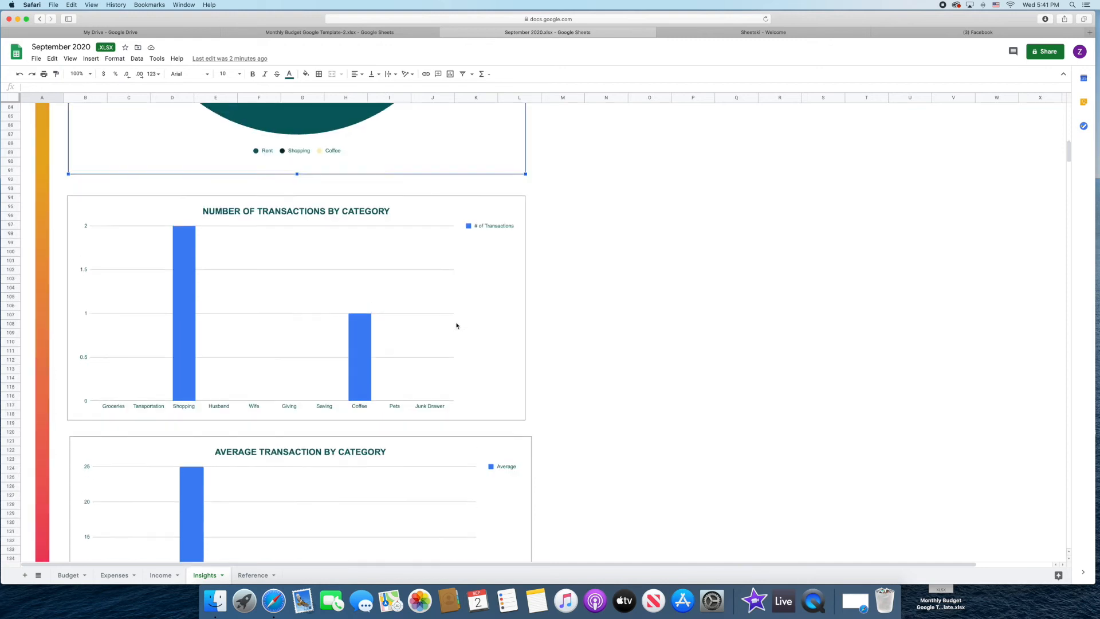
pyautogui.scroll(9, 456, 325)
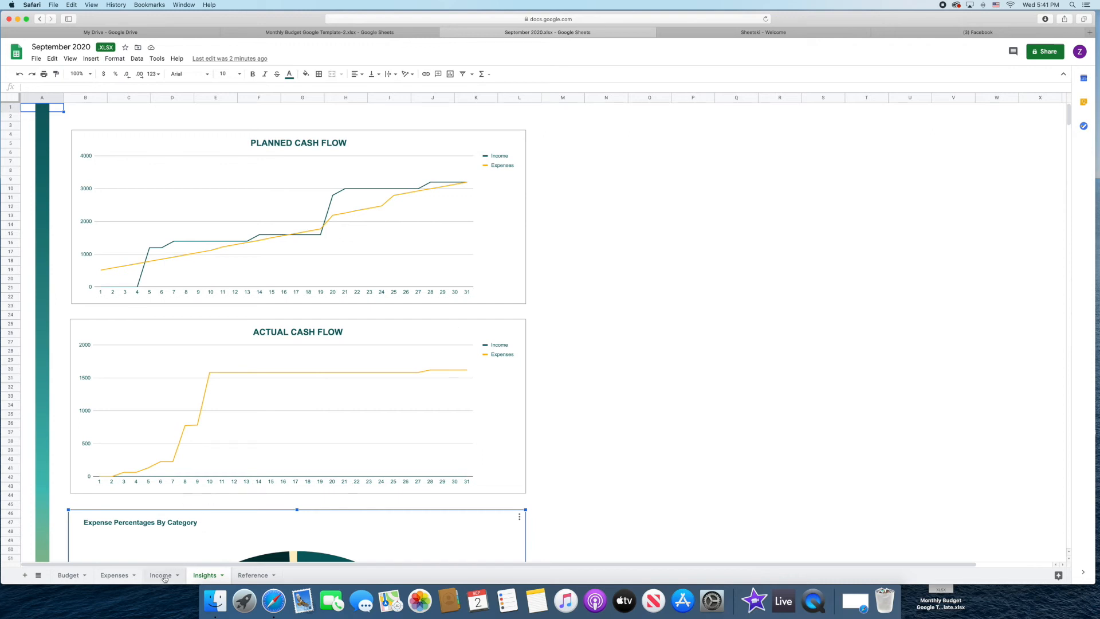
pyautogui.click(66, 577)
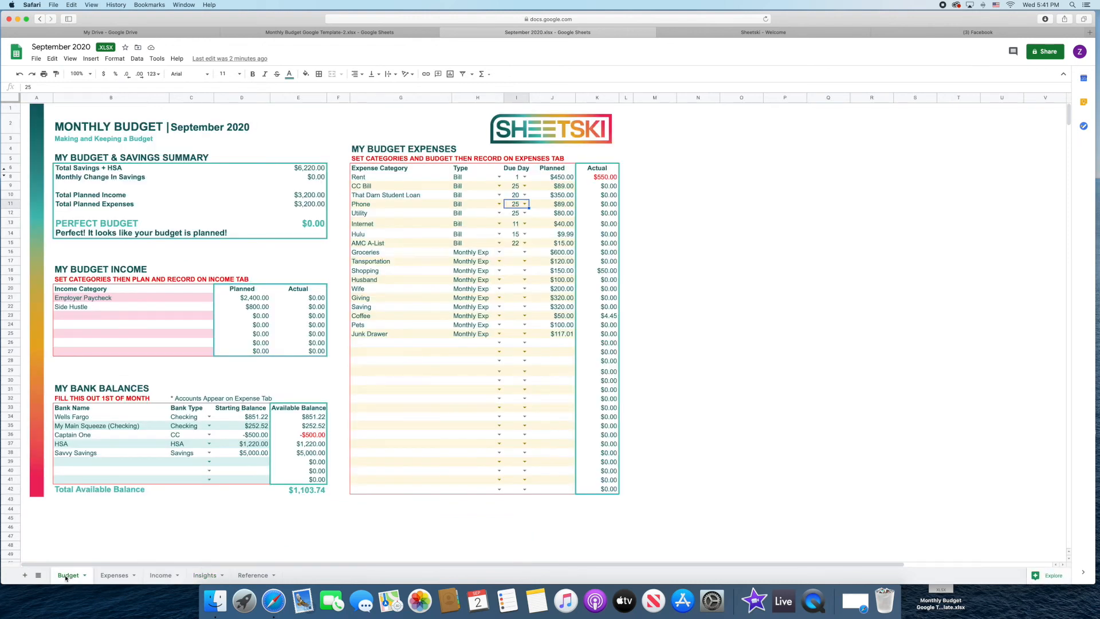
# Step: Examine the primary bank and credit card summary on the Expenses sheet and return to the Budget sheet
pyautogui.click(113, 575)
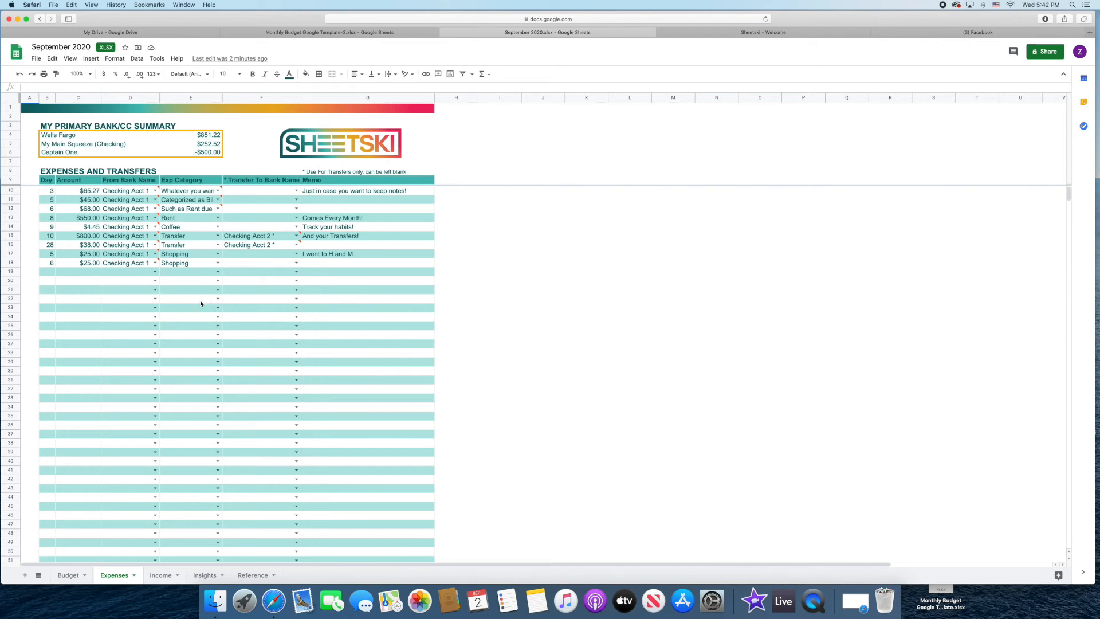
pyautogui.moveTo(141, 243)
pyautogui.moveTo(42, 138); pyautogui.dragTo(198, 152)
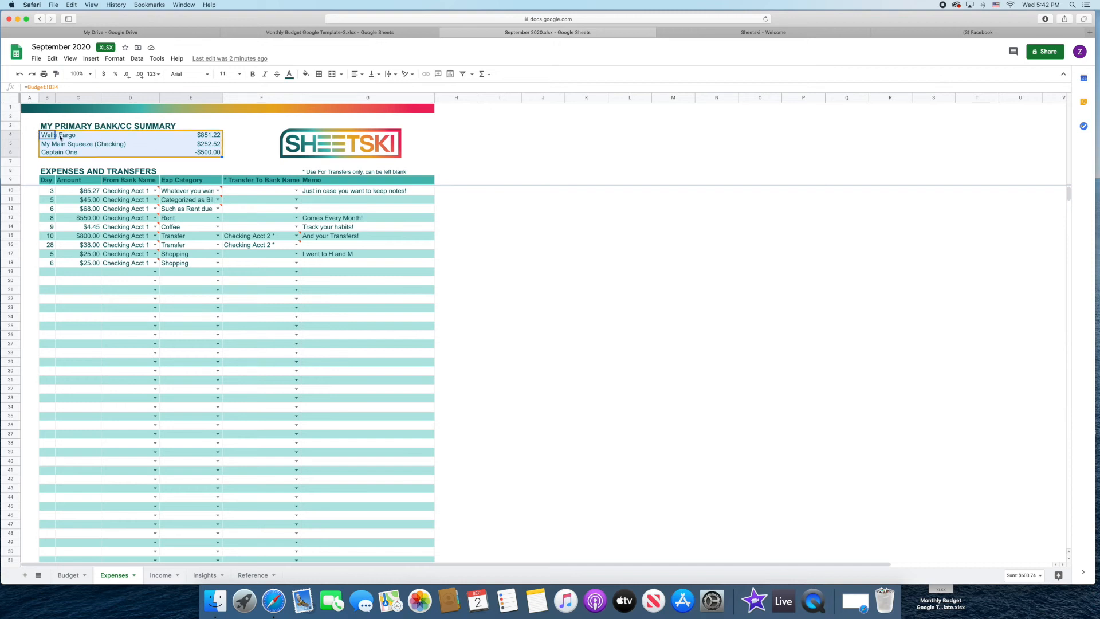
pyautogui.doubleClick(58, 134)
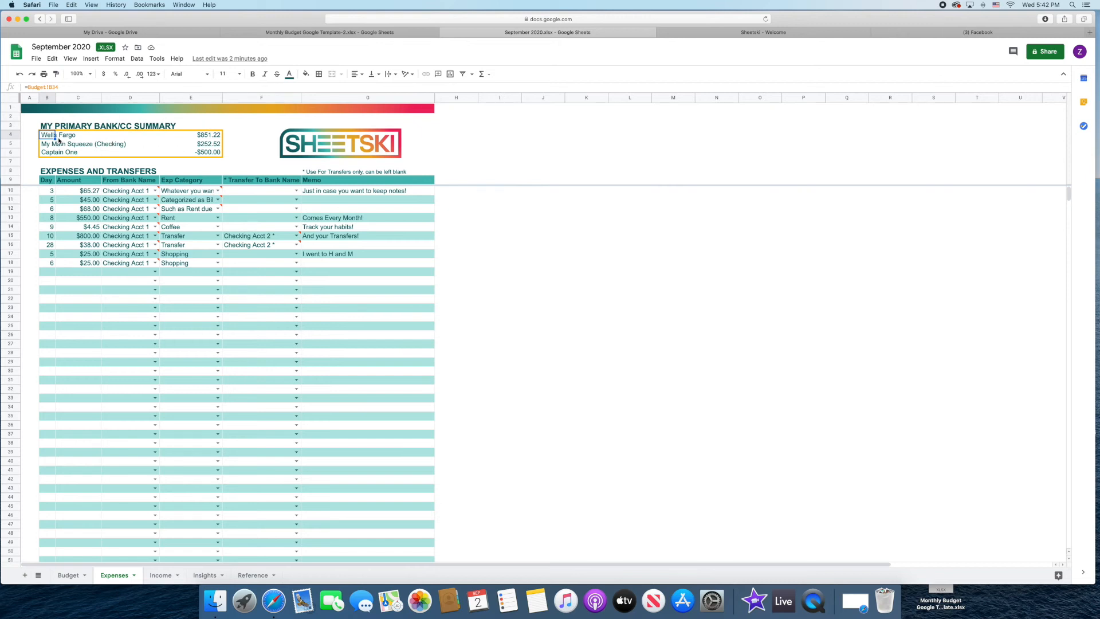
pyautogui.click(52, 144)
pyautogui.moveTo(50, 135); pyautogui.dragTo(209, 154)
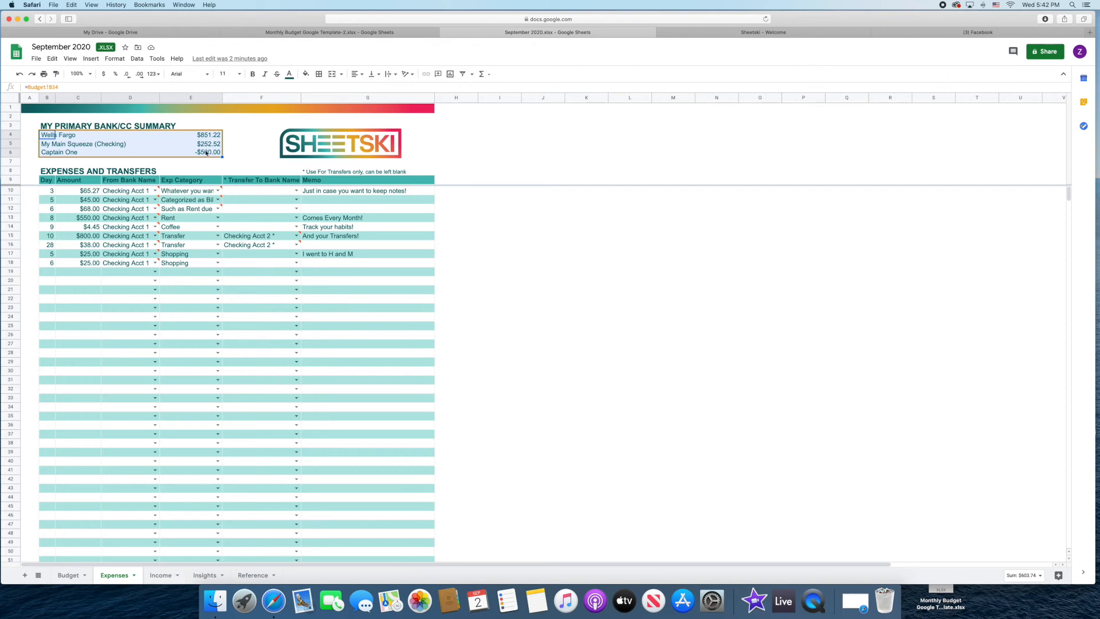
pyautogui.moveTo(206, 200)
pyautogui.click(68, 575)
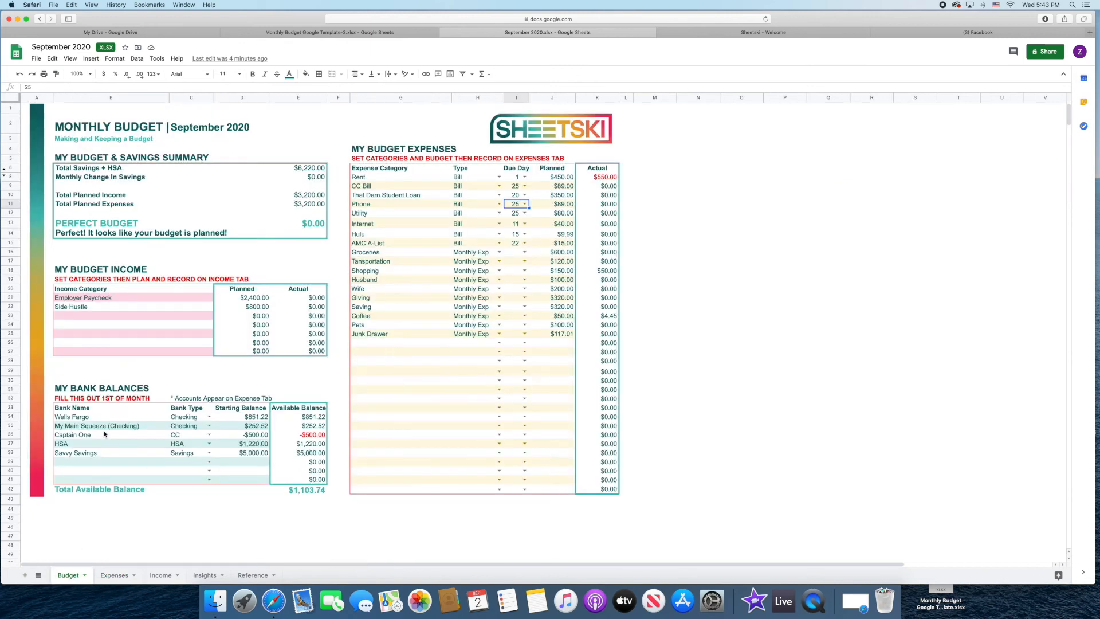
pyautogui.click(72, 425)
pyautogui.moveTo(71, 427); pyautogui.dragTo(72, 431)
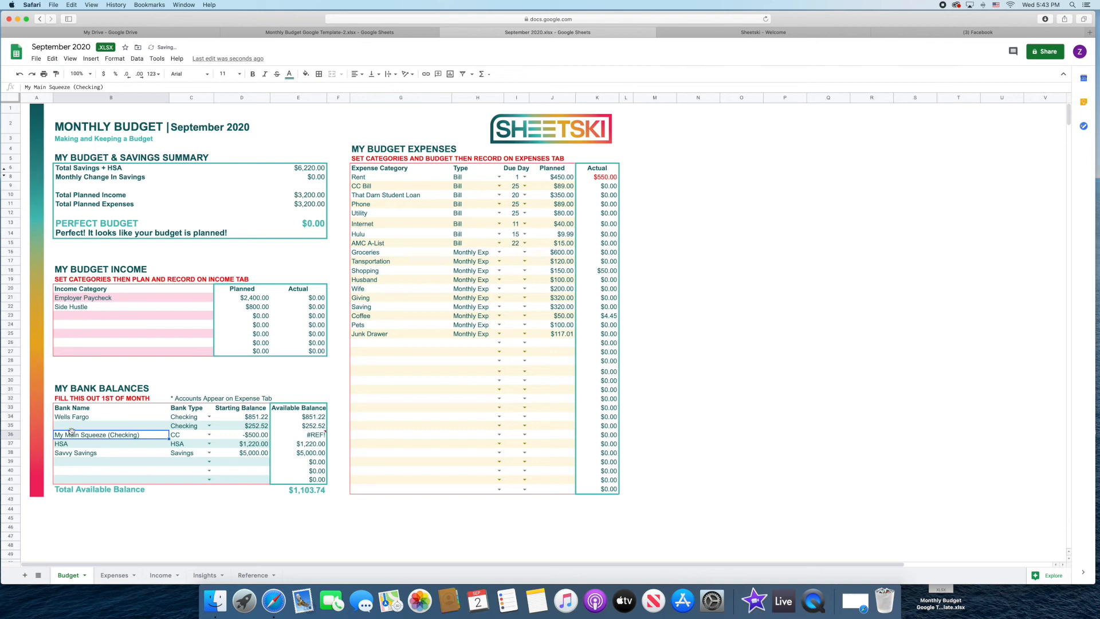
pyautogui.press('super+z')
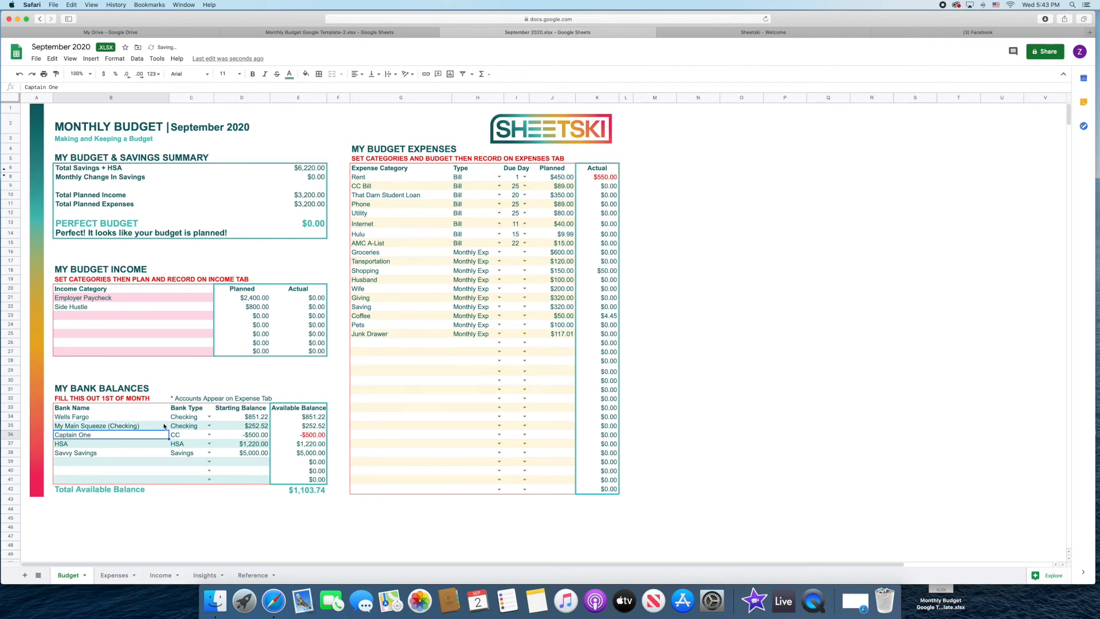
# Step: Check the available balances of the two checking accounts on Budget and go to the Expenses sheet
pyautogui.click(304, 426)
pyautogui.click(304, 418)
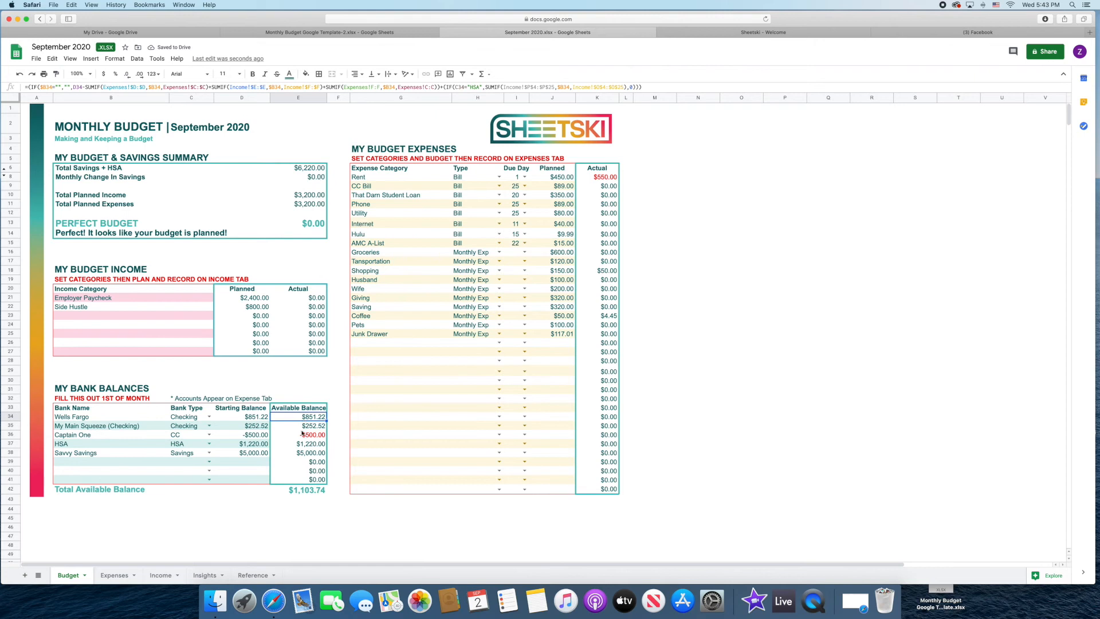
pyautogui.click(114, 576)
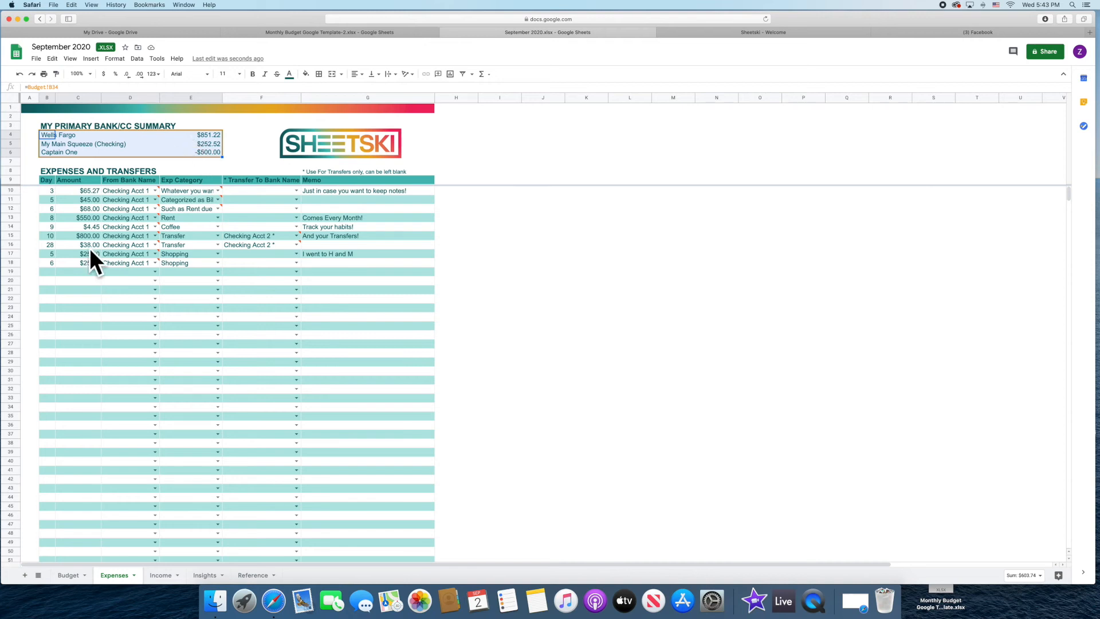
# Step: Clear all sample entries from rows 10 to 18 of the Expenses and Transfers table
pyautogui.scroll(-2, 227, 246)
pyautogui.scroll(-8, 228, 245)
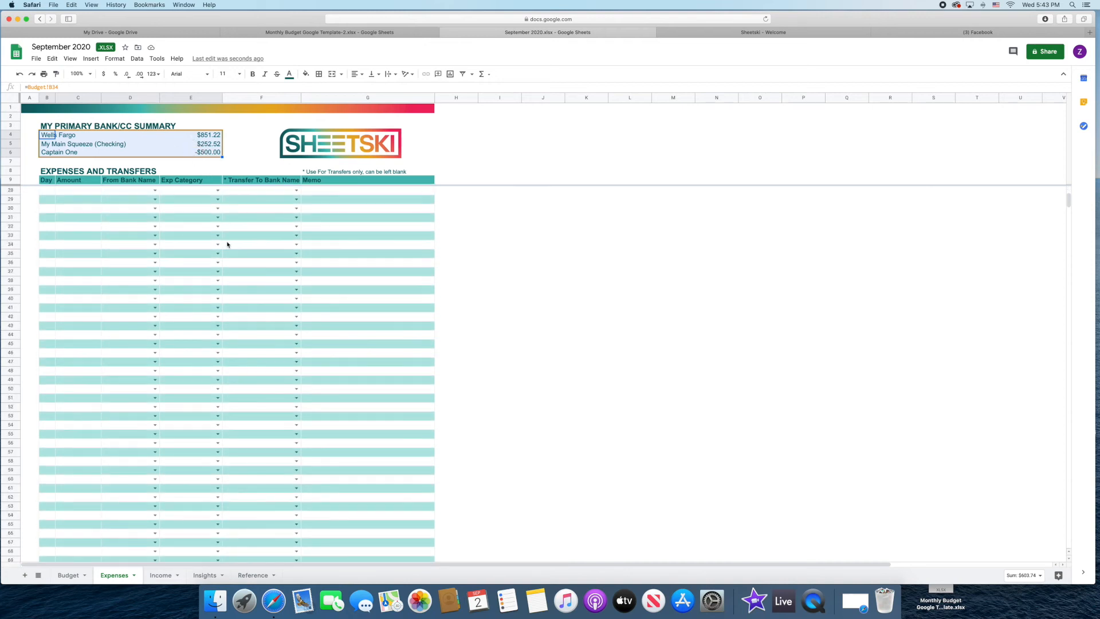
pyautogui.scroll(-4, 227, 244)
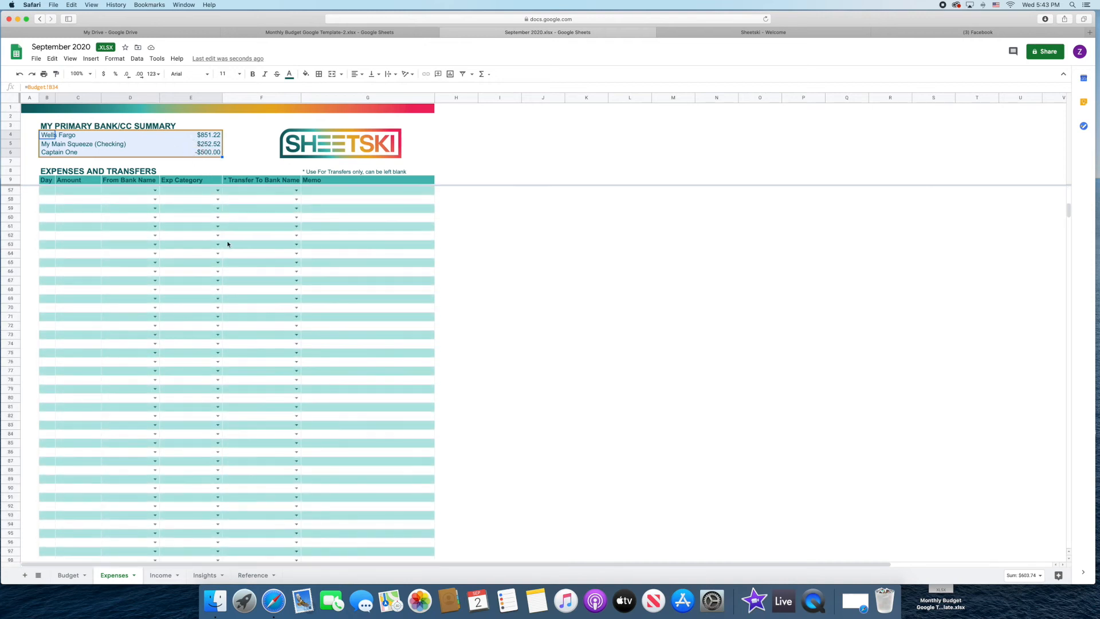
pyautogui.scroll(12, 228, 243)
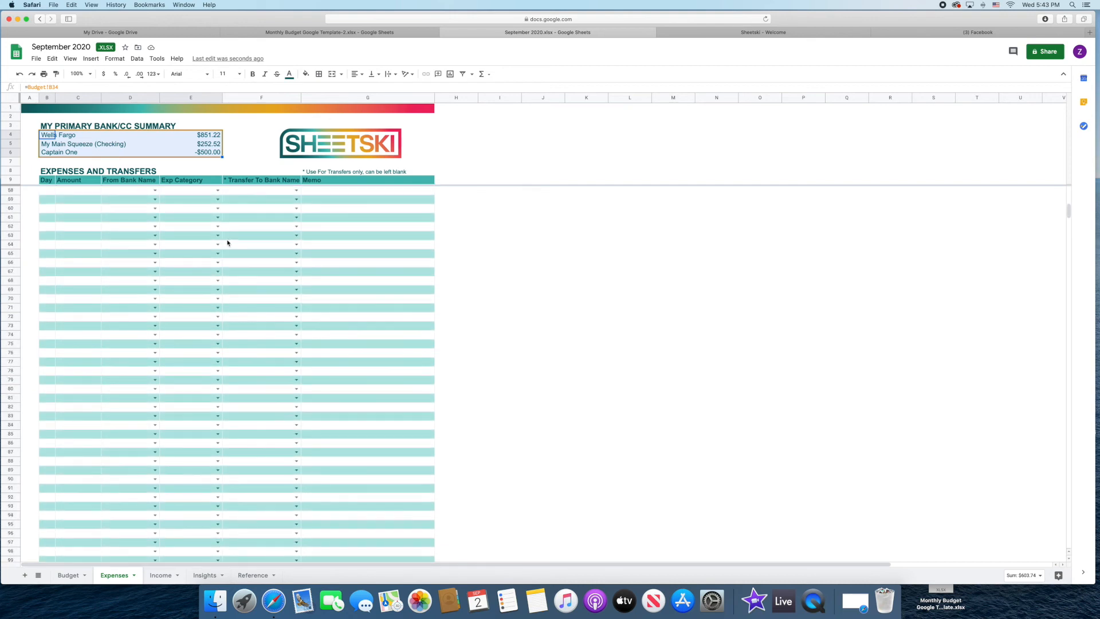
pyautogui.scroll(5, 228, 243)
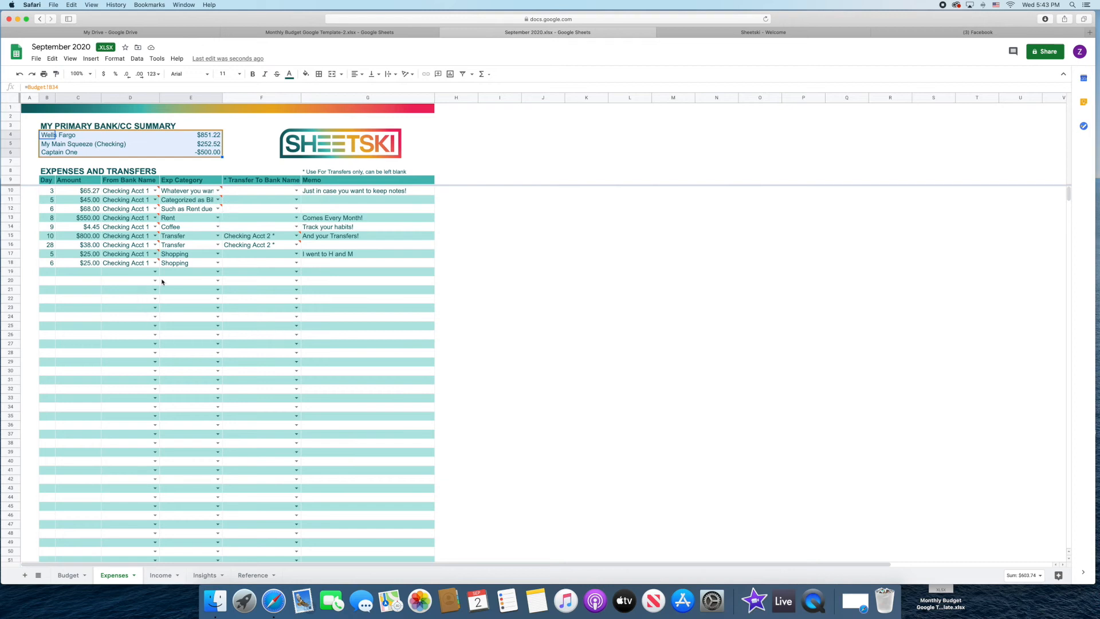
pyautogui.moveTo(344, 263); pyautogui.dragTo(51, 192)
pyautogui.press('Delete')
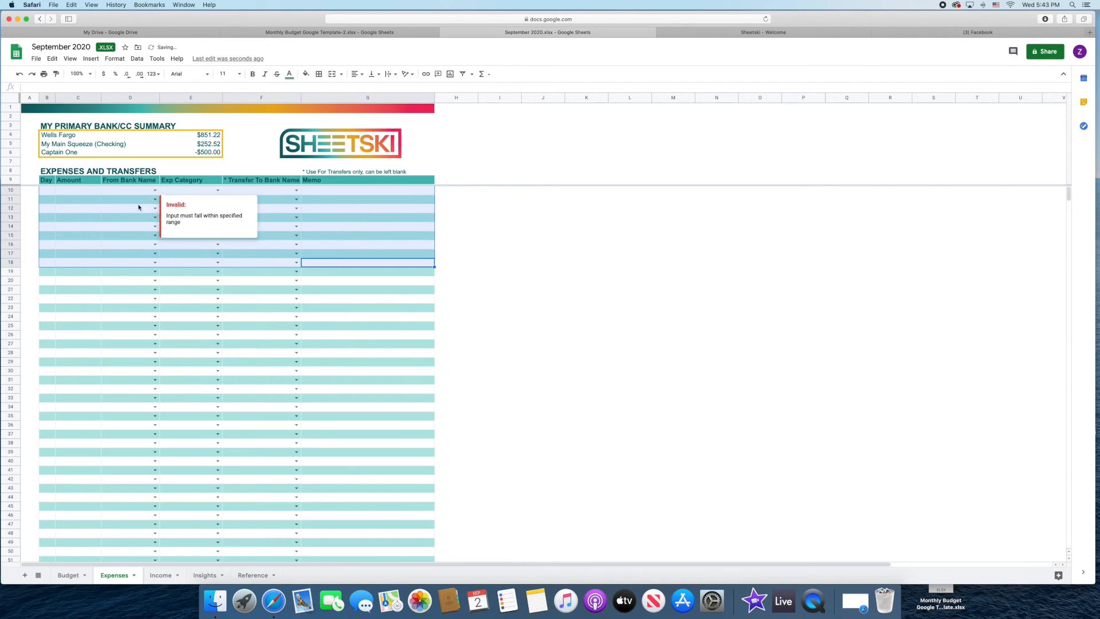
# Step: In row 10 of Expenses, enter day 1, amount 70.23 and My Main Squeeze (Checking) as the paying bank
pyautogui.click(52, 192)
pyautogui.write('1')
pyautogui.press('Tab')
pyautogui.write('70.23')
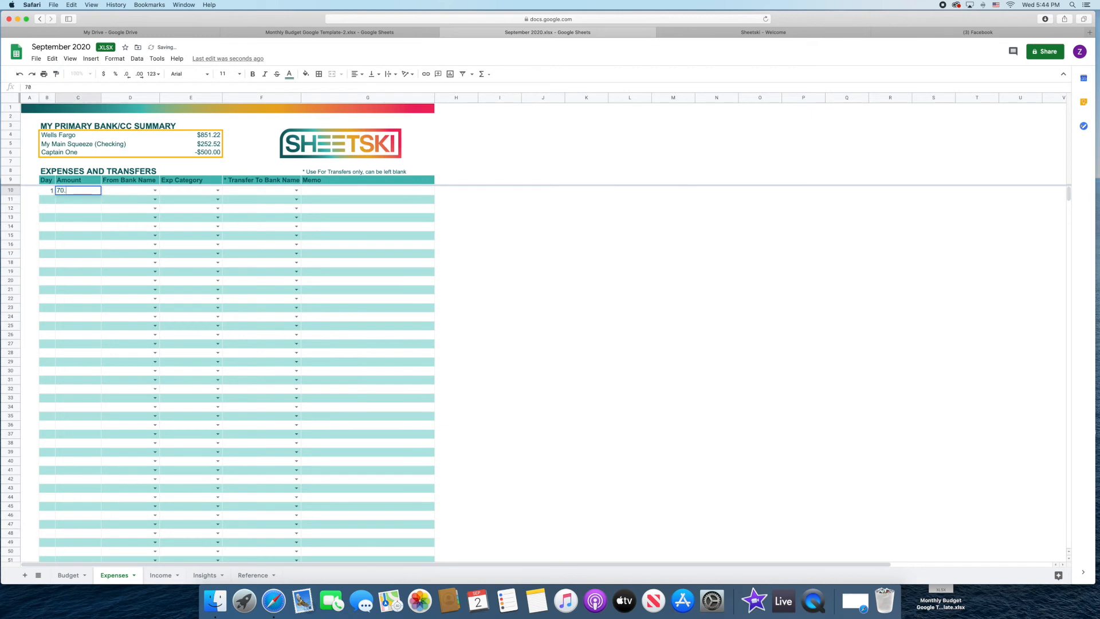
pyautogui.press('Tab')
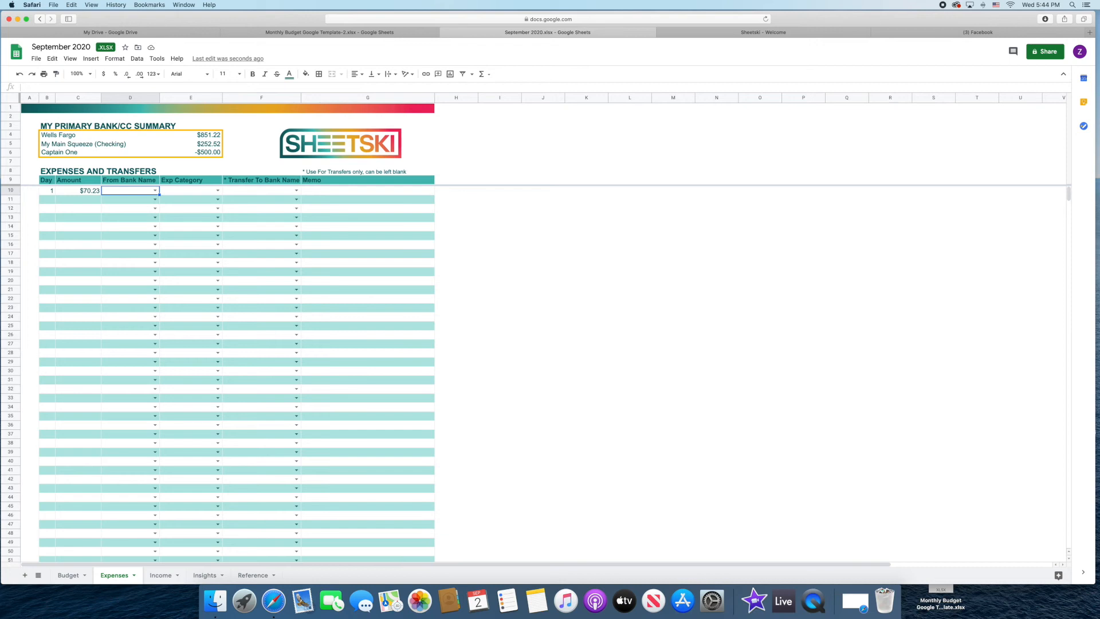
pyautogui.click(155, 190)
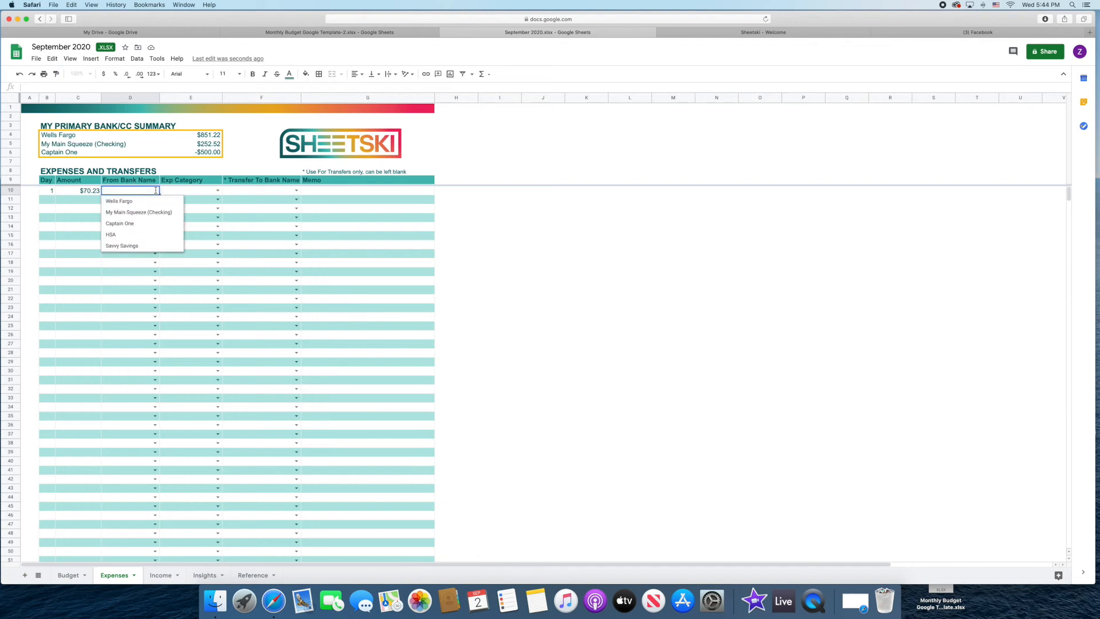
pyautogui.click(132, 213)
# Step: Categorize the day 1 expense in row 10 as Groceries and enter the memo Whole Foods
pyautogui.click(192, 193)
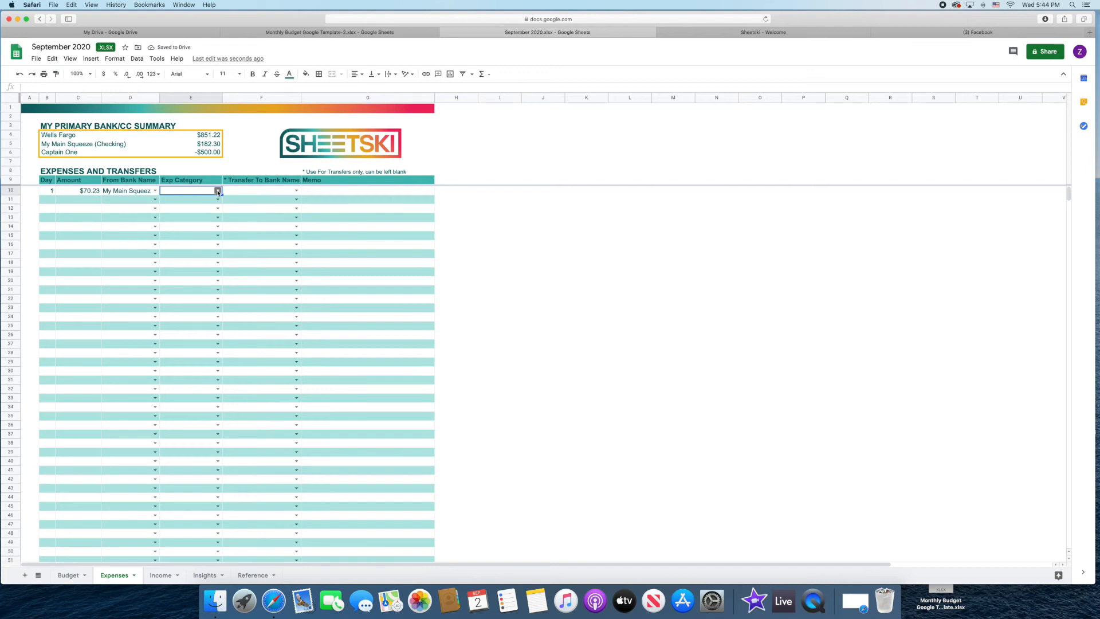
pyautogui.click(218, 191)
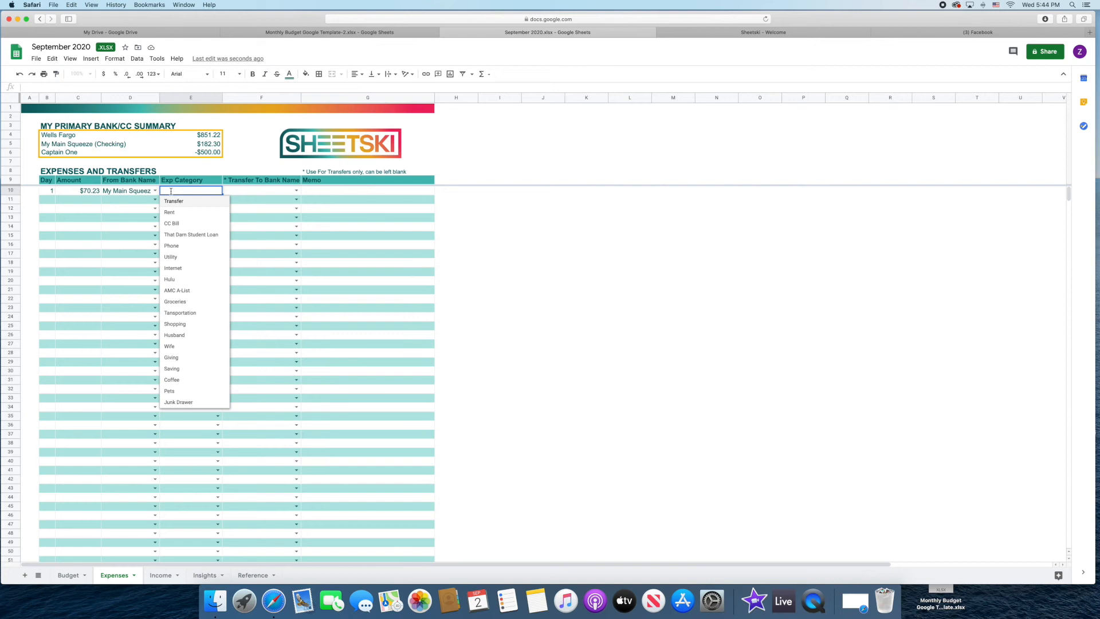
pyautogui.write('Gro')
pyautogui.press('Down')
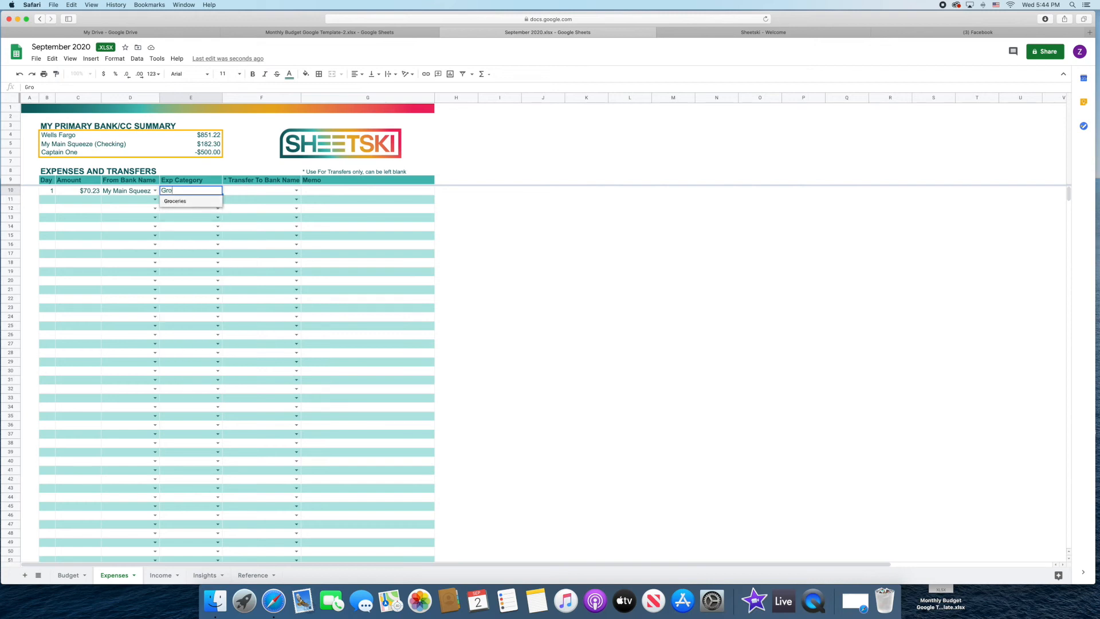
pyautogui.press('Tab')
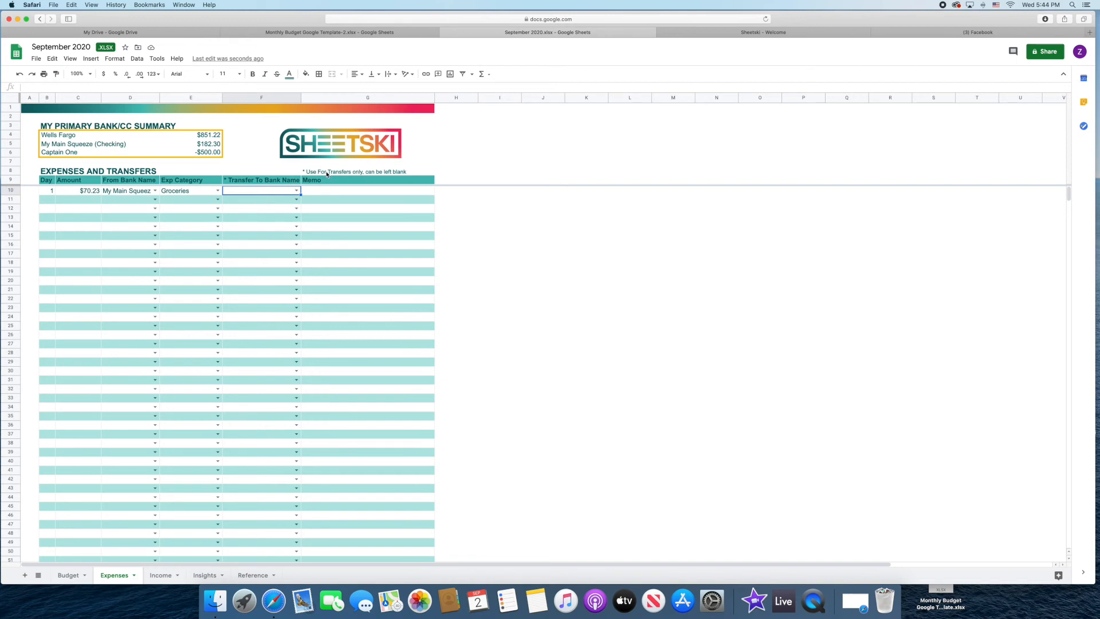
pyautogui.click(318, 192)
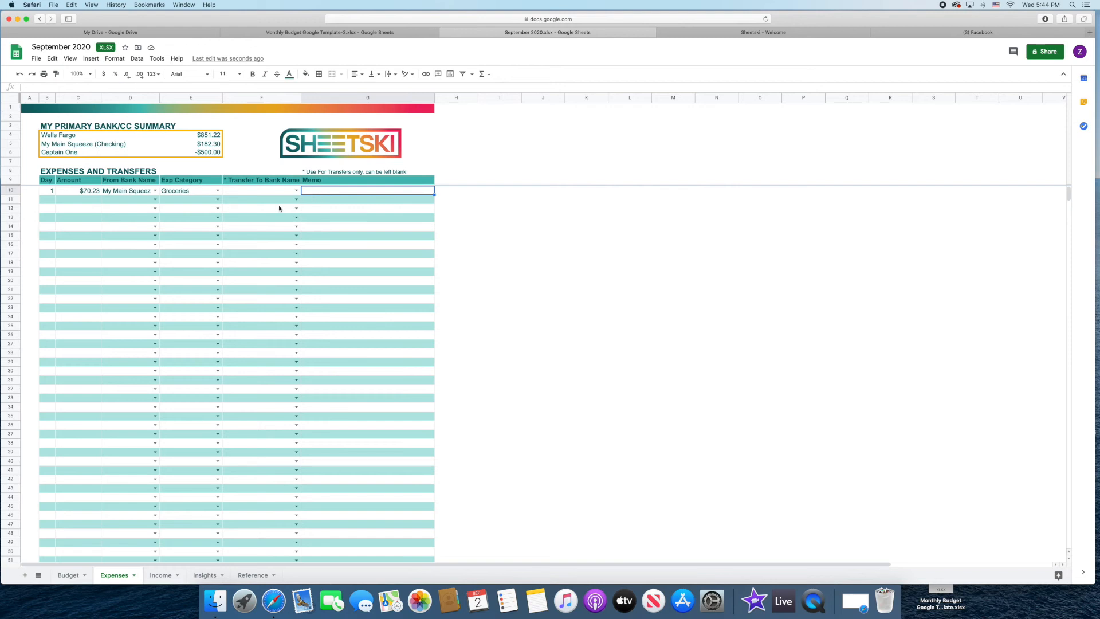
pyautogui.write('Whole Foods')
pyautogui.press('Return')
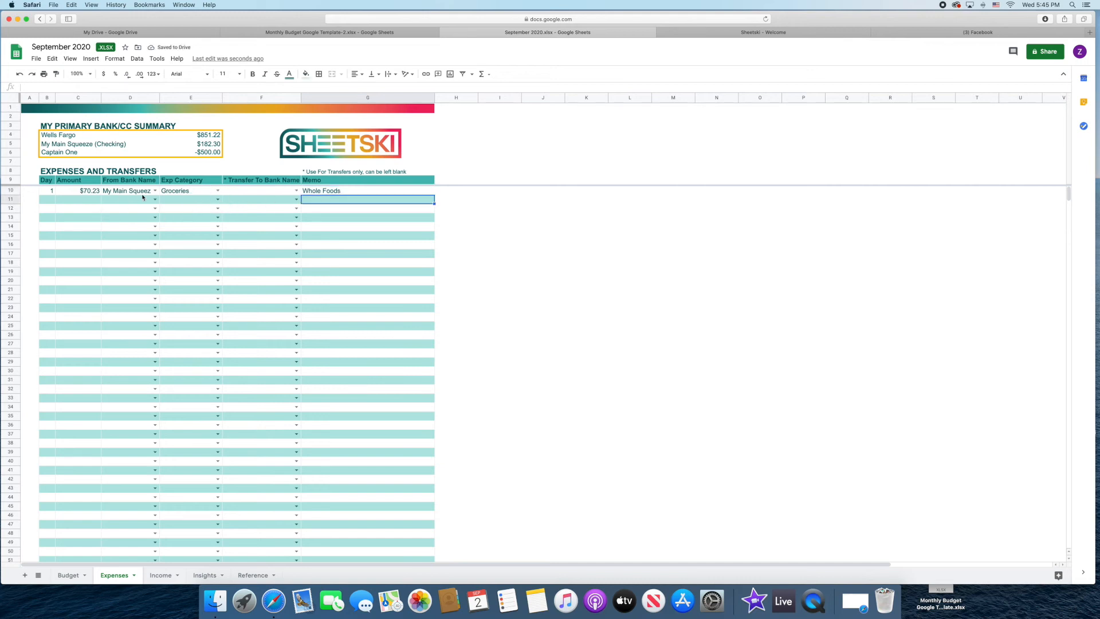
# Step: In row 11, enter day 4, amount 40.26 and My Main Squeeze (Checking) as the paying bank
pyautogui.click(47, 199)
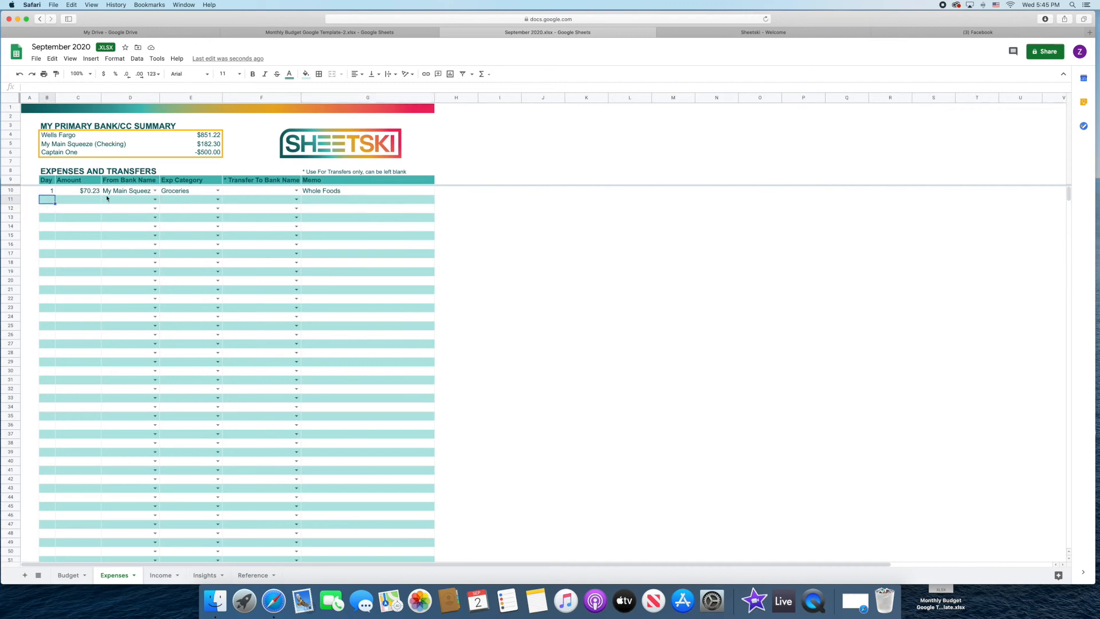
pyautogui.write('4')
pyautogui.press('Tab')
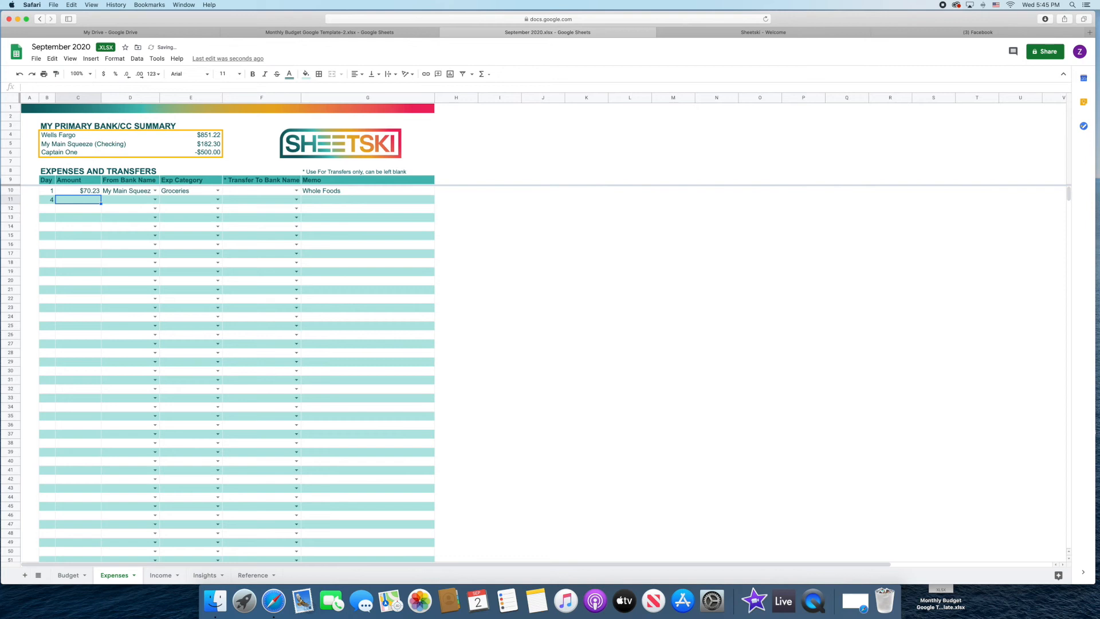
pyautogui.write('40')
pyautogui.press('Tab')
pyautogui.write('m')
pyautogui.press('Tab')
# Step: Categorize the day 4 expense in row 11 as Groceries and enter the memo Cub
pyautogui.write('g')
pyautogui.press('Down')
pyautogui.press('Tab')
pyautogui.press('Tab')
pyautogui.write('Cub')
pyautogui.press('Tab')
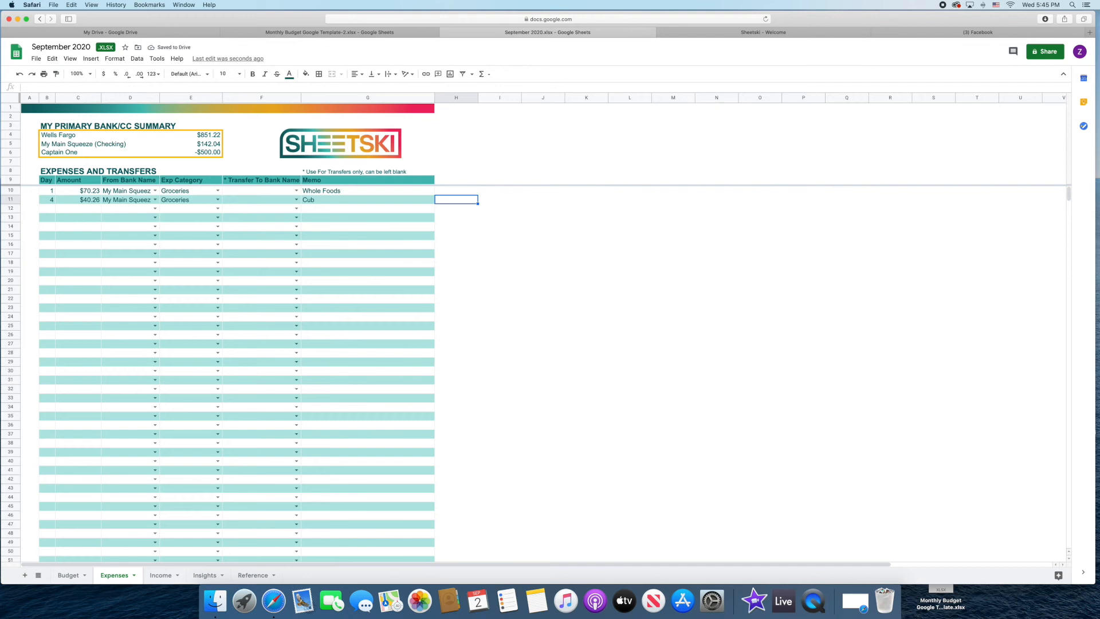
pyautogui.press('Return')
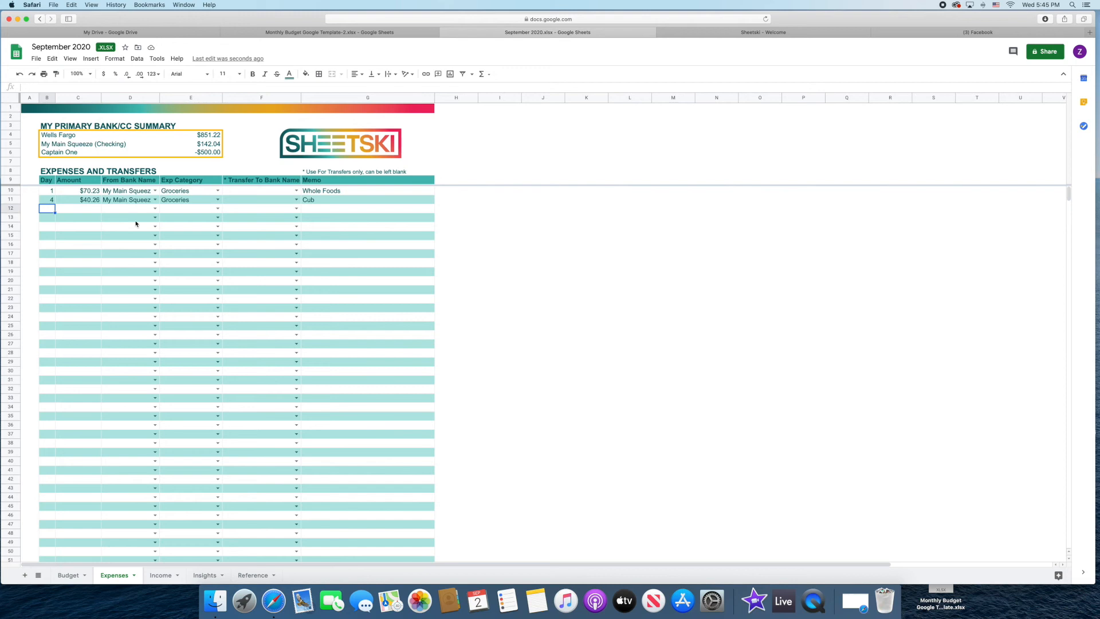
# Step: In row 12, enter day 11, amount 90 and My Main Squeeze (Checking) as the paying bank
pyautogui.write('11')
pyautogui.press('Tab')
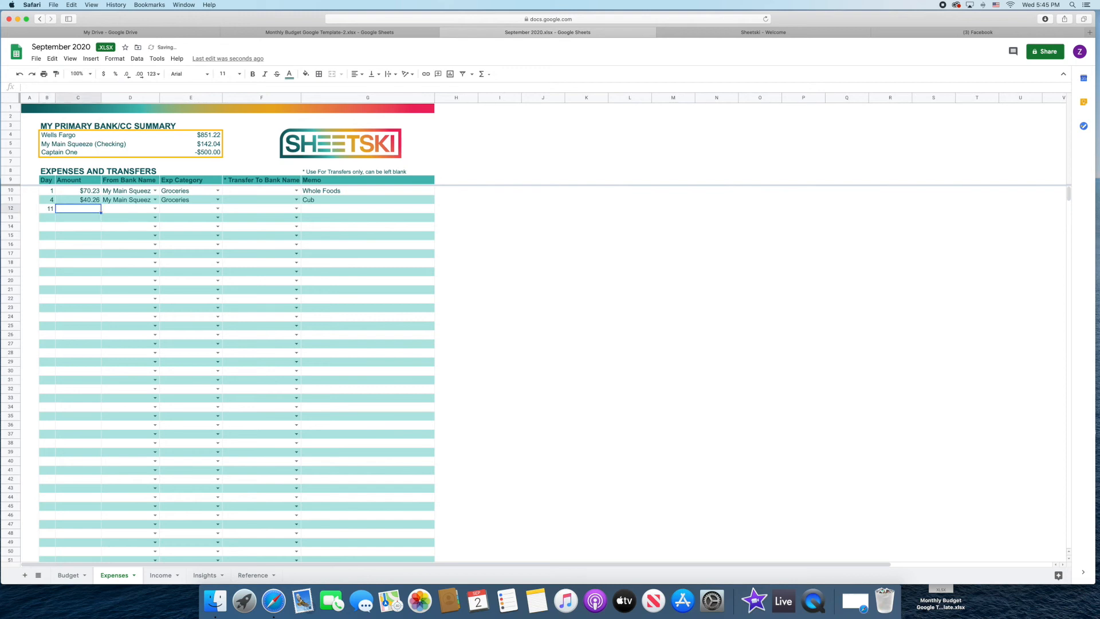
pyautogui.write('90')
pyautogui.press('Tab')
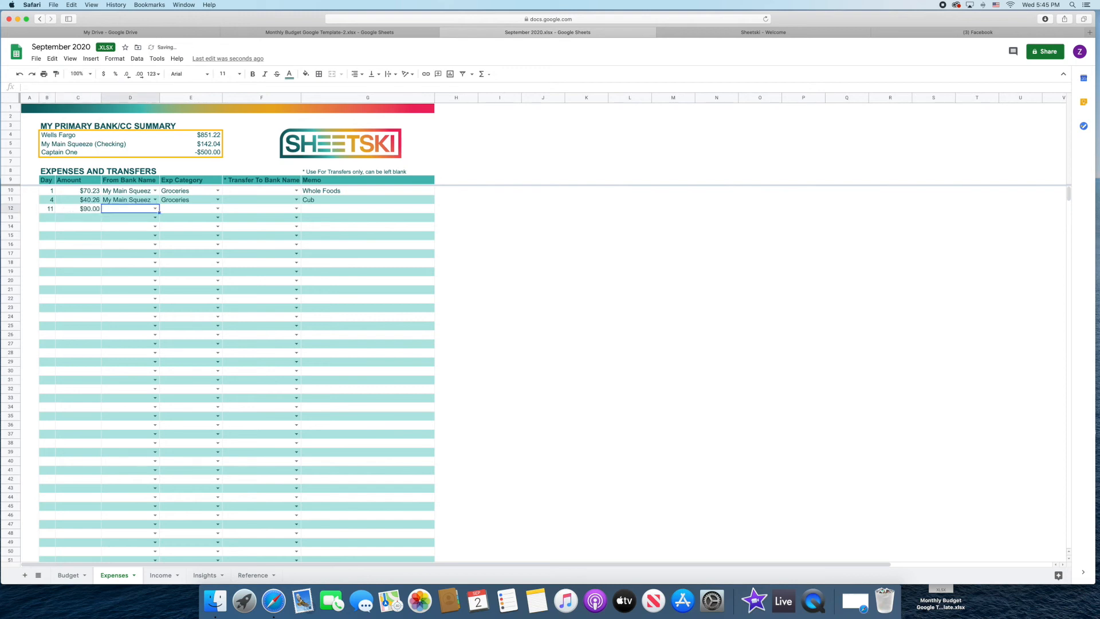
pyautogui.write('m')
pyautogui.press('Down')
pyautogui.press('Tab')
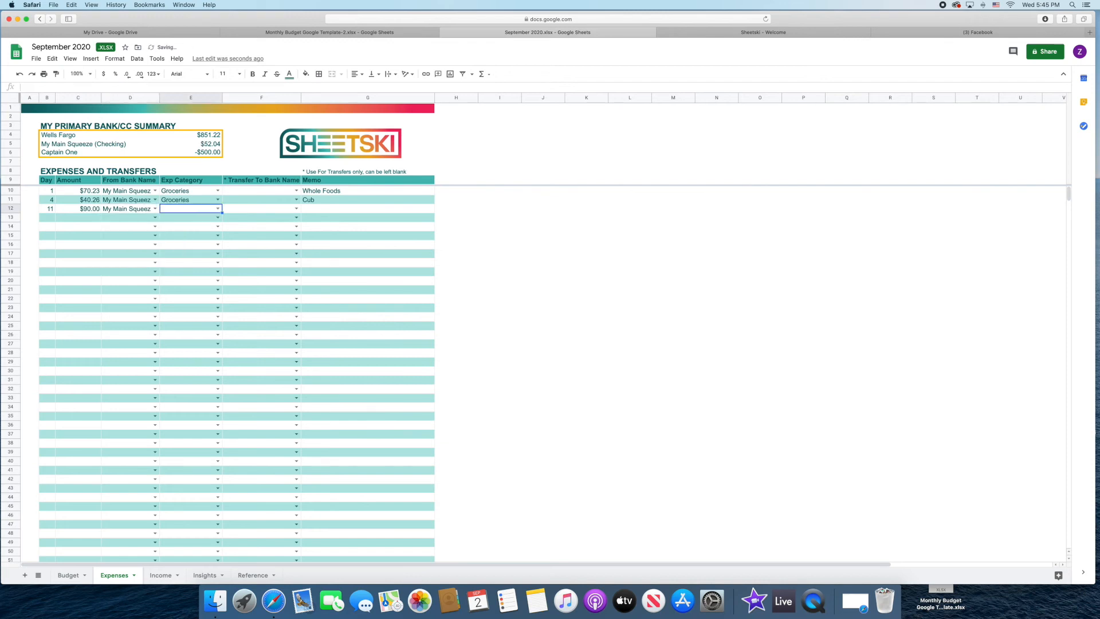
# Step: Categorize the day 11 expense in row 12 as Phone and enter the memo Phone
pyautogui.write('c')
pyautogui.press('Down')
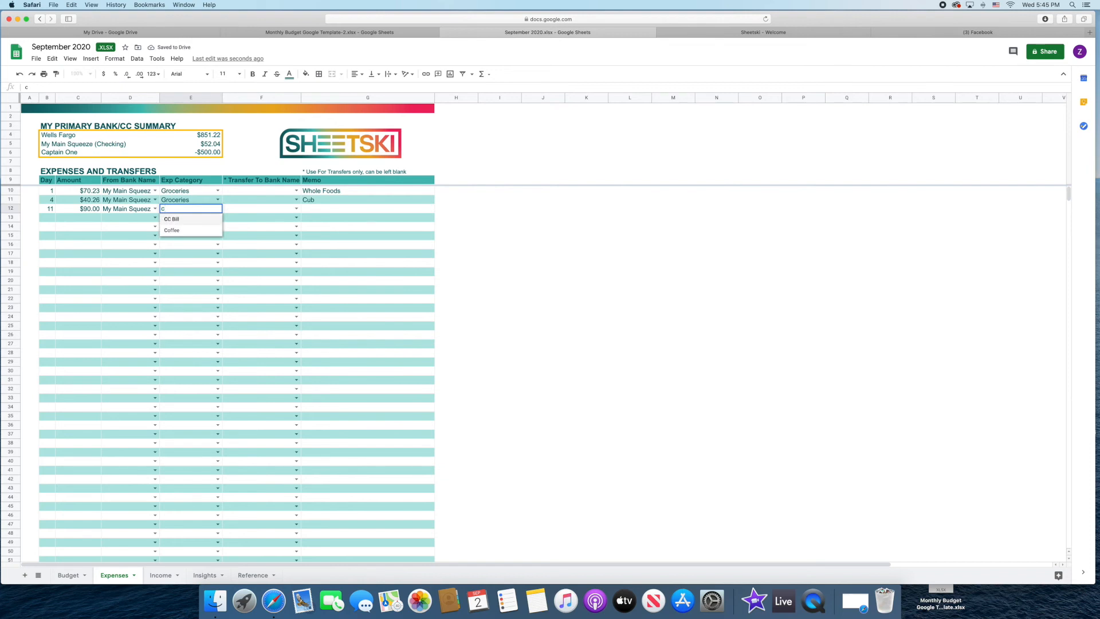
pyautogui.press('BackSpace')
pyautogui.write('ph')
pyautogui.press('Down')
pyautogui.press('Tab')
pyautogui.press('Tab')
pyautogui.write('Phone')
pyautogui.press('Tab')
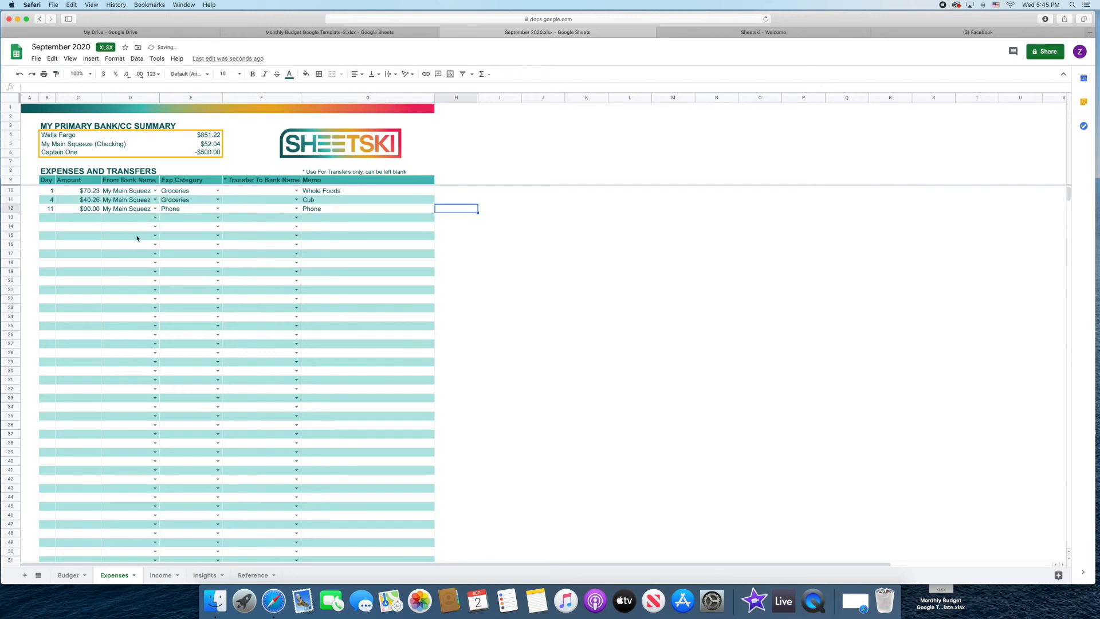
# Step: Compare the planned and actual amounts of the Phone bill on the Budget sheet
pyautogui.click(70, 575)
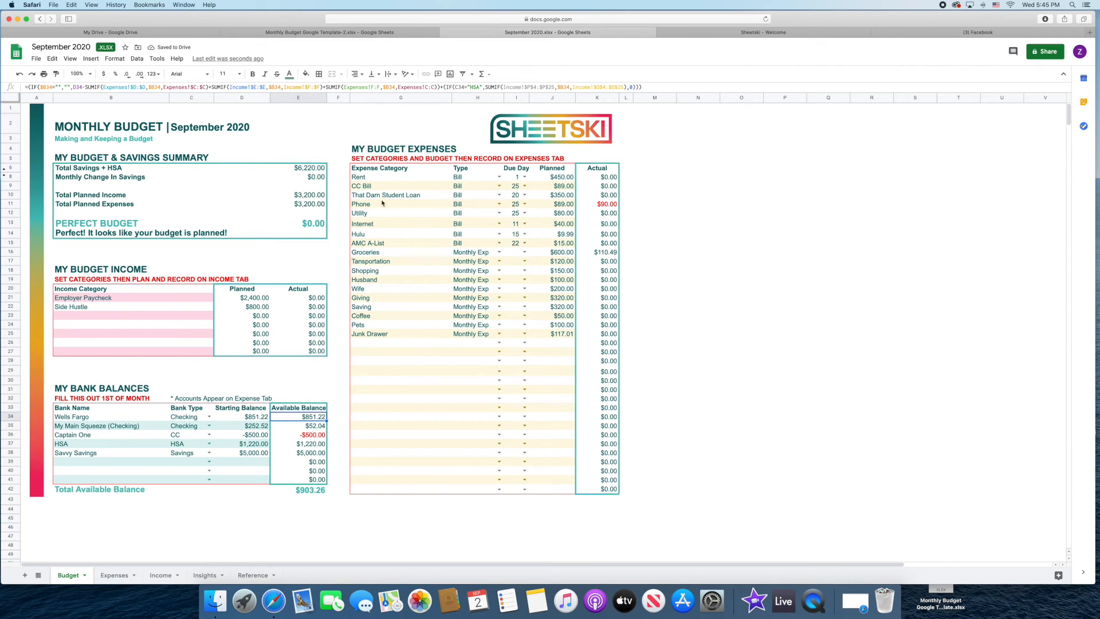
pyautogui.click(566, 205)
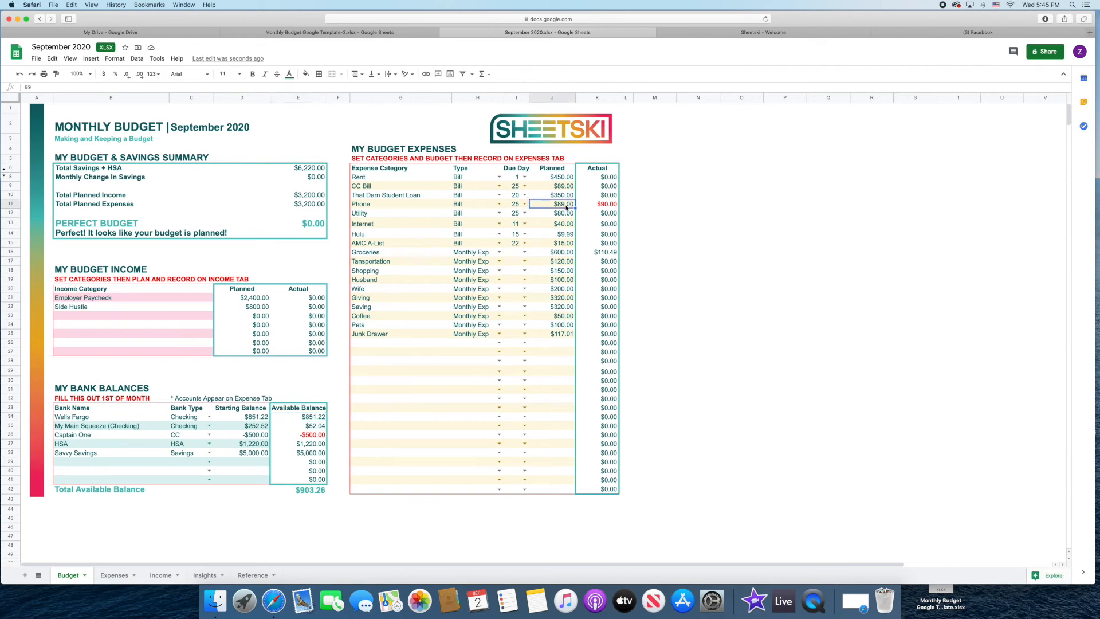
pyautogui.click(614, 205)
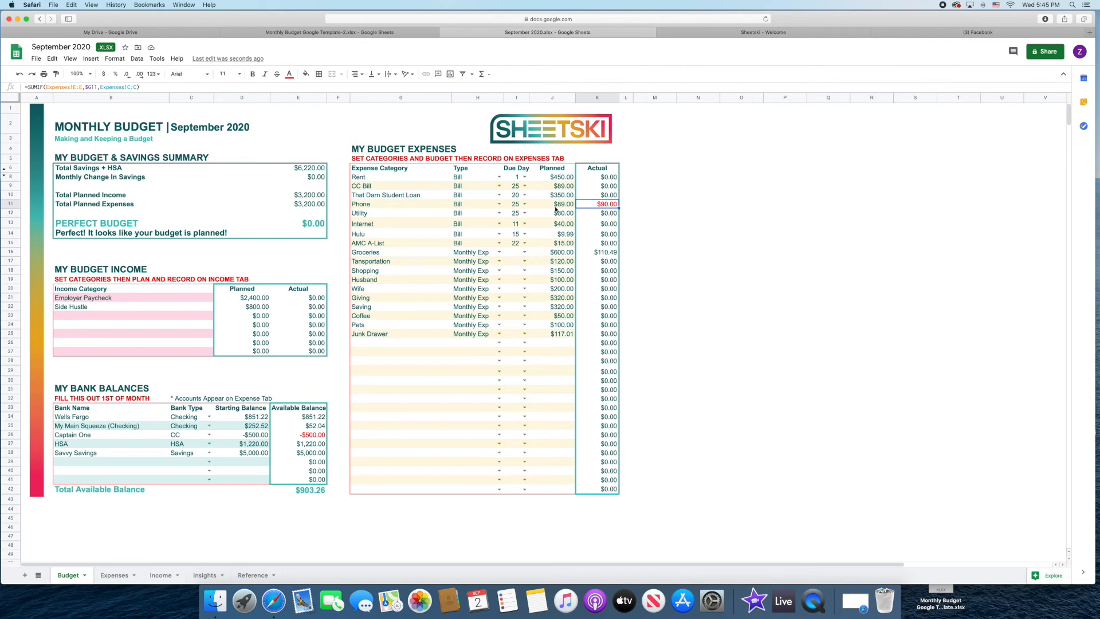
# Step: Clear the Phone bill's actual amount formula on the Budget sheet and restore it
pyautogui.press('Delete')
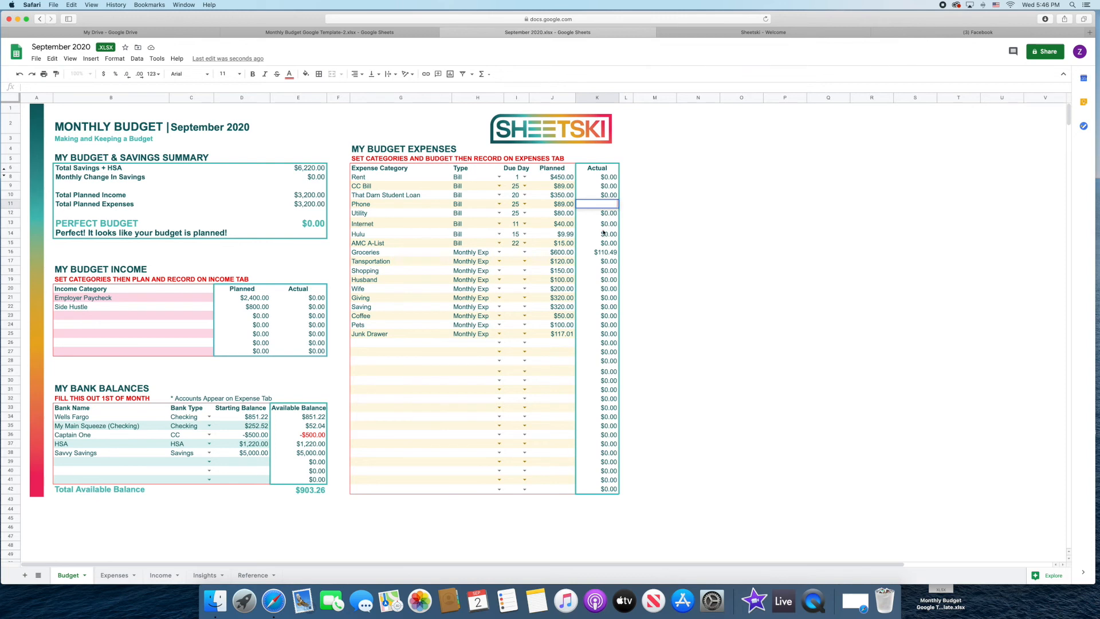
pyautogui.press('Down')
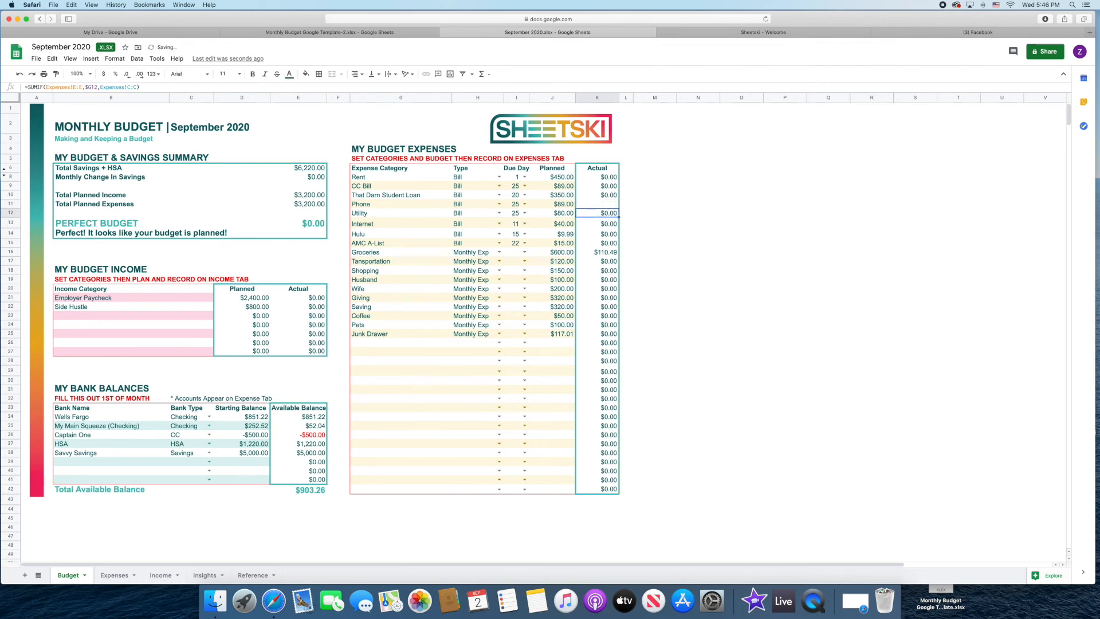
pyautogui.press('Up')
pyautogui.hotkey('ctrl', 'v')
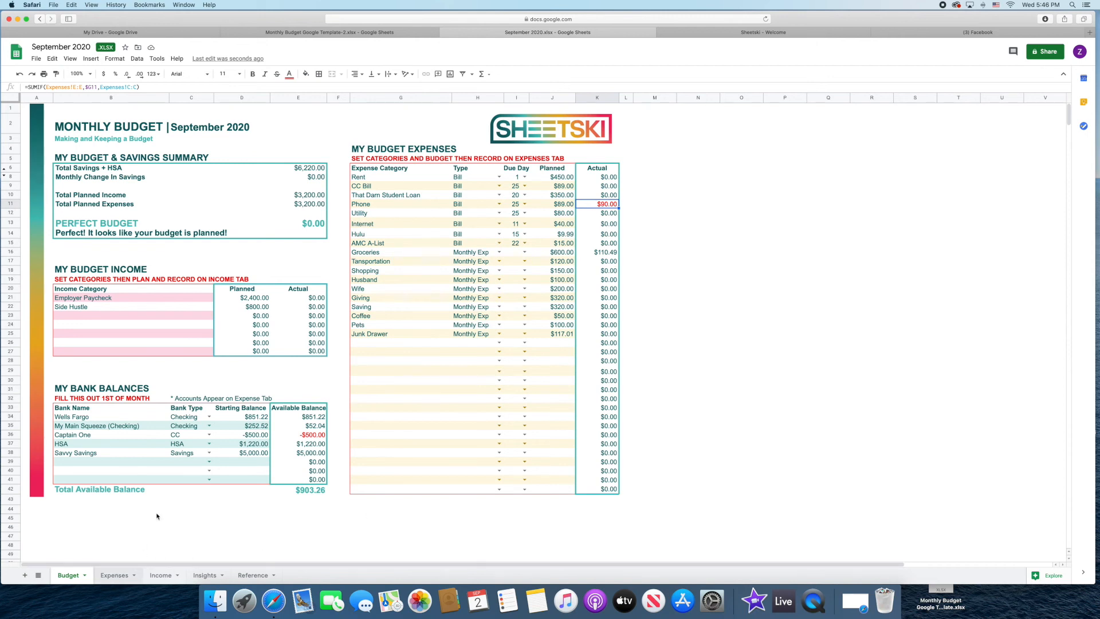
# Step: Record a day 22 Groceries expense of 125.35 from My Main Squeeze (Checking) in row 13 of the Expenses sheet
pyautogui.click(114, 575)
pyautogui.click(47, 217)
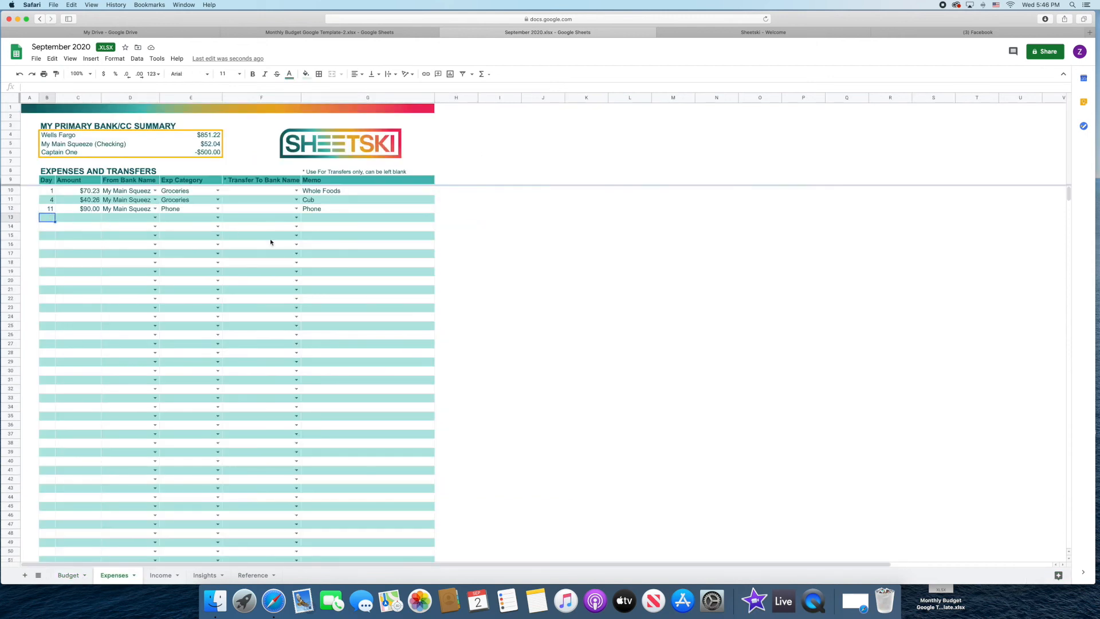
pyautogui.write('22')
pyautogui.press('Tab')
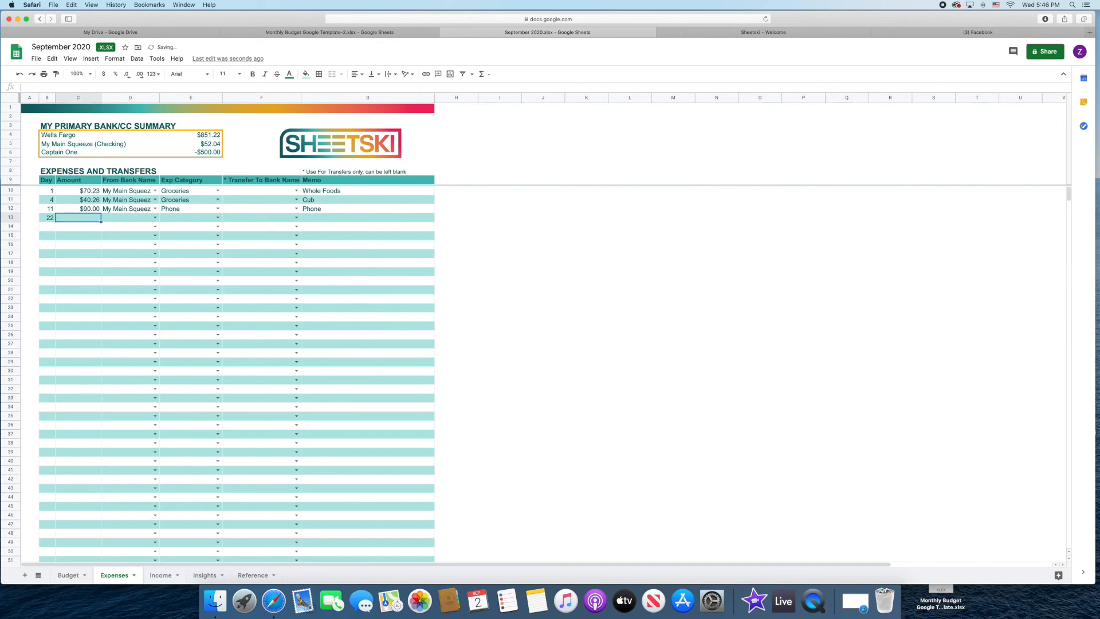
pyautogui.write('125.35')
pyautogui.press('Tab')
pyautogui.write('My Main Squeeze (Checking)')
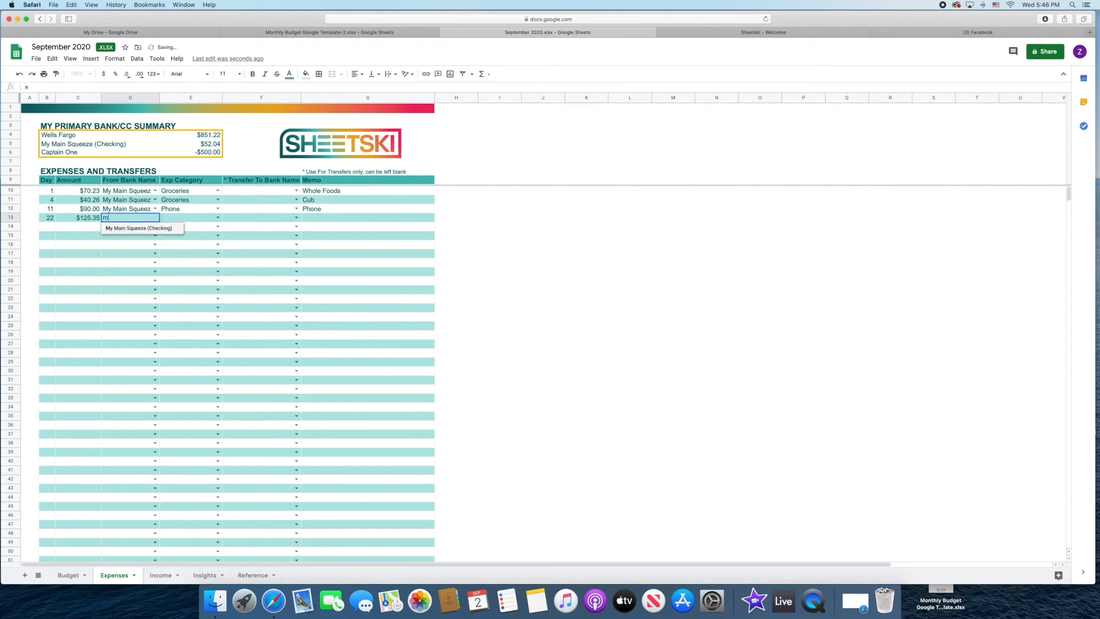
pyautogui.press('Tab')
pyautogui.write('Groceries')
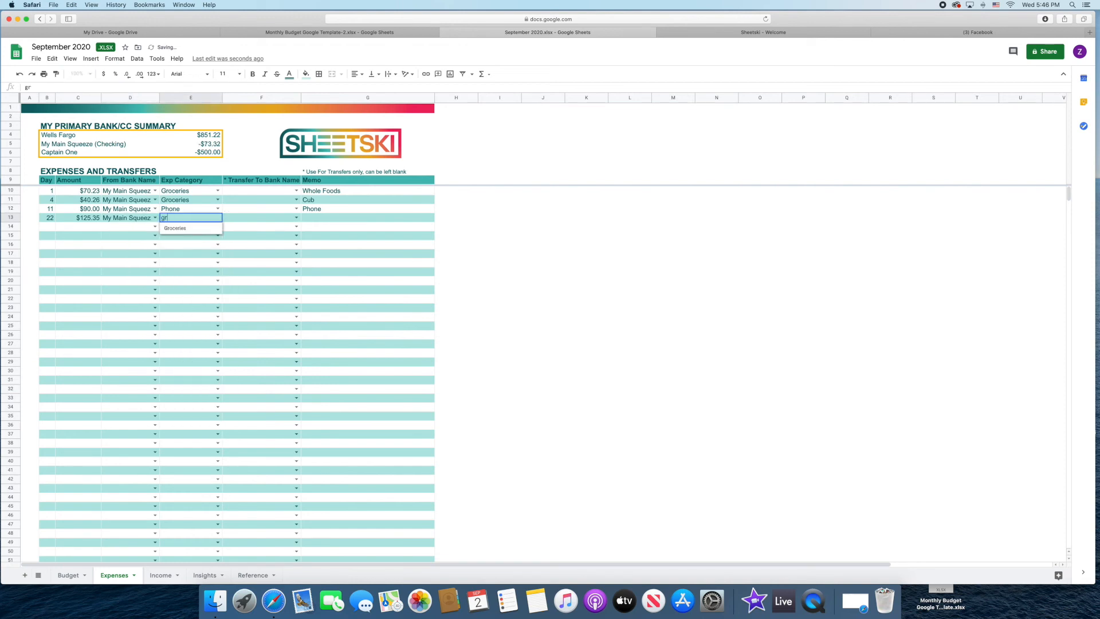
pyautogui.press('Tab')
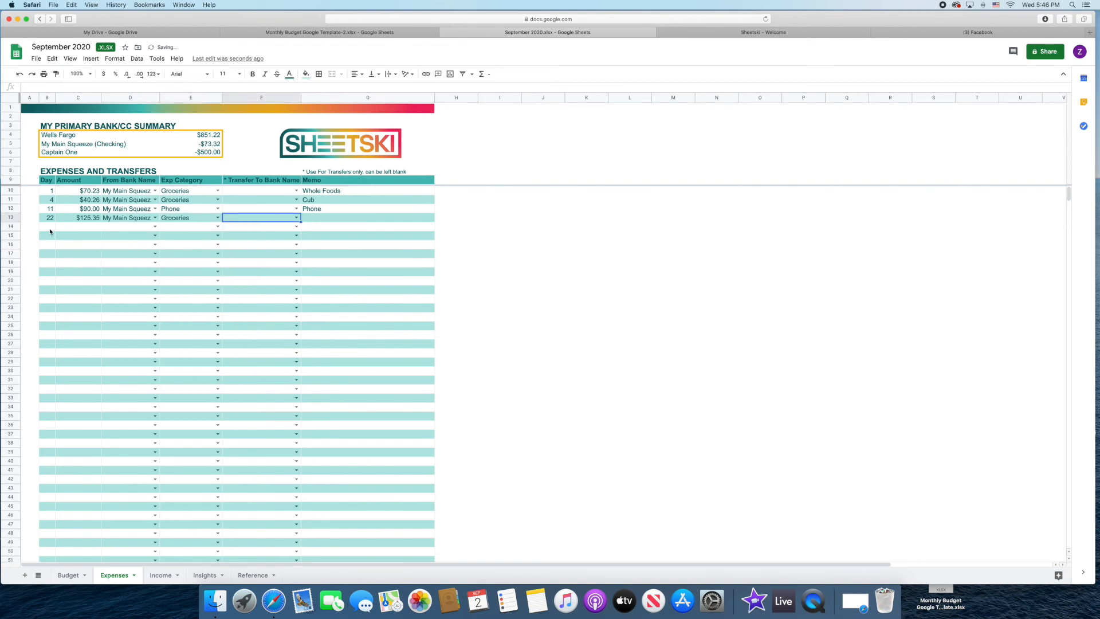
pyautogui.press('Return')
# Step: Record a day 25 Groceries expense of 320.20 from My Main Squeeze (Checking) in row 14, and return to the Budget sheet
pyautogui.write('25')
pyautogui.press('Tab')
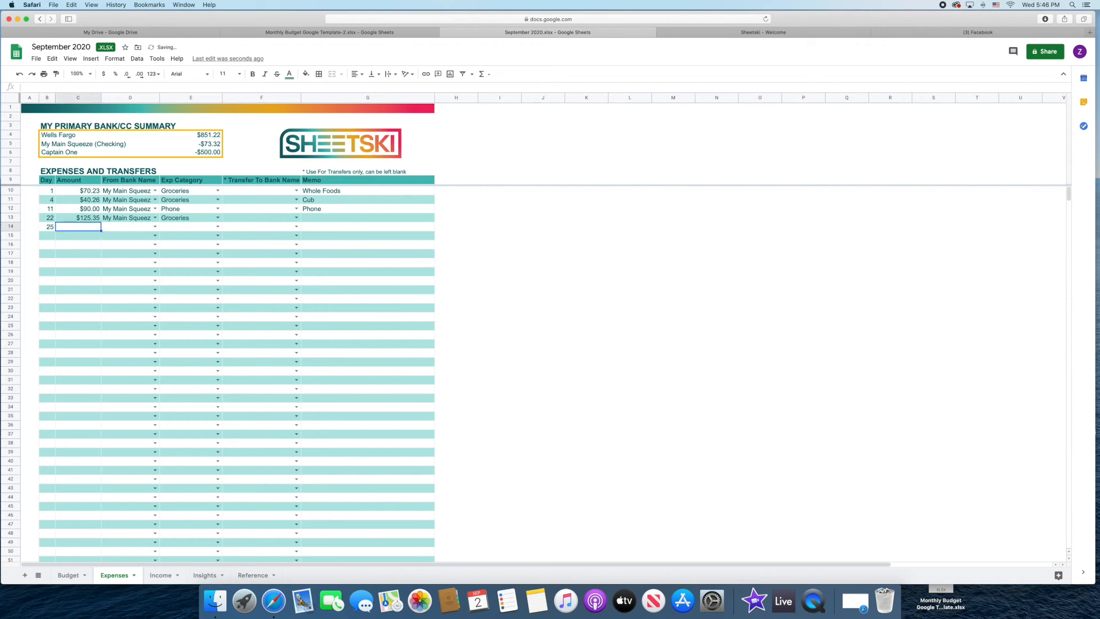
pyautogui.write('5')
pyautogui.press('BackSpace')
pyautogui.write('320.20')
pyautogui.press('Tab')
pyautogui.write('m')
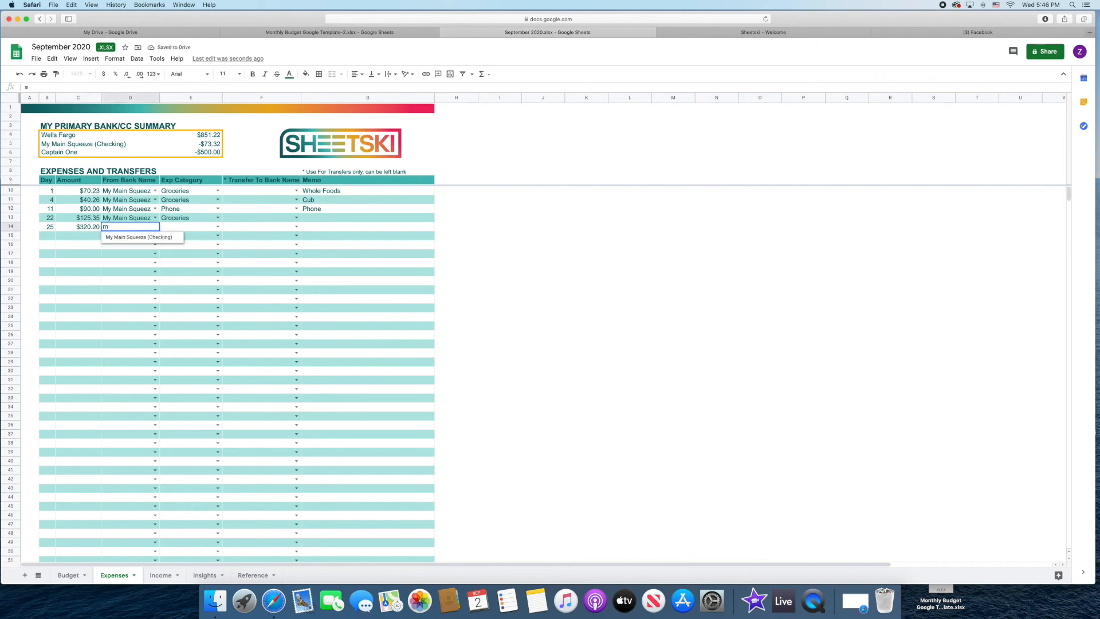
pyautogui.press('Tab')
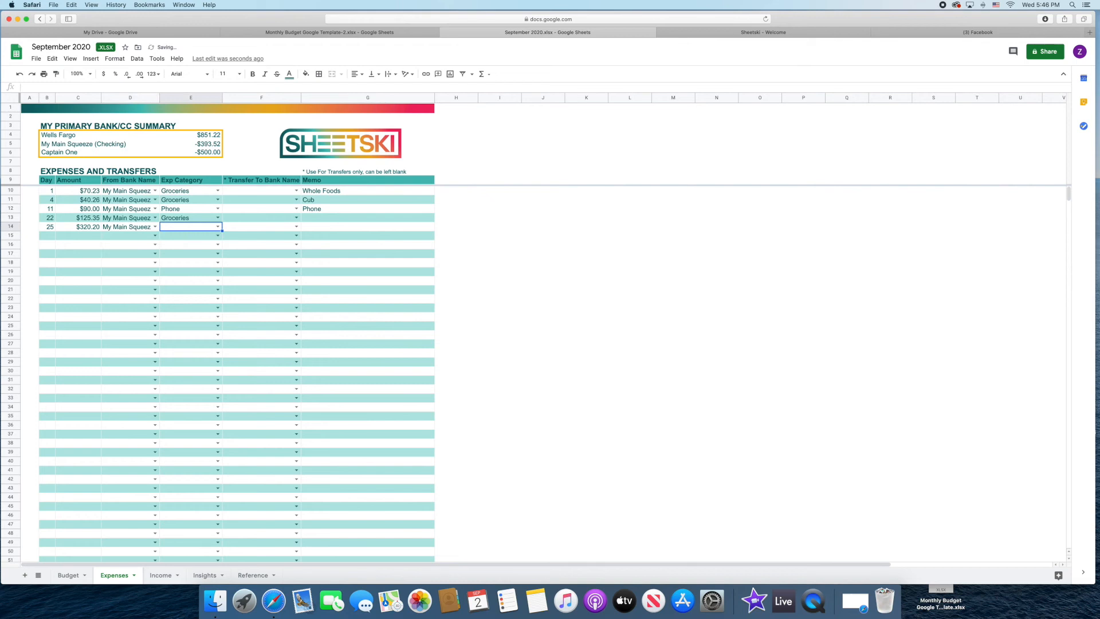
pyautogui.write('gro')
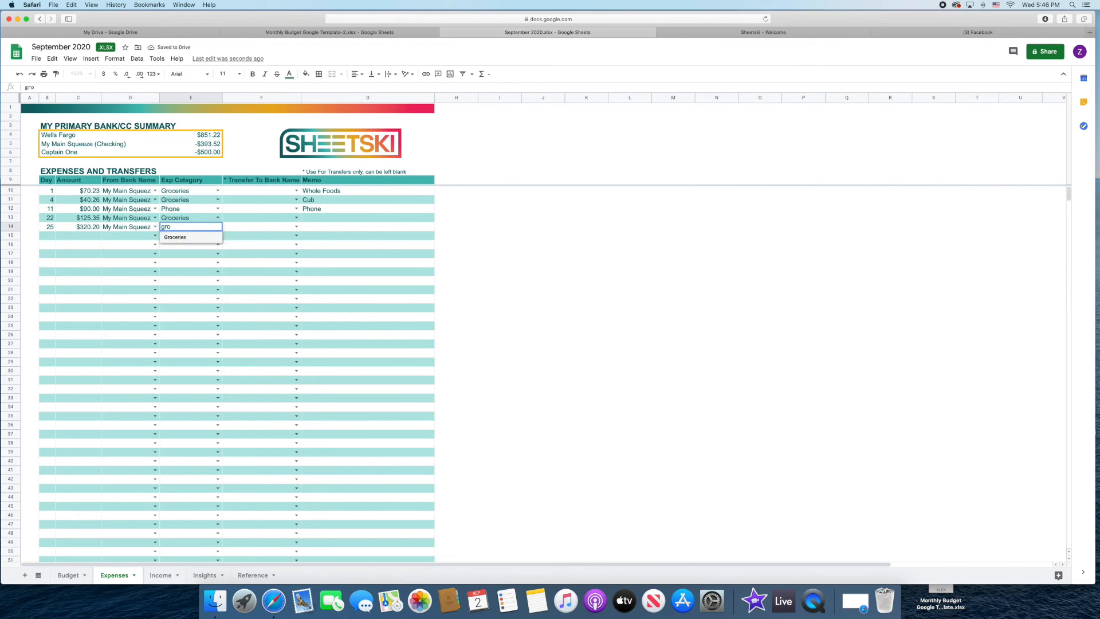
pyautogui.press('Tab')
pyautogui.press('Tab')
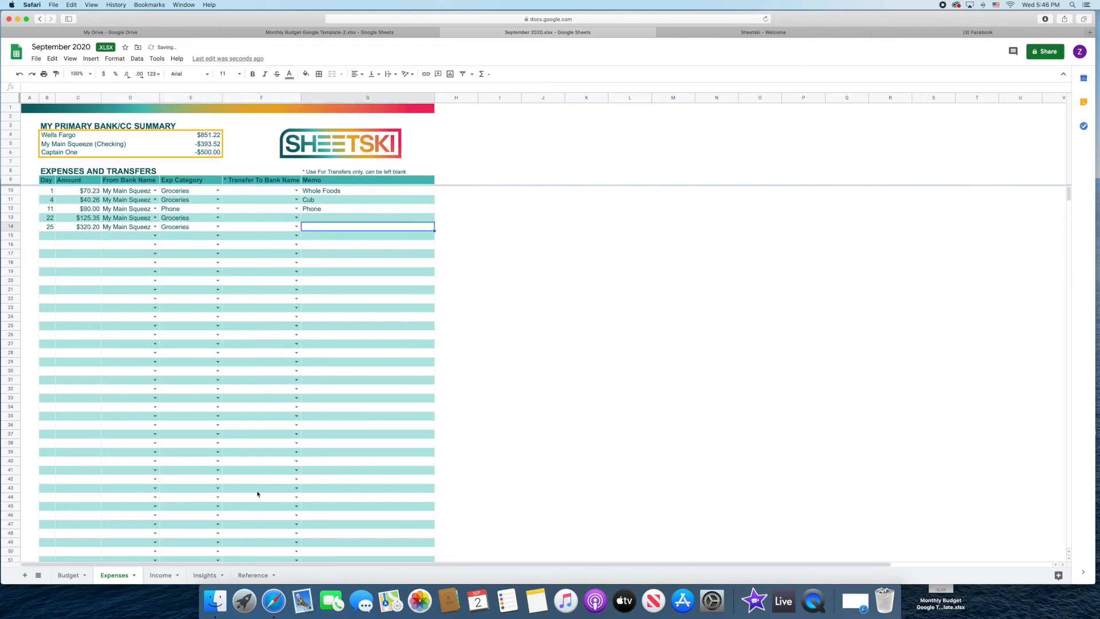
pyautogui.click(63, 575)
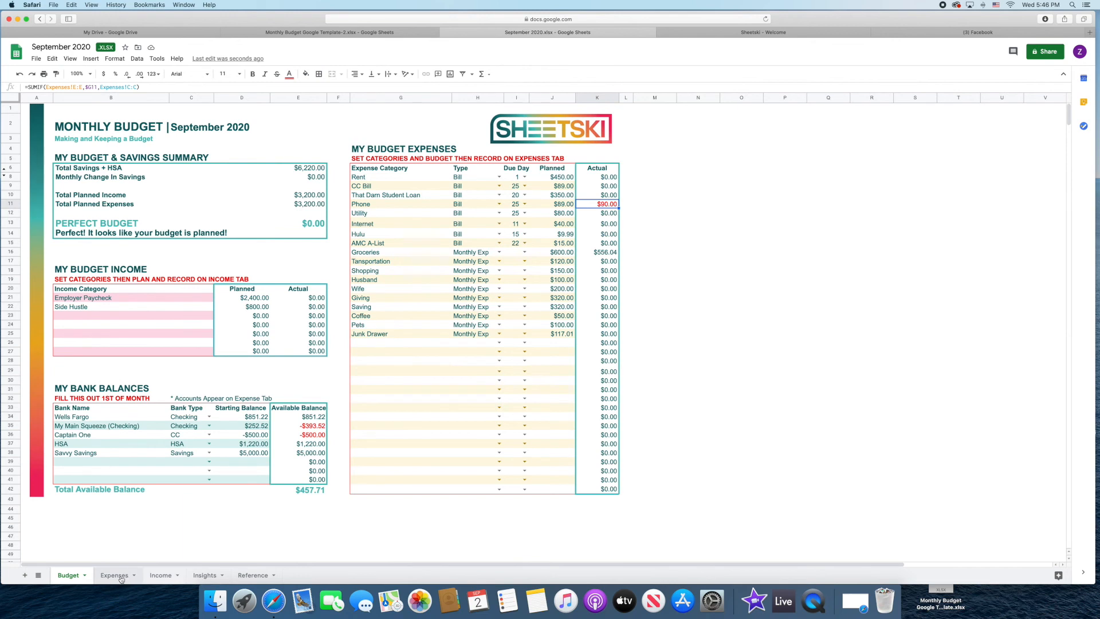
# Step: Set the planned Groceries amount to 500 and the planned Junk Drawer amount to 217.01 on the Budget sheet
pyautogui.click(559, 254)
pyautogui.write('500')
pyautogui.press('Return')
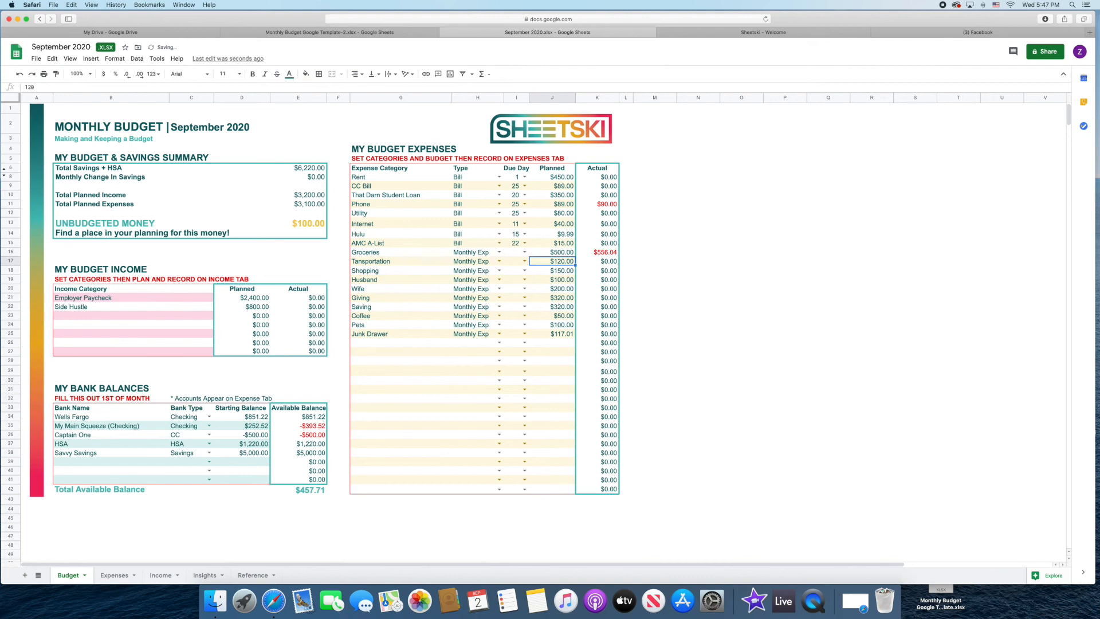
pyautogui.click(559, 334)
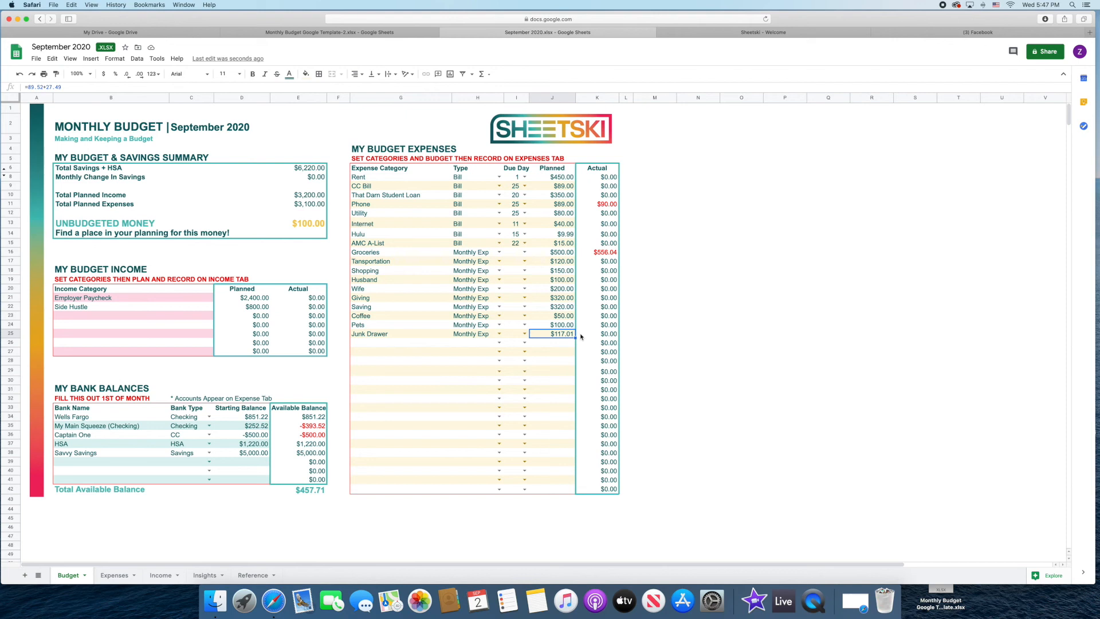
pyautogui.write('217.01')
pyautogui.press('Return')
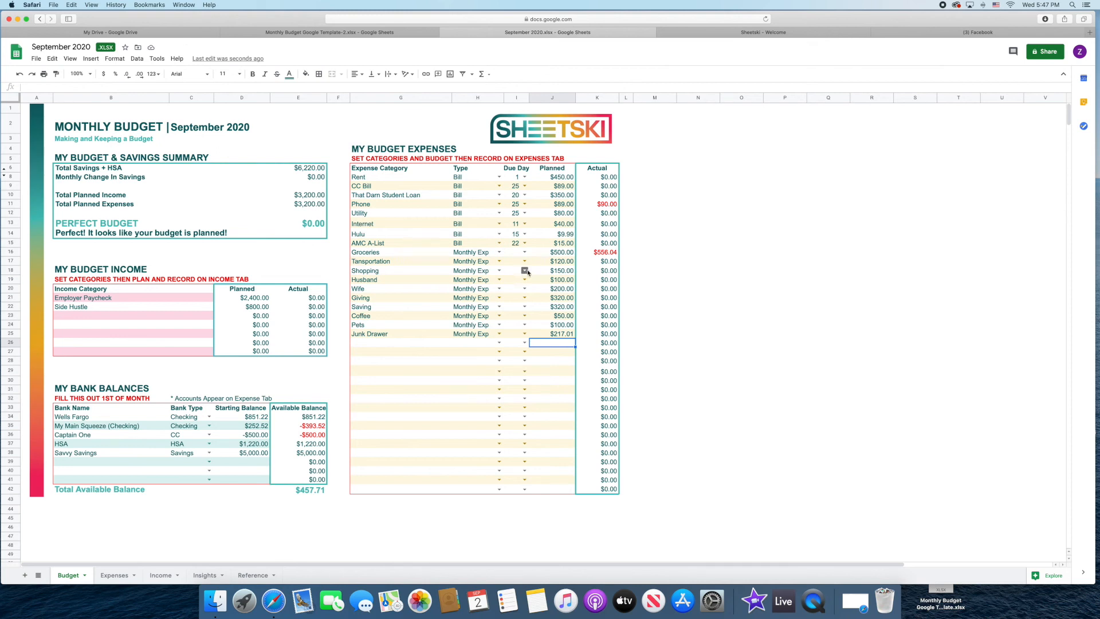
# Step: Set the planned Groceries amount to 650 and the planned Shopping amount to 0 on the Budget sheet
pyautogui.click(569, 254)
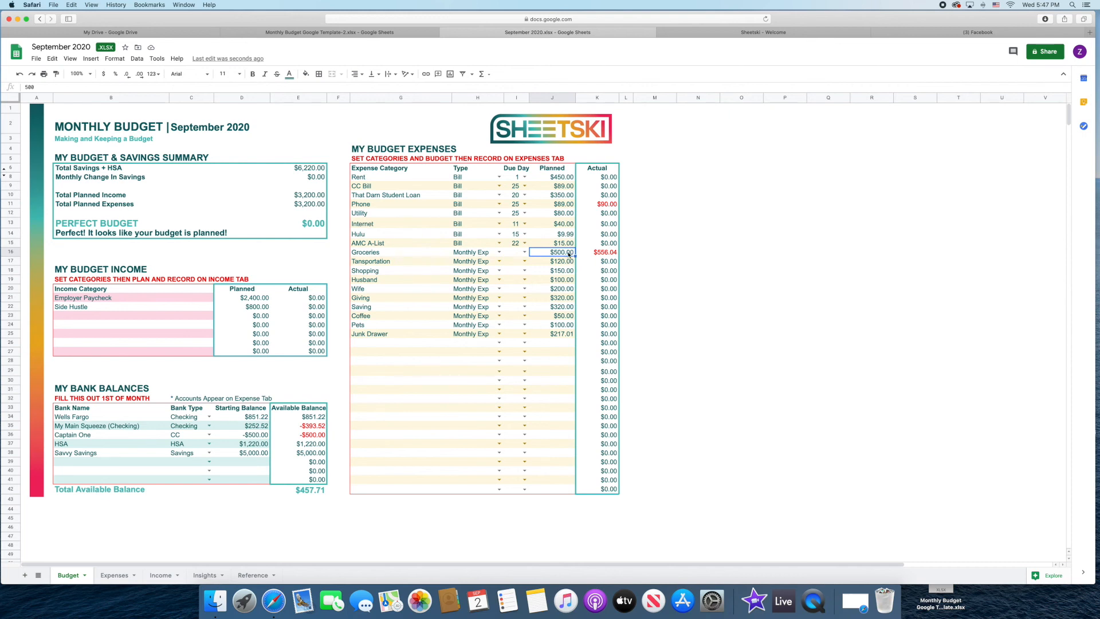
pyautogui.write('650')
pyautogui.press('Return')
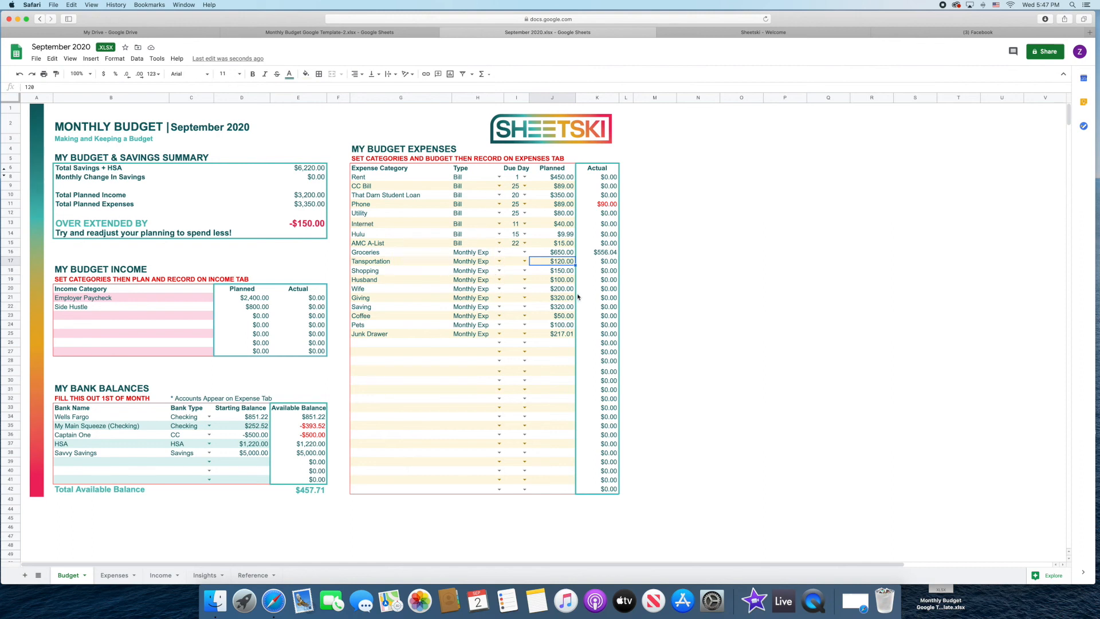
pyautogui.click(557, 272)
pyautogui.write('0')
pyautogui.press('Return')
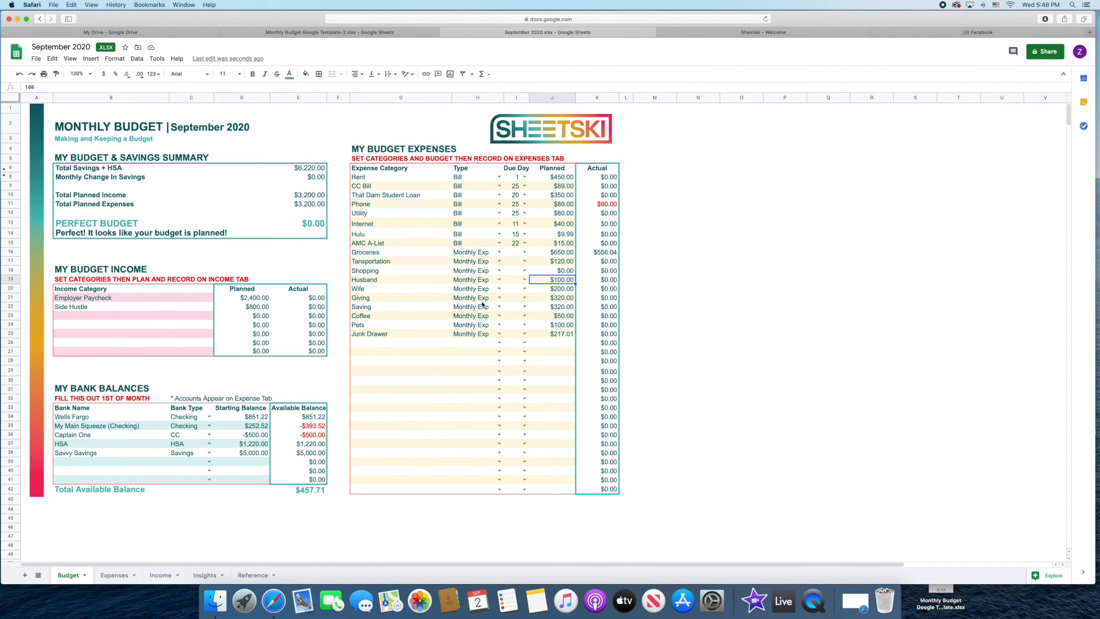
# Step: Start a new entry in row 15 of the Expenses sheet with the category Transfer
pyautogui.click(117, 576)
pyautogui.hscroll(3, 50, 237)
pyautogui.hscroll(-3, 50, 237)
pyautogui.click(50, 235)
pyautogui.click(76, 238)
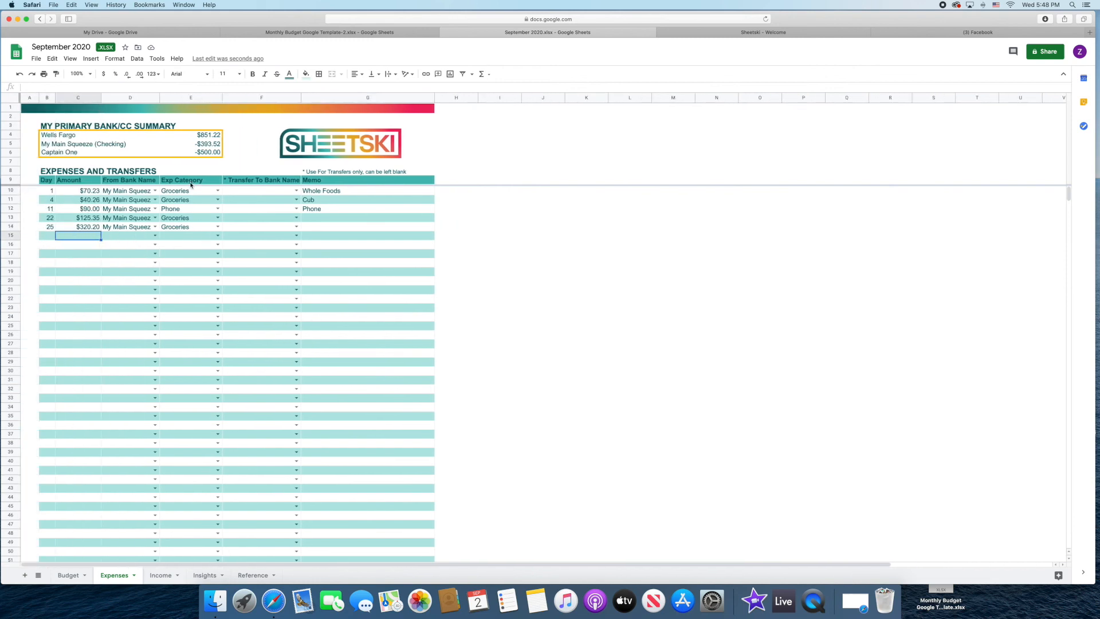
pyautogui.click(218, 235)
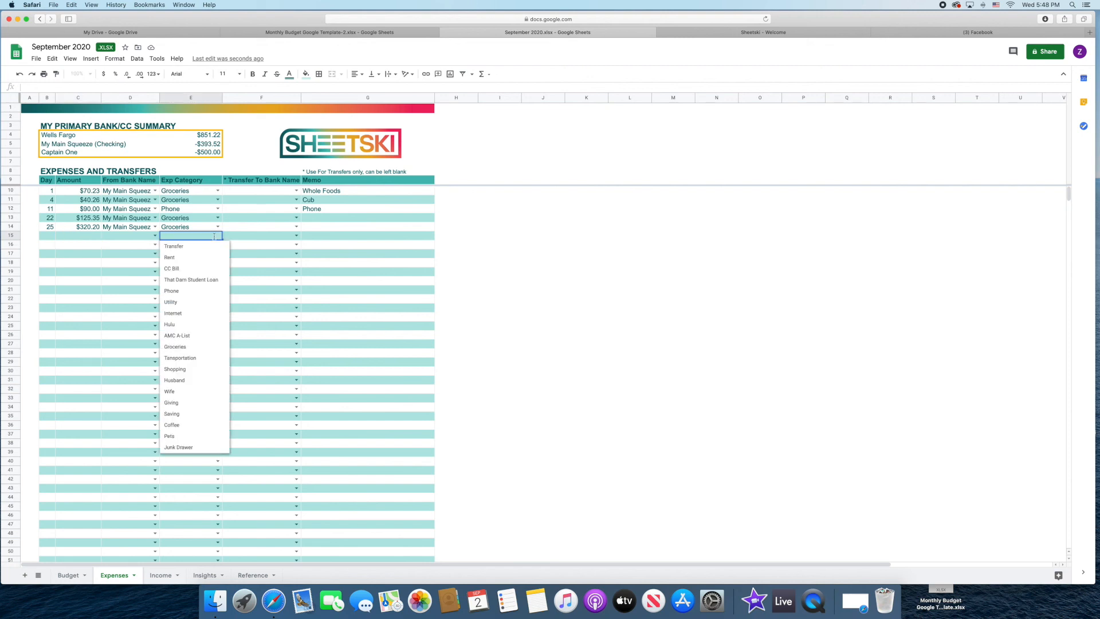
pyautogui.click(184, 247)
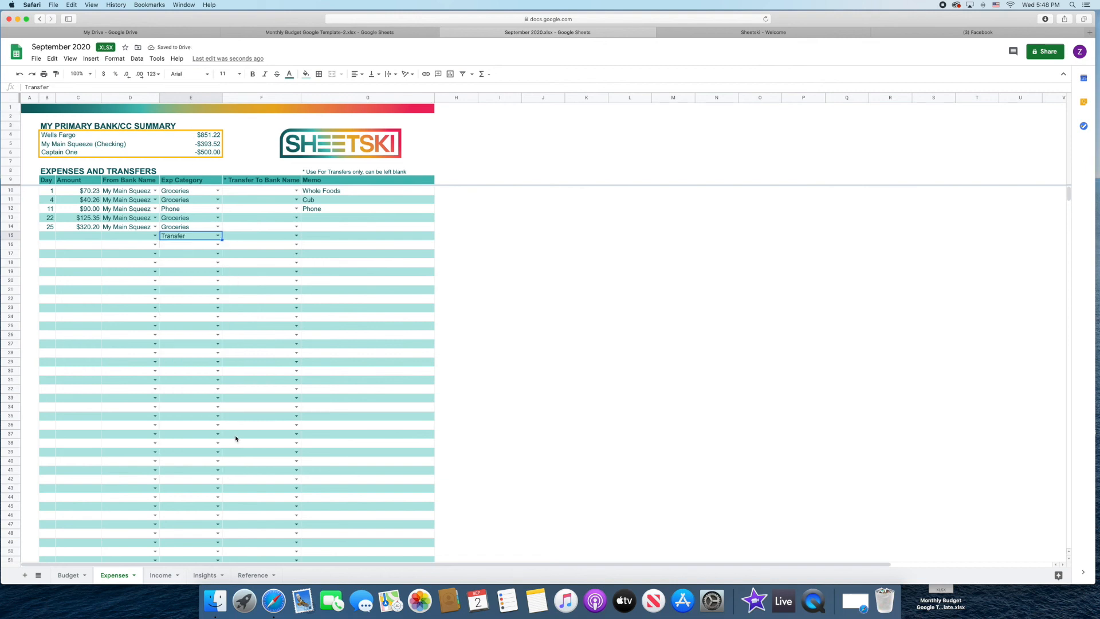
# Step: Fill in the row 15 transfer as 250 from Wells Fargo to My Main Squeeze (Checking)
pyautogui.click(69, 575)
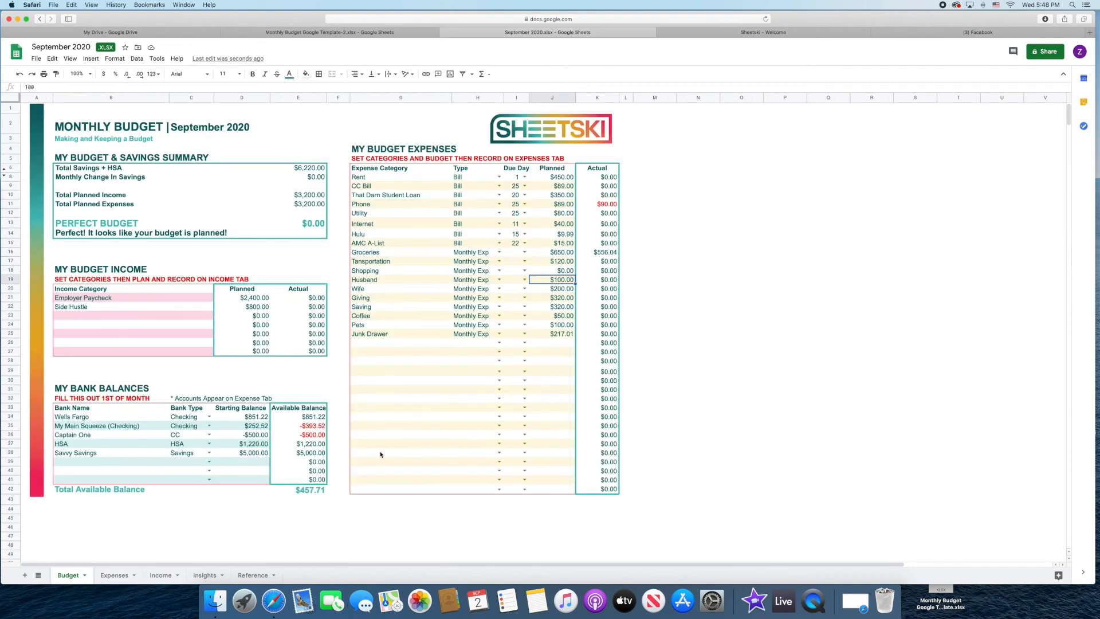
pyautogui.click(121, 575)
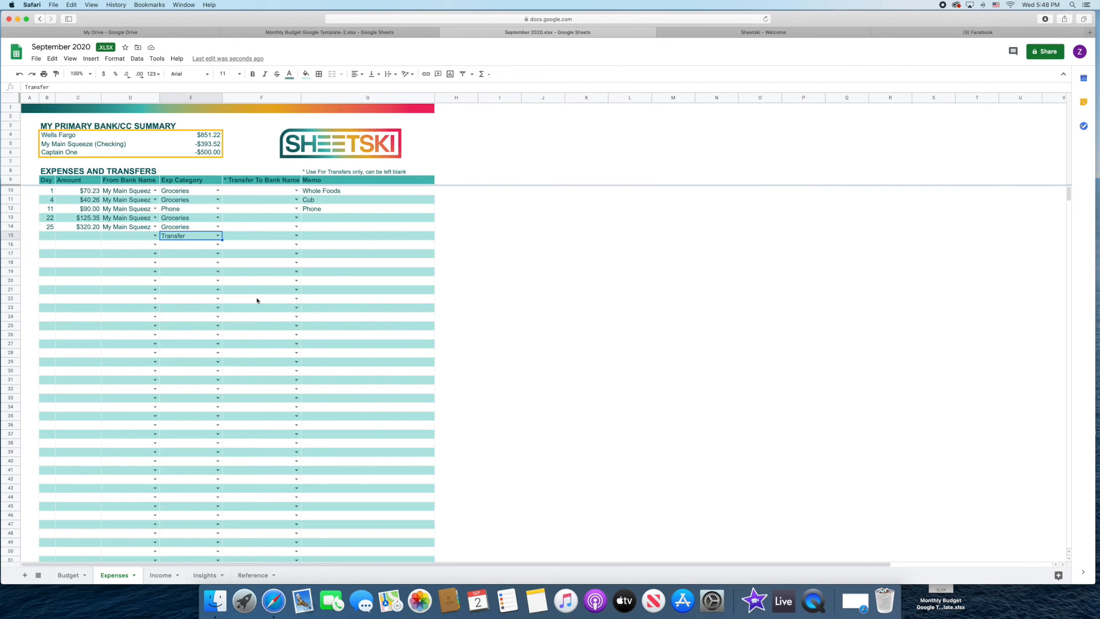
pyautogui.click(76, 236)
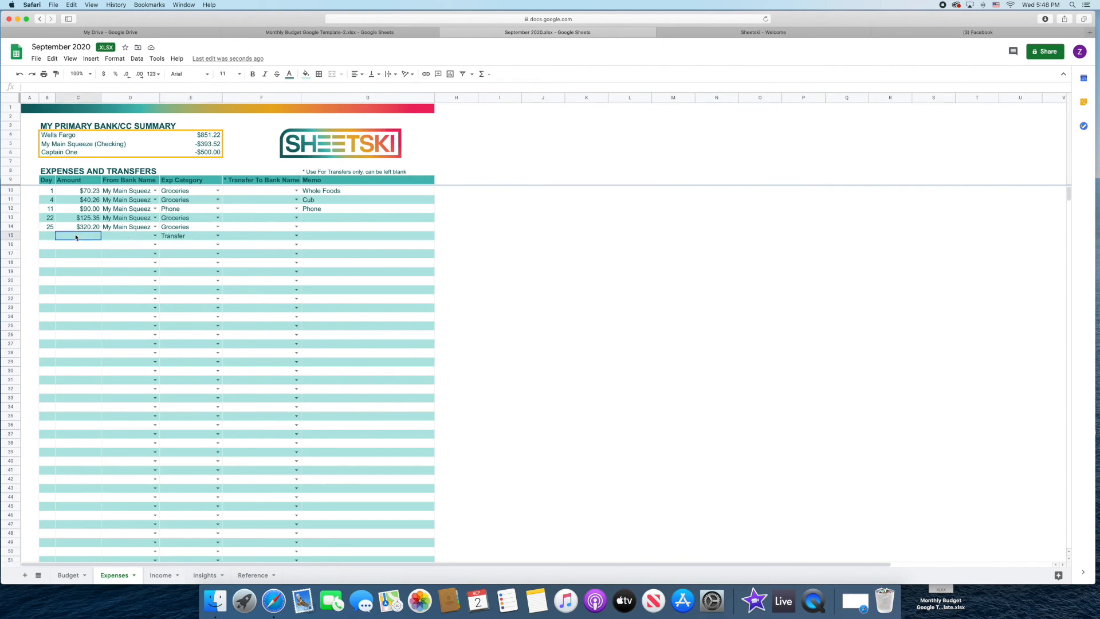
pyautogui.write('250')
pyautogui.press('Tab')
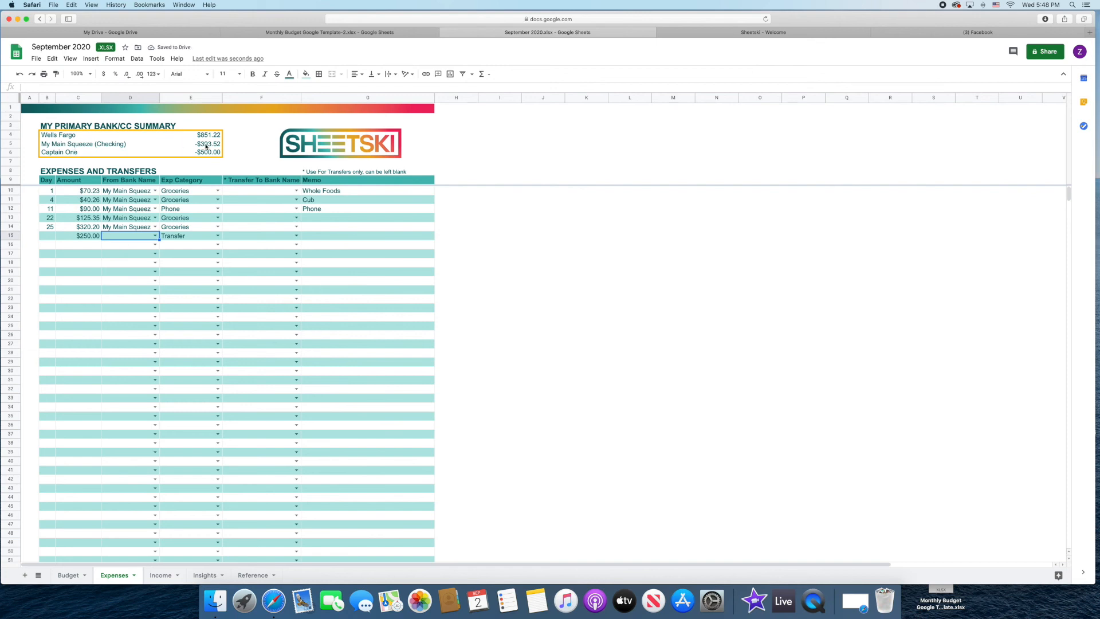
pyautogui.click(153, 240)
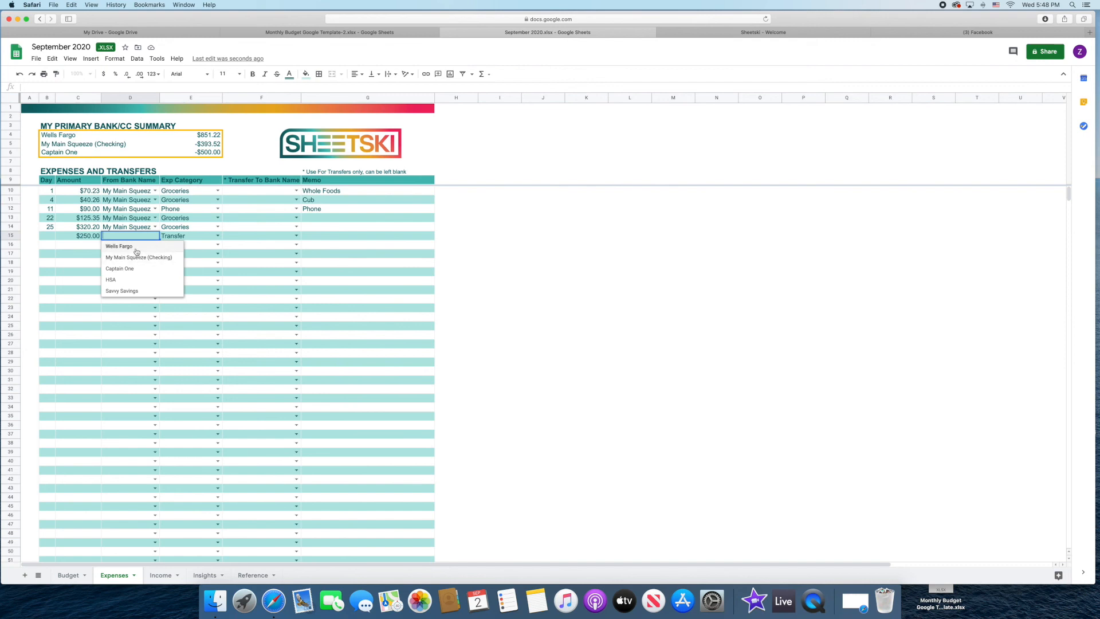
pyautogui.click(136, 251)
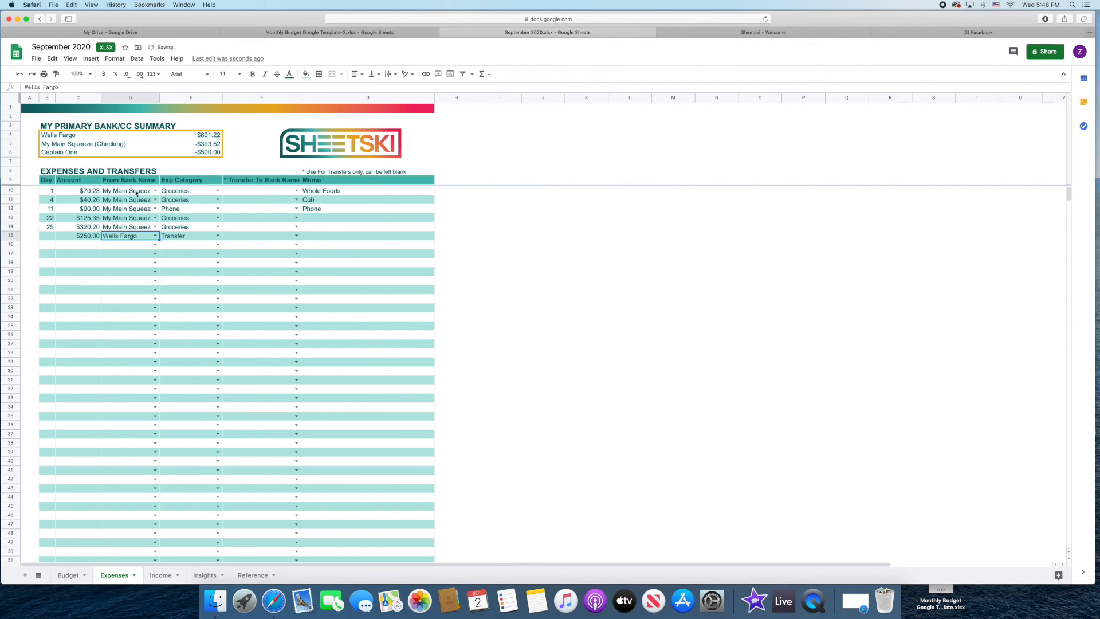
pyautogui.click(296, 235)
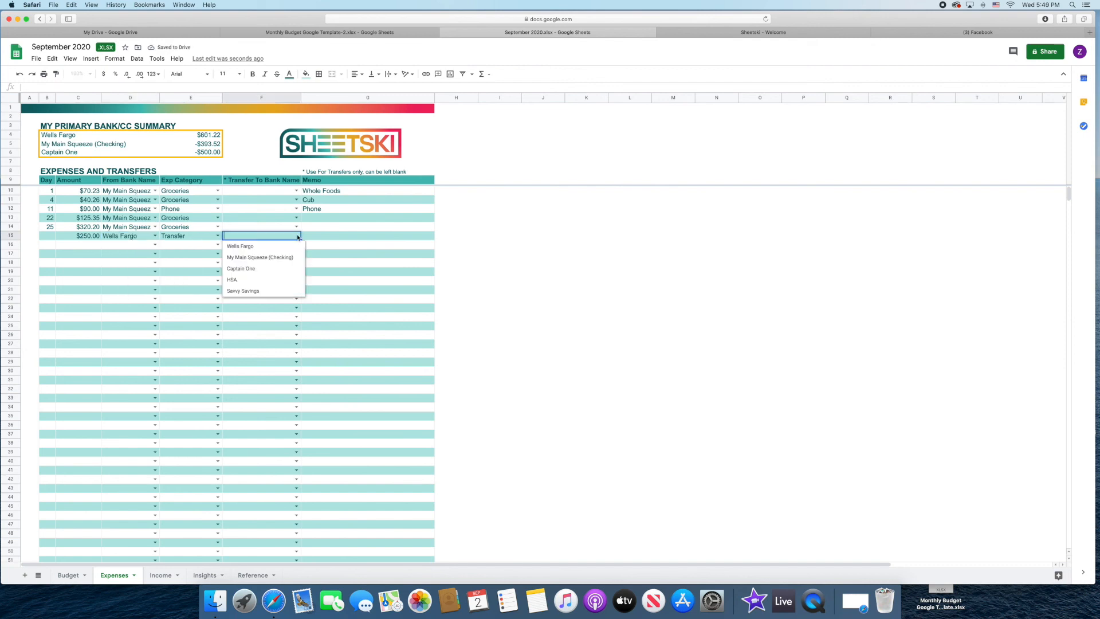
pyautogui.click(251, 258)
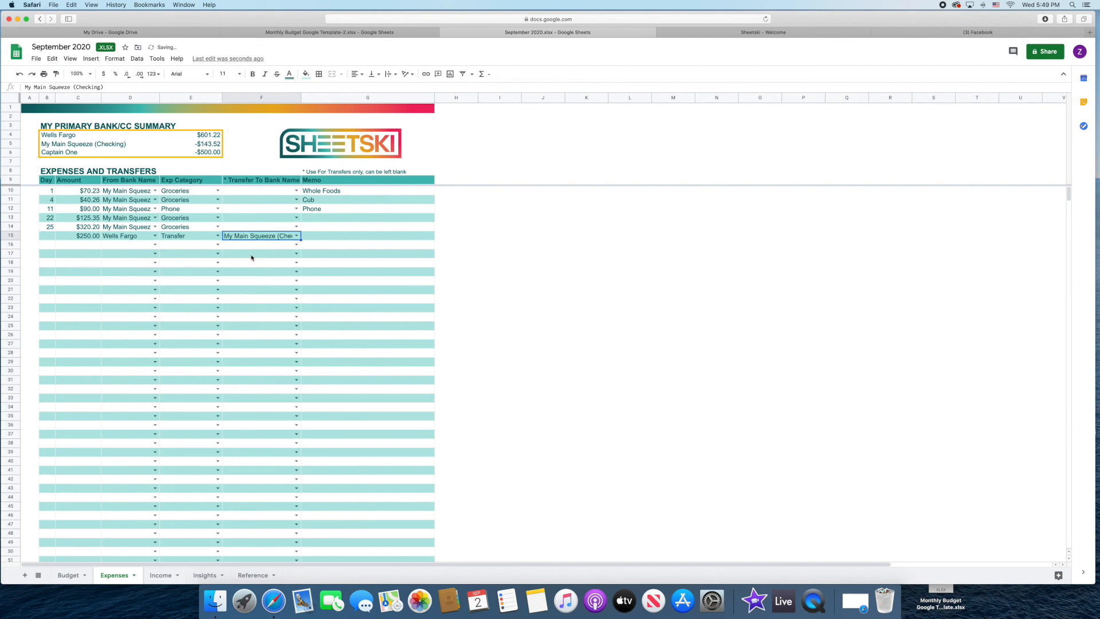
# Step: Set the row 15 transfer to 400 on day 20, and check the My Main Squeeze (Checking) and Wells Fargo balances
pyautogui.click(81, 239)
pyautogui.write('400')
pyautogui.press('Return')
pyautogui.click(47, 236)
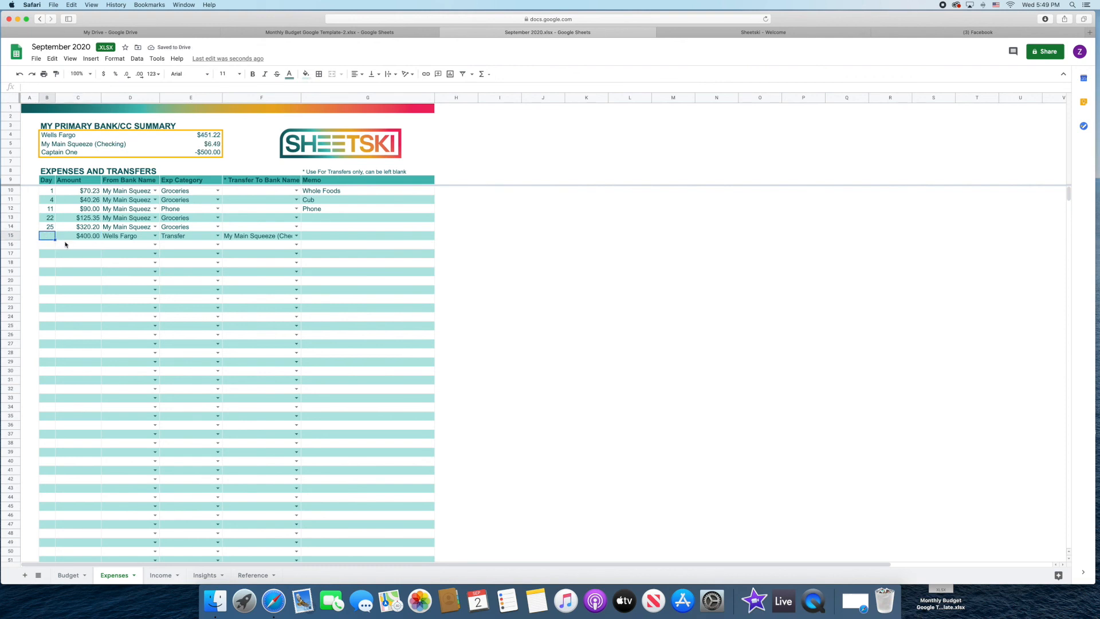
pyautogui.write('20')
pyautogui.press('Return')
pyautogui.click(218, 148)
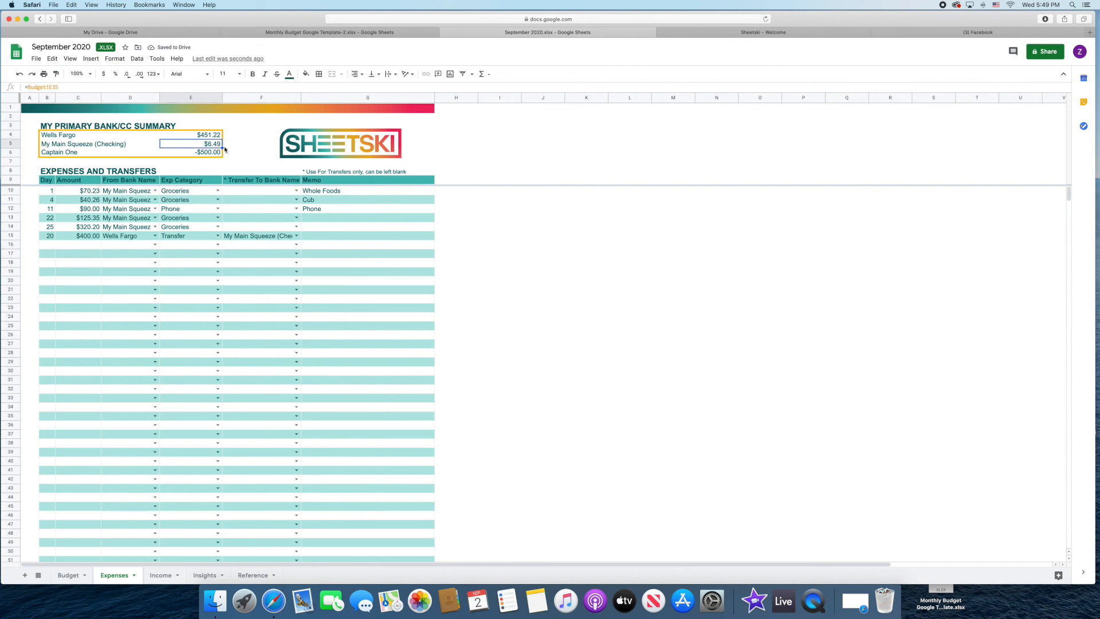
pyautogui.click(196, 136)
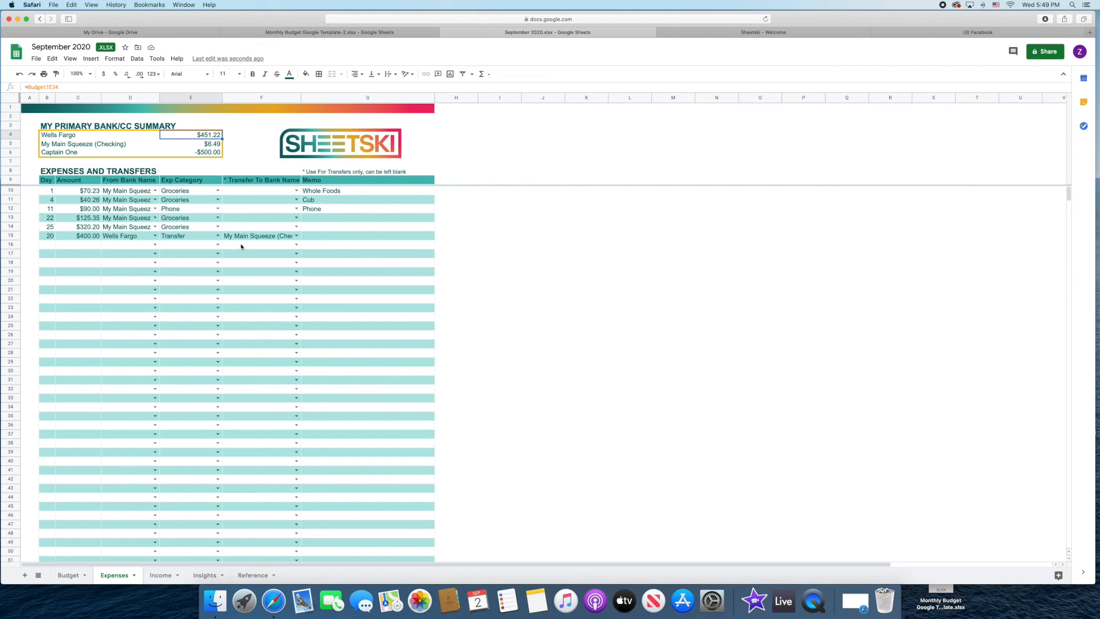
# Step: After consulting the Budget sheet, enter day 25 and an amount of 89 in row 16 of the Expenses sheet
pyautogui.click(49, 245)
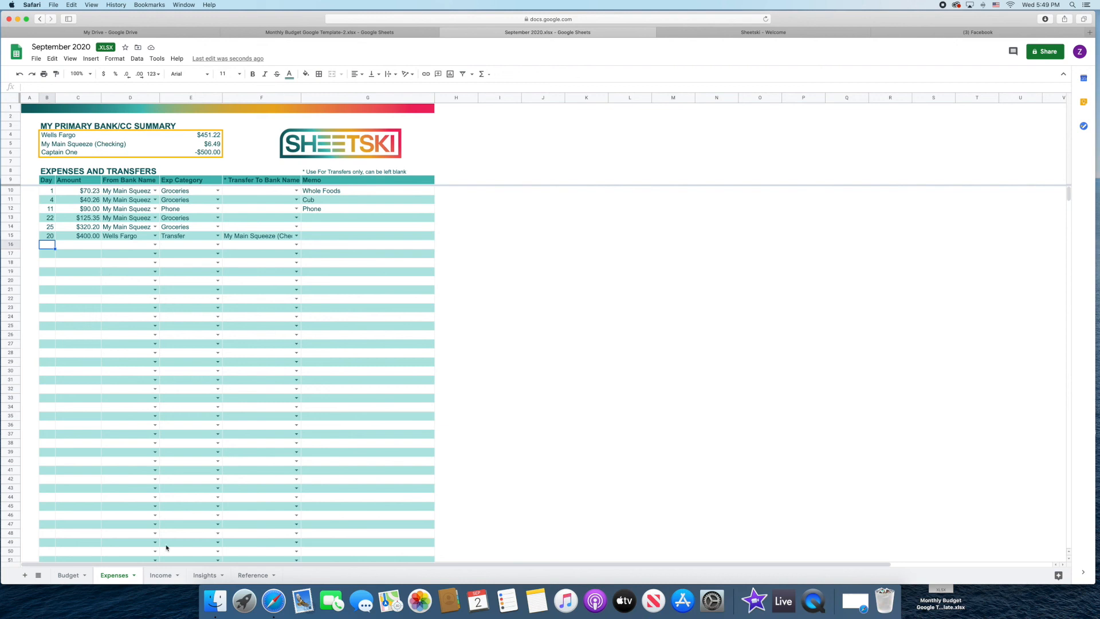
pyautogui.click(66, 575)
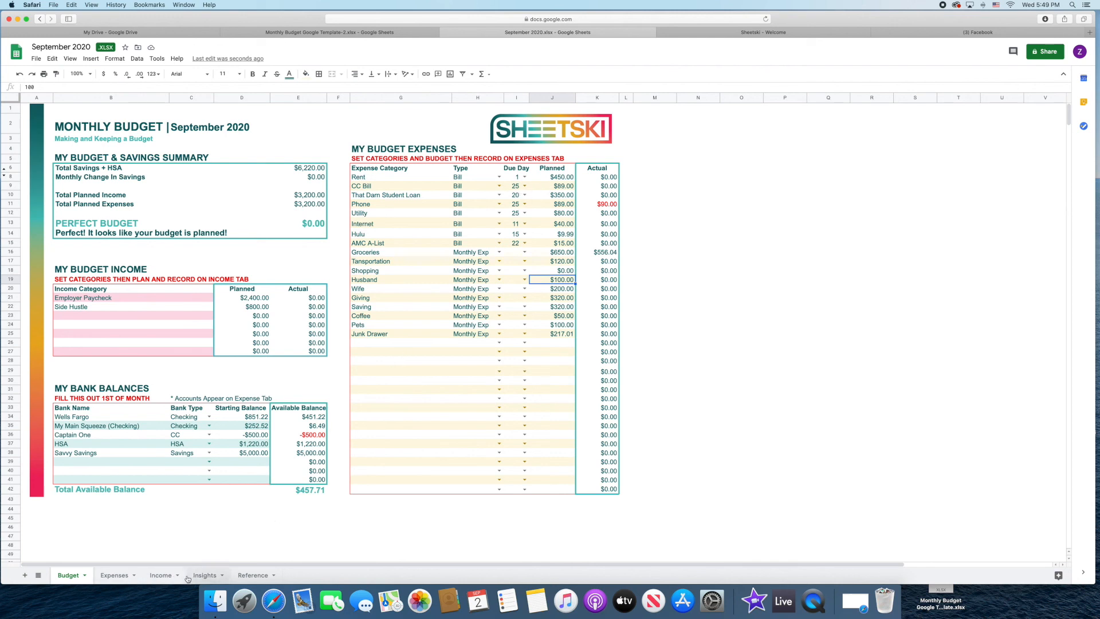
pyautogui.click(115, 576)
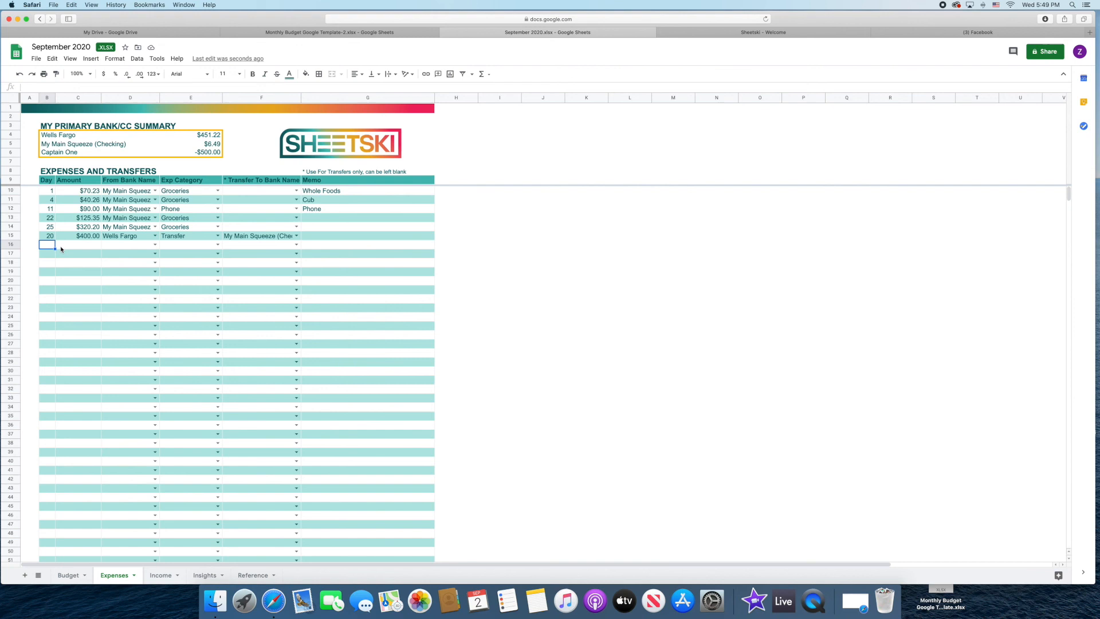
pyautogui.click(69, 576)
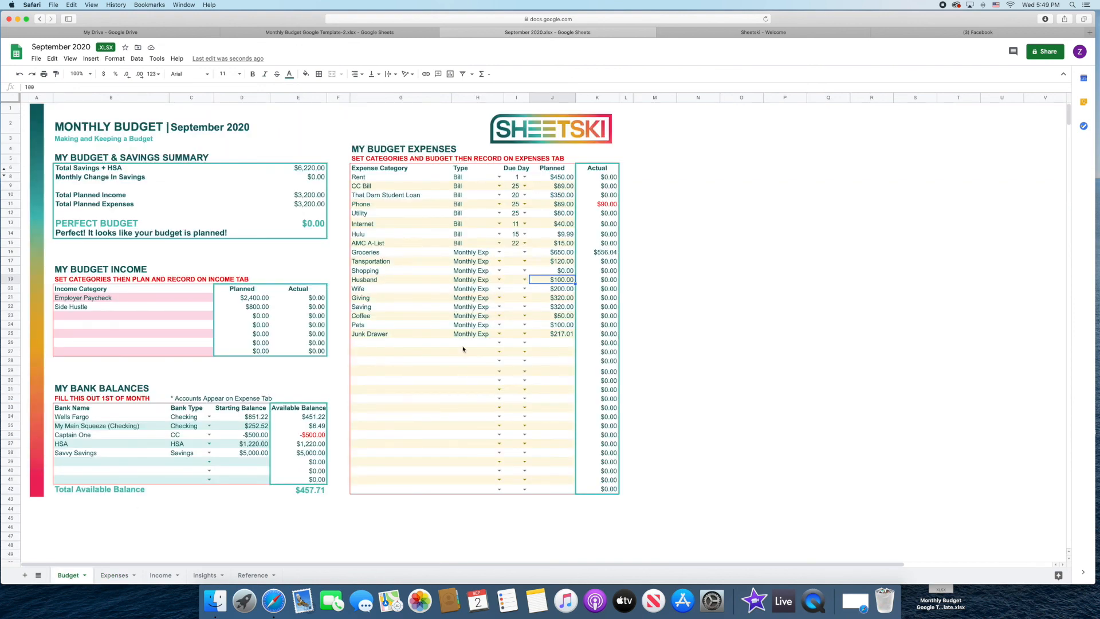
pyautogui.click(106, 576)
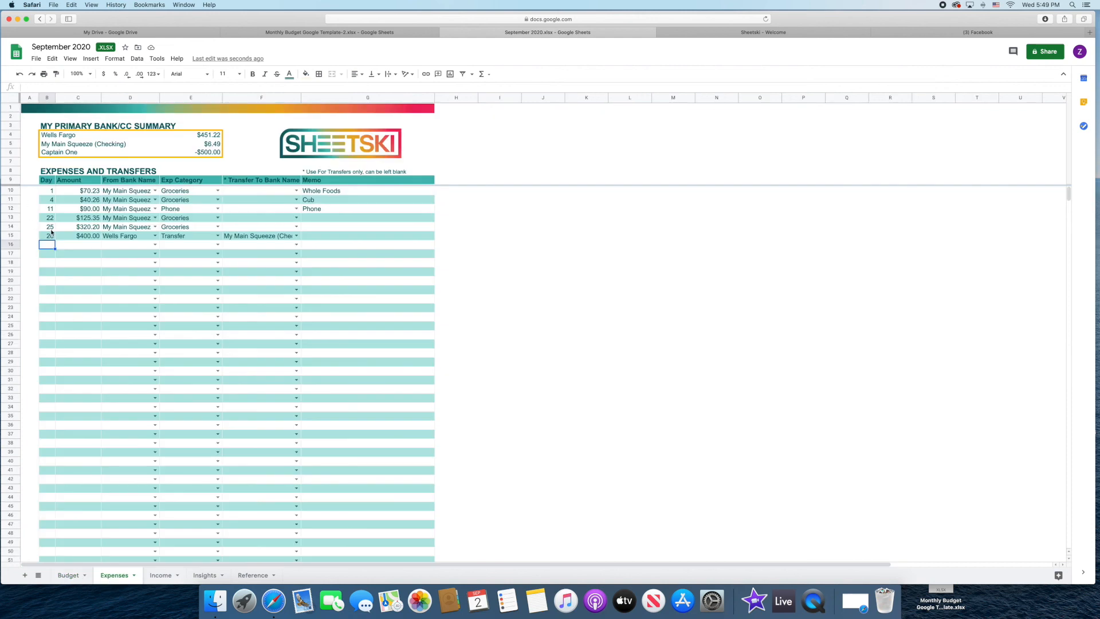
pyautogui.write('25')
pyautogui.press('Tab')
pyautogui.write('89')
pyautogui.press('Tab')
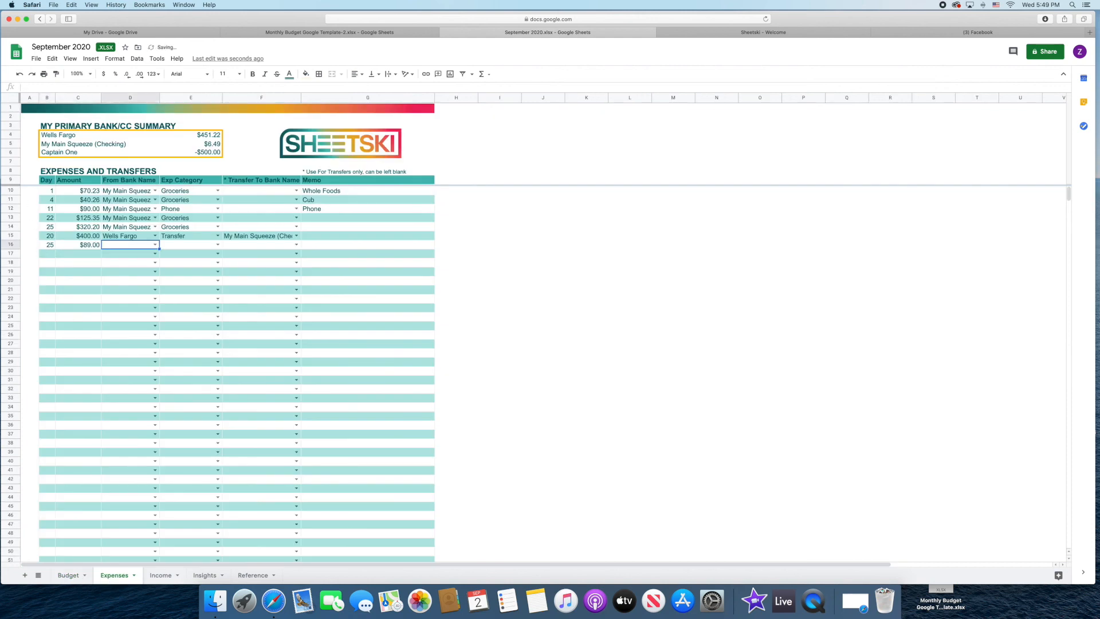
# Step: Complete row 16 as a Transfer from Wells Fargo to Captain One
pyautogui.write('well')
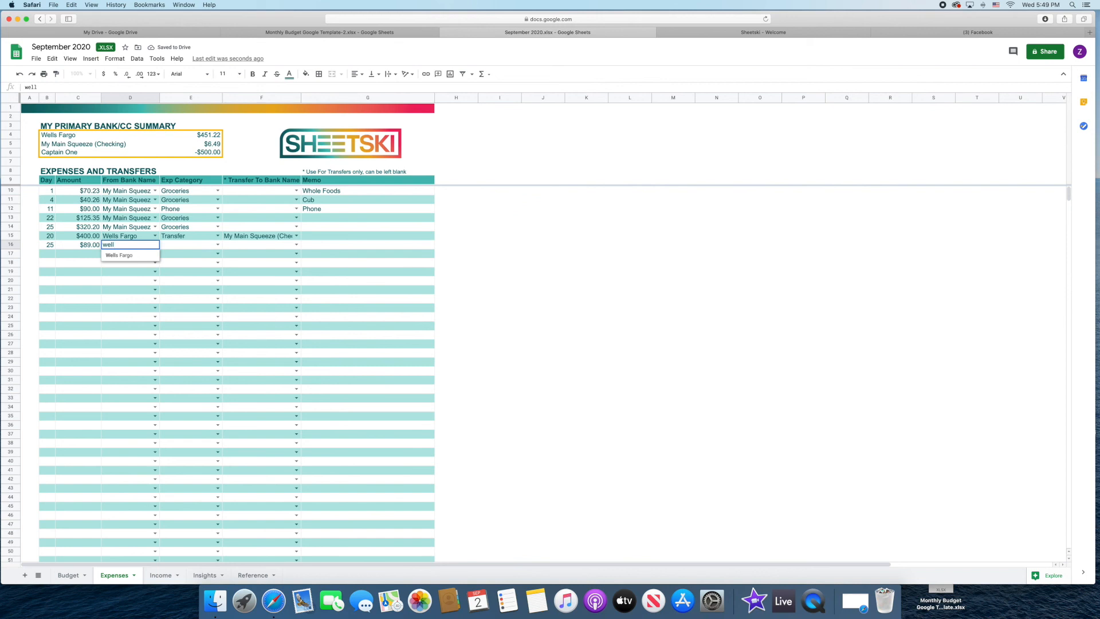
pyautogui.hscroll(3, 50, 231)
pyautogui.hscroll(-3, 50, 231)
pyautogui.click(131, 256)
pyautogui.press('Tab')
pyautogui.click(218, 245)
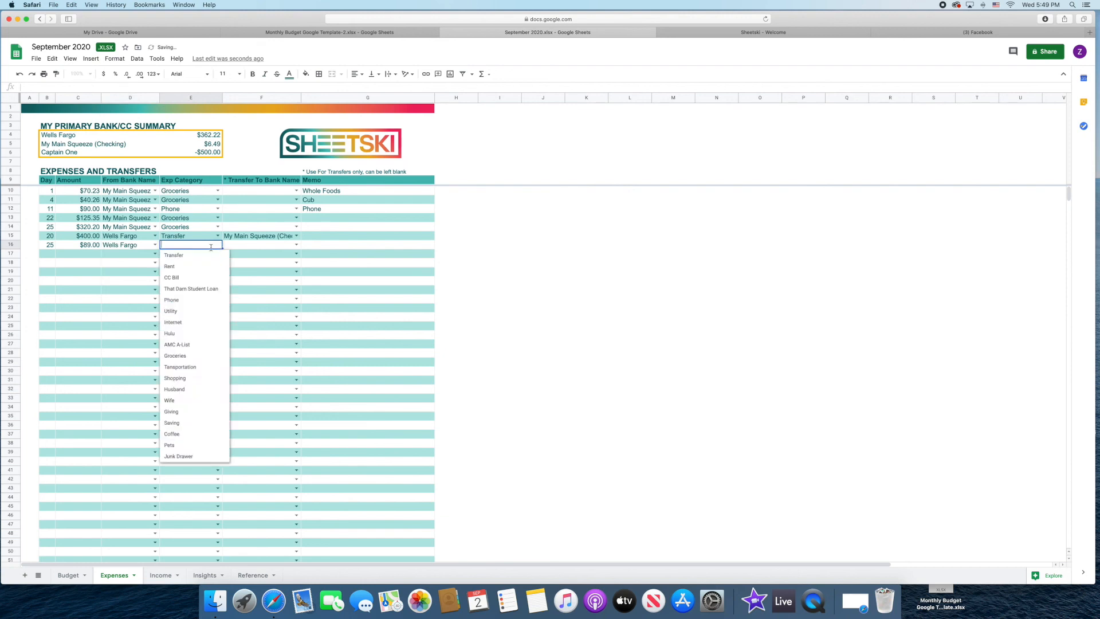
pyautogui.click(189, 258)
pyautogui.click(237, 248)
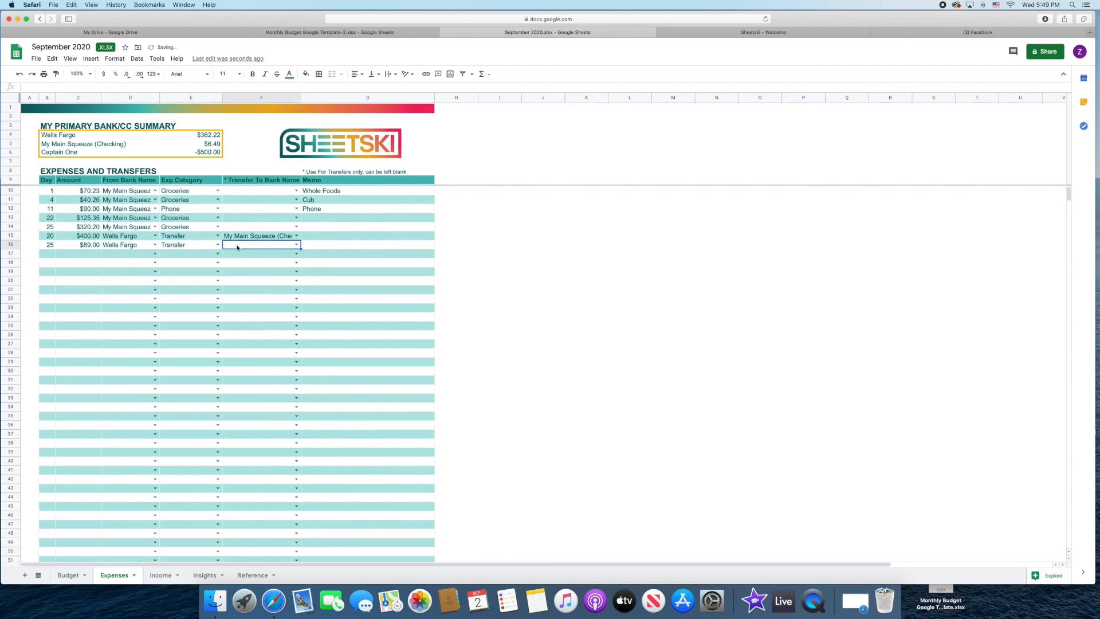
pyautogui.click(297, 245)
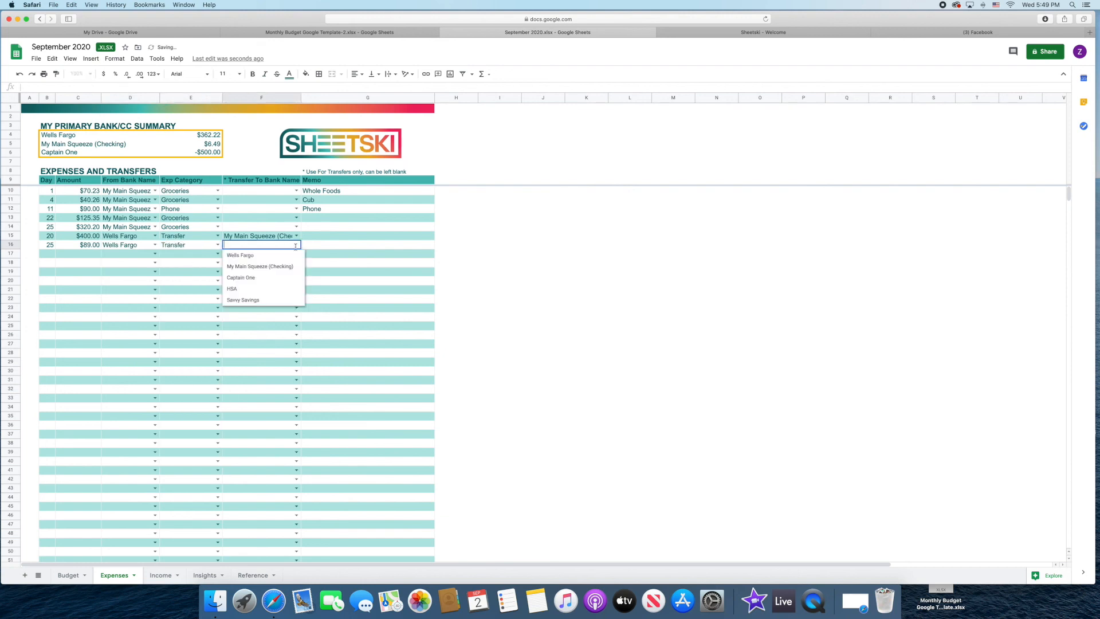
pyautogui.click(247, 278)
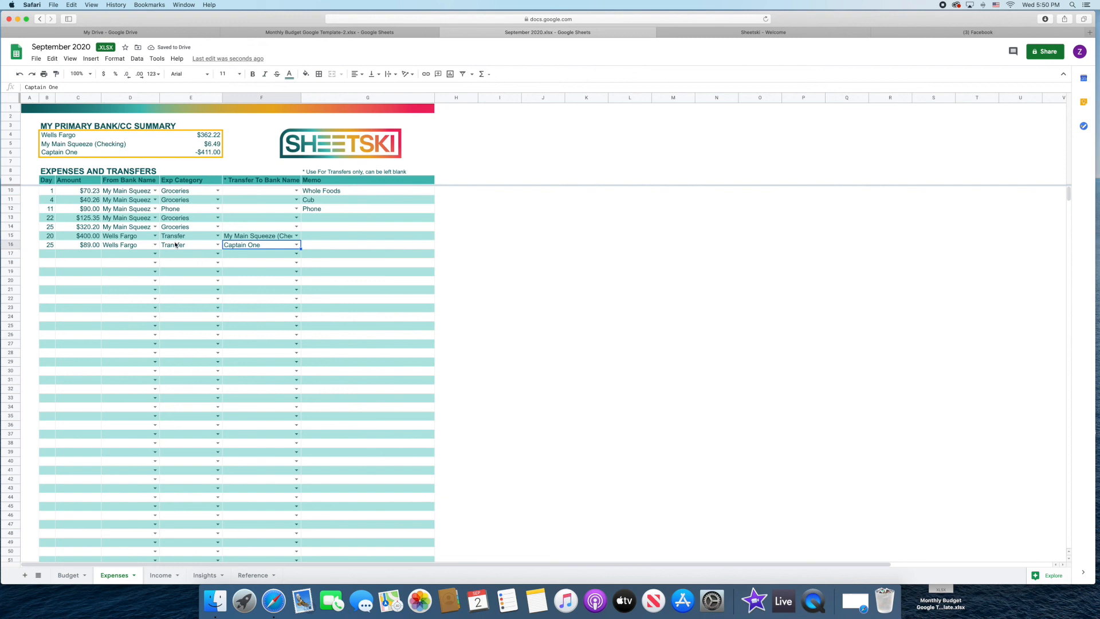
# Step: Check the Budget sheet, and change the category of row 16 on the Expenses sheet to CC Bill
pyautogui.click(72, 578)
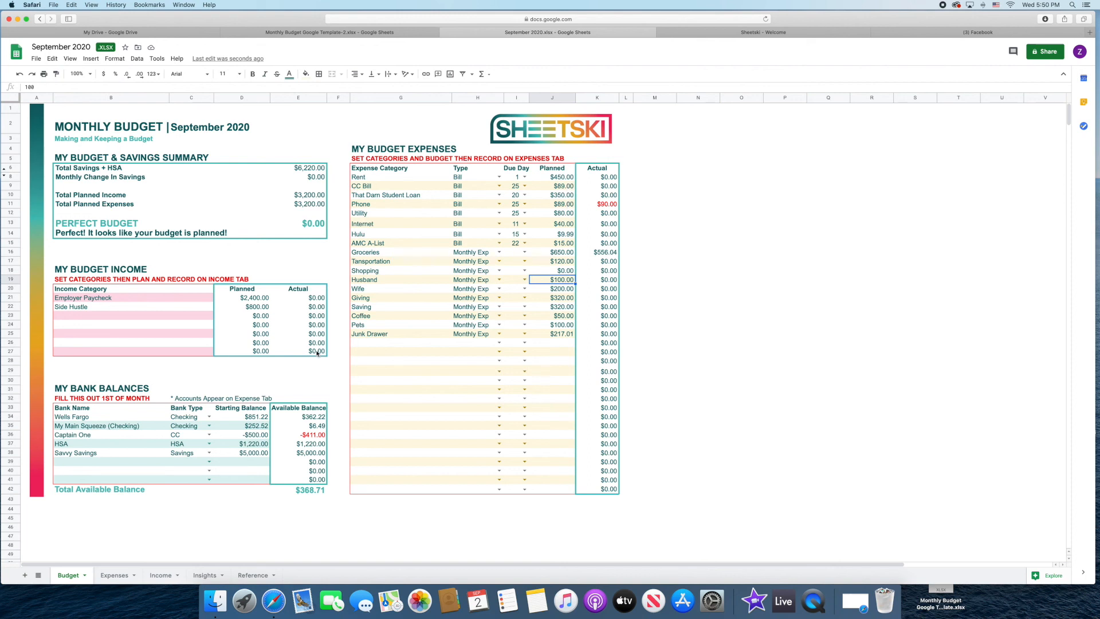
pyautogui.click(123, 576)
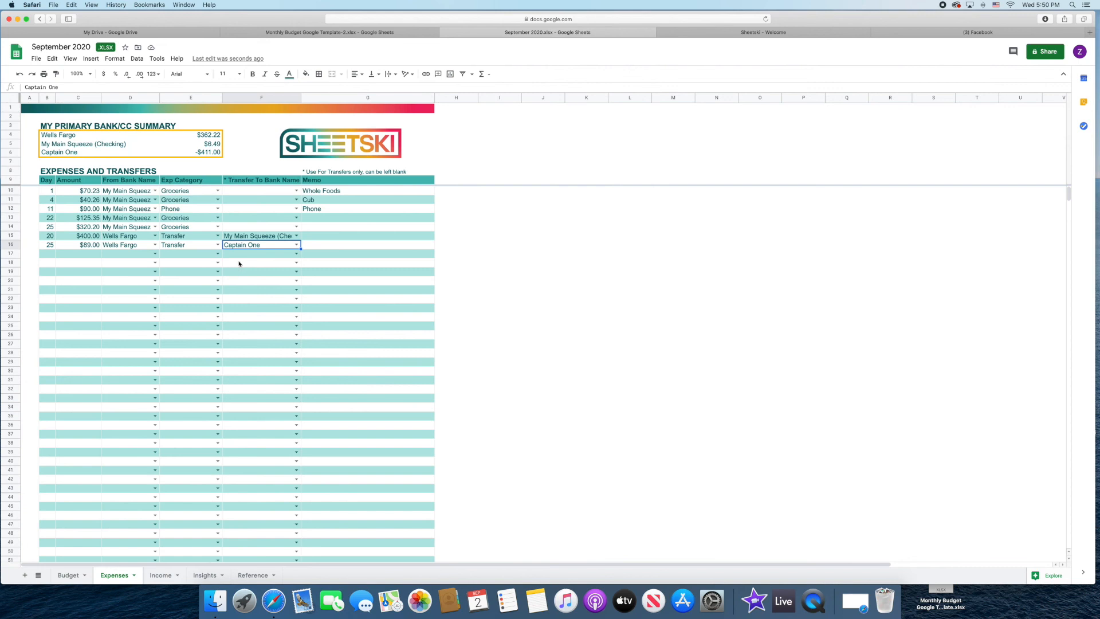
pyautogui.click(216, 245)
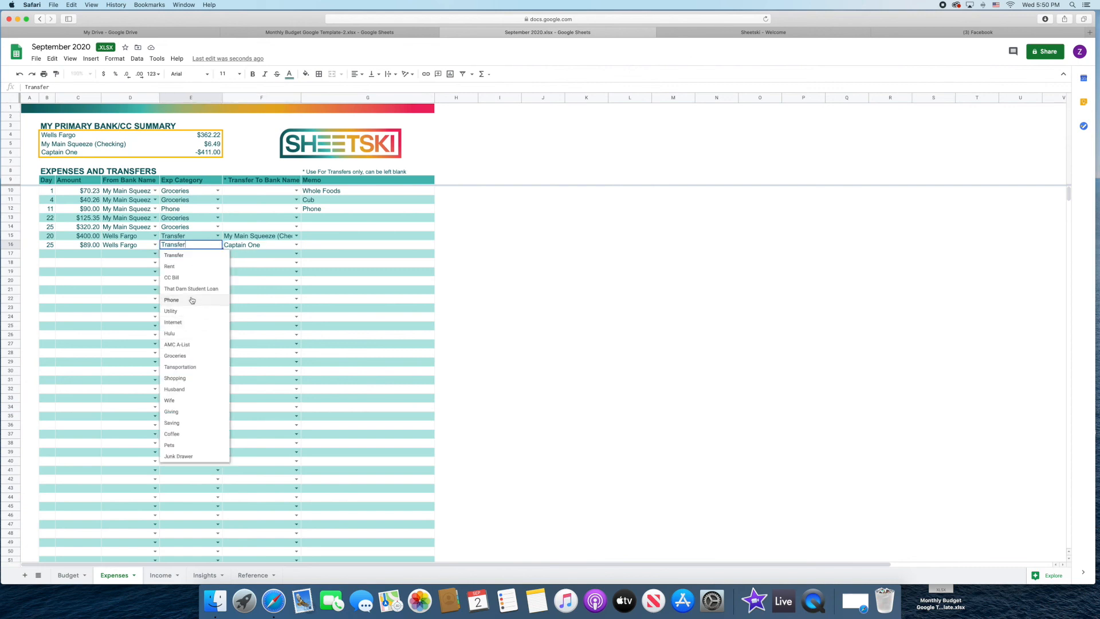
pyautogui.click(190, 280)
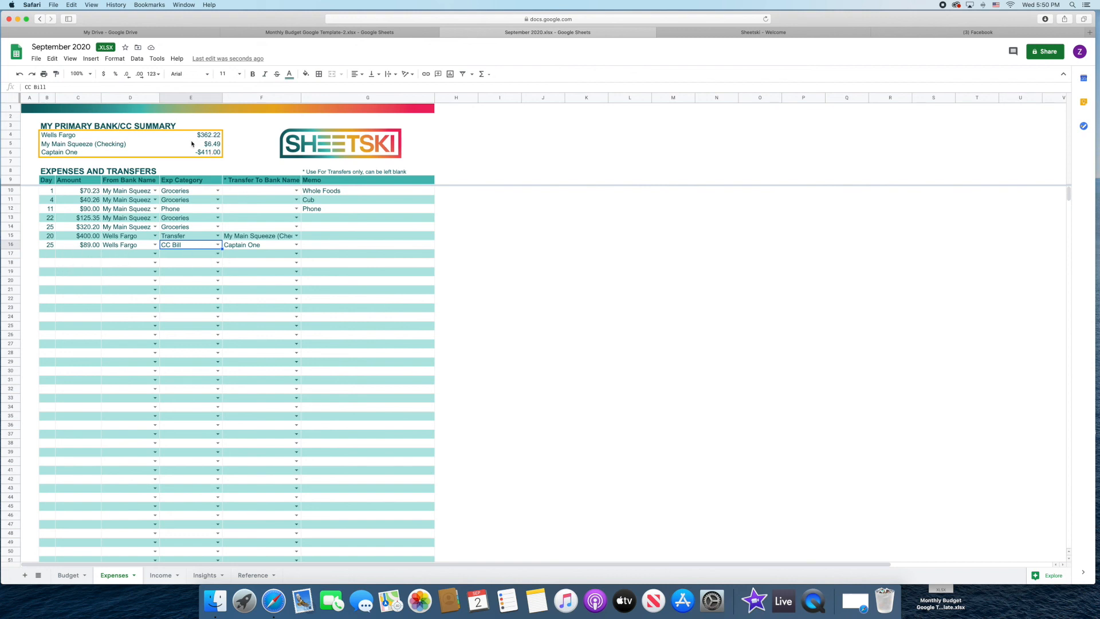
# Step: Compare the CC Bill's planned and actual amounts on the Budget sheet, and view the cash flow charts on the Insights sheet
pyautogui.click(68, 576)
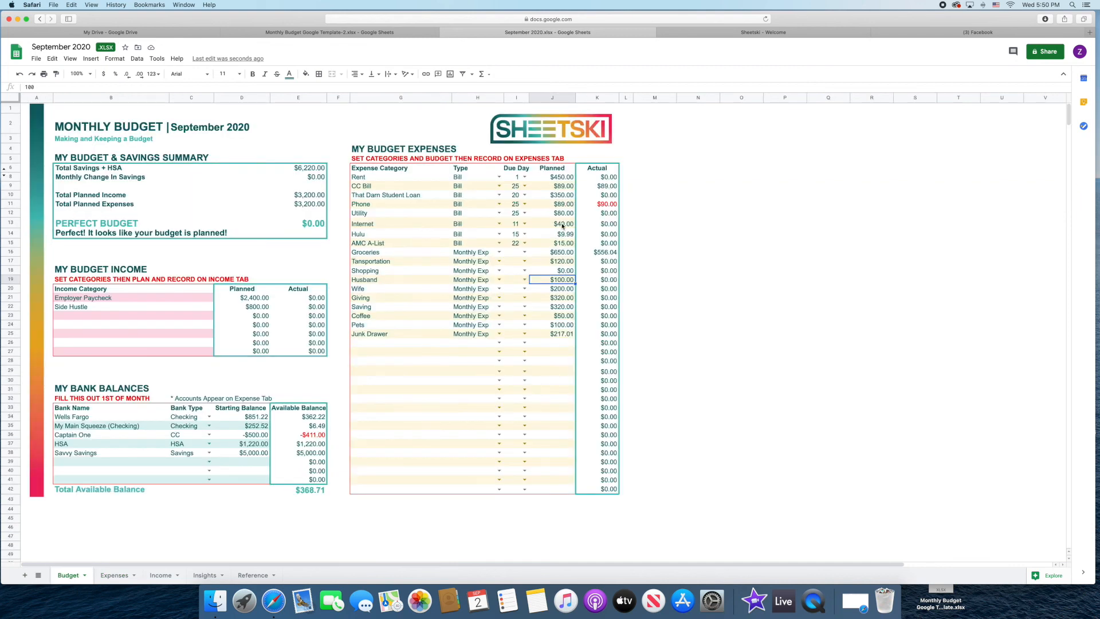
pyautogui.click(607, 187)
pyautogui.click(568, 187)
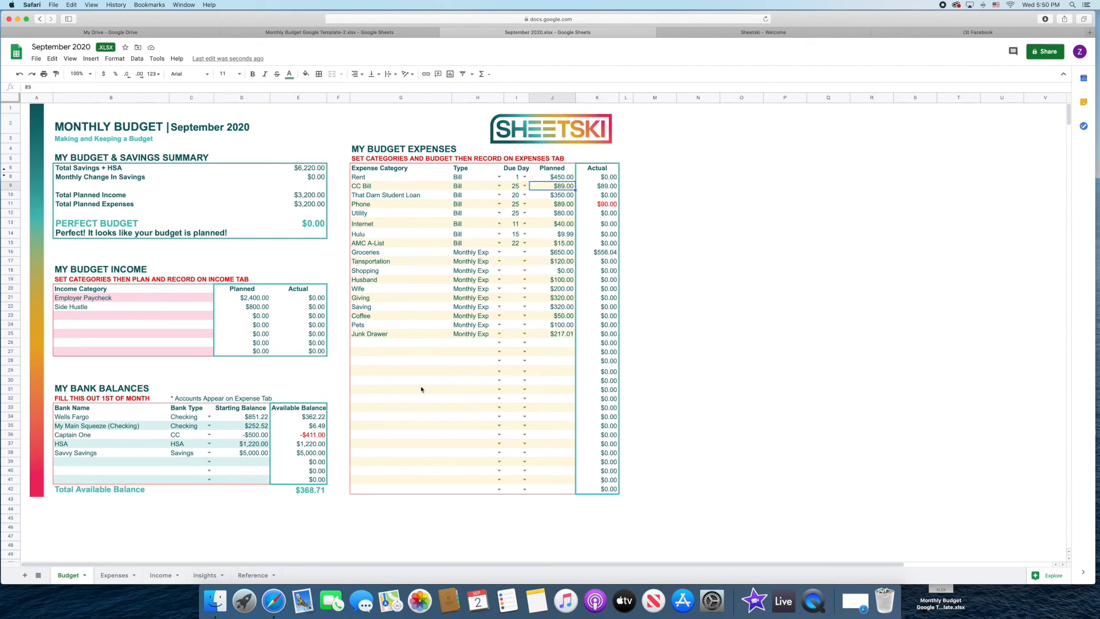
pyautogui.click(121, 577)
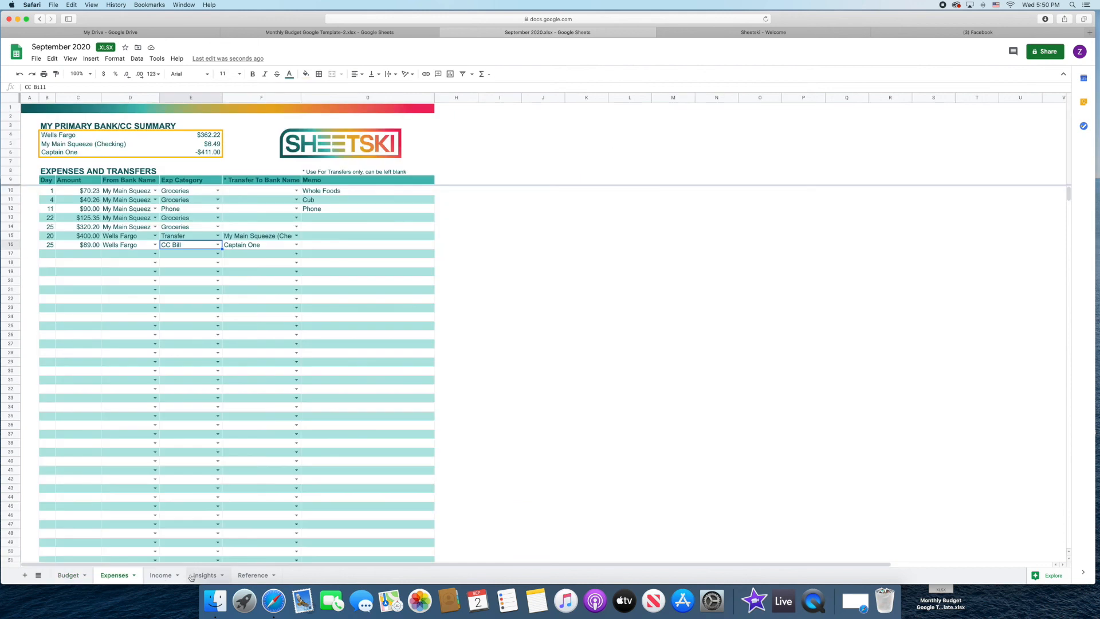
pyautogui.click(196, 577)
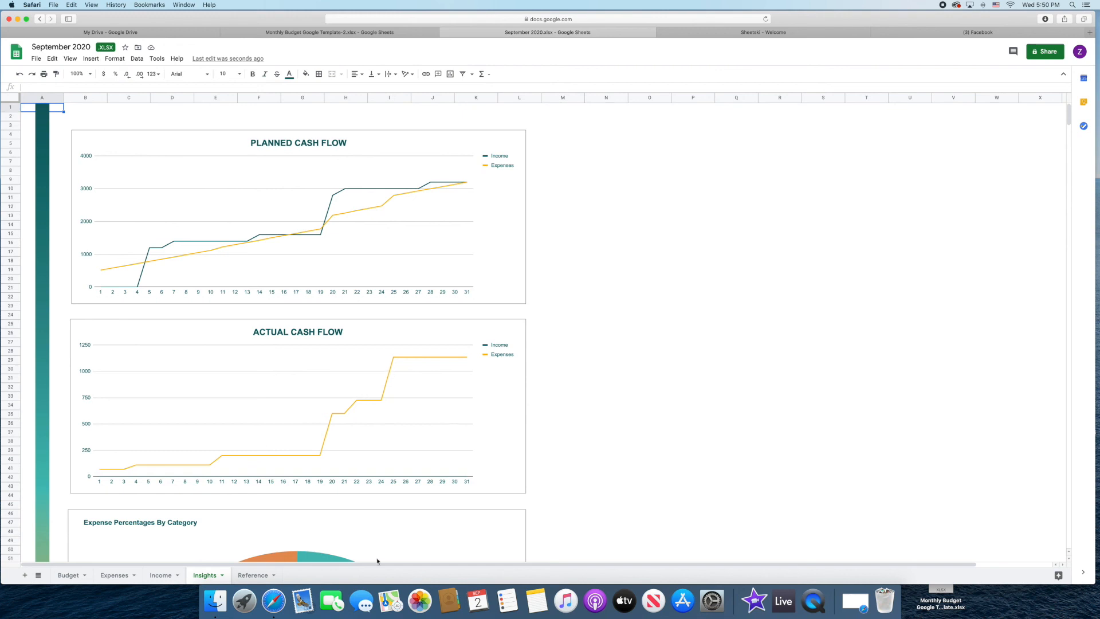
# Step: On the Income sheet, enter 1289.21 as the actual income for the day 5 Employer Paycheck
pyautogui.click(154, 575)
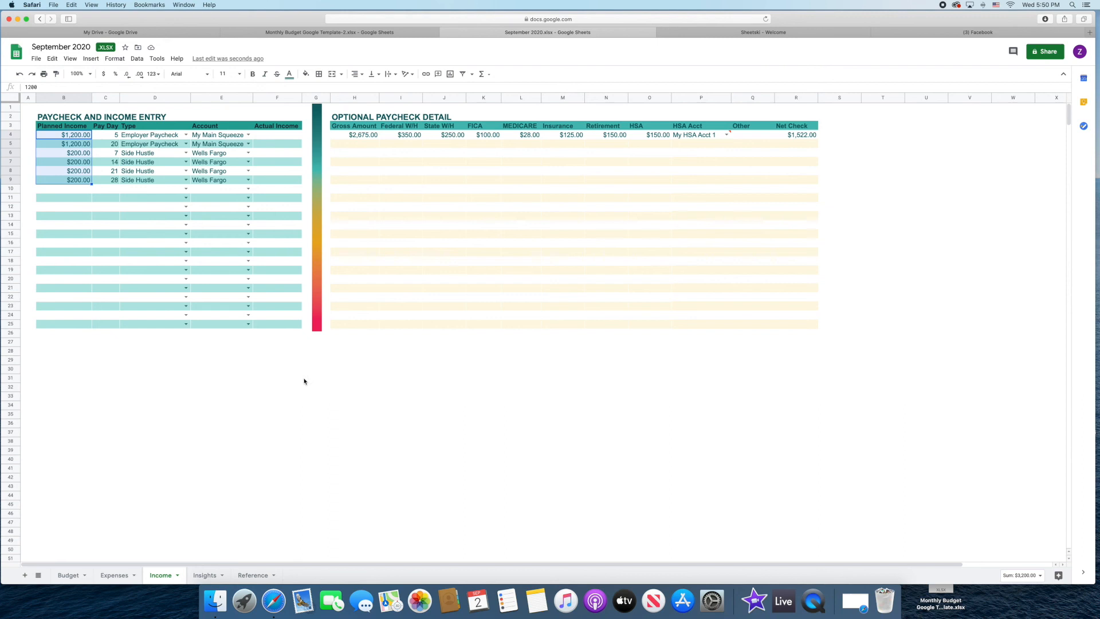
pyautogui.click(289, 273)
pyautogui.click(280, 137)
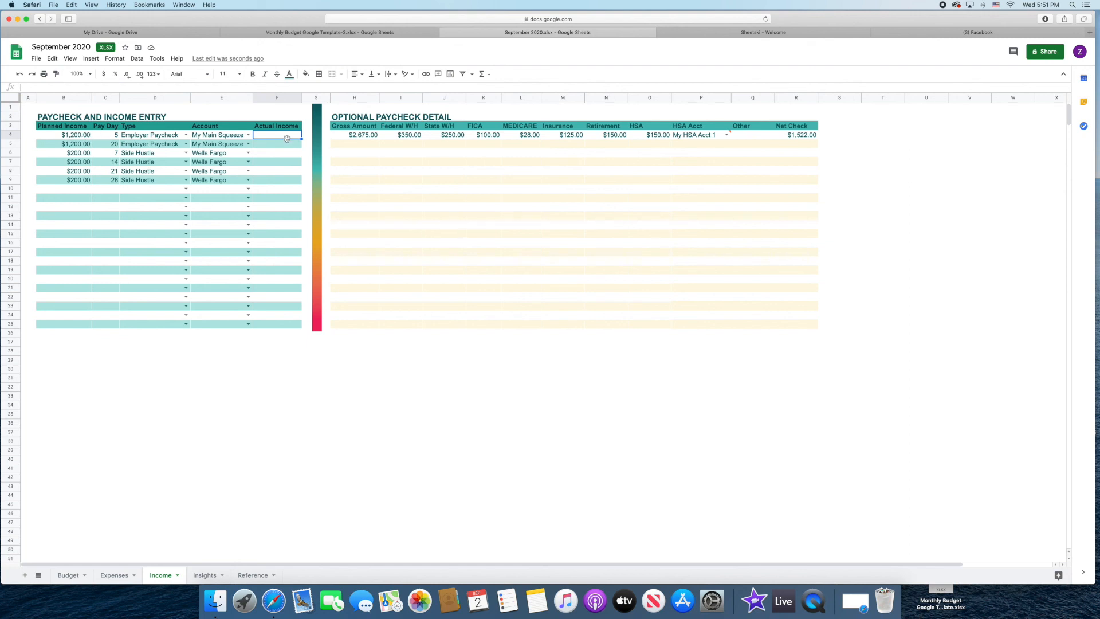
pyautogui.write('1289.21')
pyautogui.press('Return')
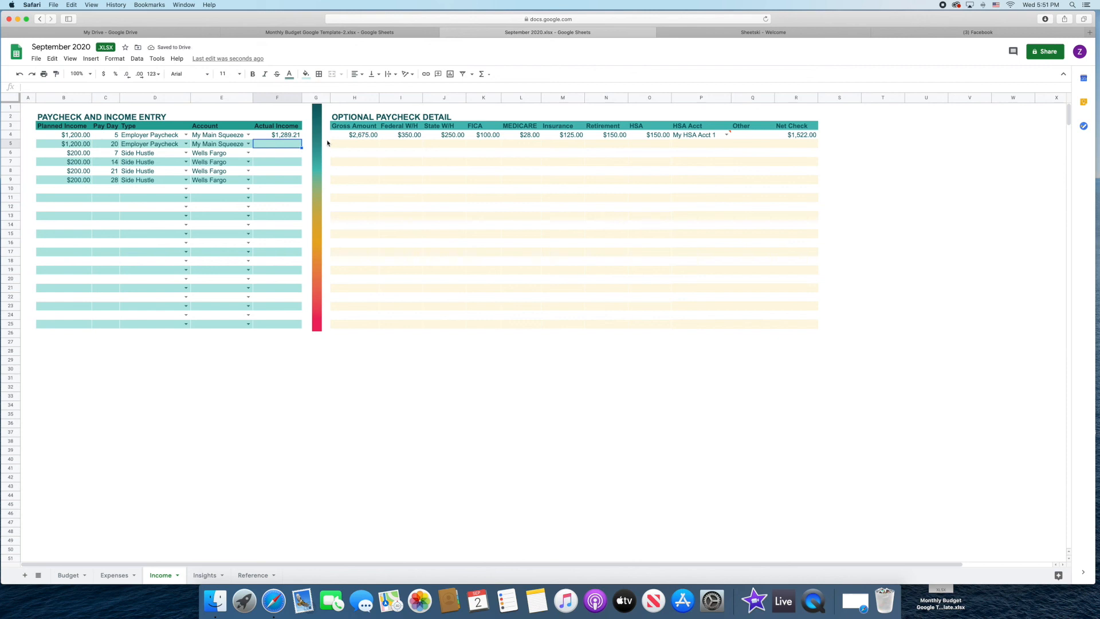
# Step: In the first paycheck detail row, set the gross amount to 1650, Federal W/H to 220 and State W/H to 125
pyautogui.click(365, 136)
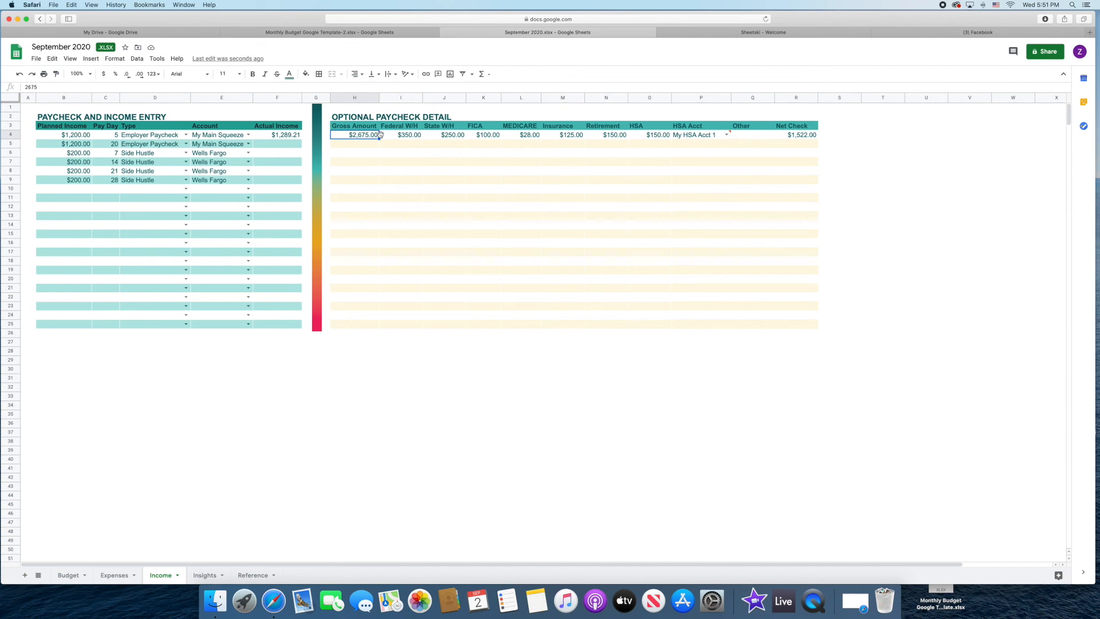
pyautogui.write('1650')
pyautogui.press('Tab')
pyautogui.write('2')
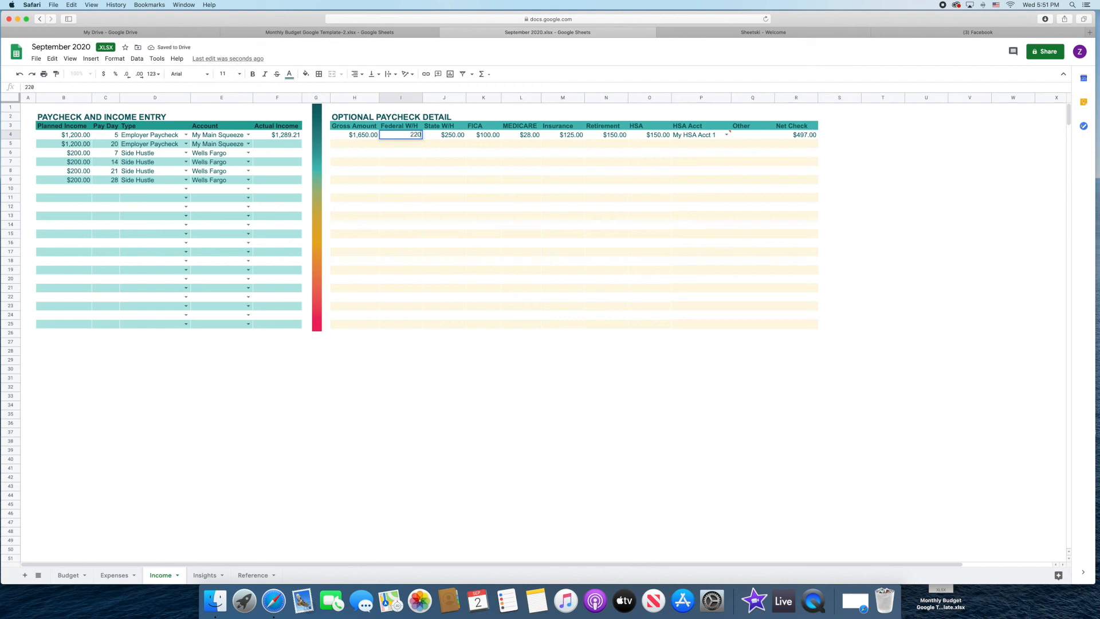
pyautogui.press('Tab')
pyautogui.write('125')
pyautogui.press('Tab')
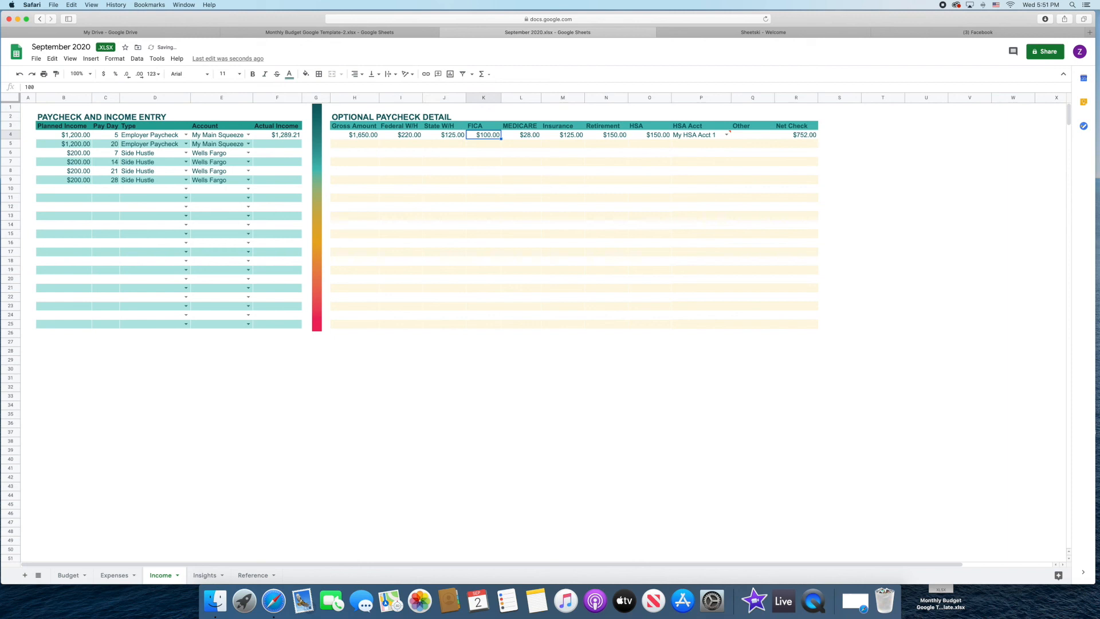
# Step: Review the FICA, Medicare, insurance, retirement and HSA deductions and the net check in the first paycheck detail row
pyautogui.press('Right')
pyautogui.press('Left')
pyautogui.press('Right')
pyautogui.press('Left')
pyautogui.press('Right')
pyautogui.press('Right')
pyautogui.press('Right')
pyautogui.press('Right')
pyautogui.press('Right')
pyautogui.press('Right')
pyautogui.press('Right')
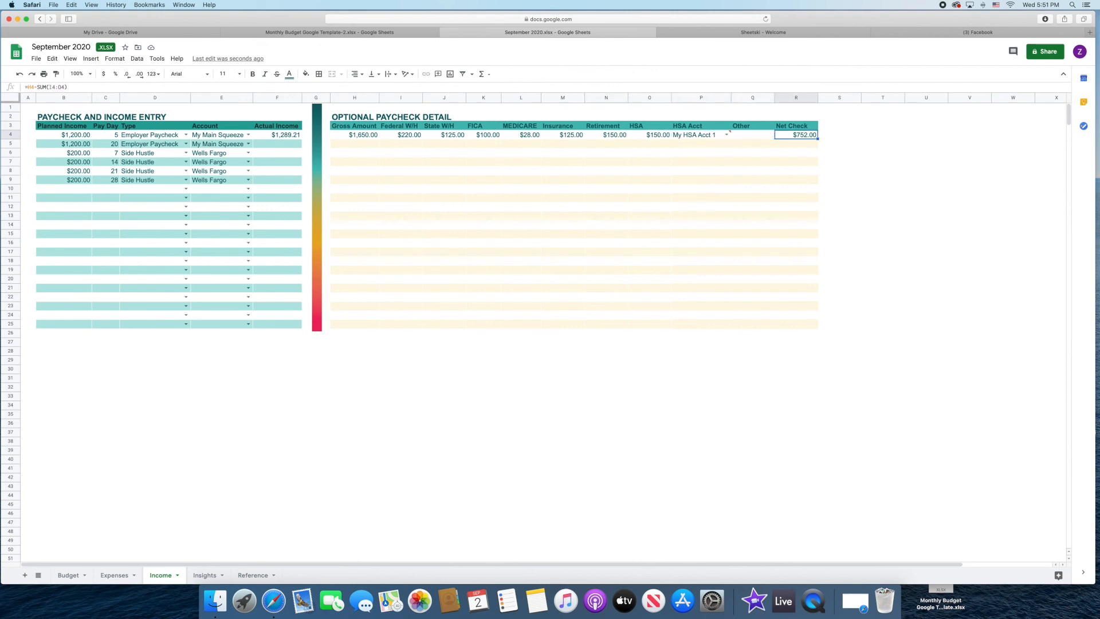
pyautogui.press('Left')
pyautogui.press('Left')
pyautogui.press('Left')
pyautogui.press('Left')
pyautogui.press('Left')
pyautogui.press('Left')
pyautogui.press('Left')
pyautogui.press('Left')
pyautogui.press('Left')
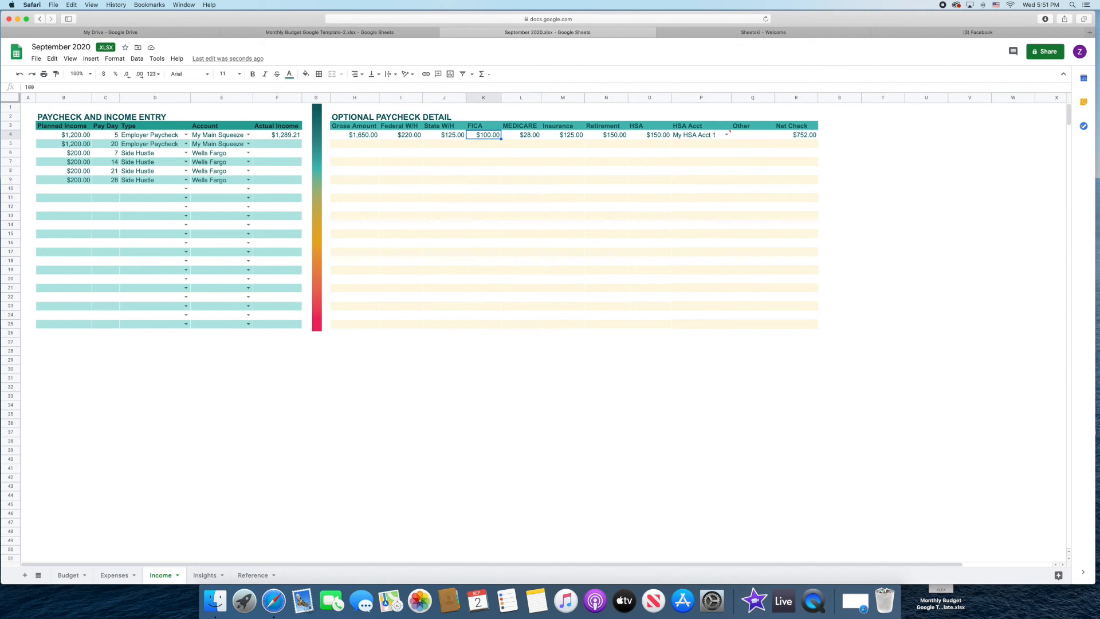
pyautogui.press('Right')
pyautogui.press('Right')
pyautogui.press('Left')
pyautogui.press('Left')
pyautogui.press('Left')
pyautogui.press('Right')
pyautogui.press('Right')
pyautogui.press('Left')
pyautogui.press('Left')
pyautogui.press('Right')
pyautogui.press('Right')
pyautogui.press('Right')
pyautogui.press('Right')
pyautogui.press('Right')
pyautogui.press('Right')
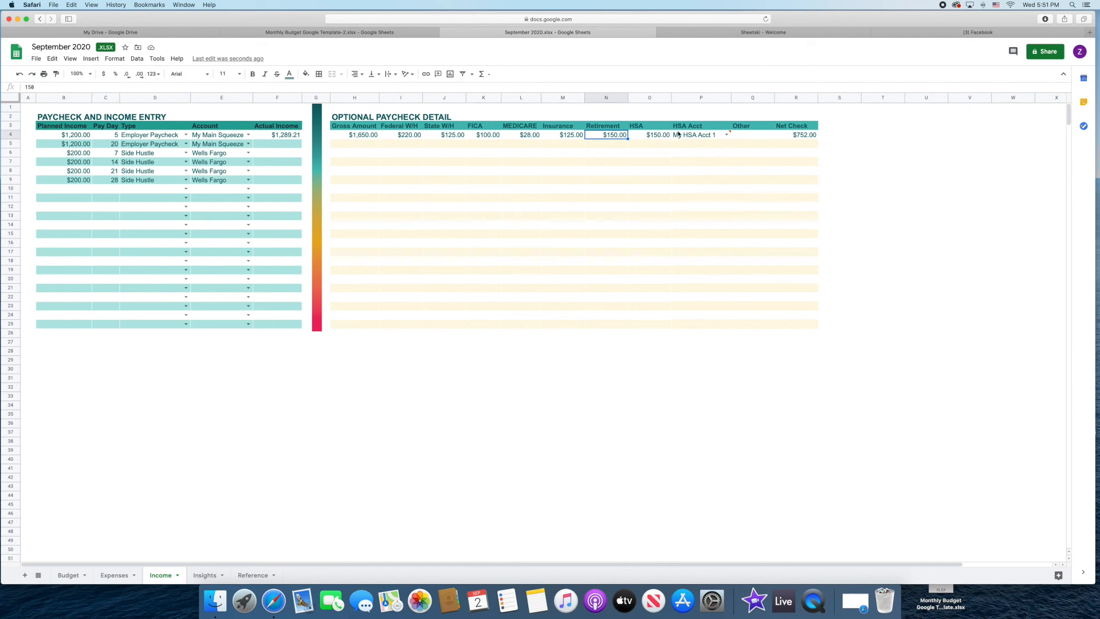
# Step: Check the HSA contribution in the first paycheck detail row and set its HSA account to HSA
pyautogui.click(658, 138)
pyautogui.moveTo(707, 139)
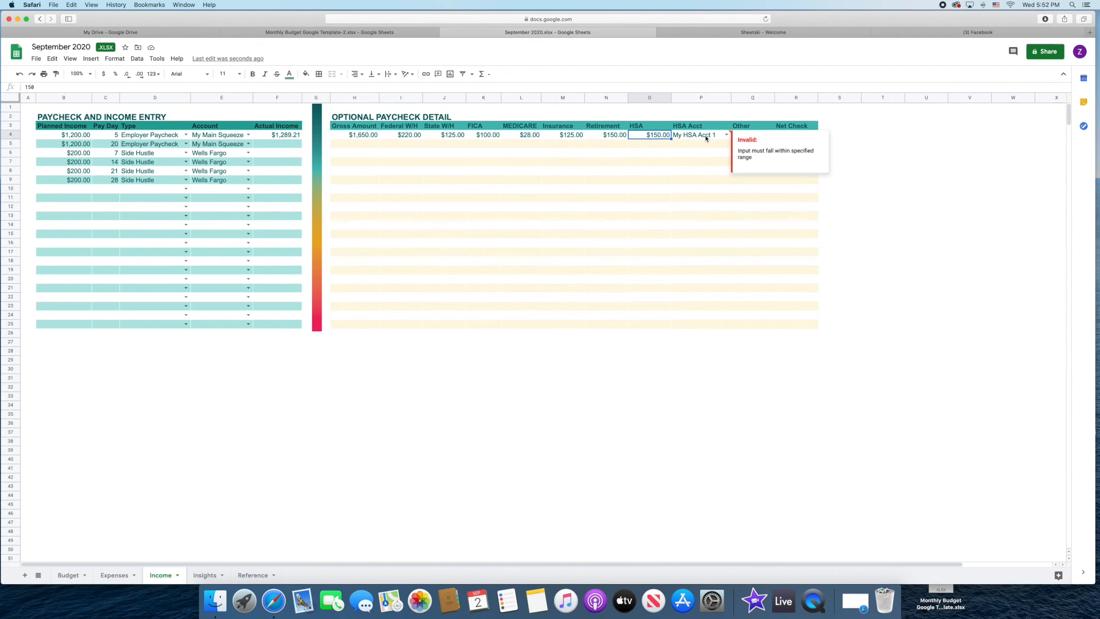
pyautogui.hscroll(2, 707, 139)
pyautogui.hscroll(-2, 706, 138)
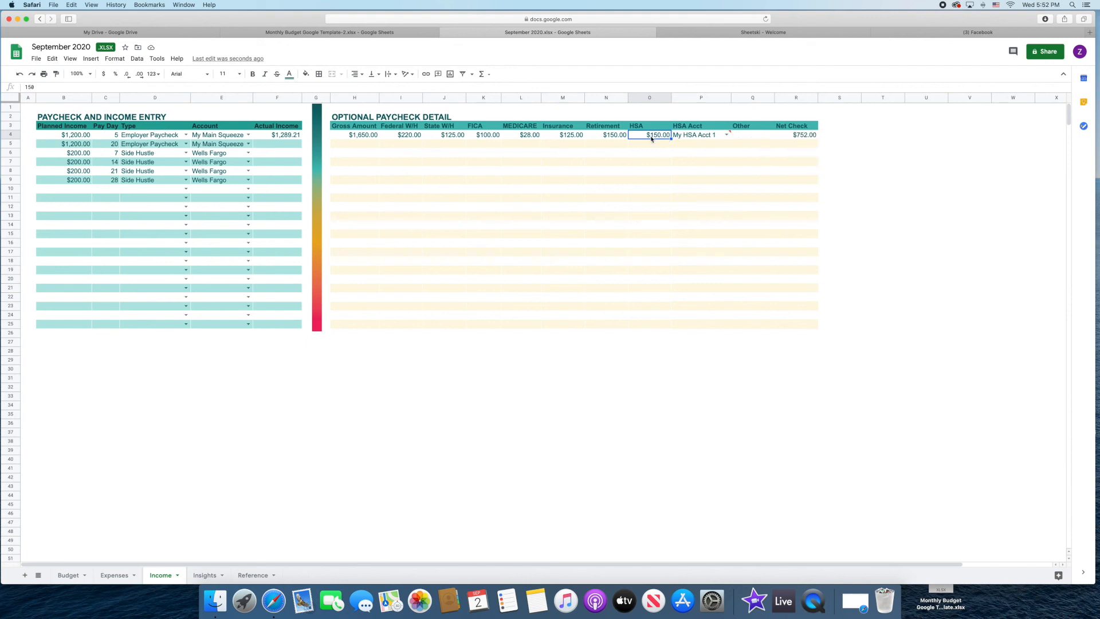
pyautogui.click(691, 138)
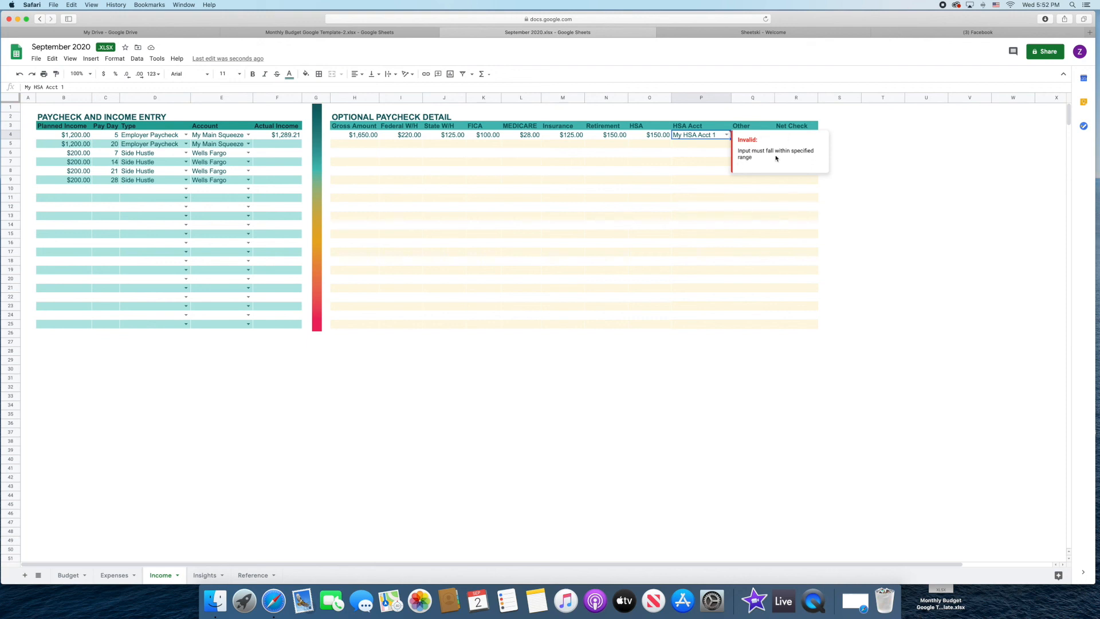
pyautogui.click(727, 136)
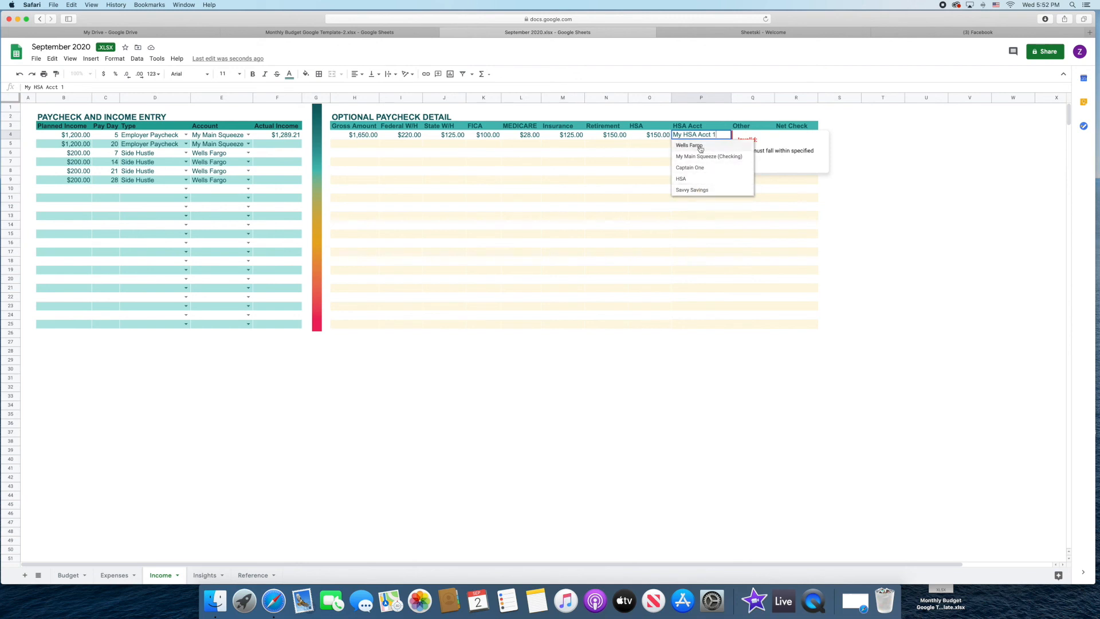
pyautogui.click(689, 180)
pyautogui.press('Tab')
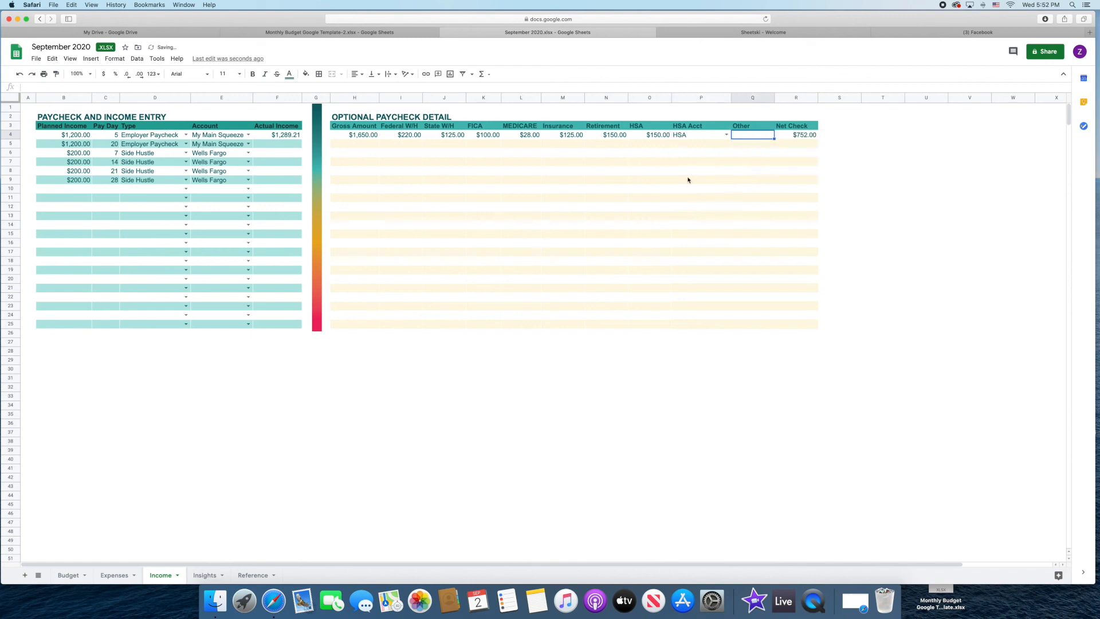
# Step: Check the savings summary and HSA balance on the Budget sheet, and return to the Expenses sheet
pyautogui.click(66, 575)
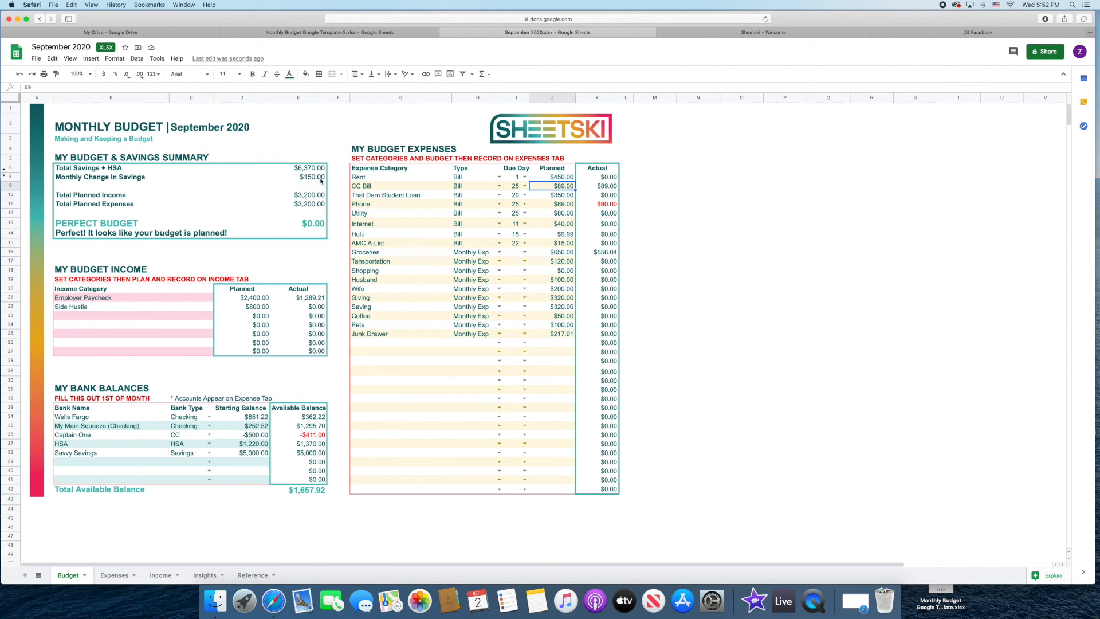
pyautogui.press('Right')
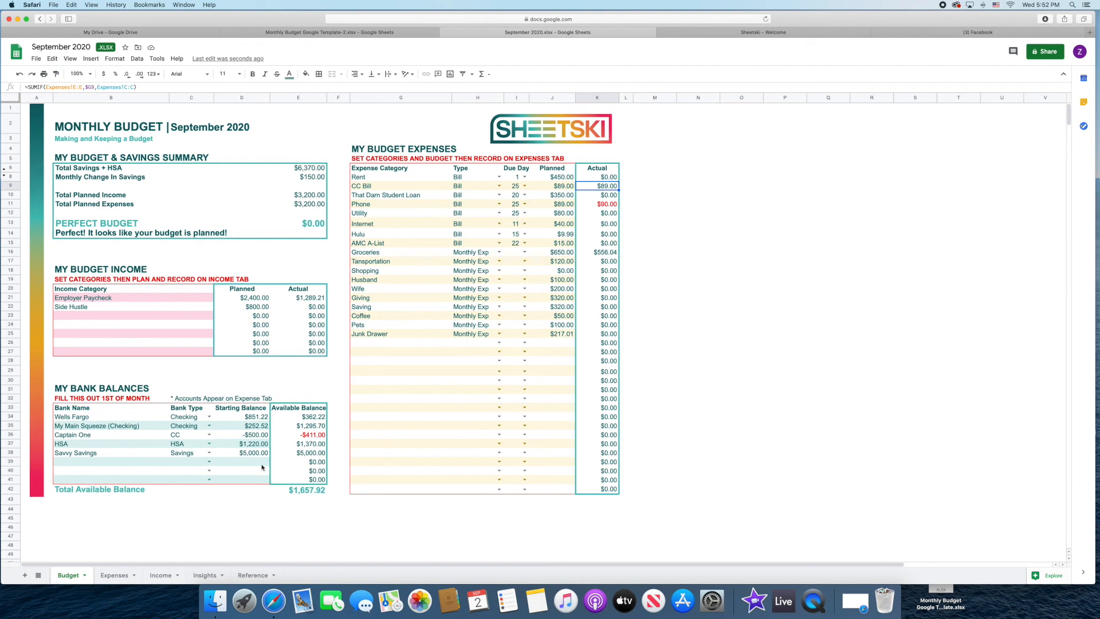
pyautogui.click(161, 574)
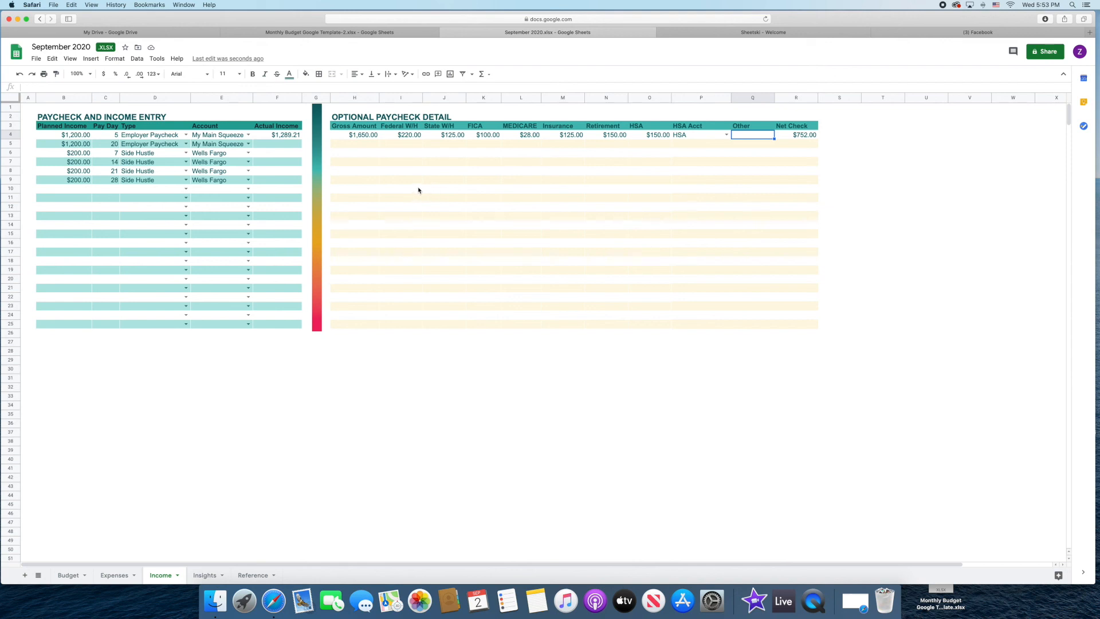
pyautogui.click(121, 576)
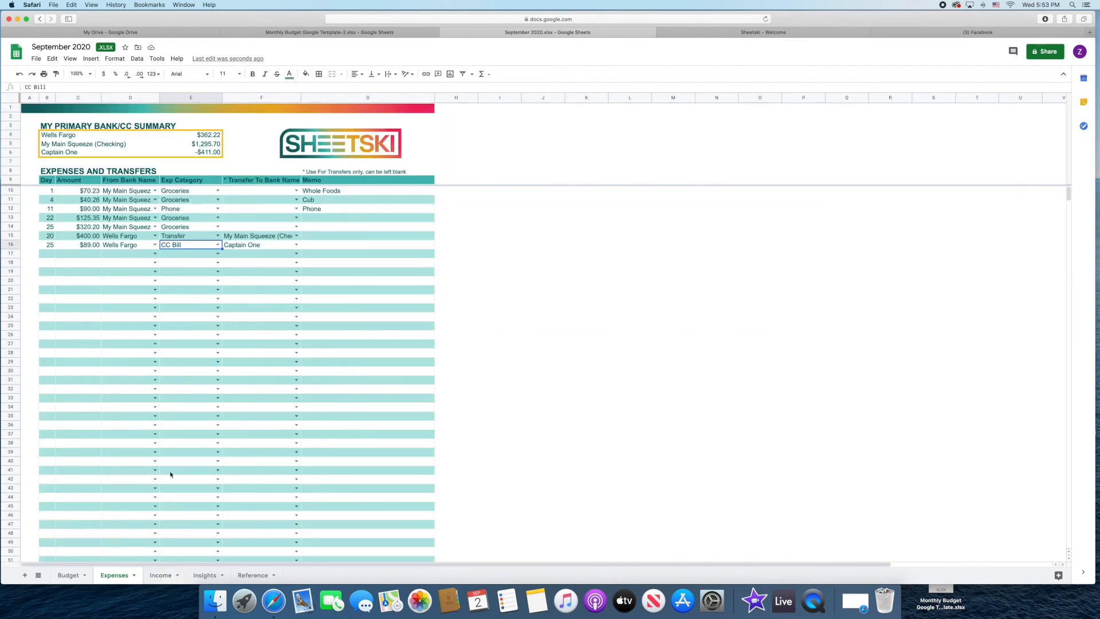
pyautogui.click(88, 256)
pyautogui.click(127, 256)
pyautogui.click(181, 256)
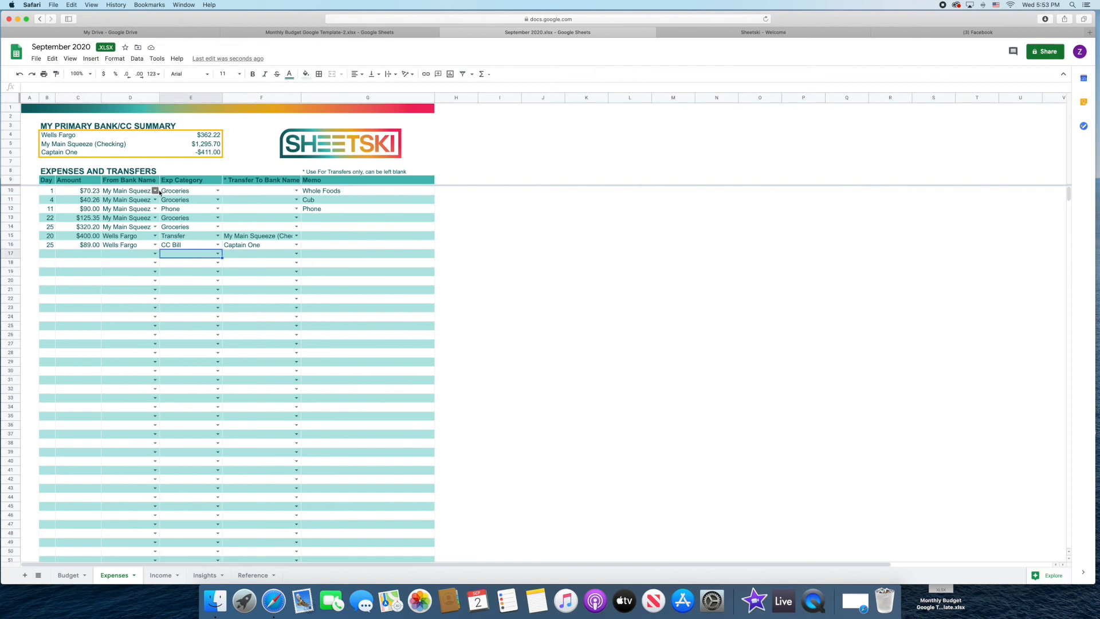
pyautogui.click(218, 255)
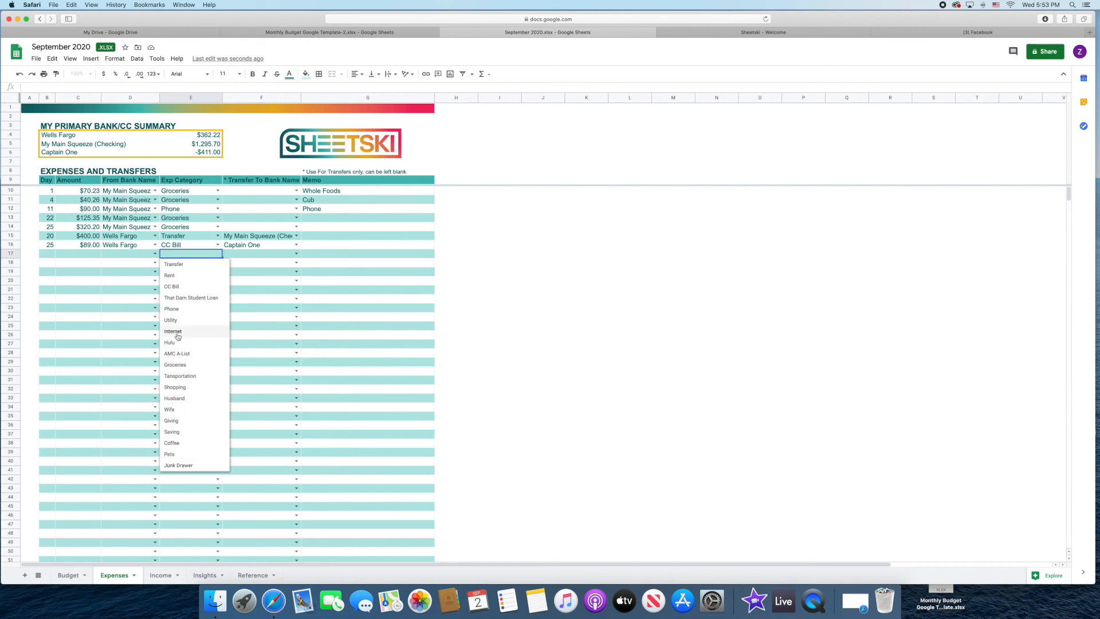
pyautogui.press('Tab')
pyautogui.click(202, 256)
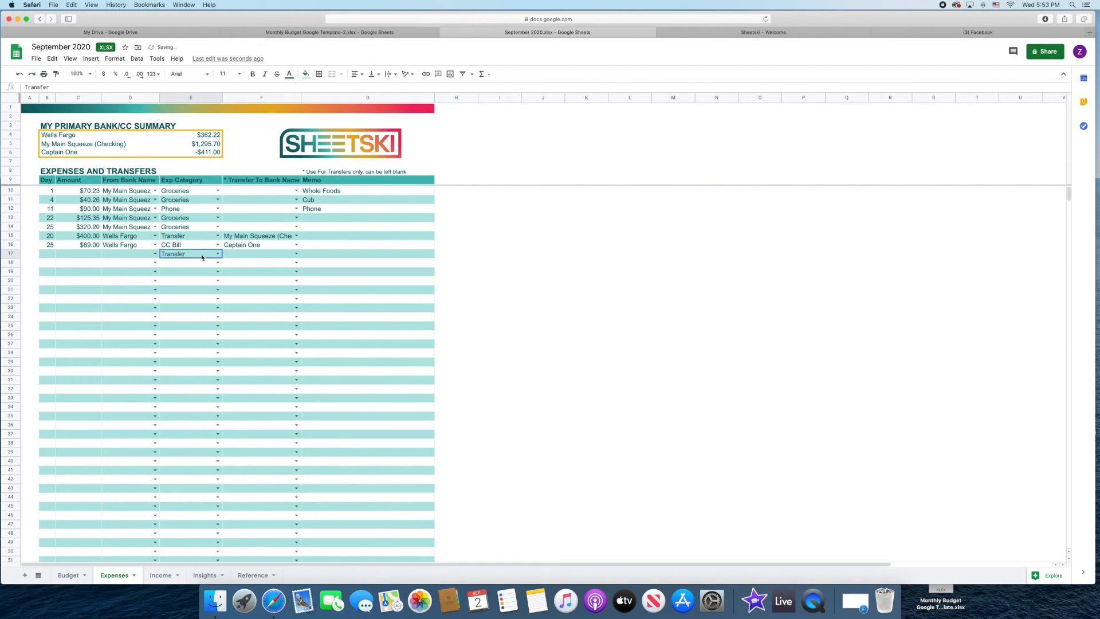
pyautogui.press('Delete')
# Step: In row 17 of the Expenses sheet, enter an amount of 125 paid from HSA on day 8
pyautogui.click(156, 253)
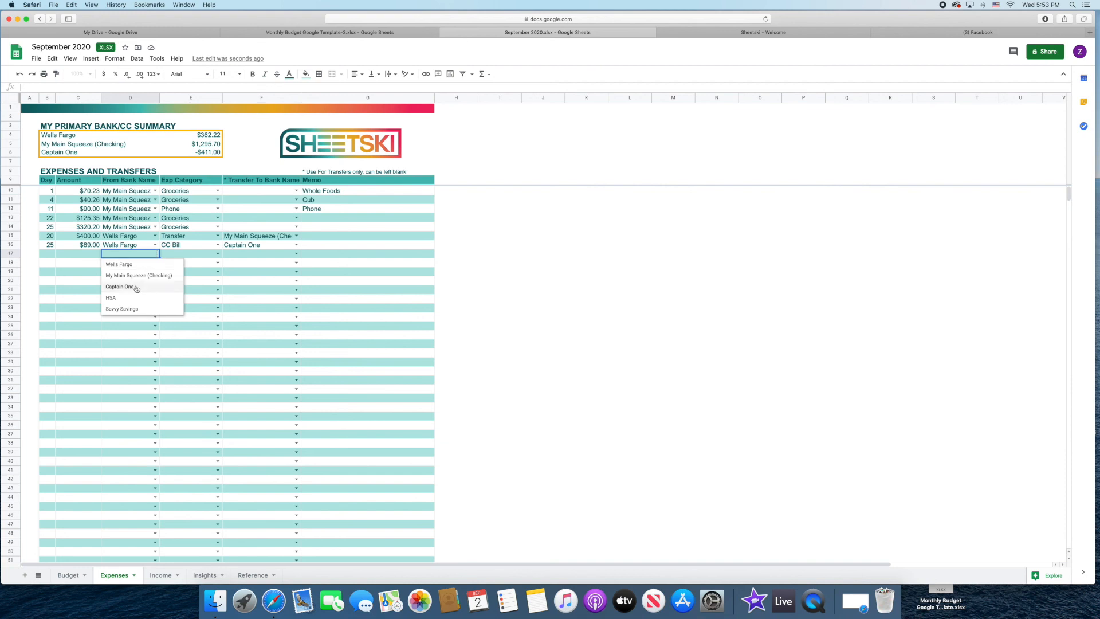
pyautogui.click(110, 297)
pyautogui.press('Left')
pyautogui.write('125')
pyautogui.press('Left')
pyautogui.write('8')
pyautogui.press('Right')
pyautogui.press('Right')
pyautogui.press('Right')
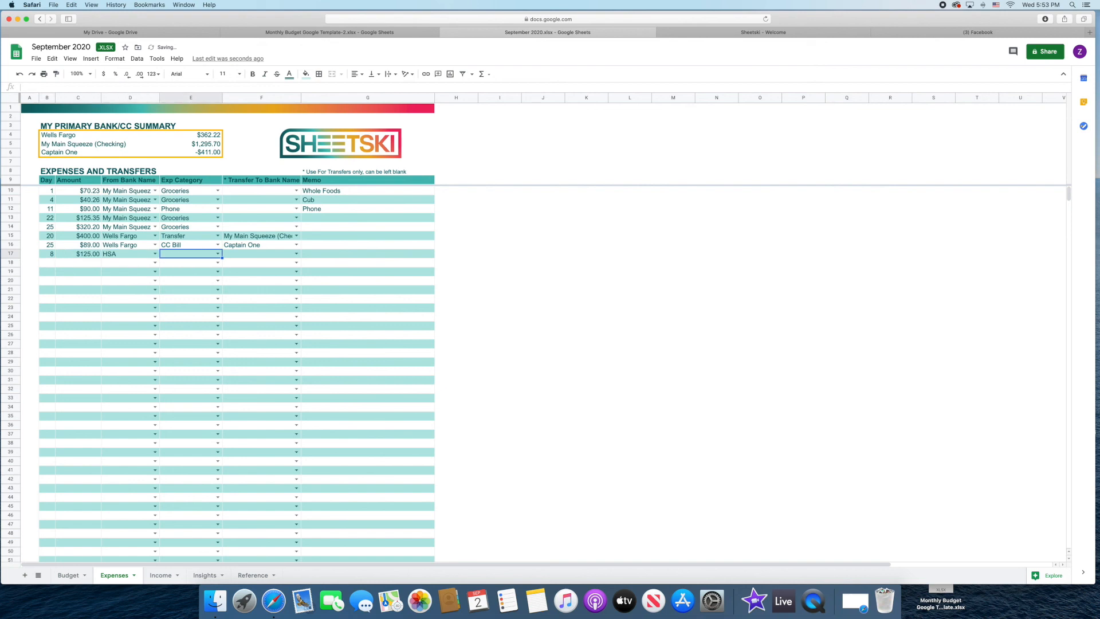
# Step: Categorize row 17 as Transfer and leave its destination bank blank
pyautogui.write('tr')
pyautogui.press('Down')
pyautogui.press('Tab')
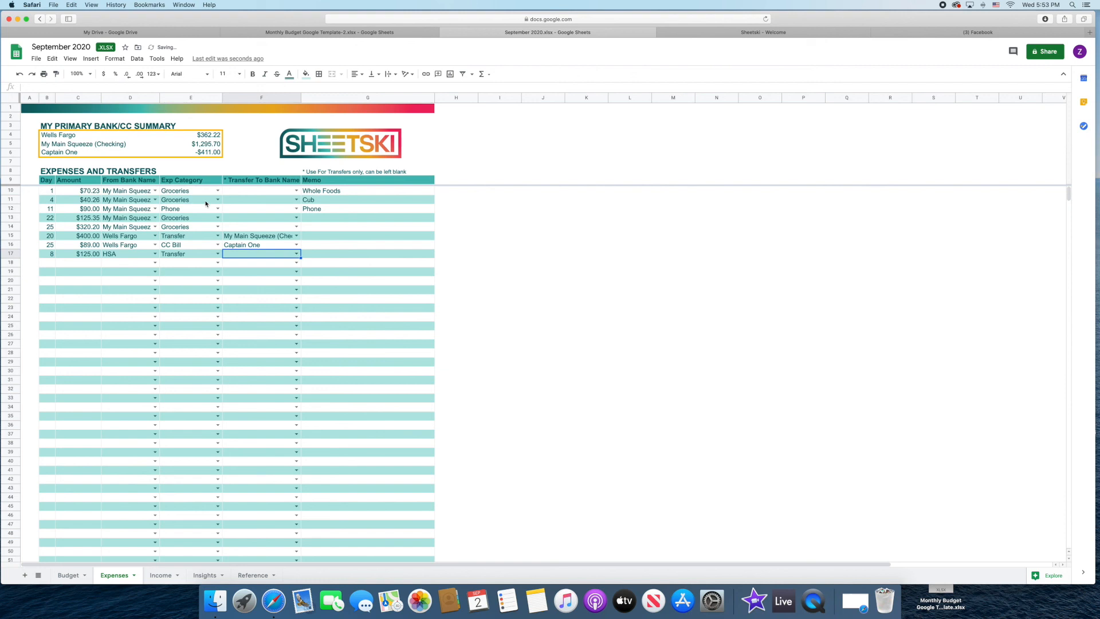
pyautogui.press('Tab')
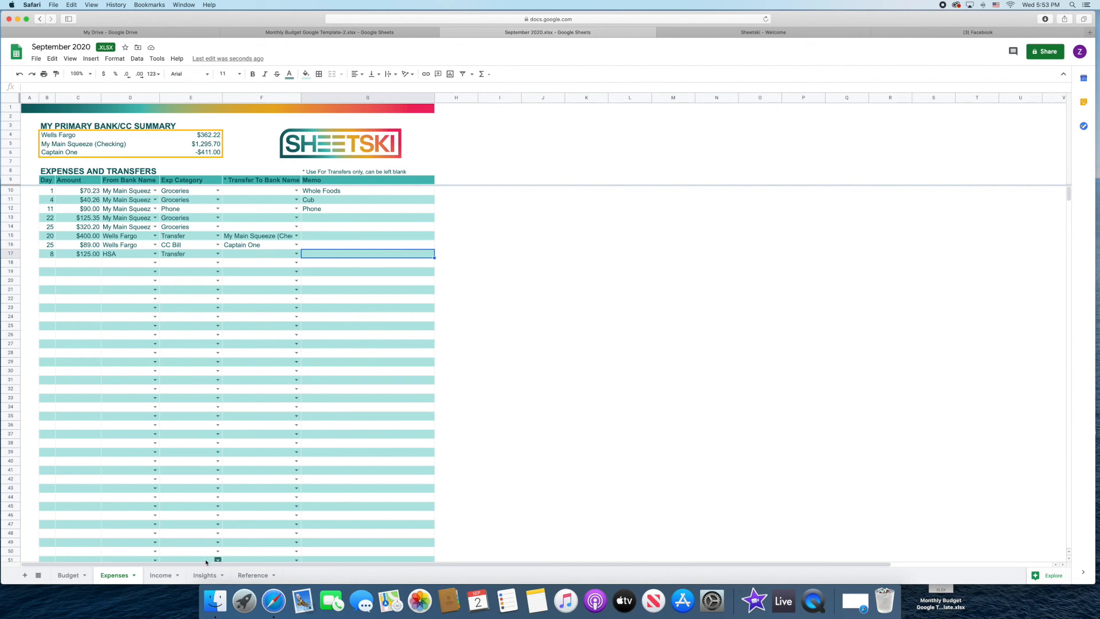
# Step: Examine the cash flow charts and the expense percentages by category on the Insights sheet
pyautogui.click(167, 575)
pyautogui.click(204, 576)
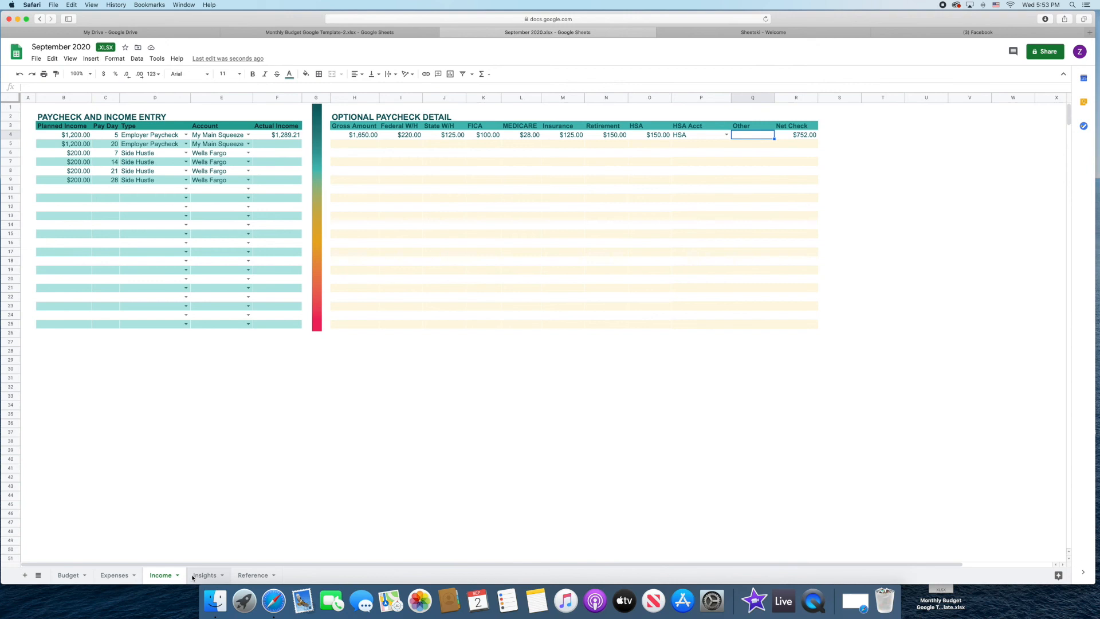
pyautogui.scroll(-10, 378, 490)
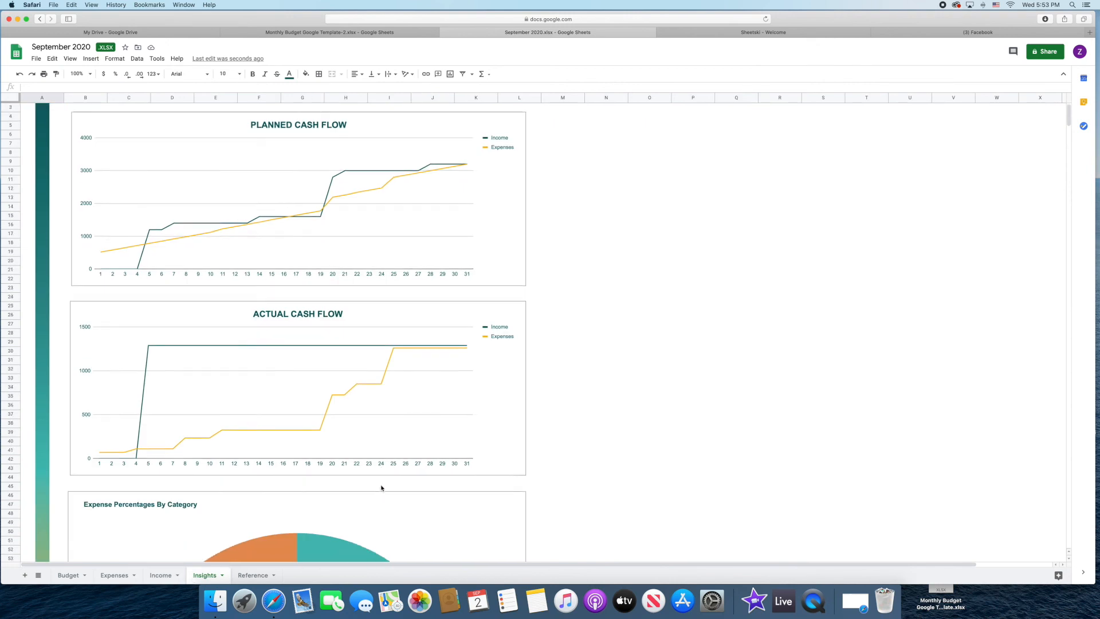
pyautogui.scroll(-2, 381, 487)
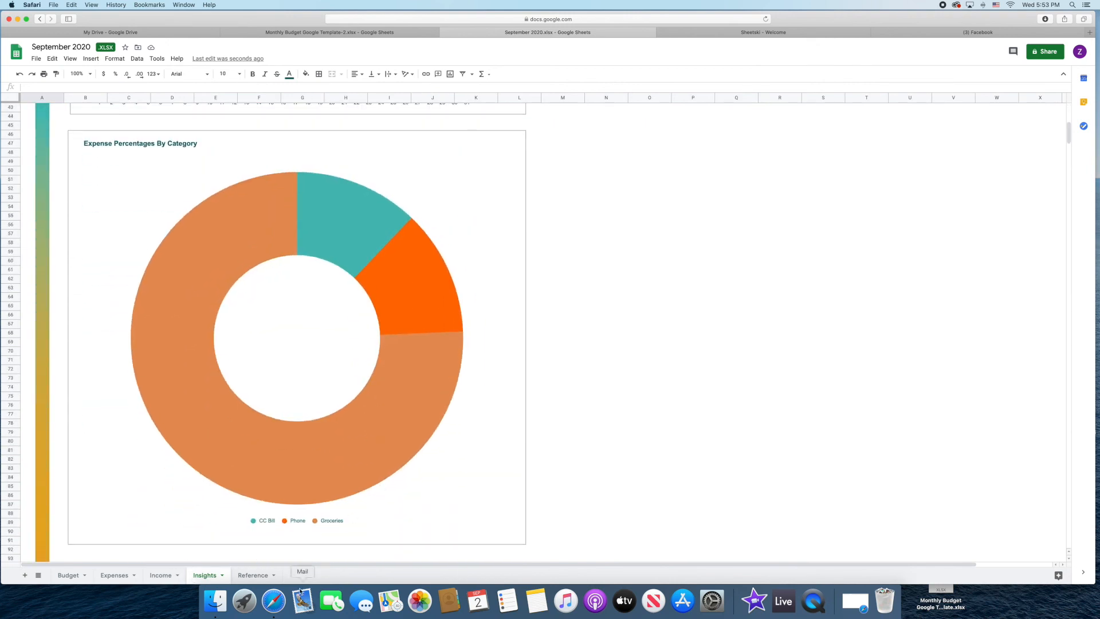
# Step: Skim the Reference sheet's guide to the budget, income and expense sections
pyautogui.click(255, 576)
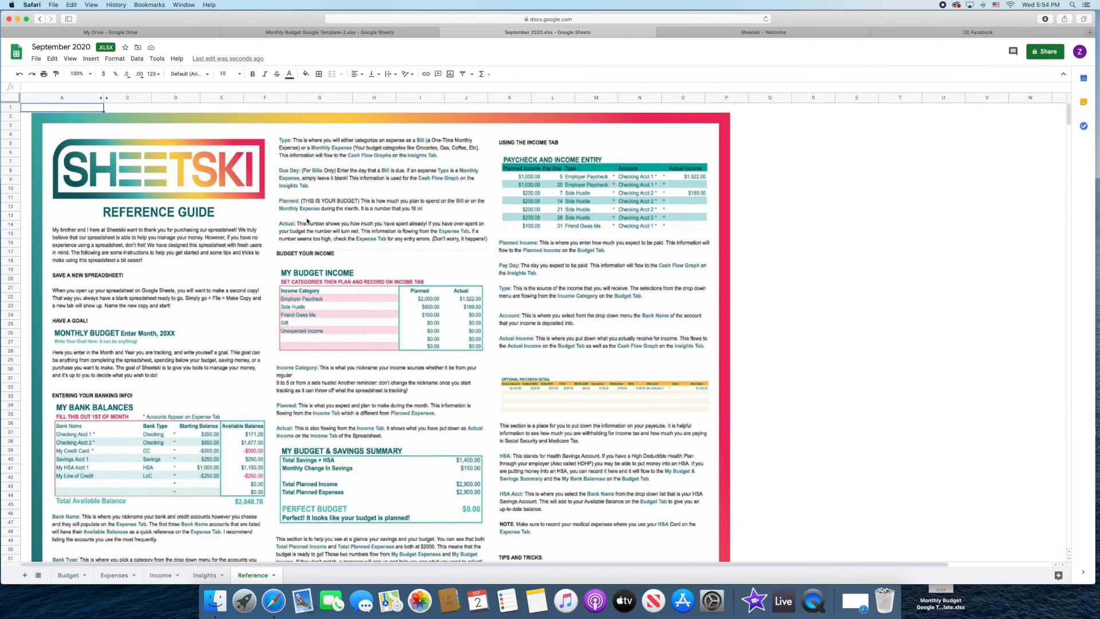
pyautogui.scroll(-5, 379, 268)
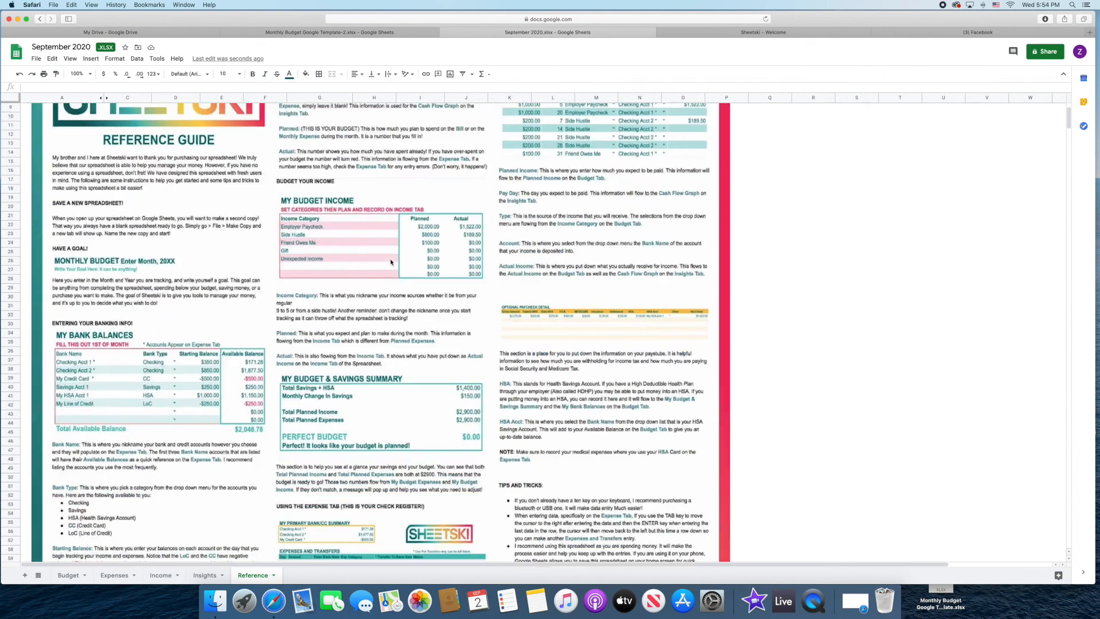
pyautogui.scroll(-2, 404, 269)
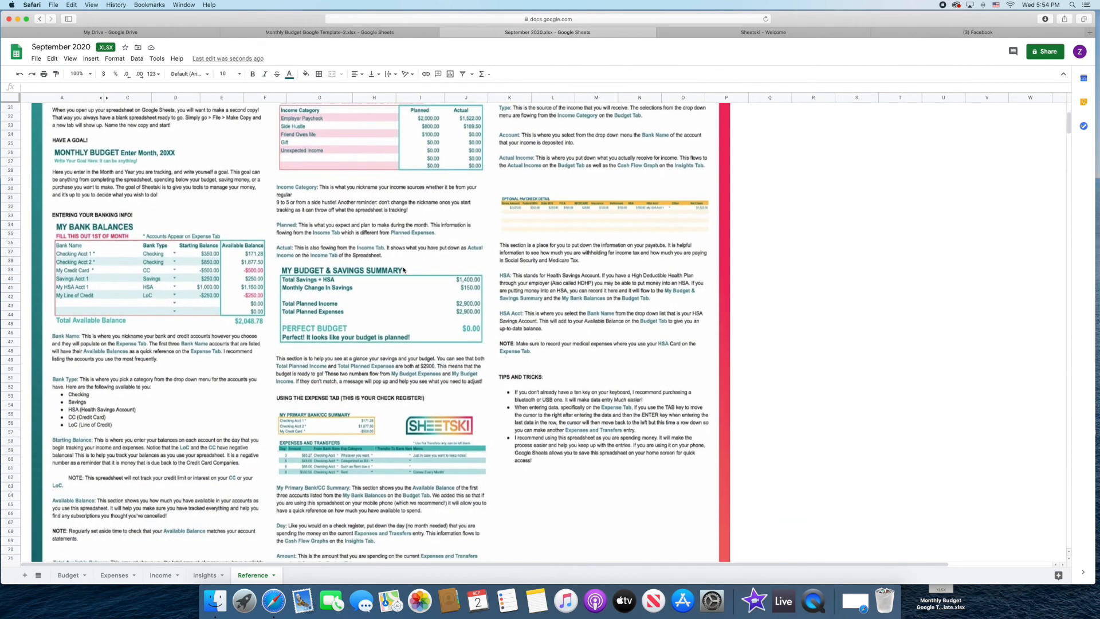
pyautogui.scroll(-2, 395, 286)
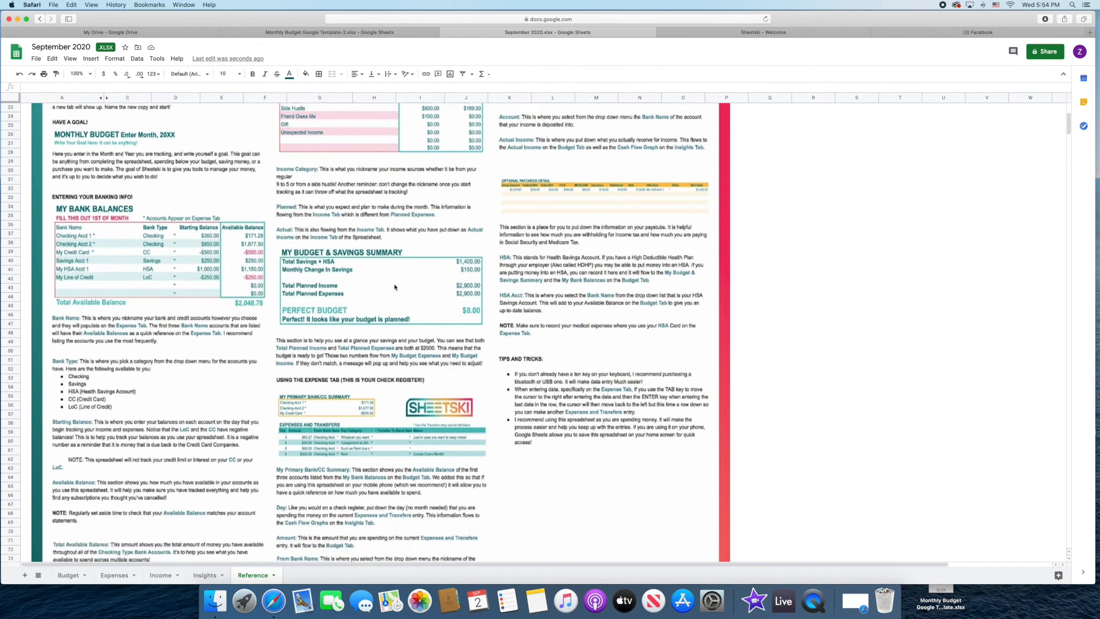
# Step: Review the Budget, Expenses and Income sheets, and return to the Budget sheet
pyautogui.click(70, 574)
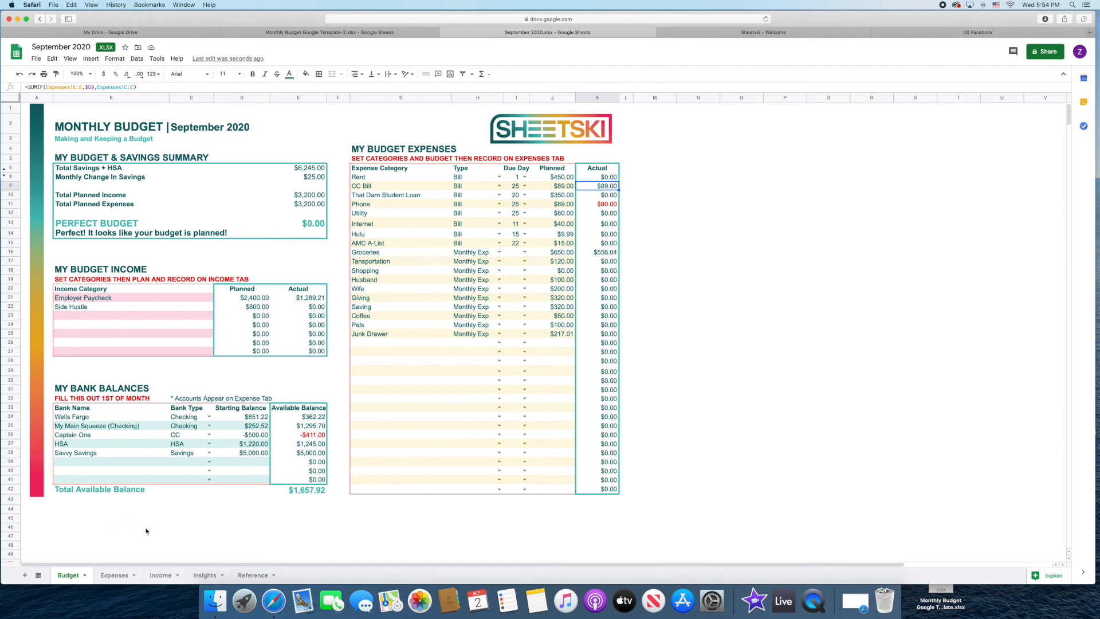
pyautogui.click(113, 575)
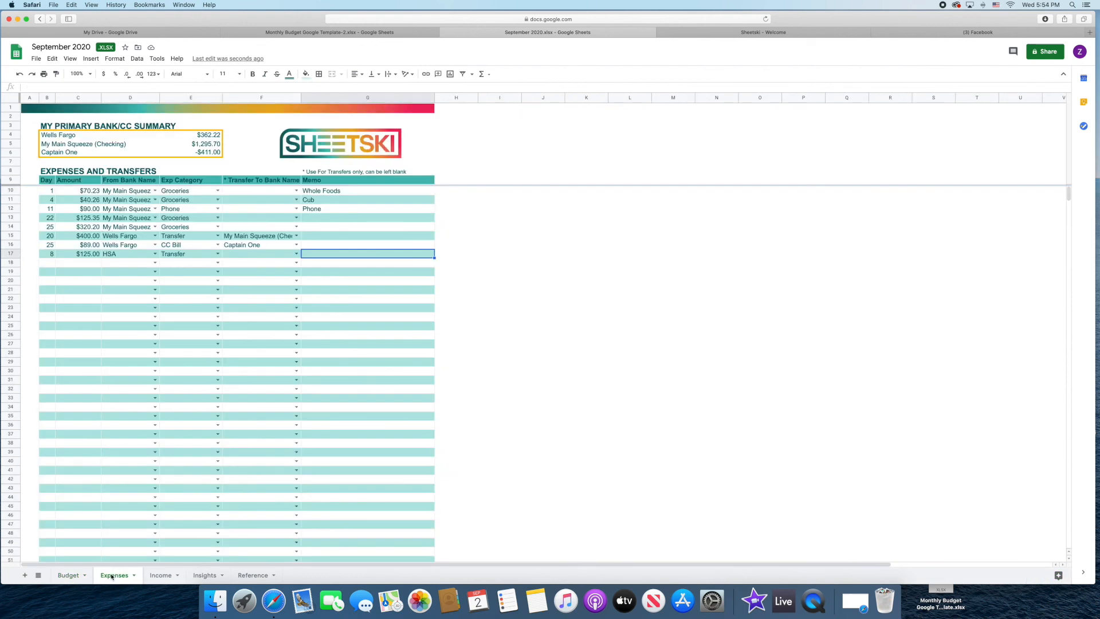
pyautogui.click(156, 577)
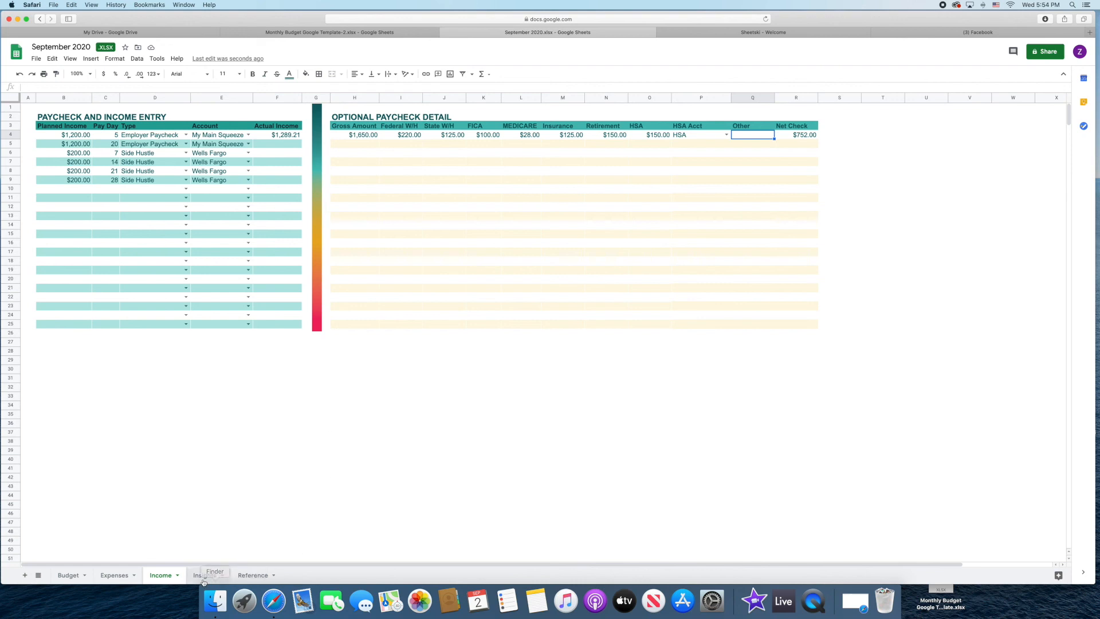
pyautogui.click(84, 575)
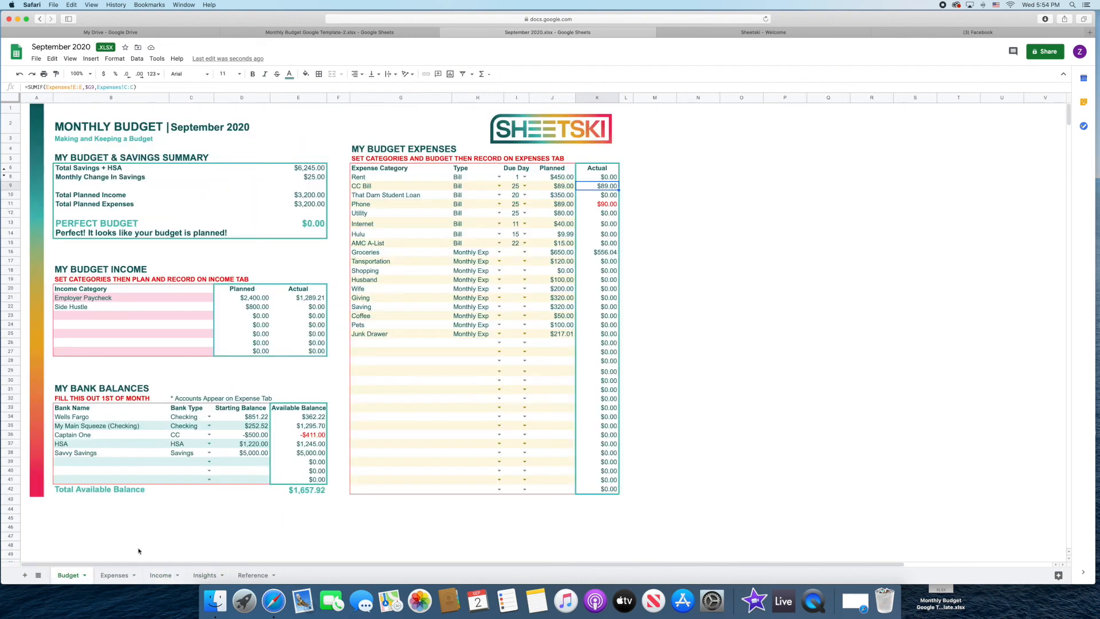